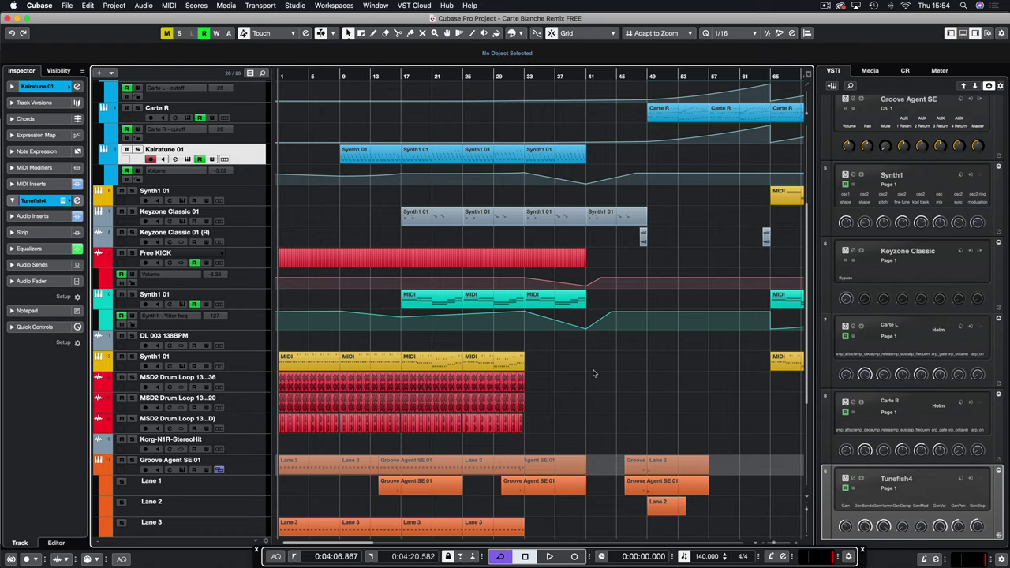
# Show the whole arrangement and examine the MSD2 drum loop and Free KICK tracks
pyautogui.press('g')
pyautogui.press('g')
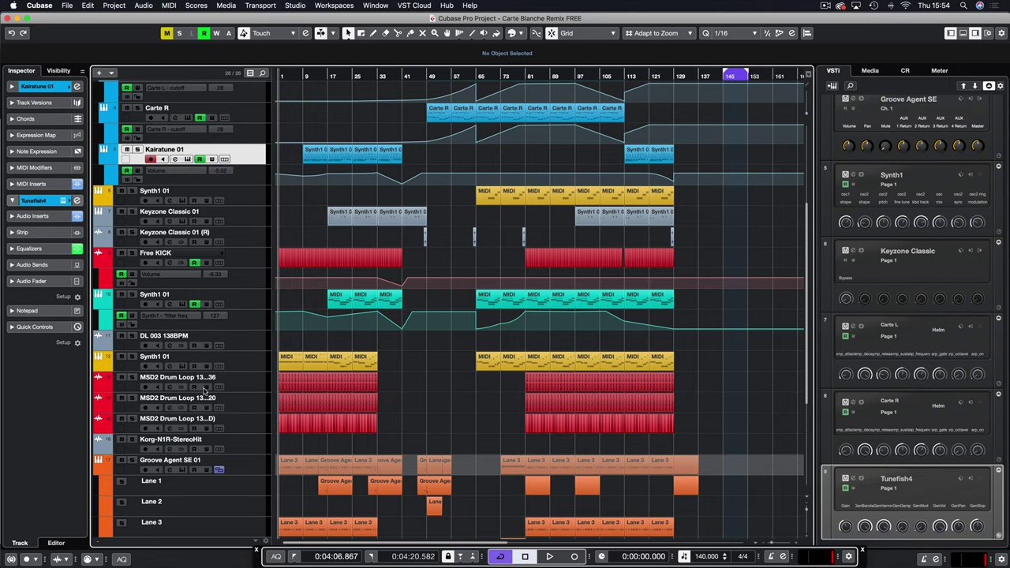
pyautogui.click(377, 418)
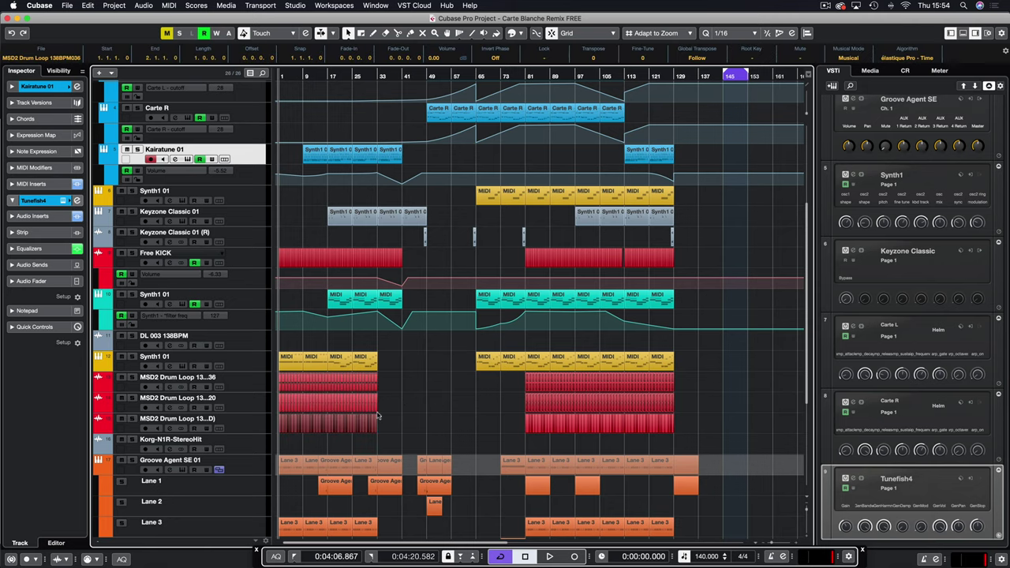
pyautogui.click(430, 408)
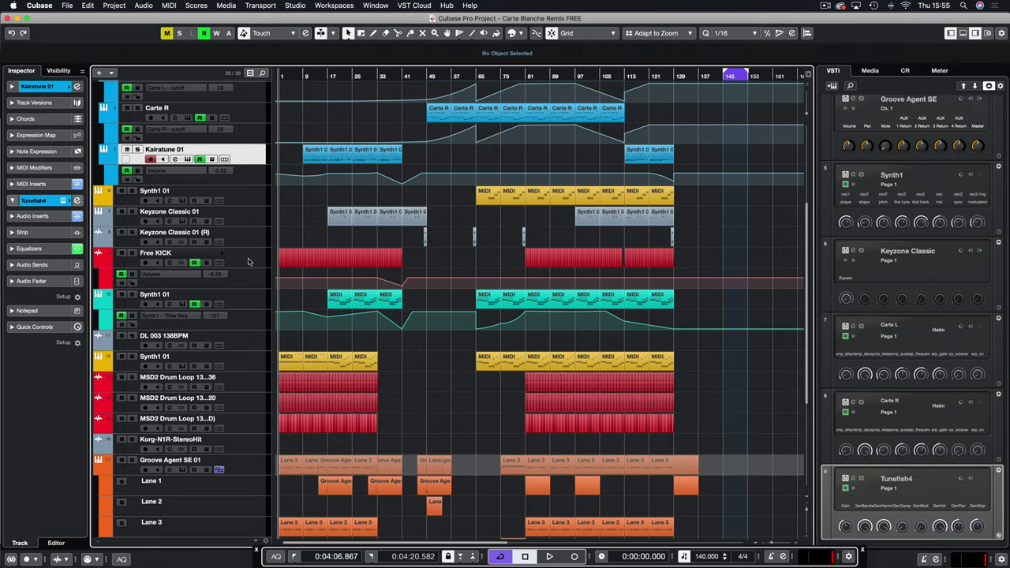
pyautogui.click(248, 261)
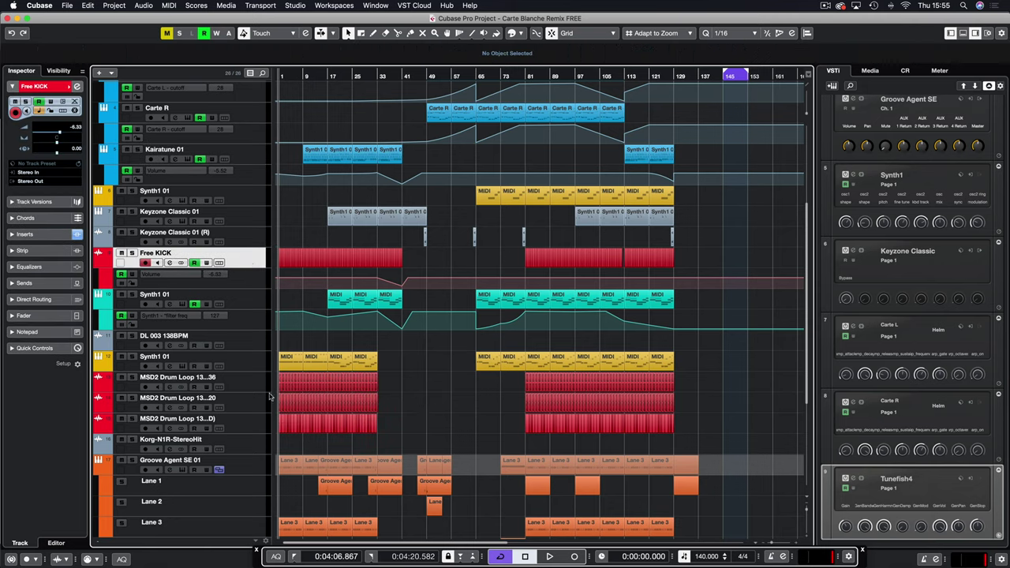
# Examine the MUFX1 DESC 024 effect clip at bar 49 and look over the remaining tracks of the arrangement
pyautogui.scroll(-5, 401, 430)
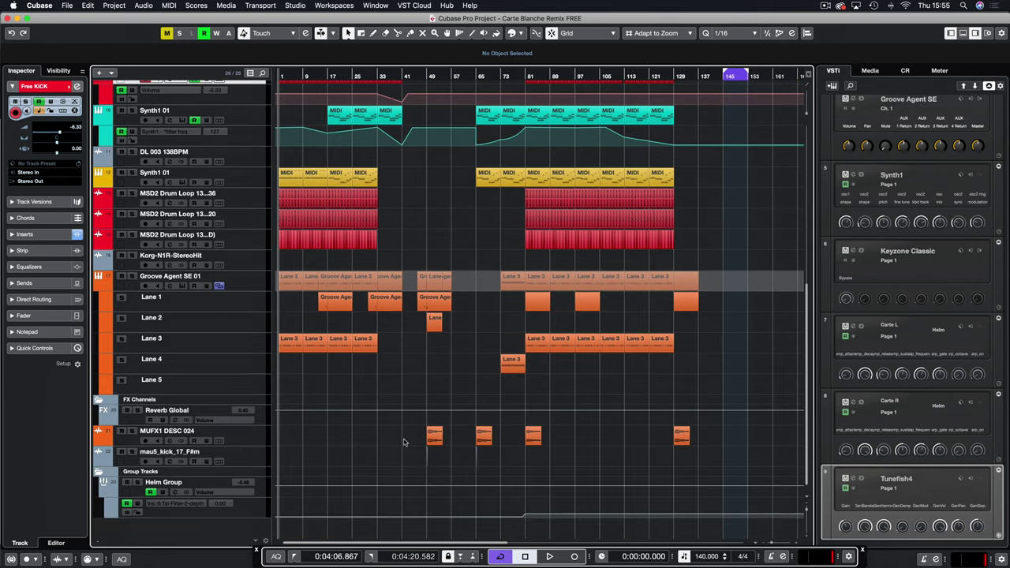
pyautogui.click(433, 436)
pyautogui.click(248, 442)
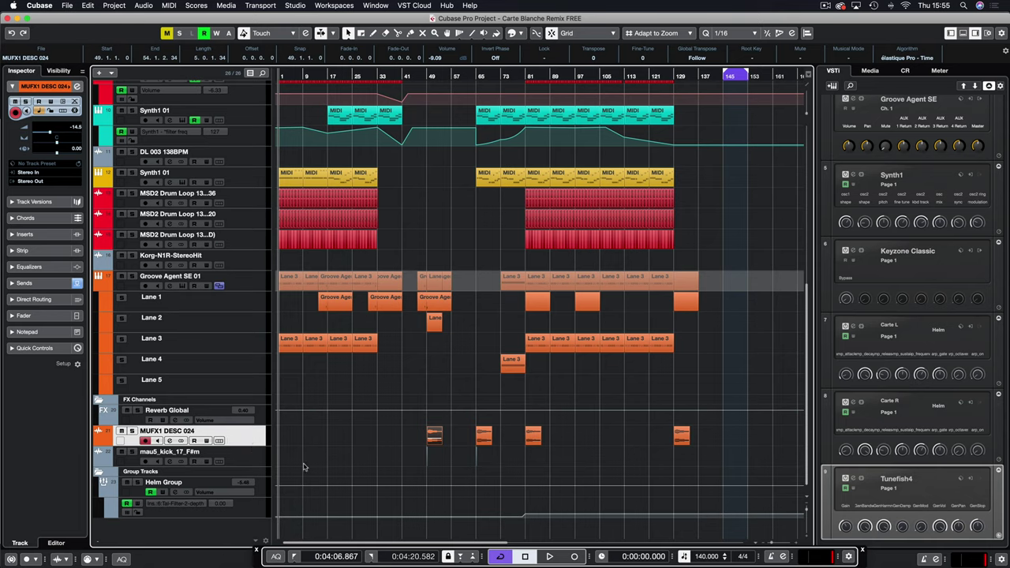
pyautogui.scroll(5, 315, 389)
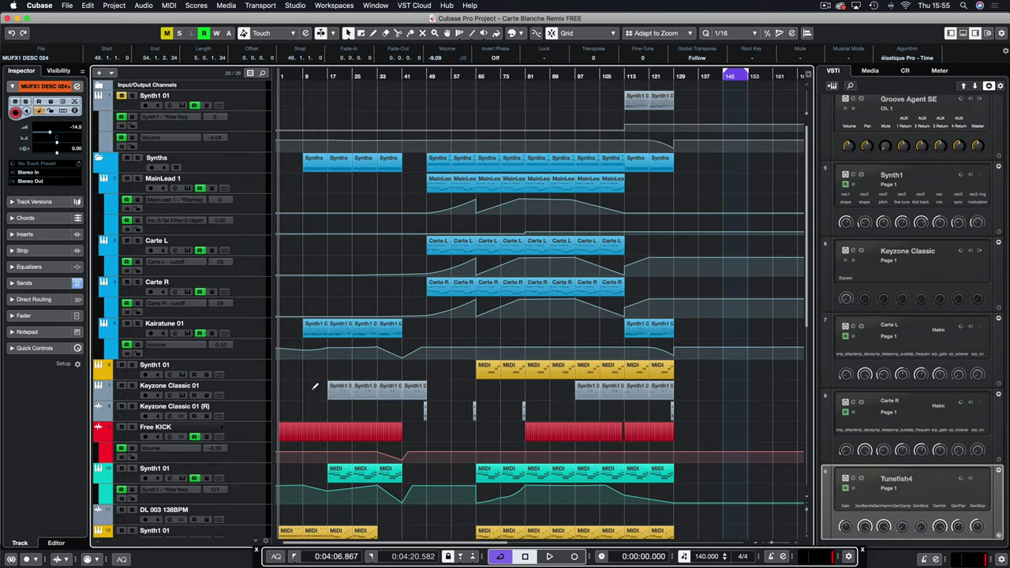
pyautogui.scroll(-4, 312, 392)
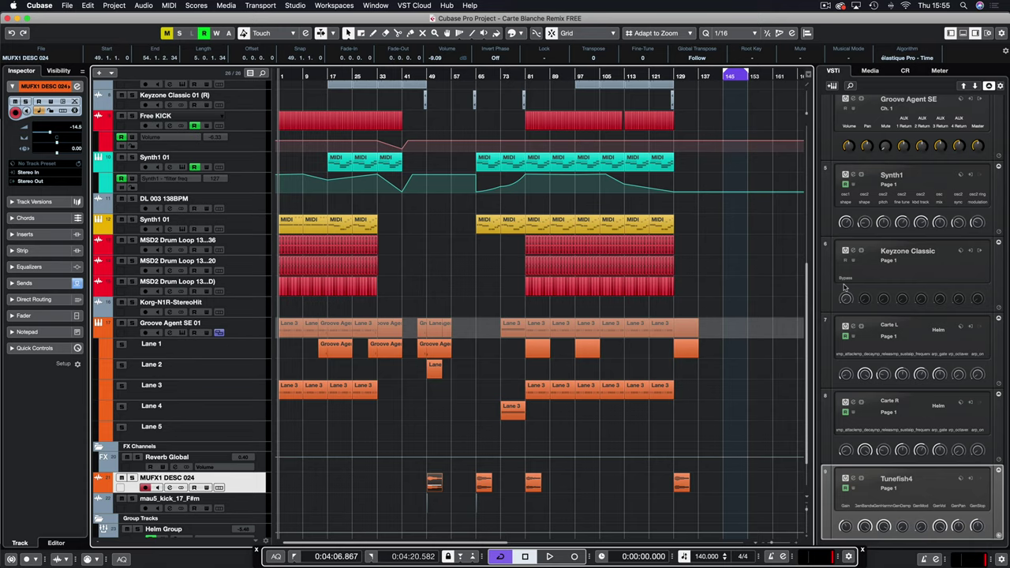
pyautogui.scroll(5, 486, 271)
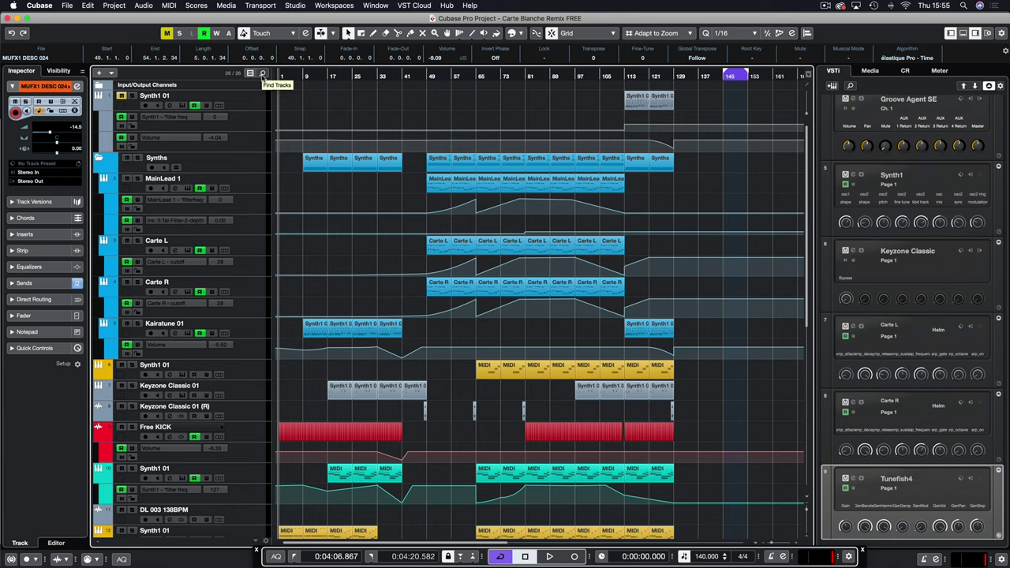
pyautogui.scroll(-2, 390, 190)
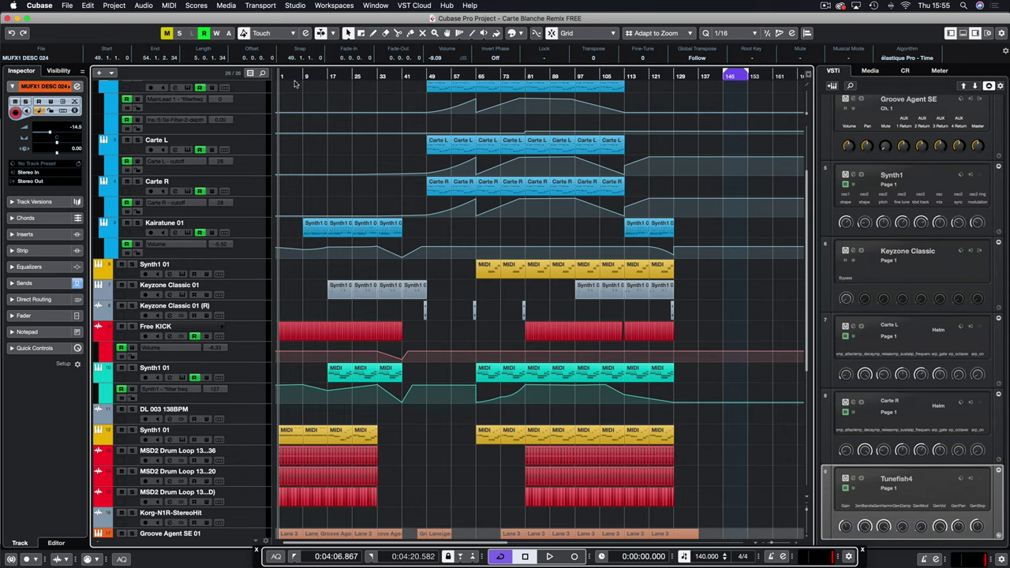
# Play the project from the start and inspect the yellow Synth1 01 bass track's instrument, soloing it briefly before closing the plug-in
pyautogui.press('space')
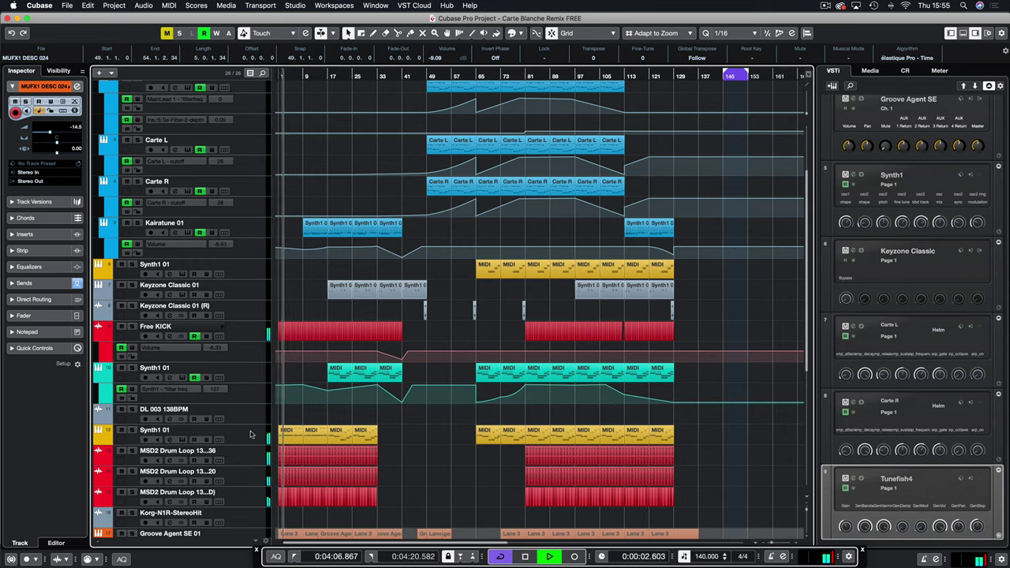
pyautogui.click(161, 434)
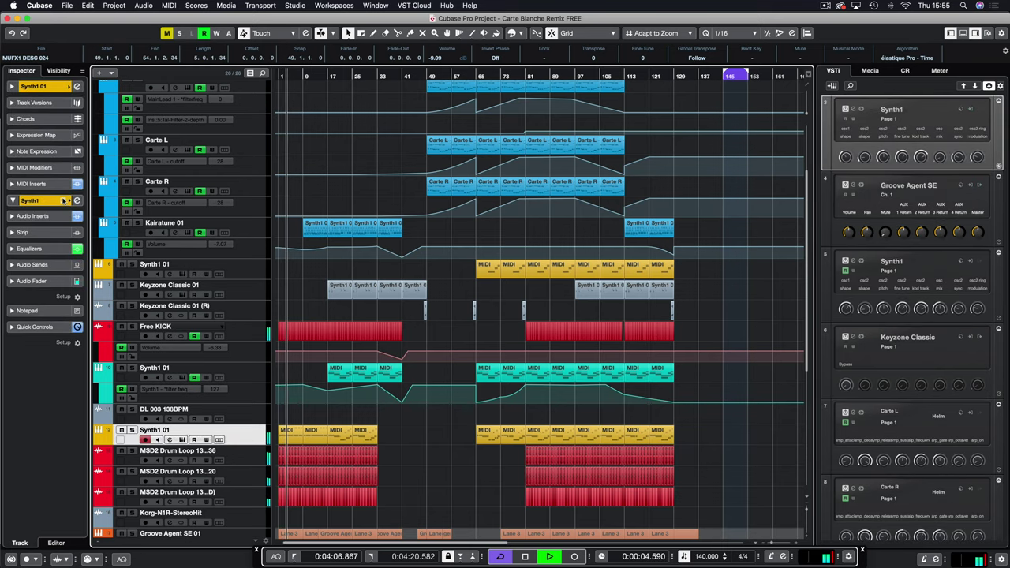
pyautogui.click(183, 440)
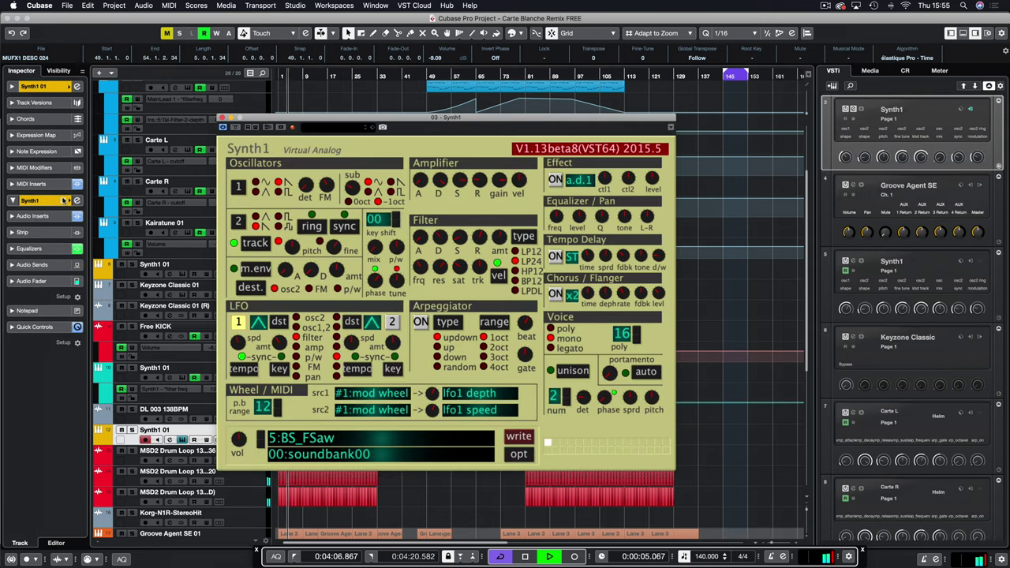
pyautogui.click(131, 430)
pyautogui.click(132, 430)
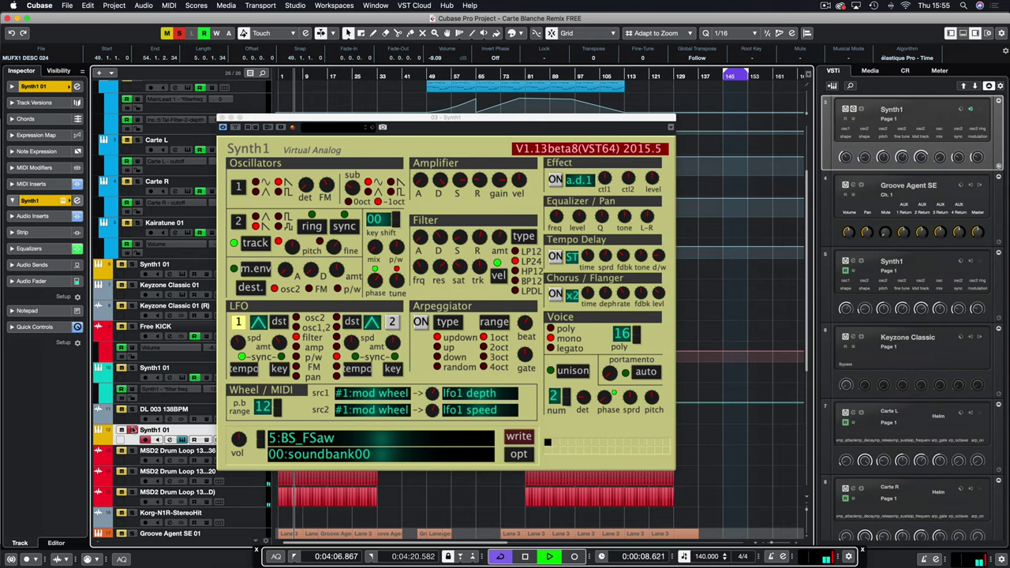
pyautogui.click(222, 118)
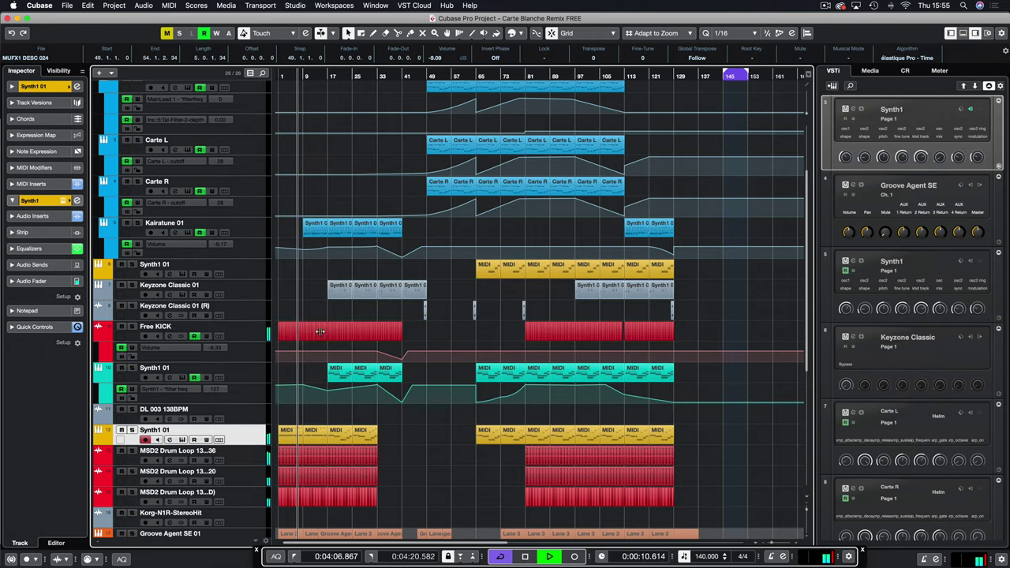
# Inspect the Kairatune 01 track's Tunefish4 instrument during playback, moving its window clear of the track list before closing it
pyautogui.click(245, 227)
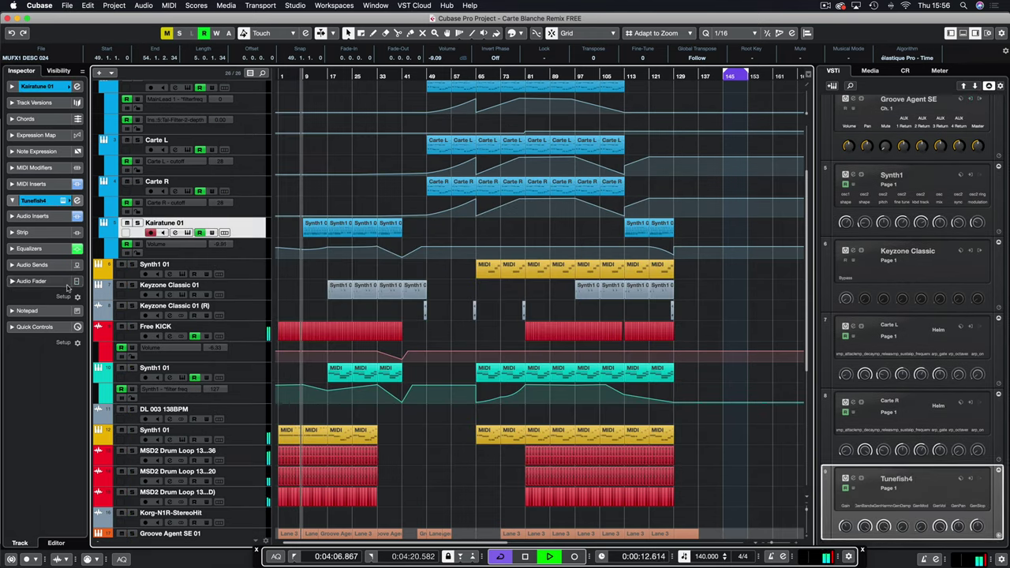
pyautogui.click(78, 201)
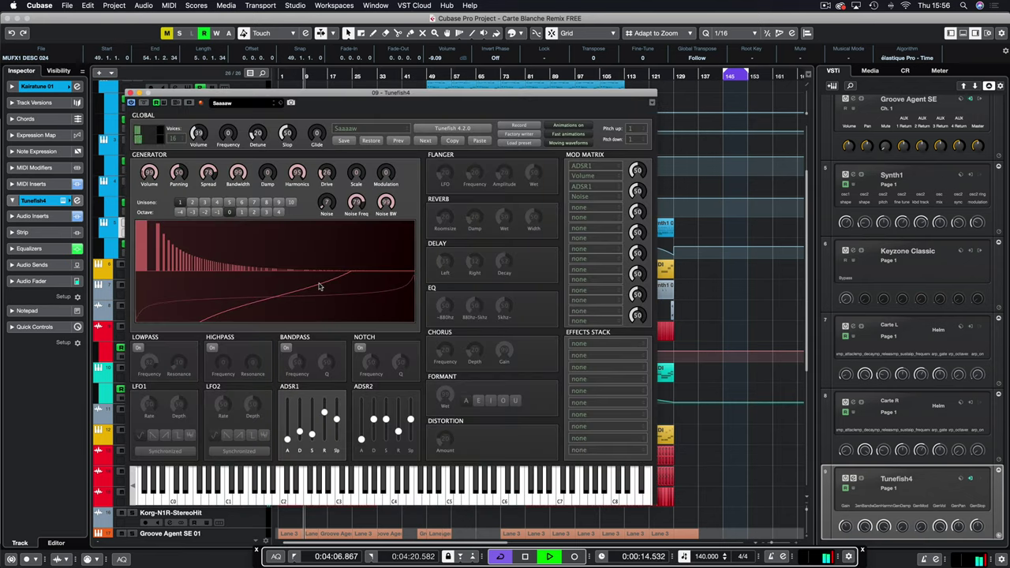
pyautogui.moveTo(177, 93); pyautogui.dragTo(374, 86)
pyautogui.click(137, 224)
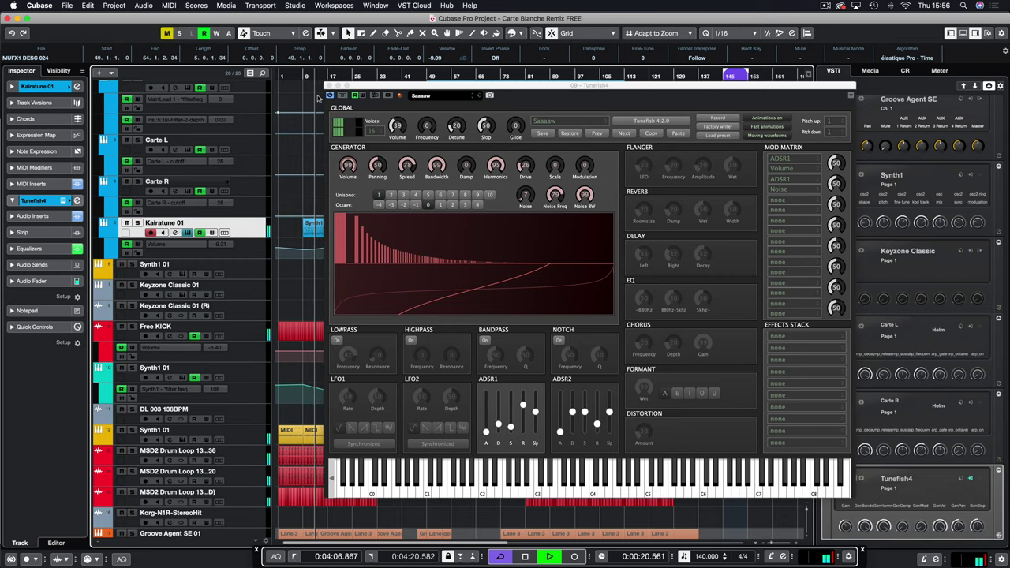
pyautogui.press('super+w')
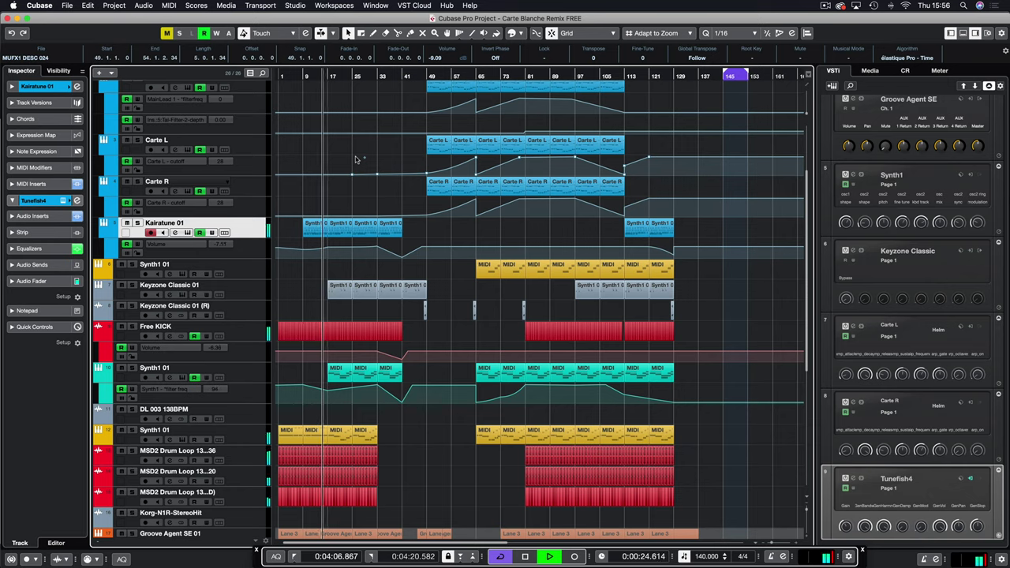
# View the Keyzone Classic 01 track's piano instrument during playback and close its window
pyautogui.click(205, 286)
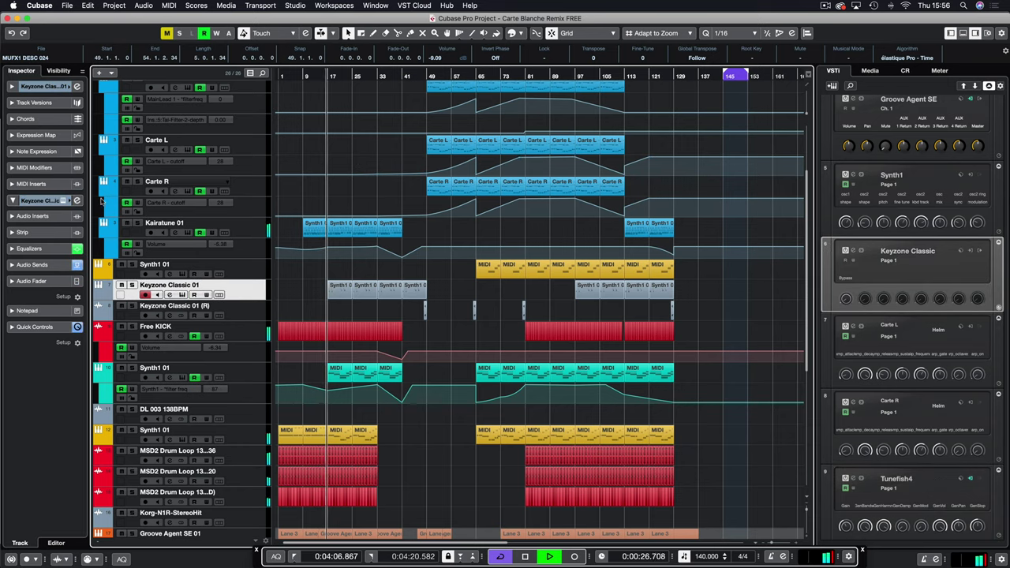
pyautogui.press('super+e')
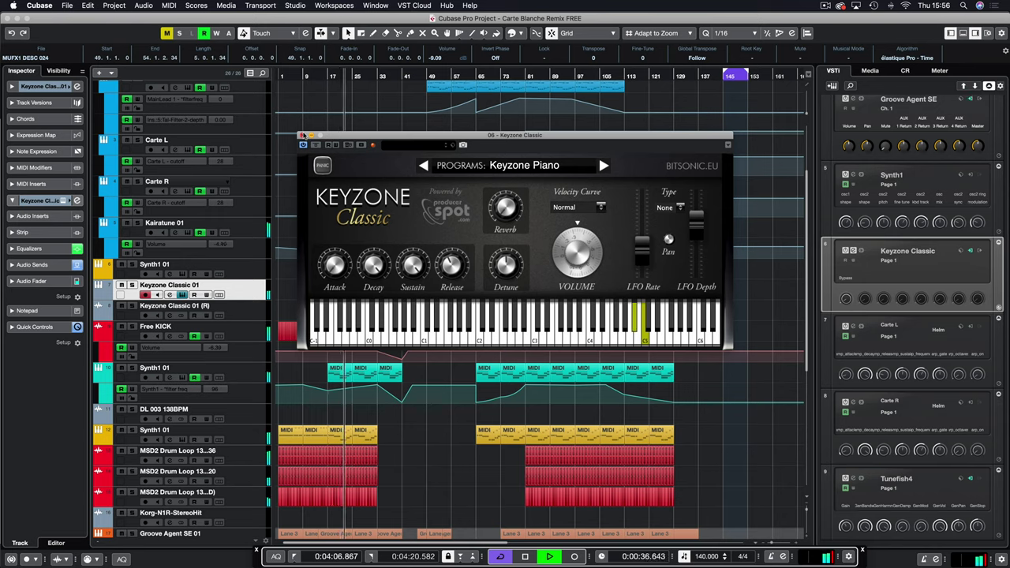
pyautogui.click(302, 135)
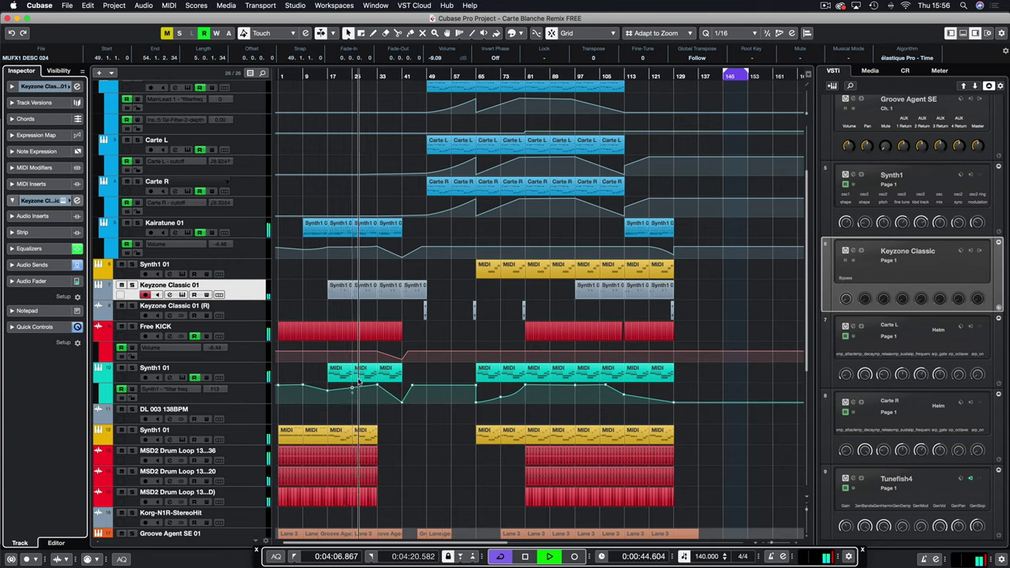
# Inspect the Synth1 instrument on the turquoise track below Free KICK, soloing the track briefly before closing the plug-in
pyautogui.click(244, 373)
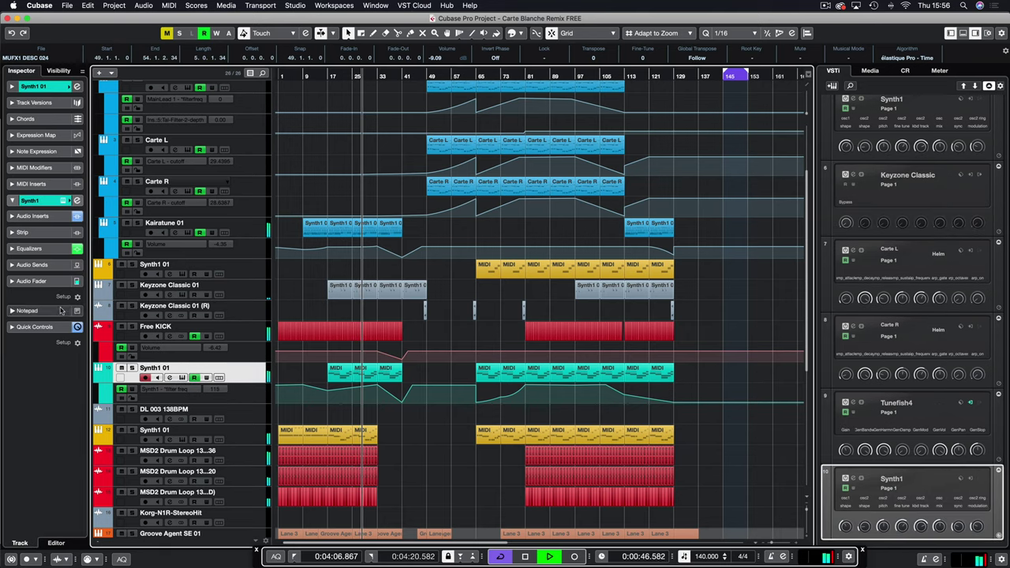
pyautogui.click(181, 377)
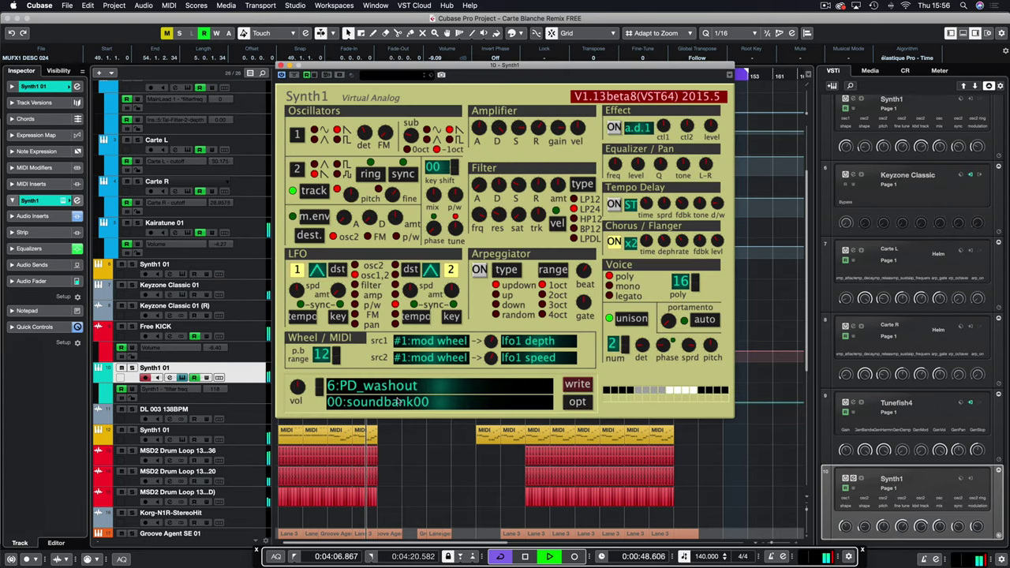
pyautogui.click(131, 369)
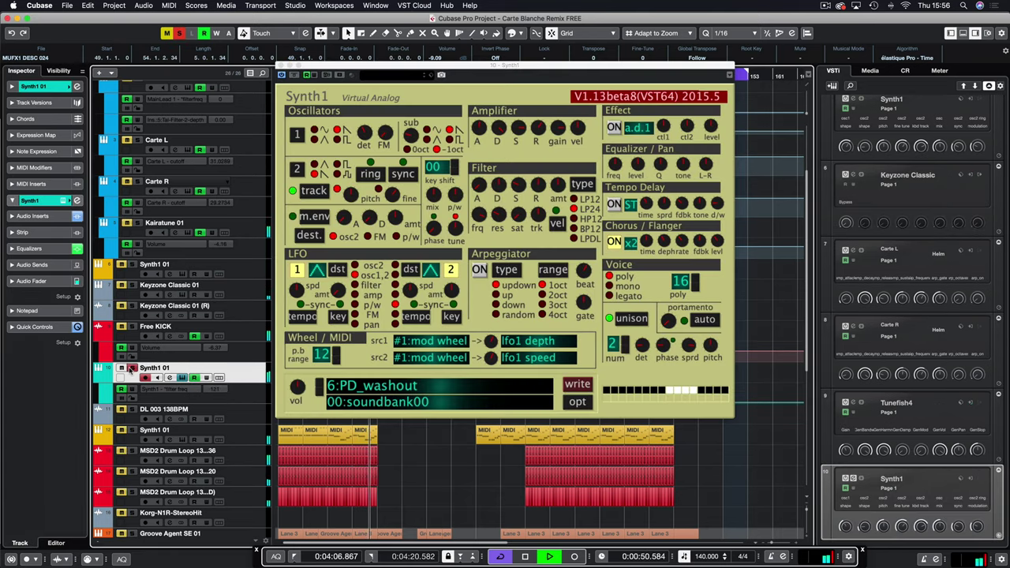
pyautogui.click(131, 368)
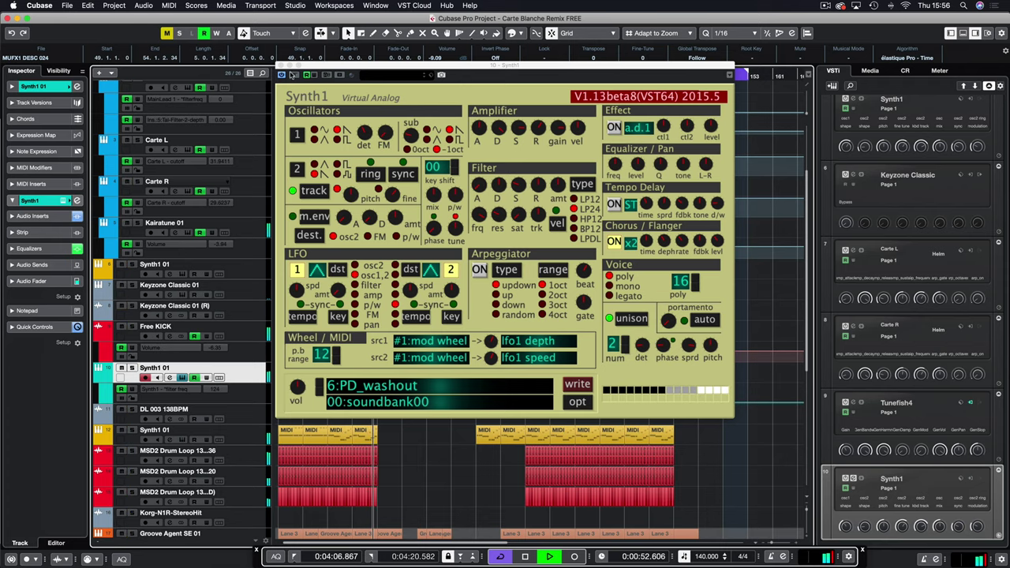
pyautogui.press('super+w')
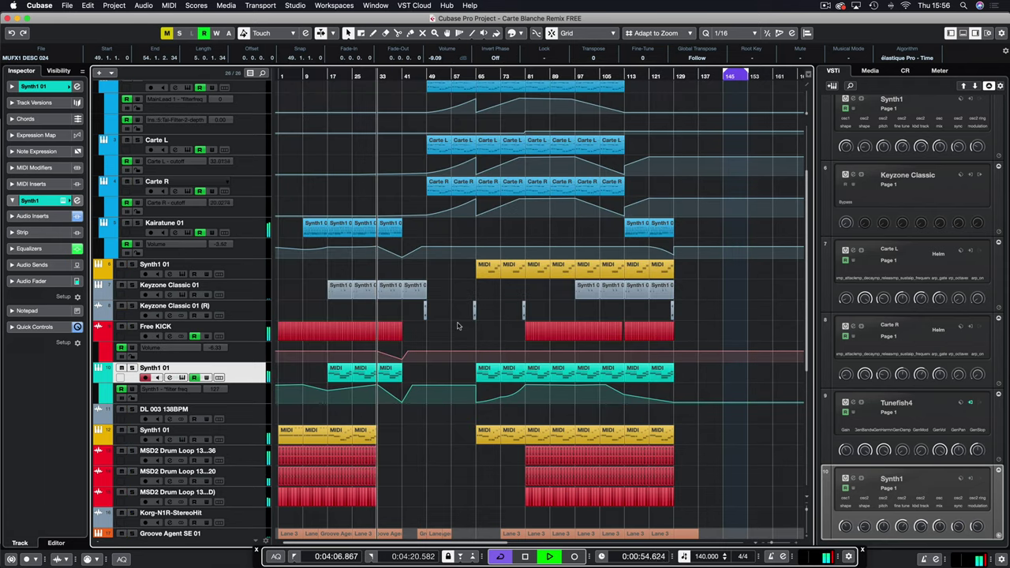
# Rename the turquoise Synth1 01 track as PAD
pyautogui.doubleClick(156, 369)
pyautogui.write('PAD')
pyautogui.press('Return')
# View the TAL-Reverb-2 insert of Reverb Global, close it, and look over the lead synth tracks and their automation during playback
pyautogui.scroll(-2, 156, 369)
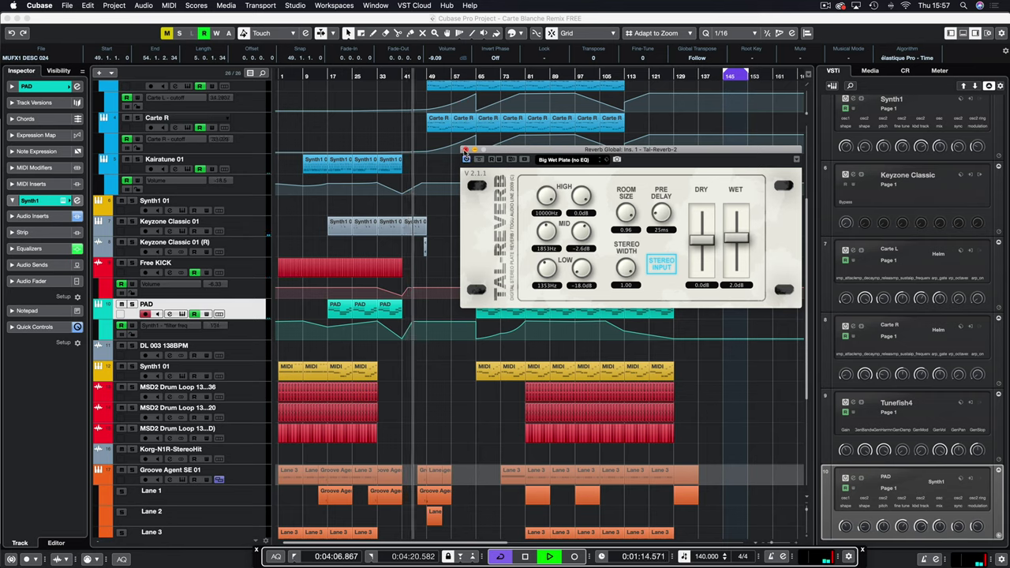
pyautogui.click(464, 149)
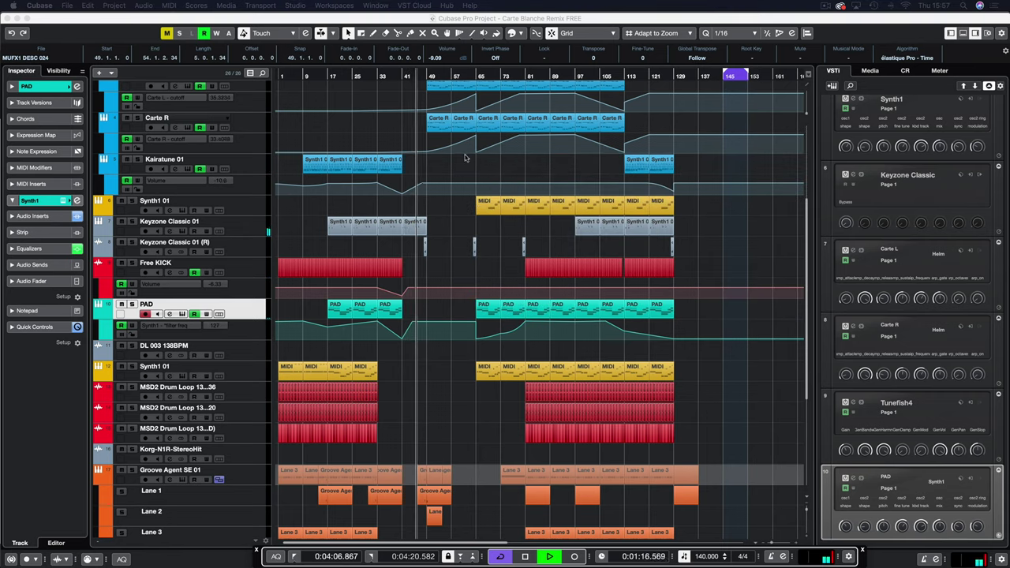
pyautogui.scroll(4, 451, 165)
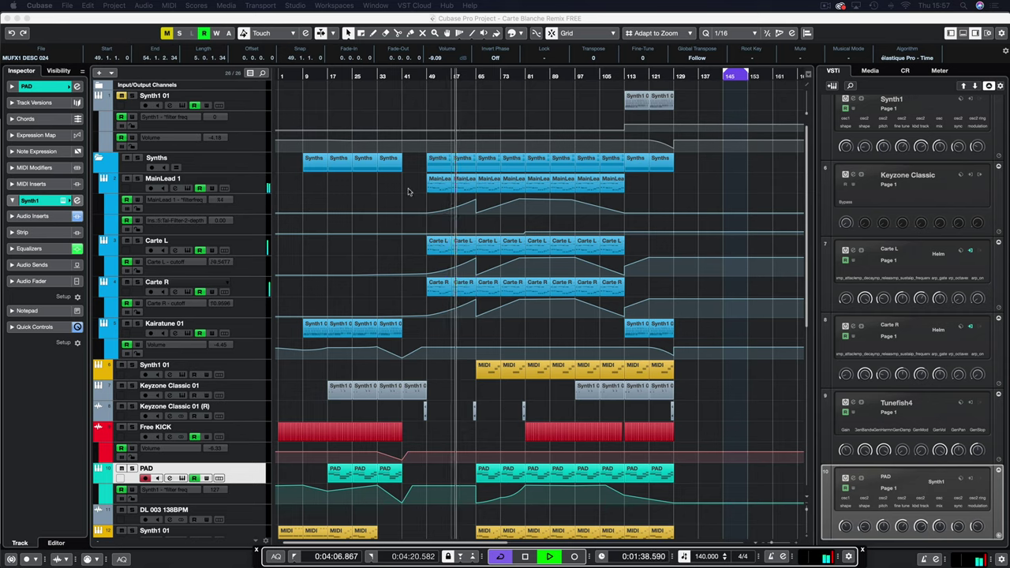
pyautogui.scroll(-3, 408, 191)
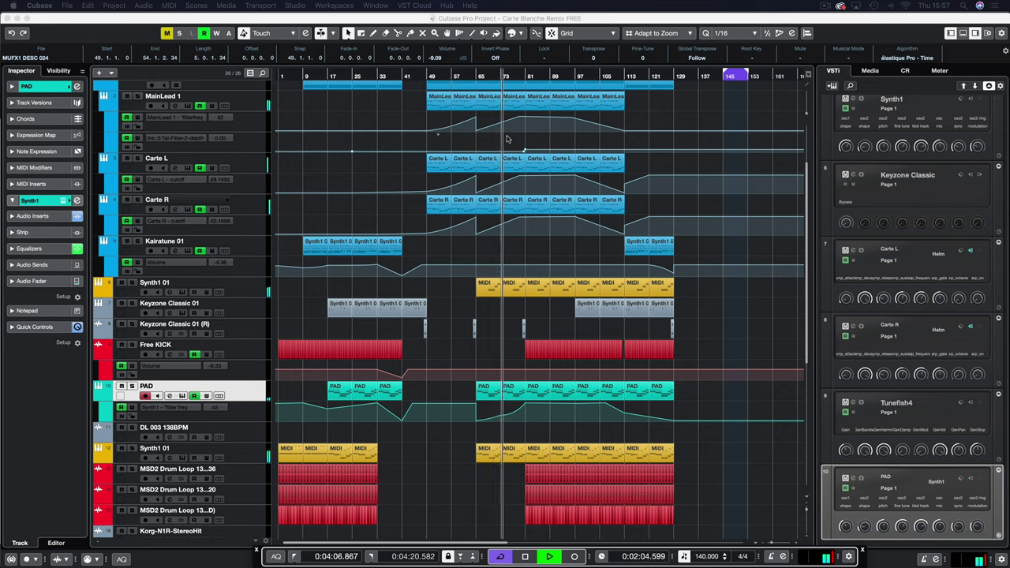
# Select the yellow Synth1 01 track above Keyzone Classic 01, toggle Auto-Scroll, stop playback and bring the start of the arrangement back into view
pyautogui.click(248, 292)
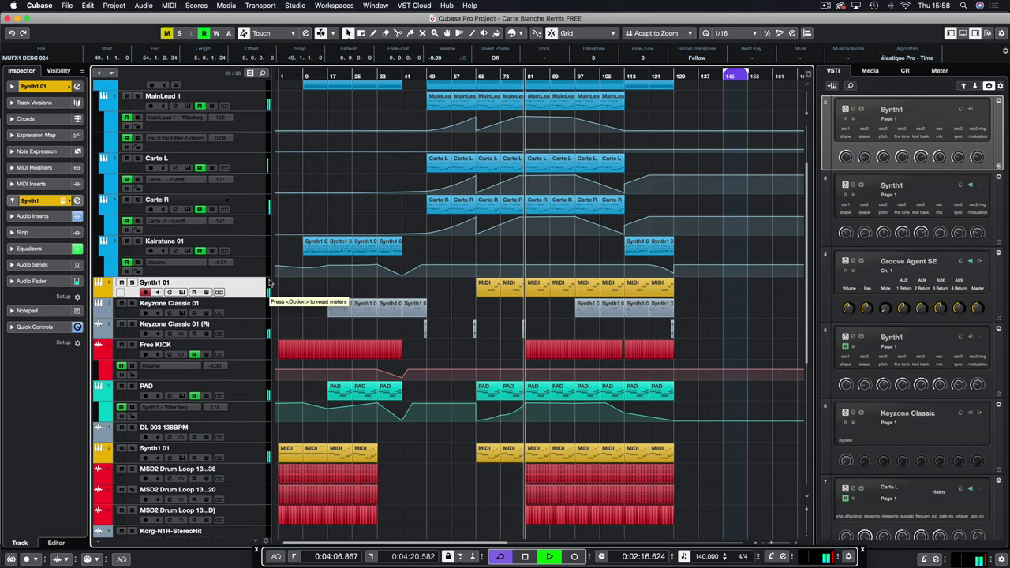
pyautogui.press('f')
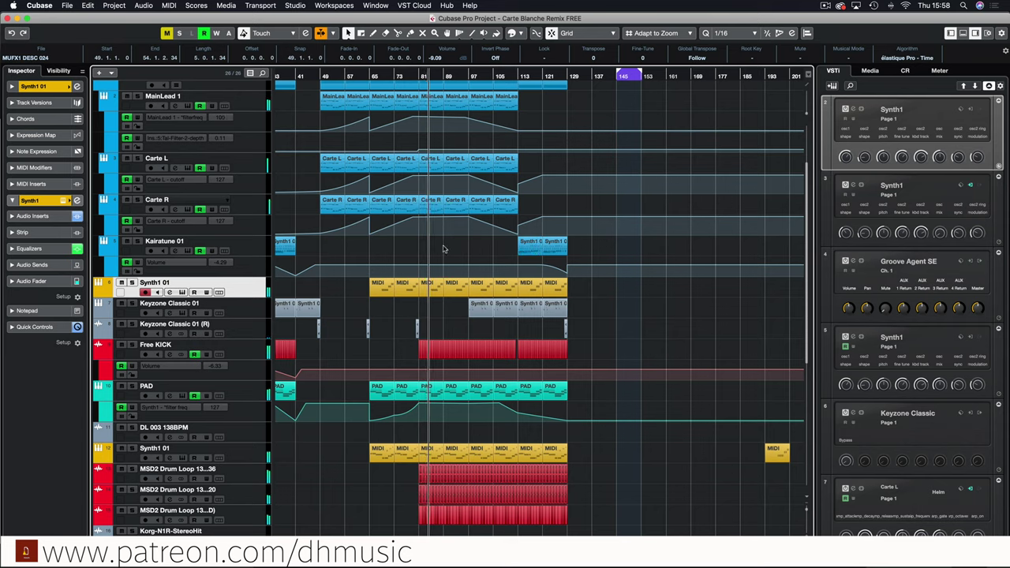
pyautogui.press('f')
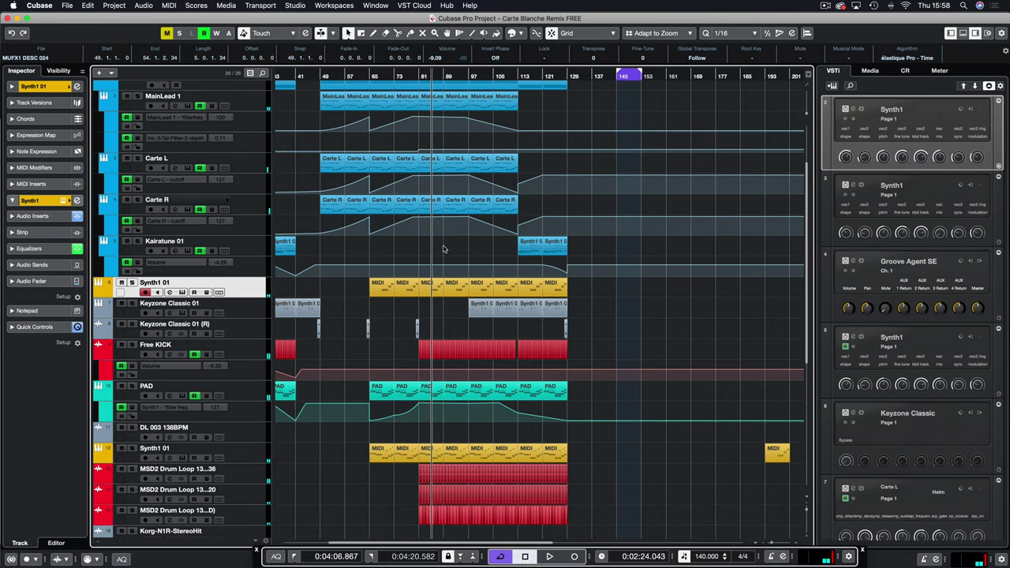
pyautogui.hscroll(-5, 444, 249)
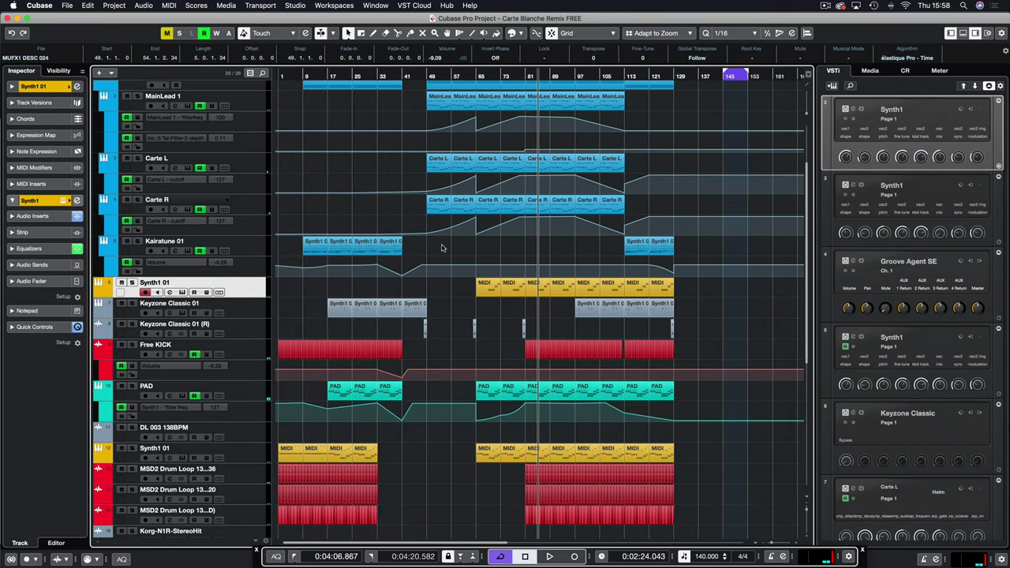
# Select the first four MainLead 1 parts, set the loop range around bars 49 to 81, and move the playhead to its start
pyautogui.scroll(3, 442, 248)
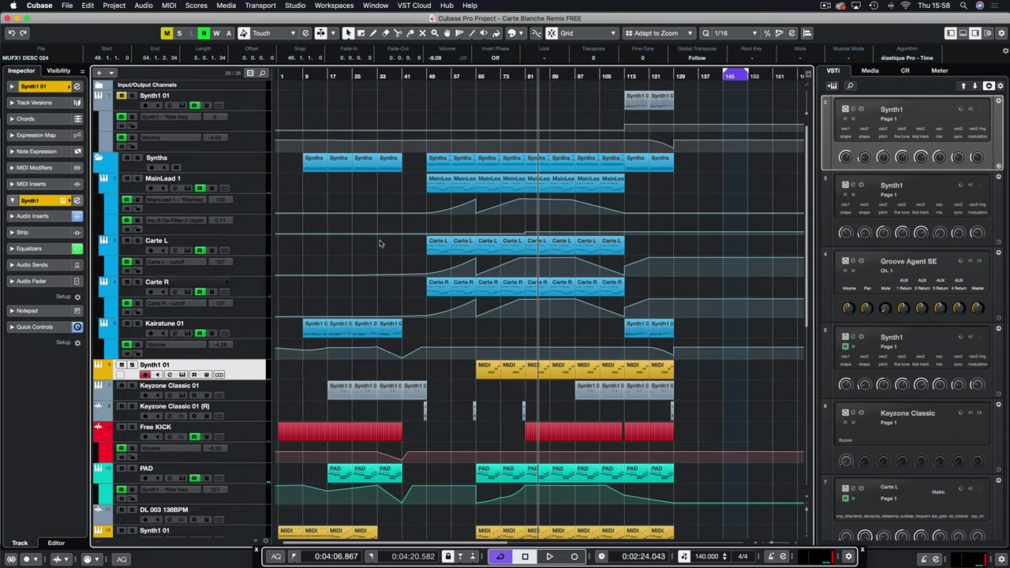
pyautogui.click(247, 166)
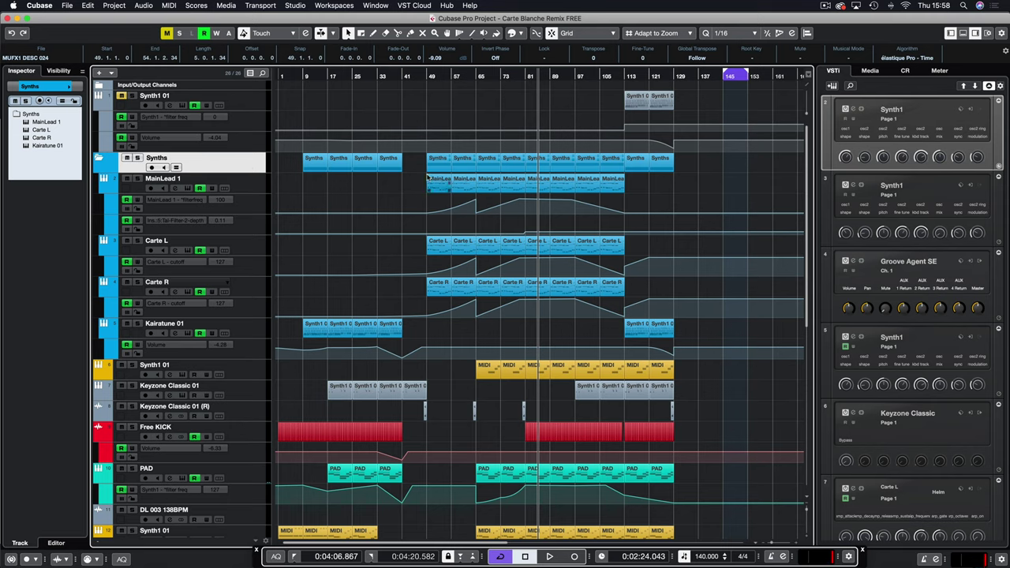
pyautogui.moveTo(423, 187); pyautogui.dragTo(513, 184)
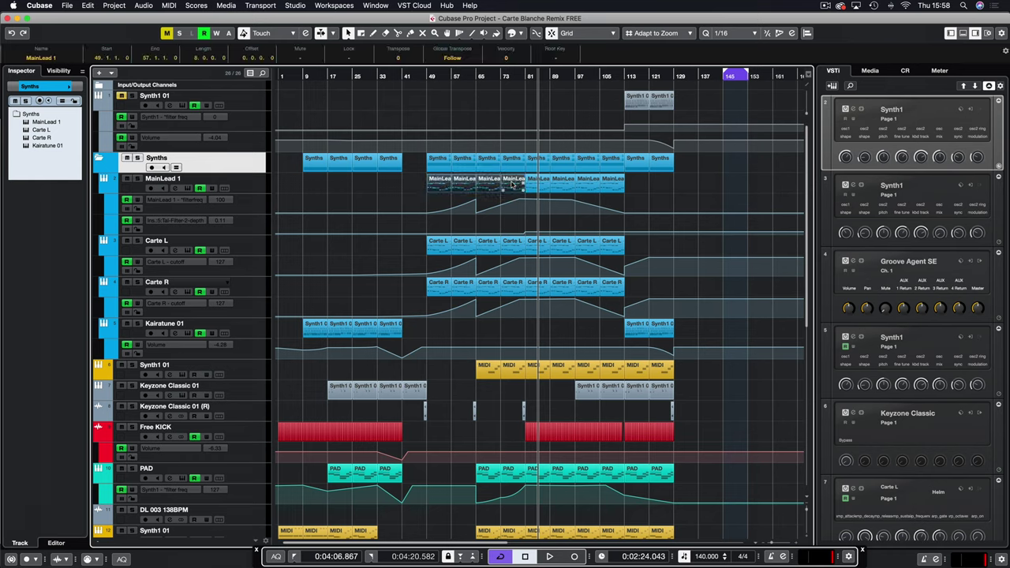
pyautogui.press('p')
pyautogui.press('l')
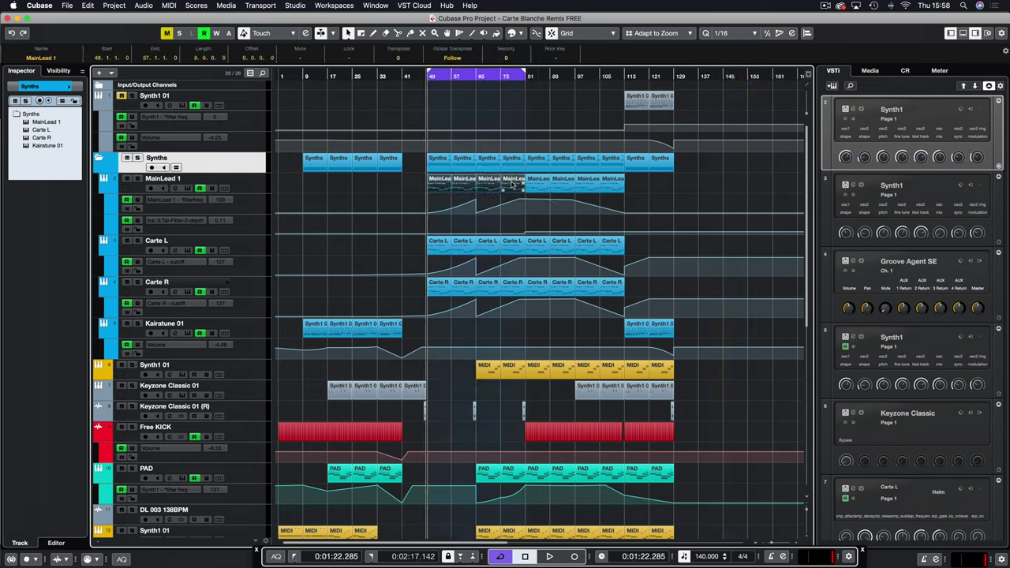
# Solo MainLead 1, play the looped section while viewing its Synth1 instrument, stop playback, and review the plug-in once more before closing it
pyautogui.click(135, 180)
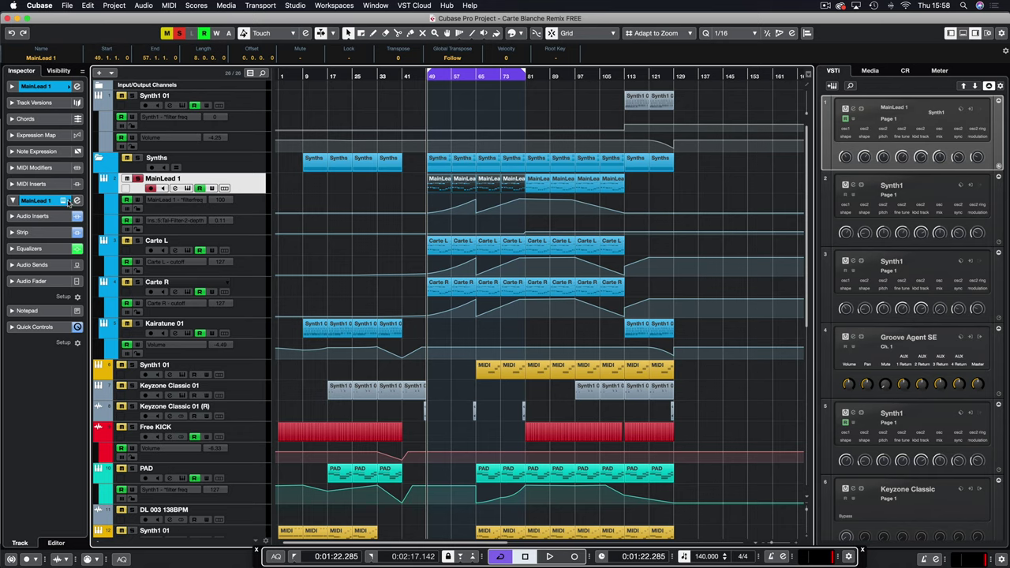
pyautogui.click(68, 202)
pyautogui.press('space')
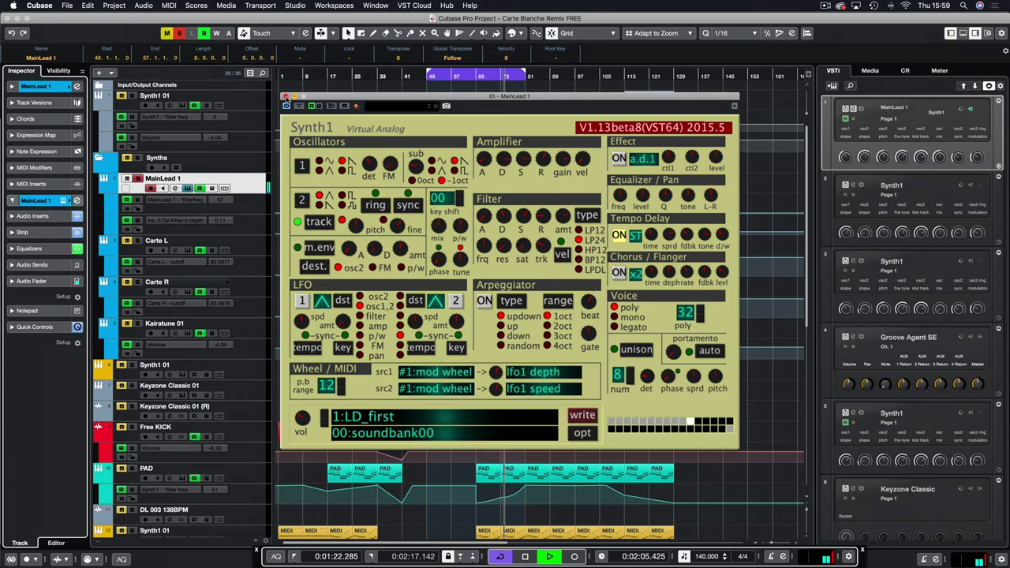
pyautogui.click(285, 96)
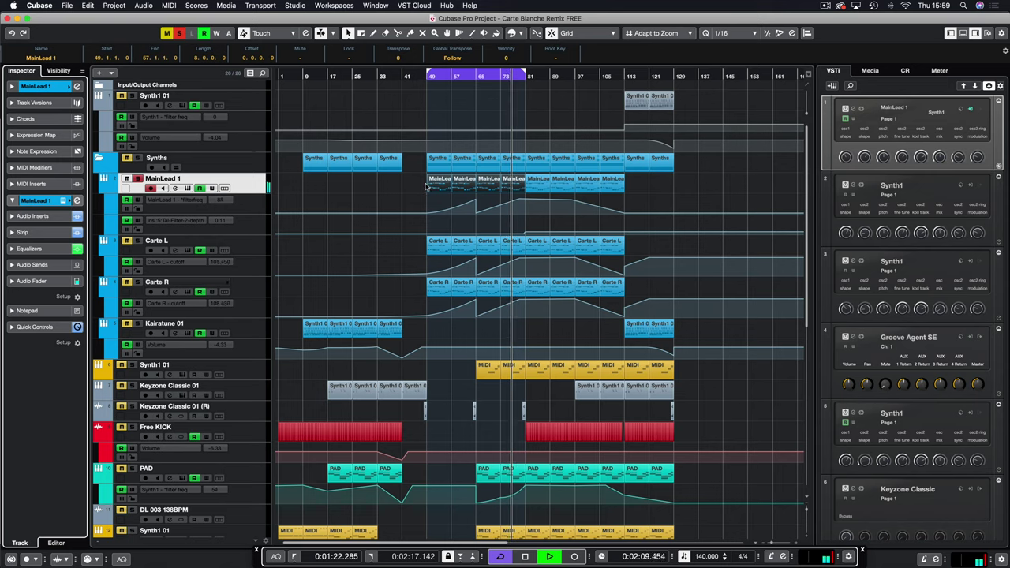
pyautogui.click(498, 195)
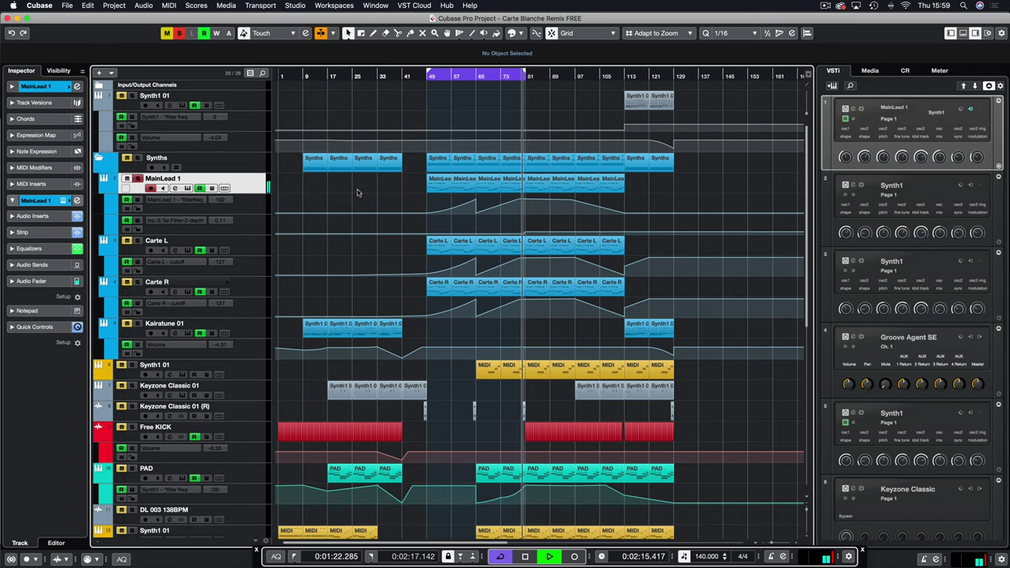
pyautogui.press('space')
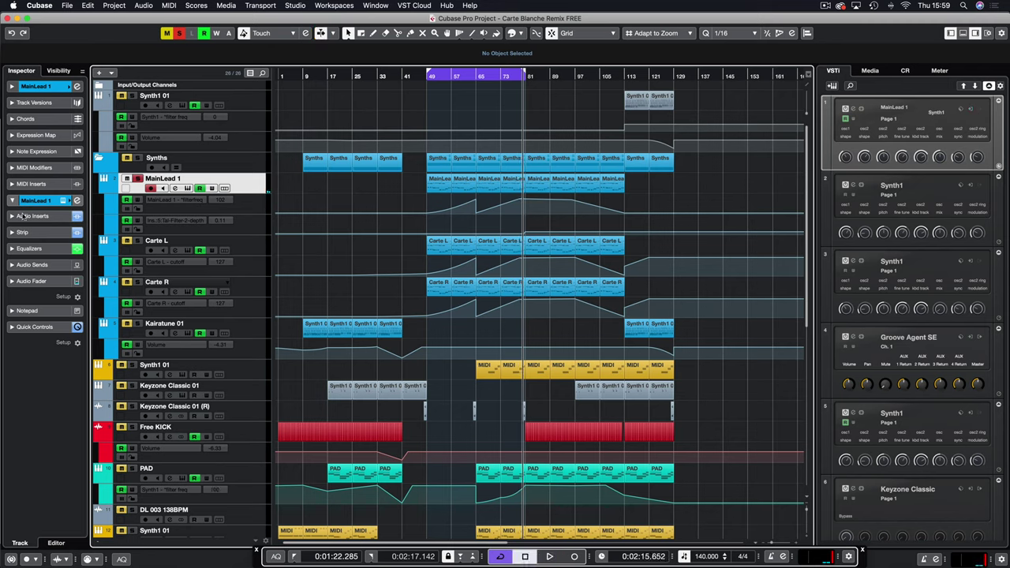
pyautogui.click(64, 200)
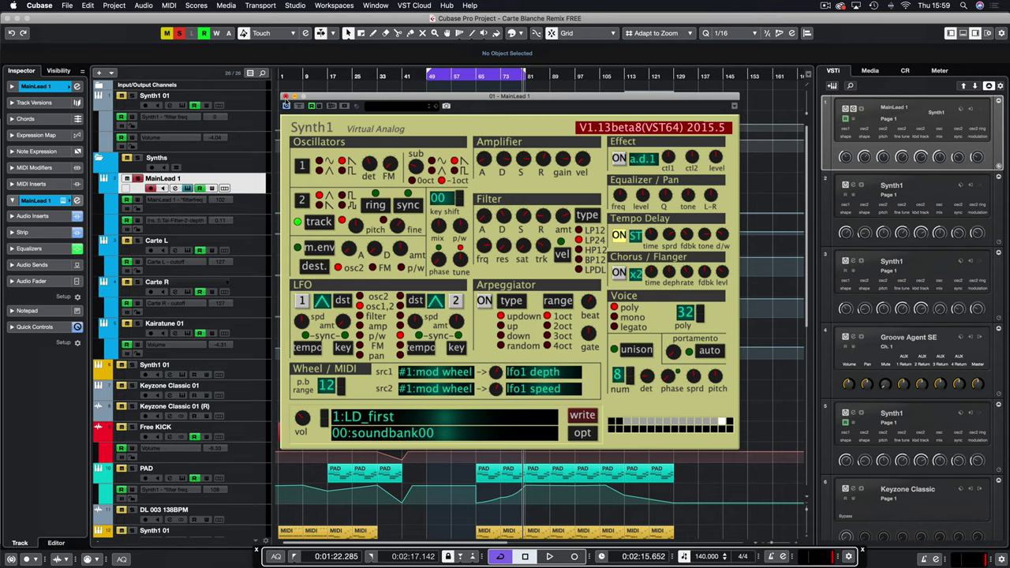
pyautogui.click(285, 96)
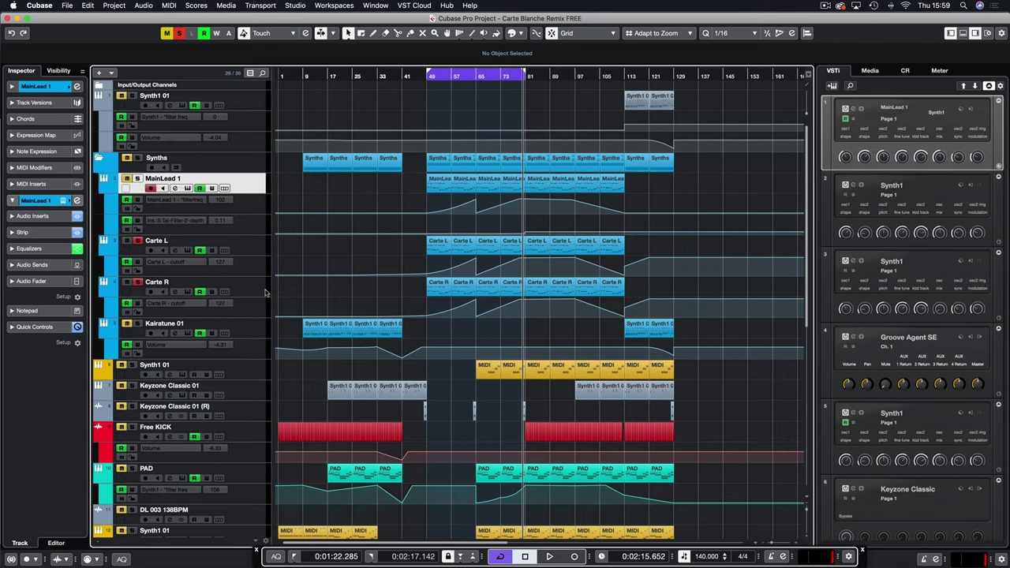
# Open the Helm instruments of Carte L and Carte R and arrange their windows side by side
pyautogui.click(256, 247)
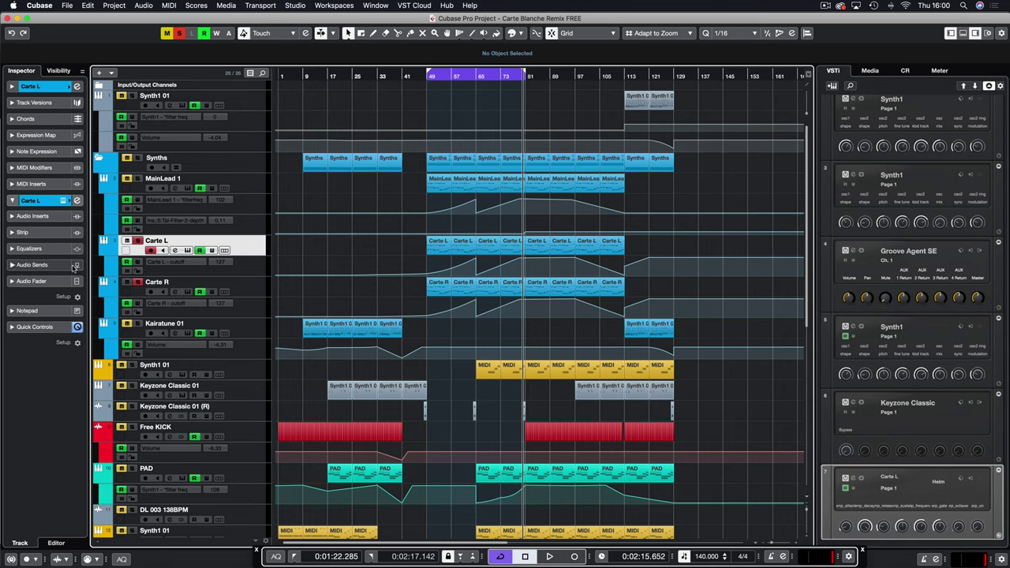
pyautogui.click(225, 291)
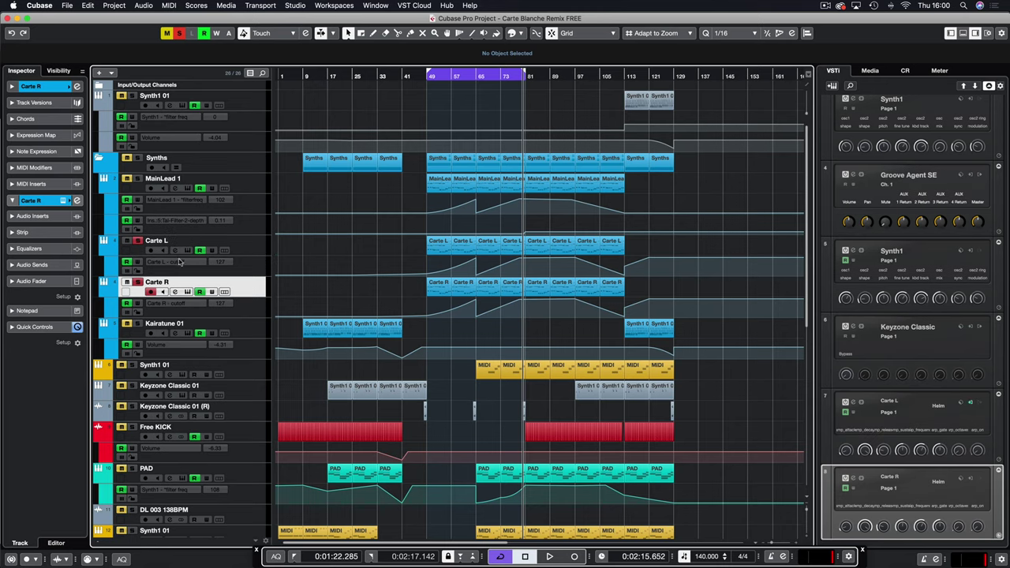
pyautogui.click(249, 244)
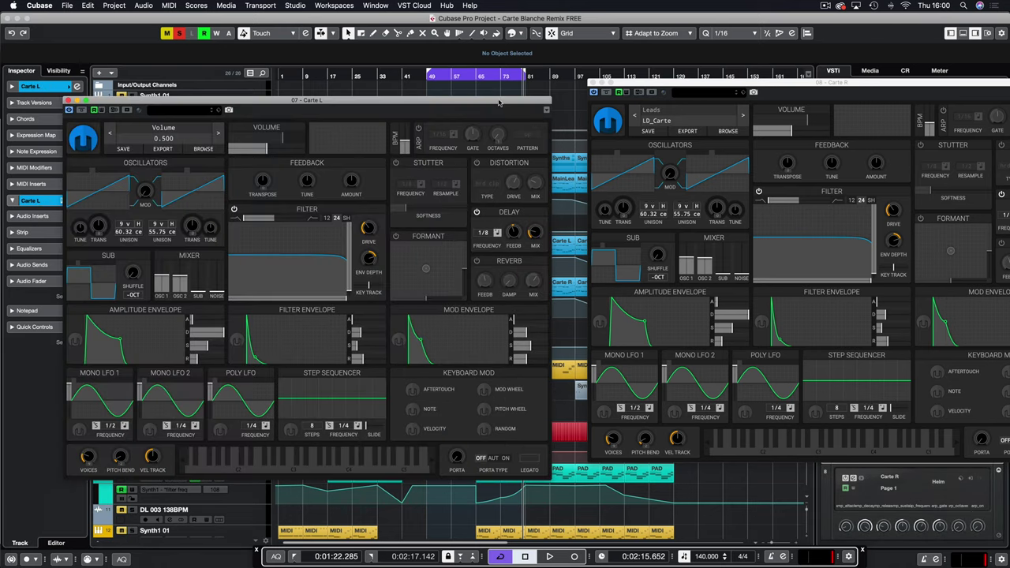
pyautogui.moveTo(499, 103); pyautogui.dragTo(472, 73)
pyautogui.moveTo(694, 88); pyautogui.dragTo(653, 82)
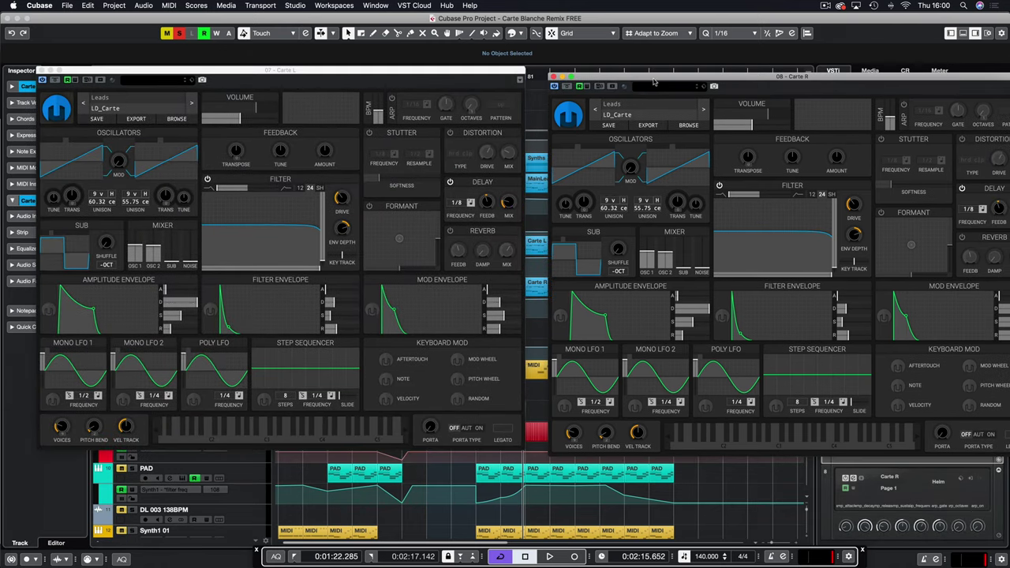
pyautogui.moveTo(352, 78); pyautogui.dragTo(330, 69)
pyautogui.moveTo(624, 79); pyautogui.dragTo(580, 65)
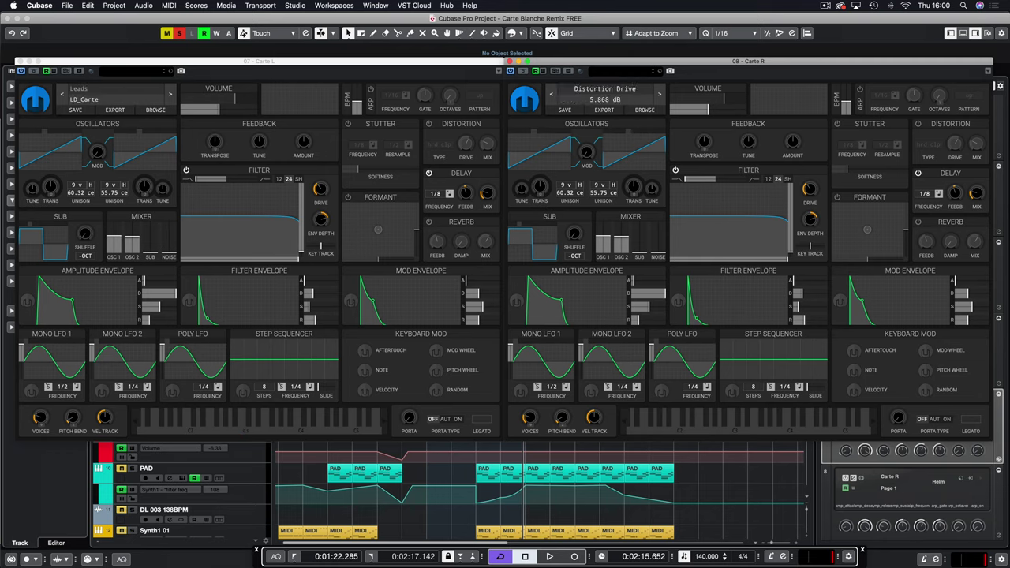
# Check the Carte L and Carte R channels in the MixConsole, and play the section with both Helm windows open before closing them
pyautogui.press('F3')
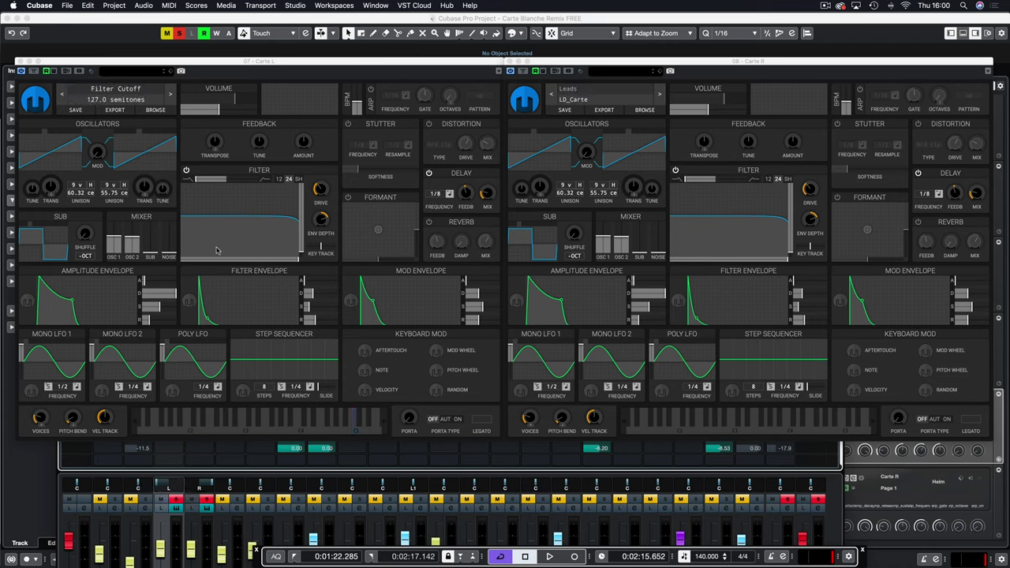
pyautogui.hotkey('alt', 'F3')
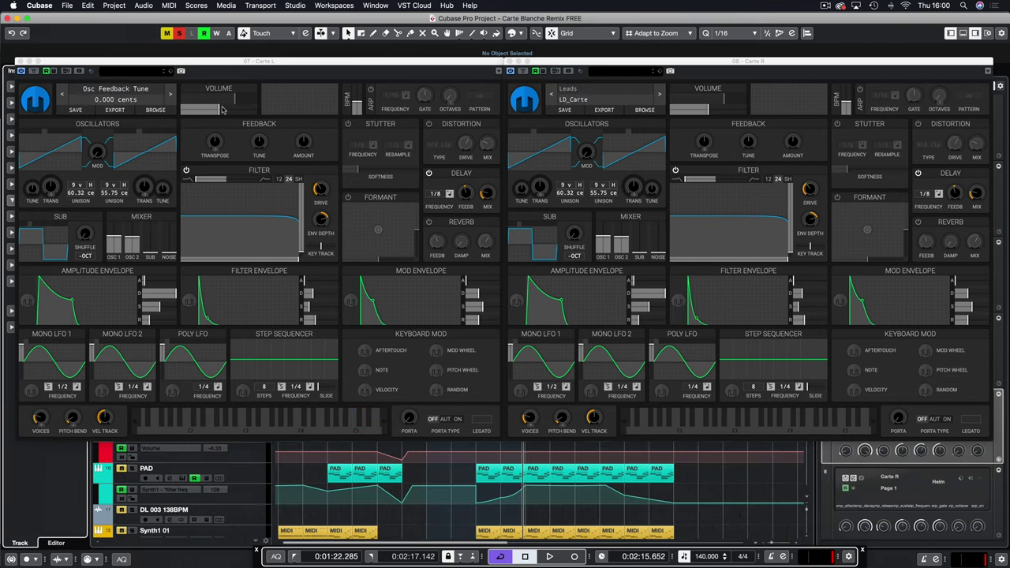
pyautogui.press('space')
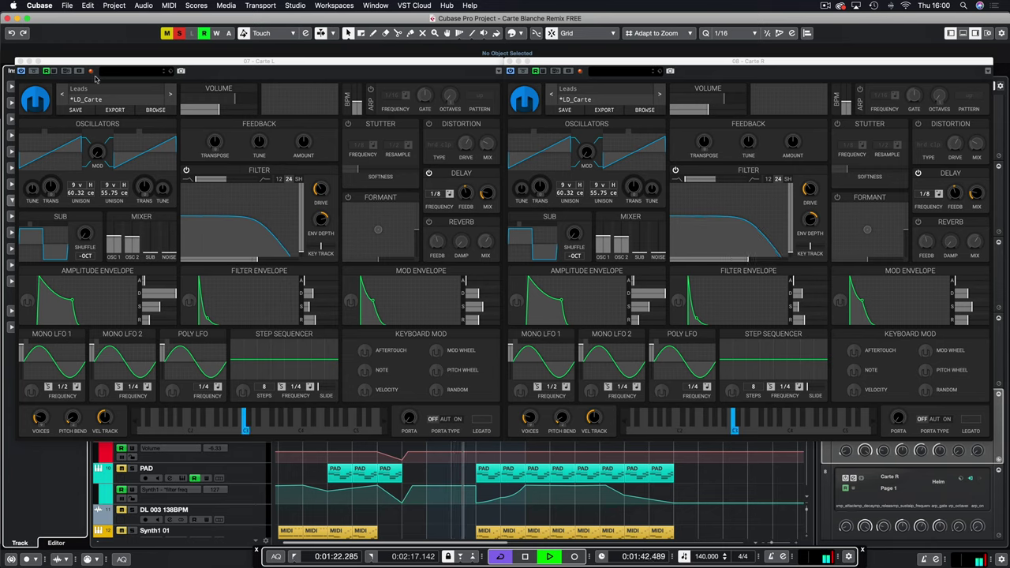
pyautogui.click(20, 61)
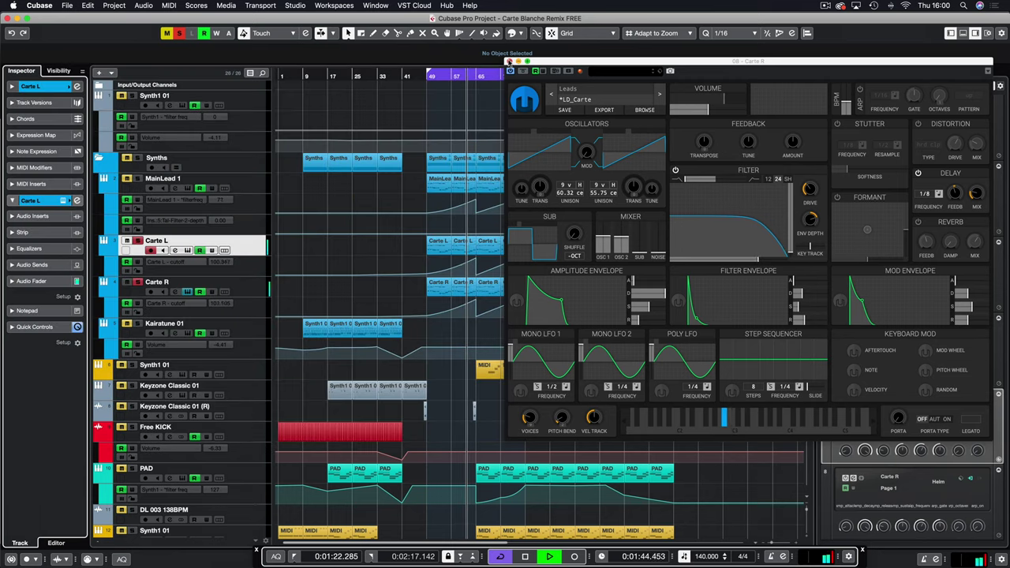
pyautogui.click(510, 61)
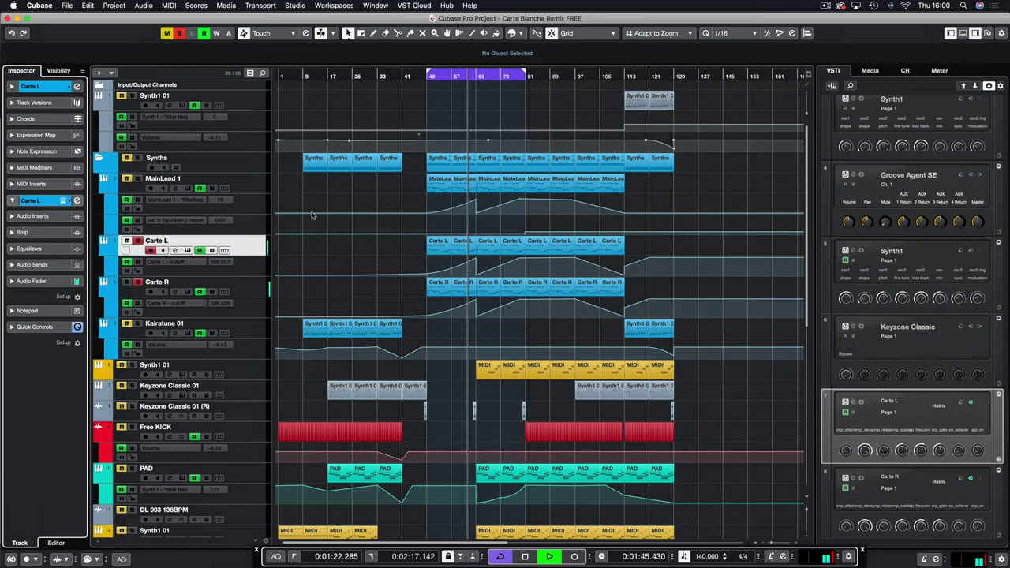
# Add MainLead 1 to the soloed Carte L and Carte R tracks to hear them together, stop playback, and clear the solos
pyautogui.click(138, 179)
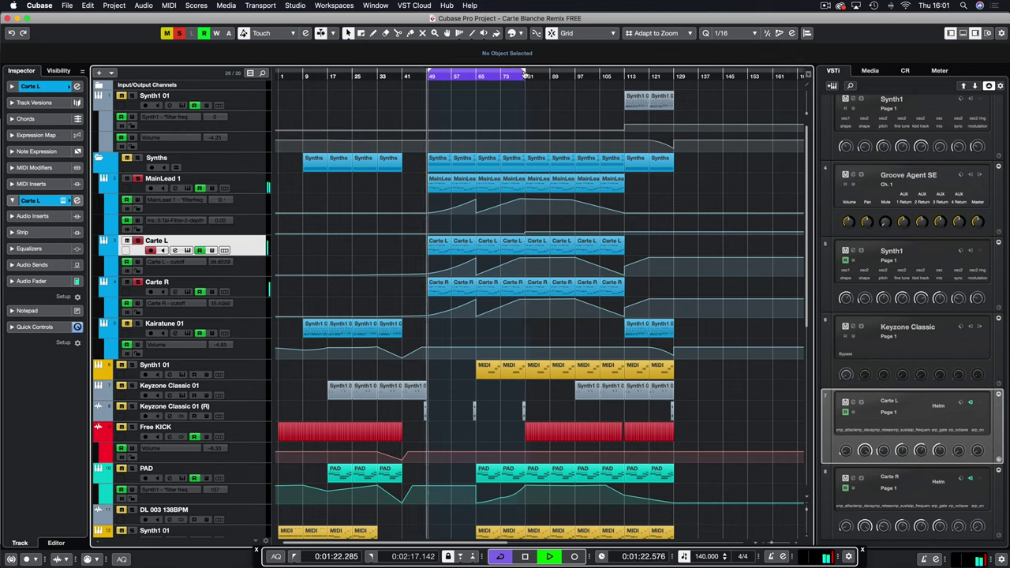
pyautogui.press('space')
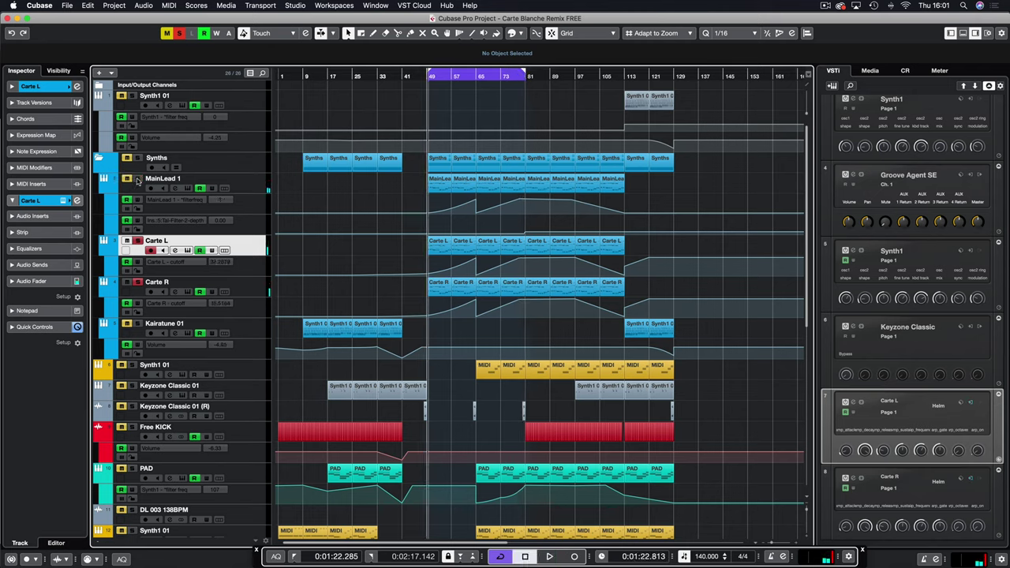
pyautogui.click(137, 241)
pyautogui.click(139, 282)
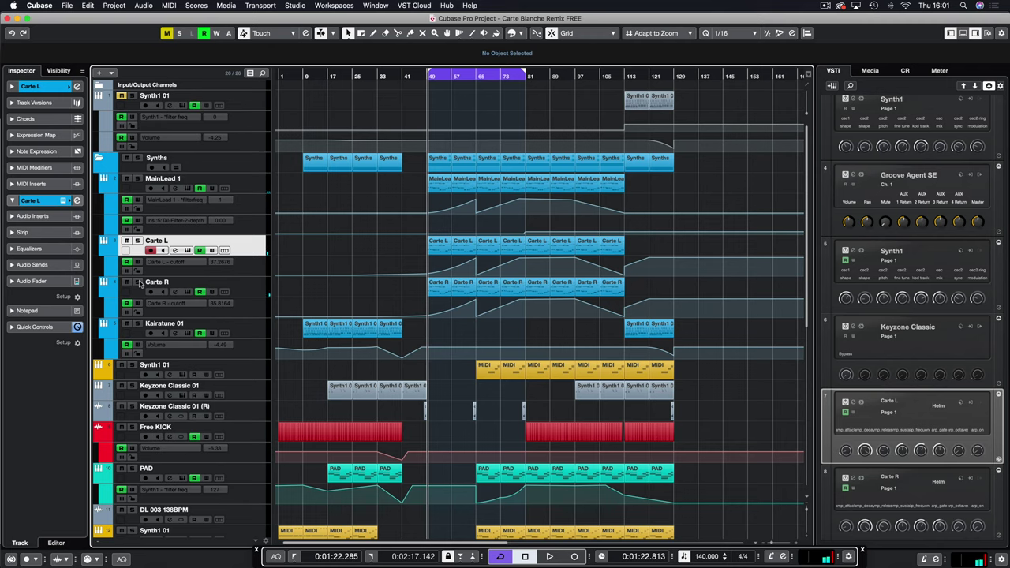
# Move the playhead to bar 9, solo the Kairatune 01 track, and start playback
pyautogui.click(305, 77)
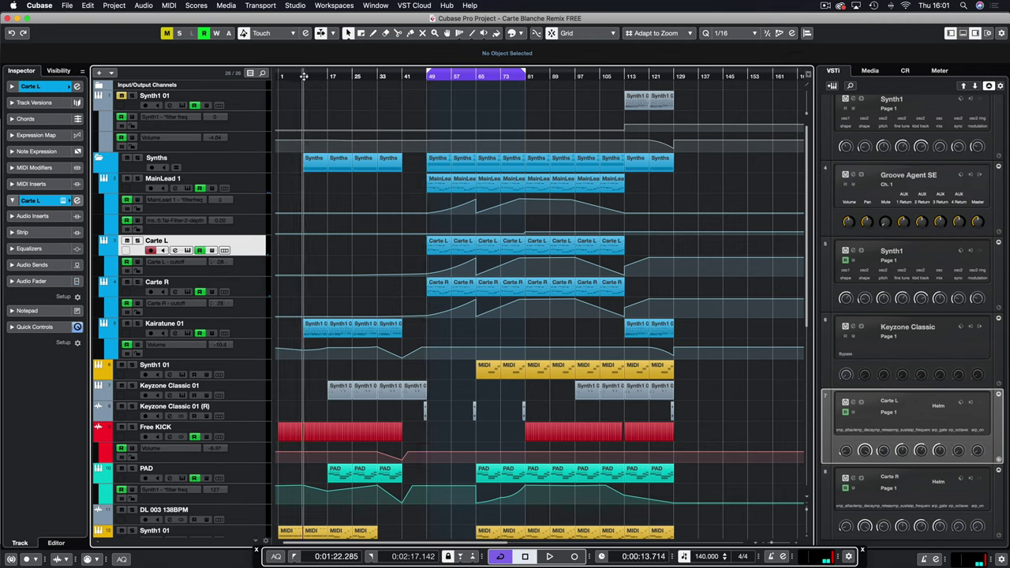
pyautogui.click(240, 326)
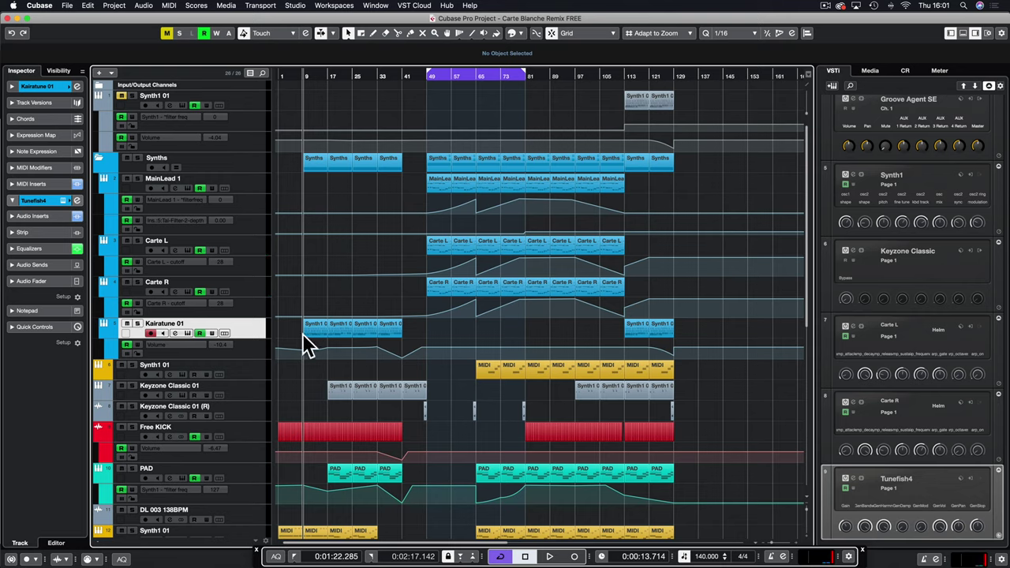
pyautogui.click(137, 324)
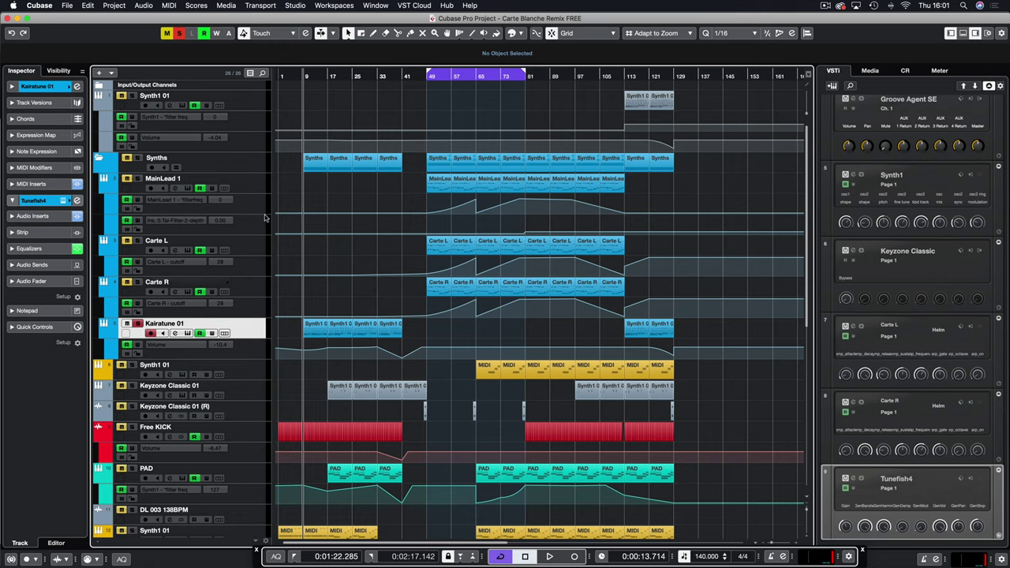
pyautogui.scroll(-5, 345, 305)
pyautogui.press('space')
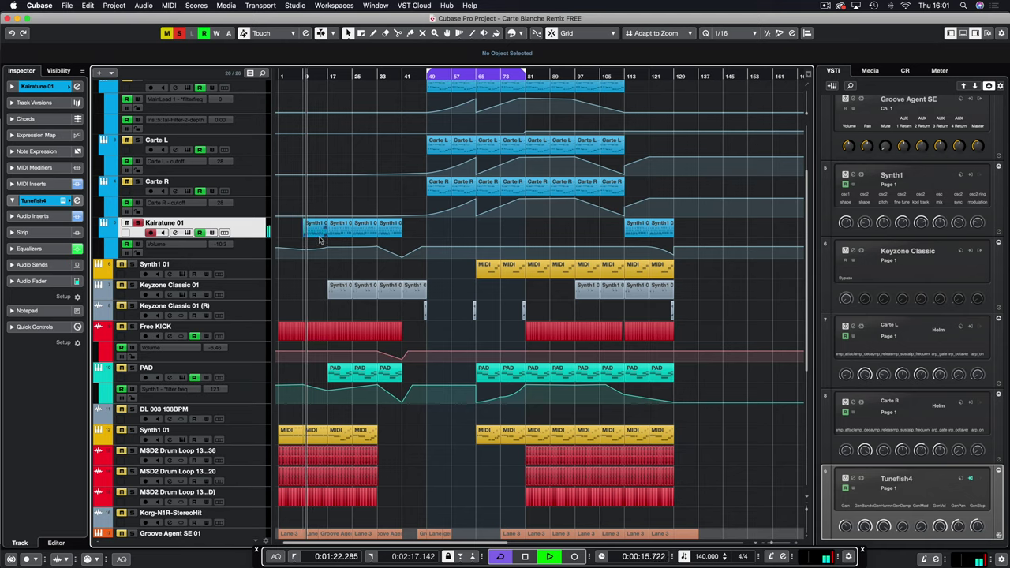
# View the Tunefish4 instrument on Kairatune 01 during playback, close the plug-in, and stop playback
pyautogui.click(76, 201)
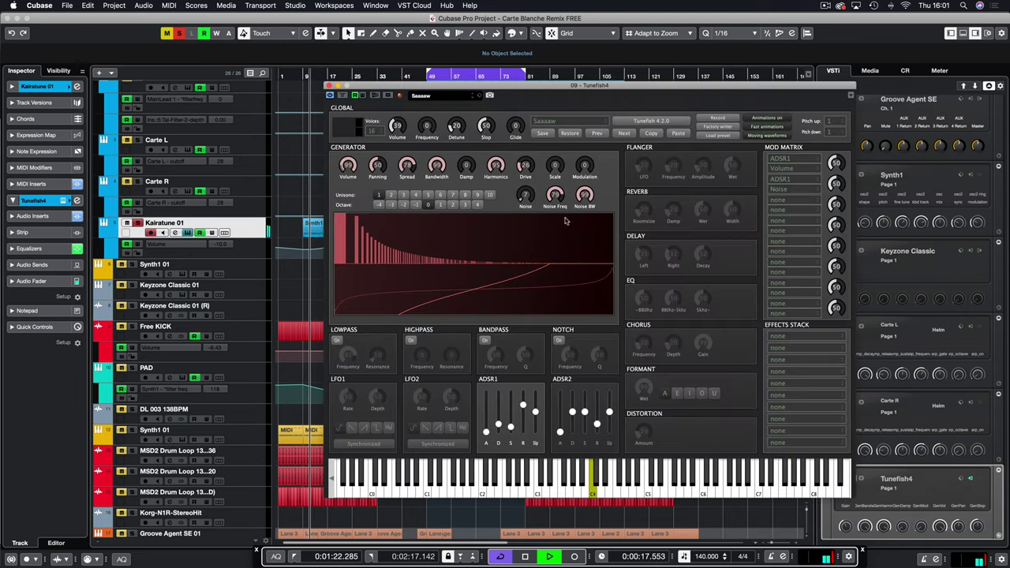
pyautogui.moveTo(544, 87); pyautogui.dragTo(433, 82)
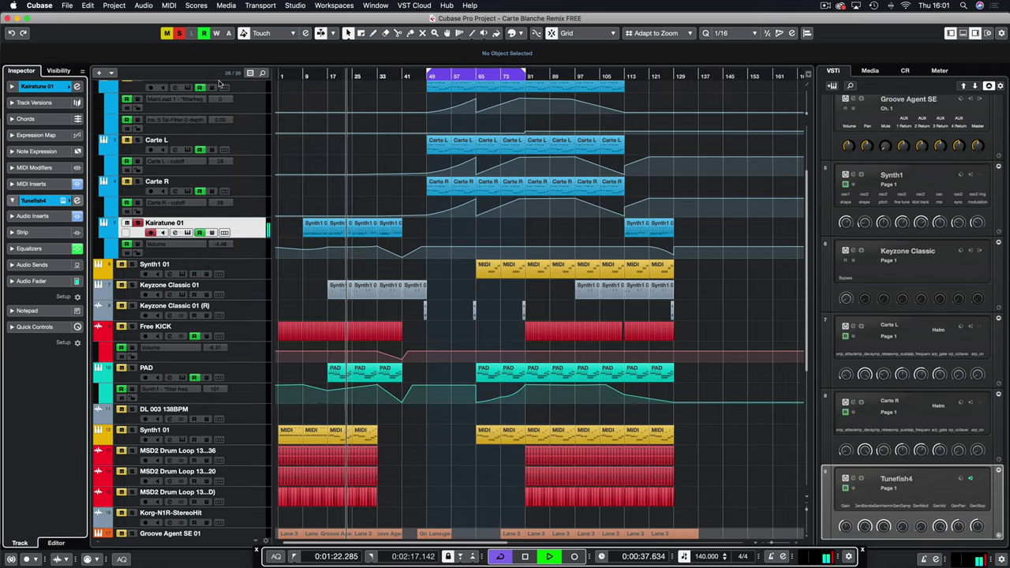
pyautogui.click(217, 80)
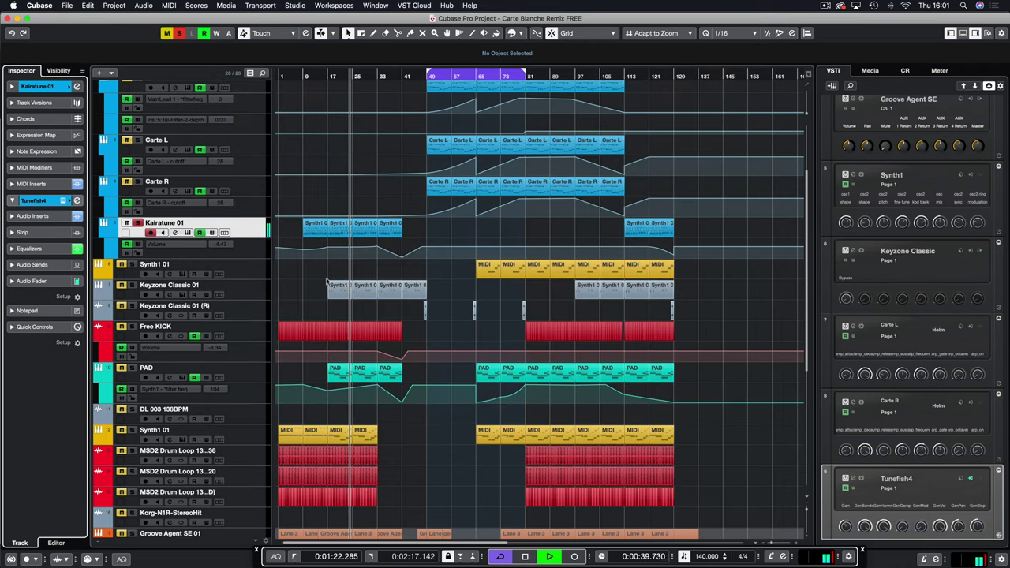
pyautogui.press('space')
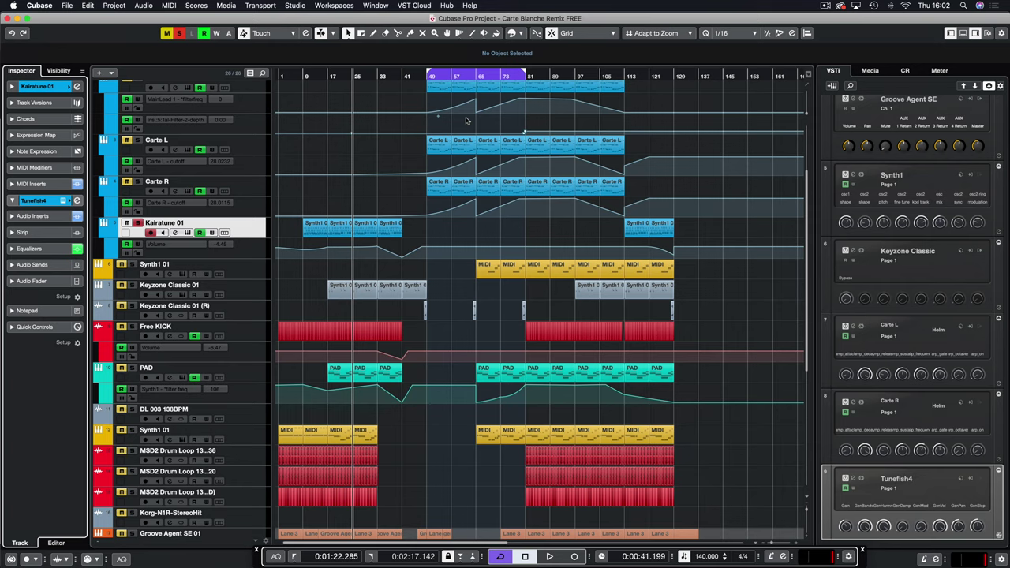
# Highlight the three Kairatune 01 parts starting from bar 17 and clear the selection
pyautogui.moveTo(401, 231); pyautogui.dragTo(330, 234)
pyautogui.press('Delete')
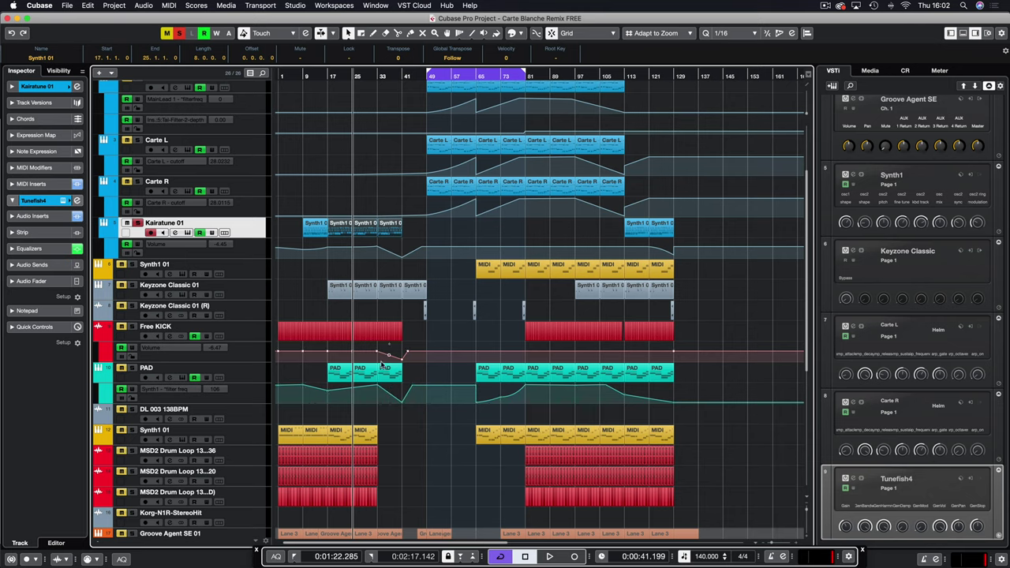
pyautogui.click(431, 235)
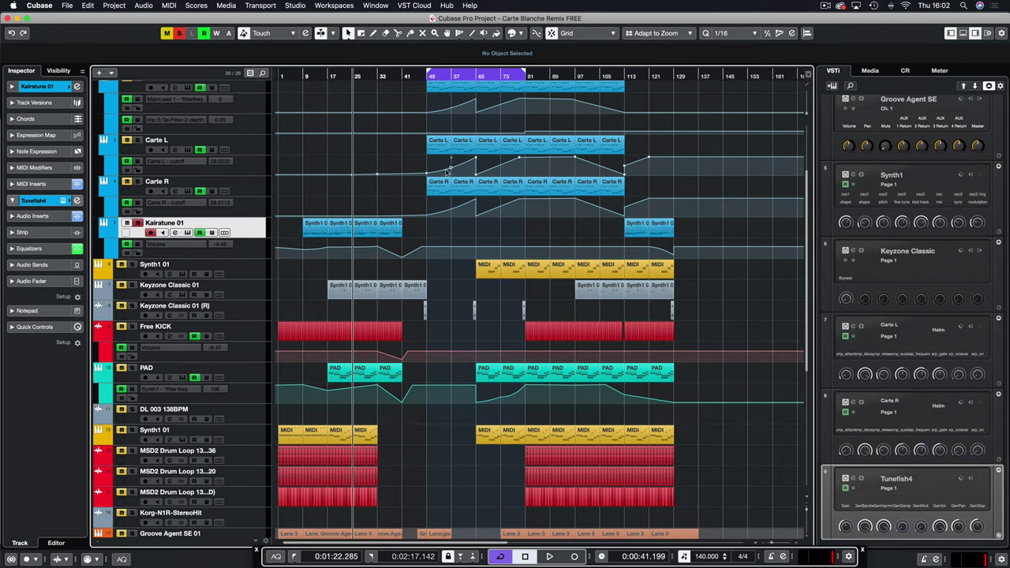
# Open the first Carte L part in the Key Editor to examine its notes
pyautogui.doubleClick(457, 145)
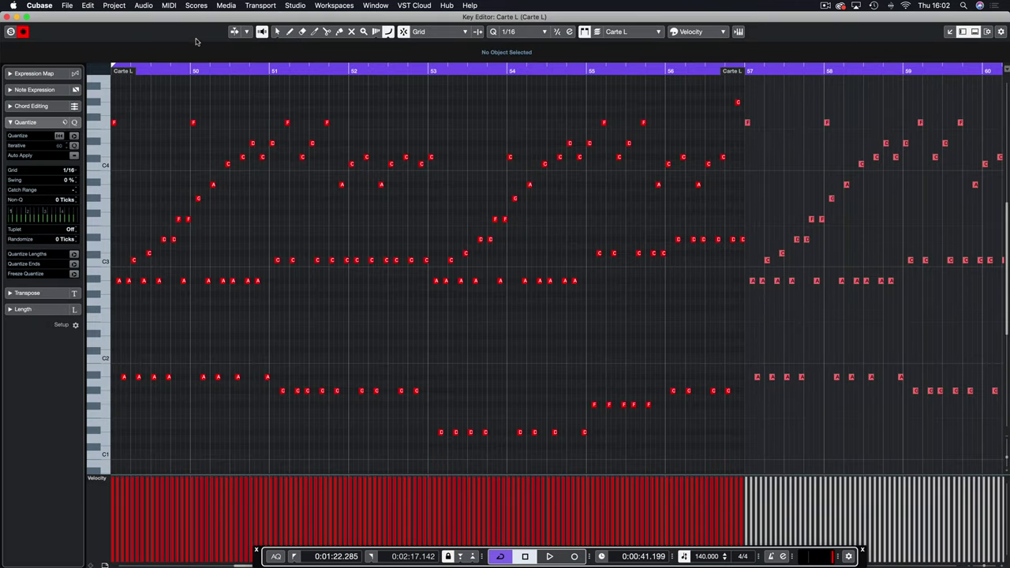
# Examine the low and high notes of the Carte L part in the Key Editor and close the editor
pyautogui.click(277, 31)
pyautogui.scroll(-2, 263, 254)
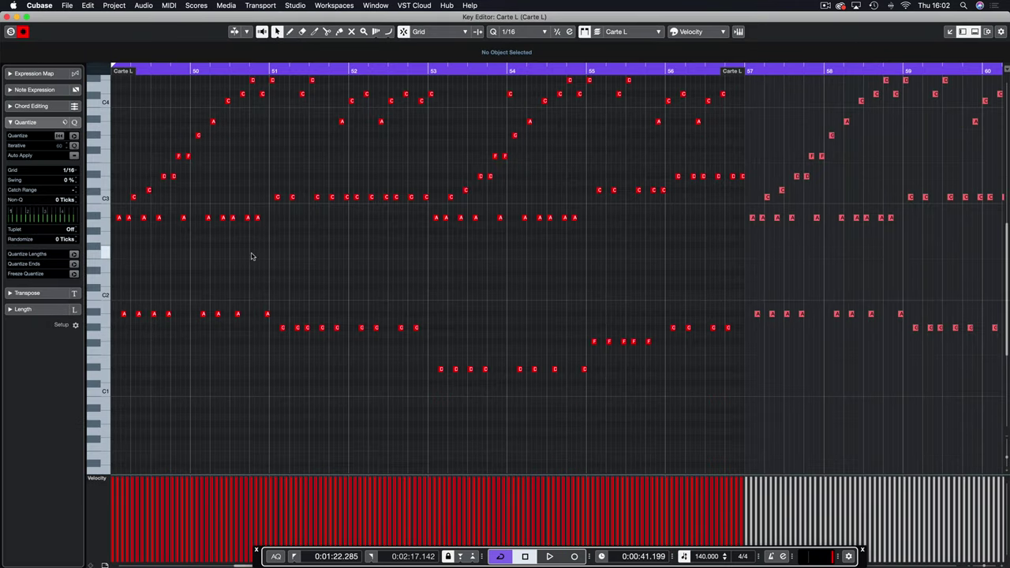
pyautogui.scroll(2, 252, 256)
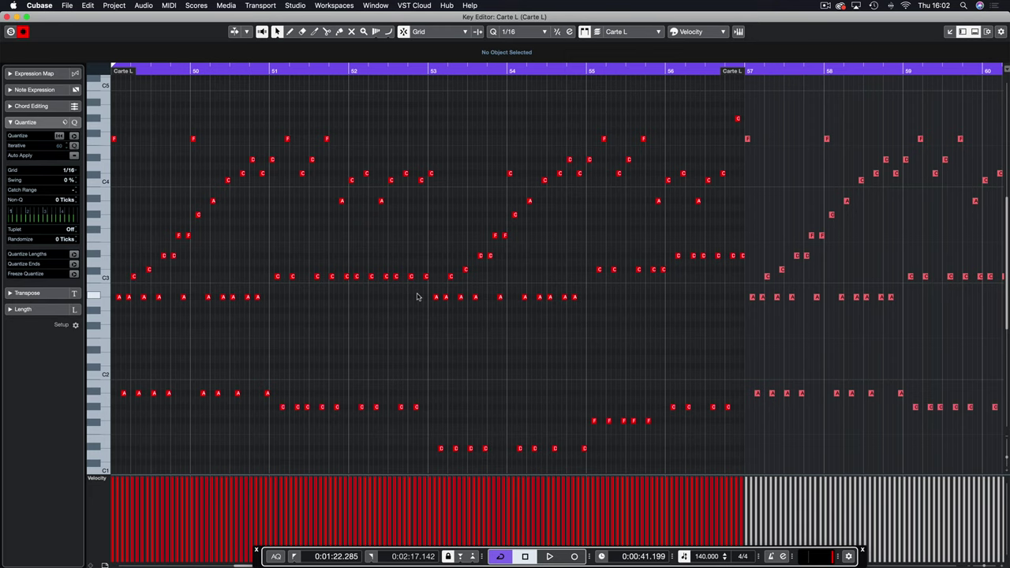
pyautogui.press('super+w')
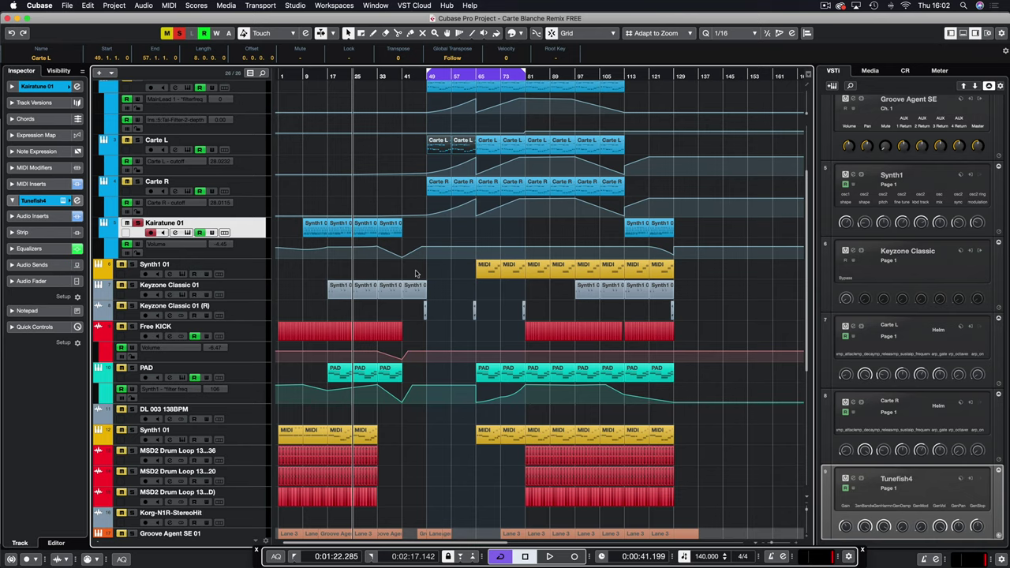
# Play the soloed Kairatune 01 track briefly, stop playback, and clear all solos
pyautogui.scroll(3, 464, 116)
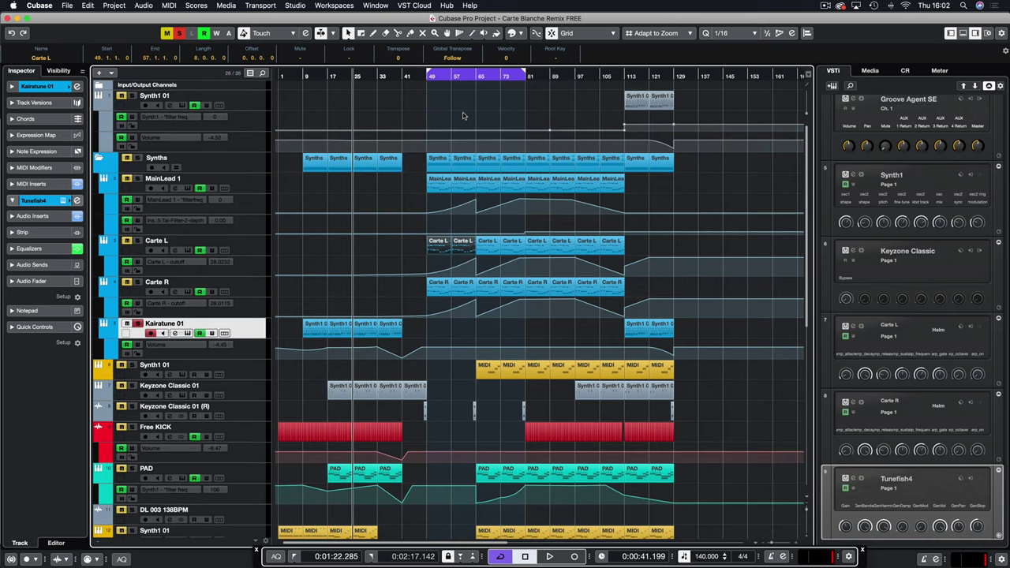
pyautogui.scroll(-3, 463, 116)
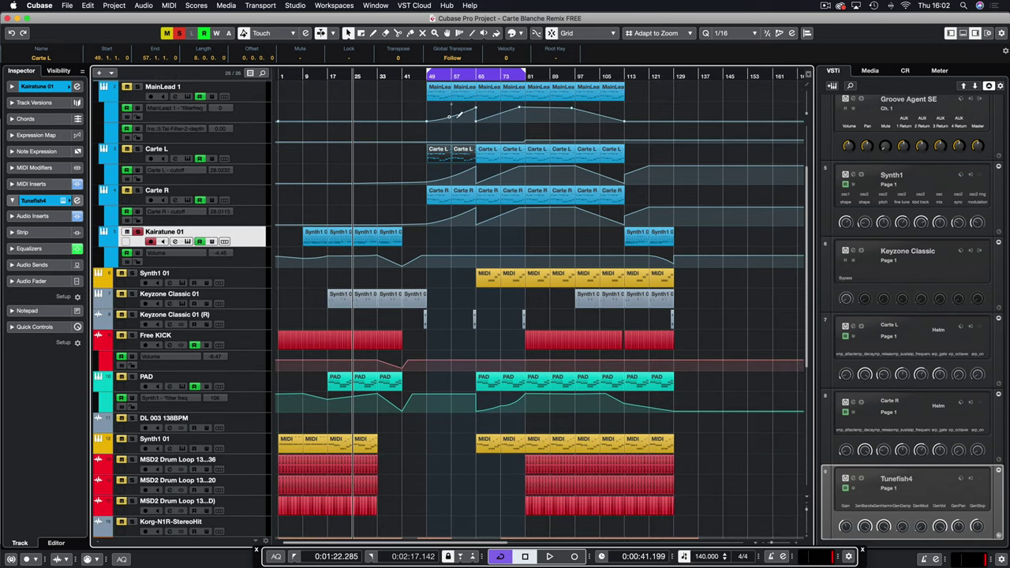
pyautogui.click(138, 232)
pyautogui.click(138, 232)
pyautogui.press('space')
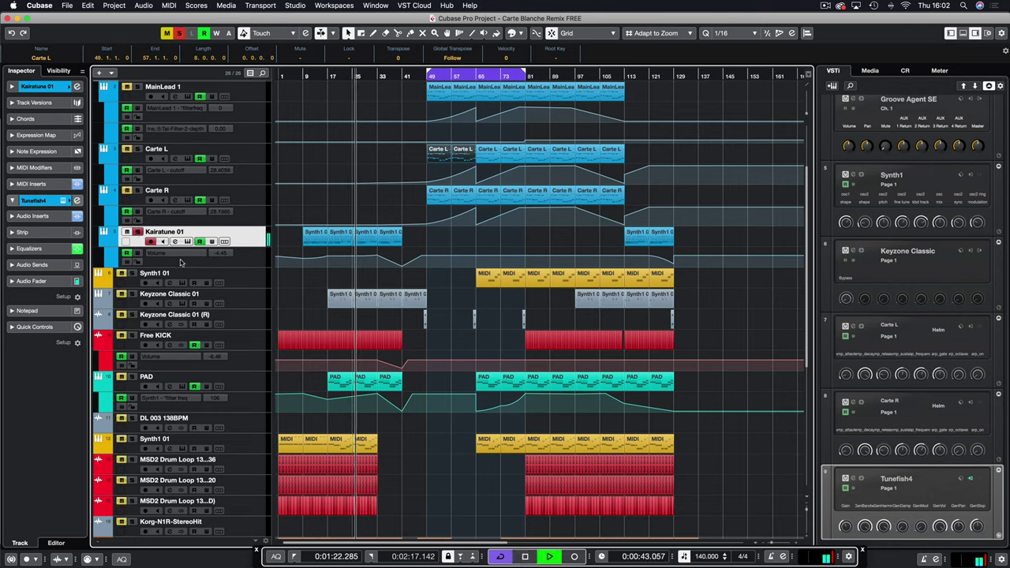
pyautogui.press('space')
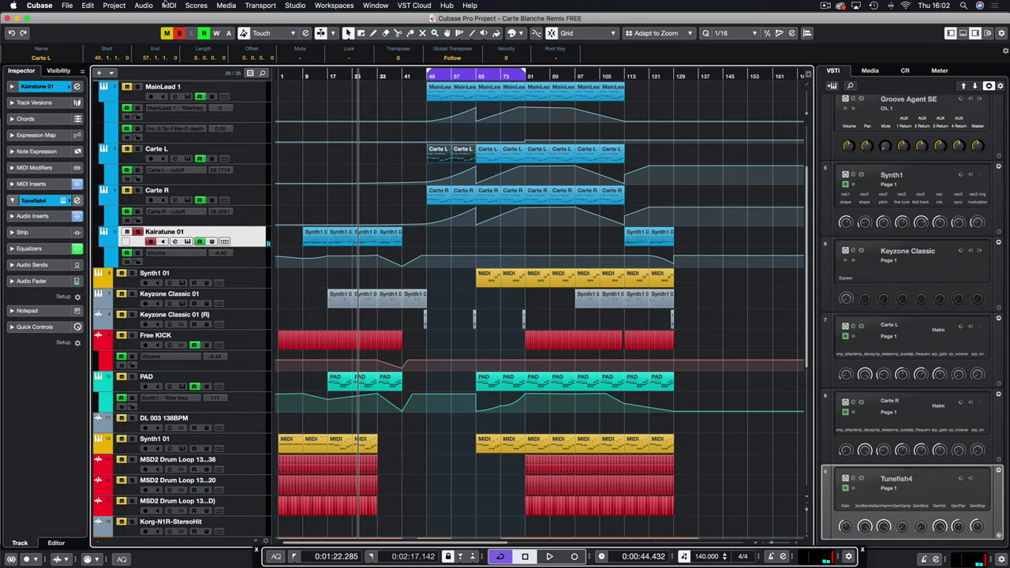
pyautogui.click(178, 33)
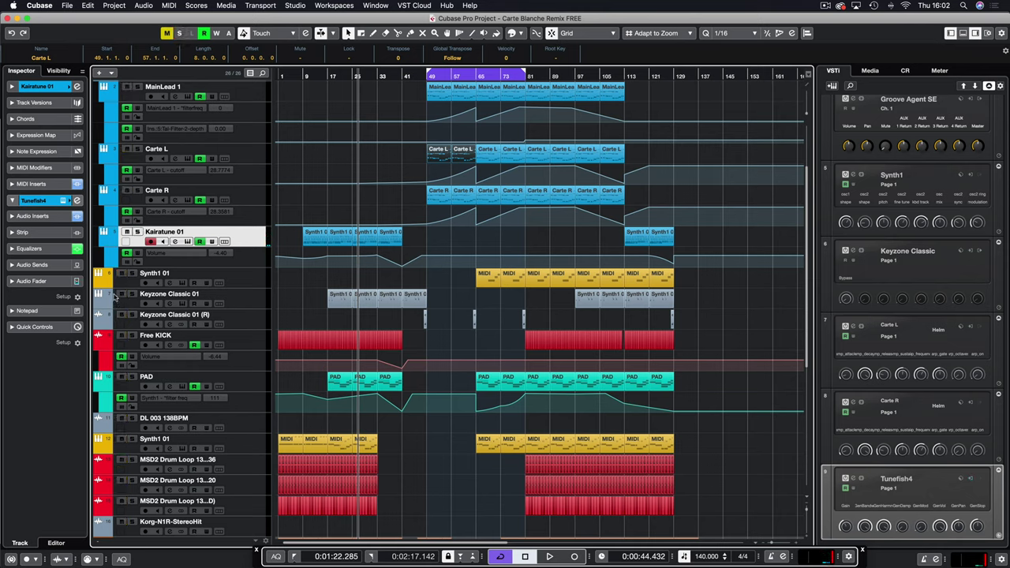
# Solo the Keyzone Classic 01 track with the playhead at bar 17 and open its Keyzone Classic instrument
pyautogui.click(114, 296)
pyautogui.click(329, 76)
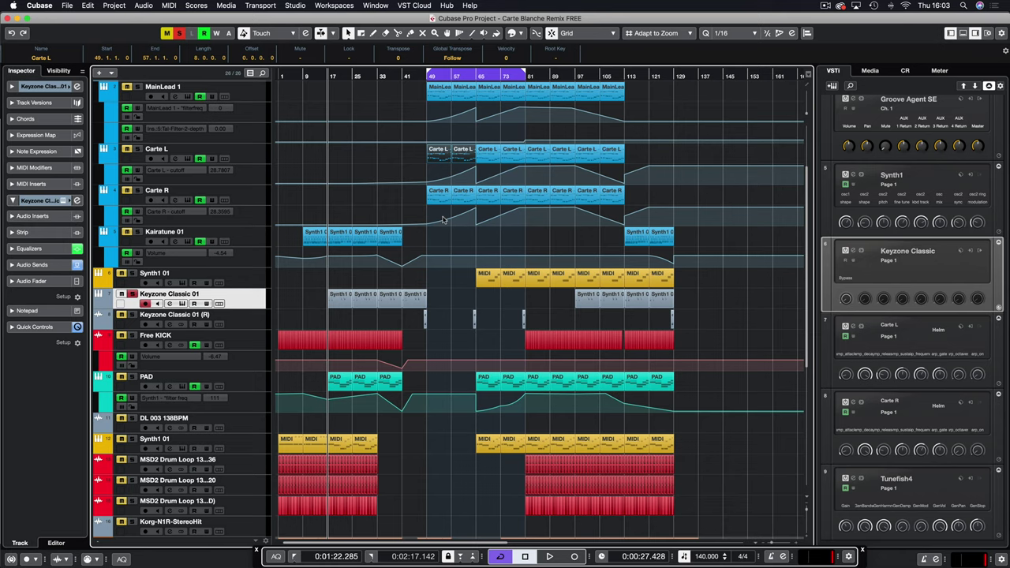
pyautogui.press('super+e')
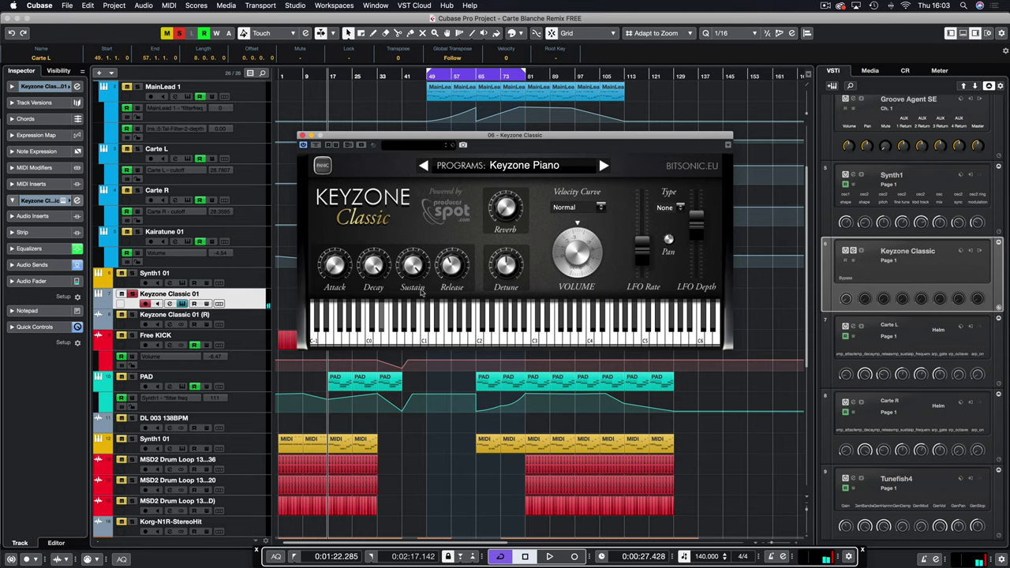
pyautogui.moveTo(380, 136); pyautogui.dragTo(435, 124)
# Play Keyzone Classic 01 from bar 17 with its instrument in view, close the plug-in, and stop playback
pyautogui.press('space')
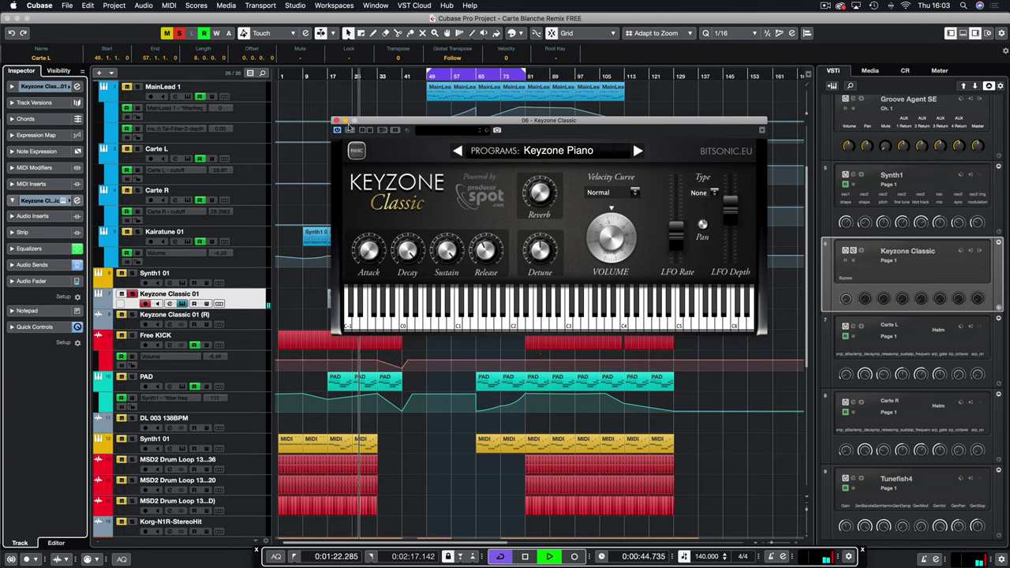
pyautogui.click(337, 121)
pyautogui.press('space')
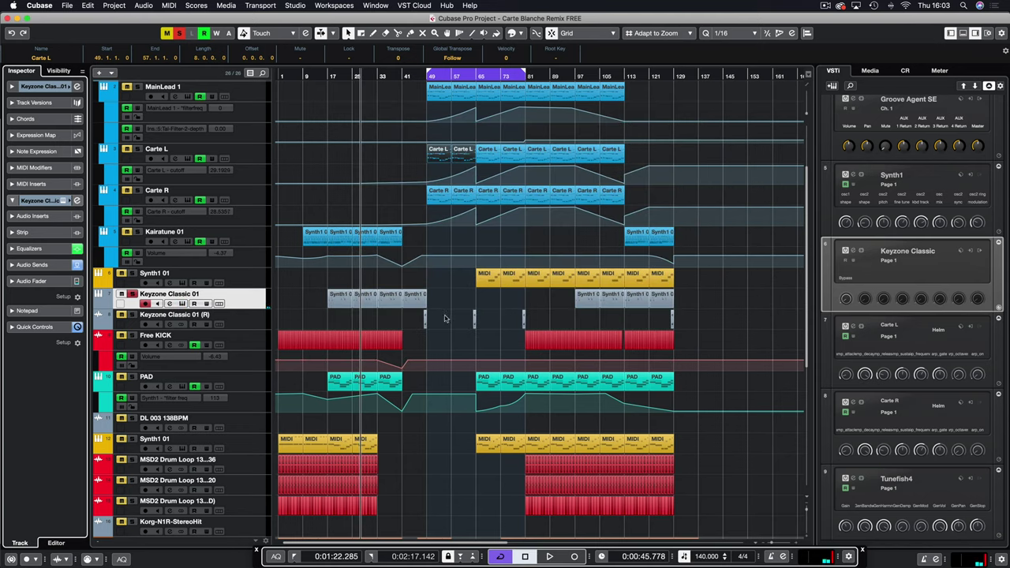
# Solo the Keyzone Classic 01 (R) track and play its first event just before bar 49
pyautogui.click(421, 76)
pyautogui.click(132, 314)
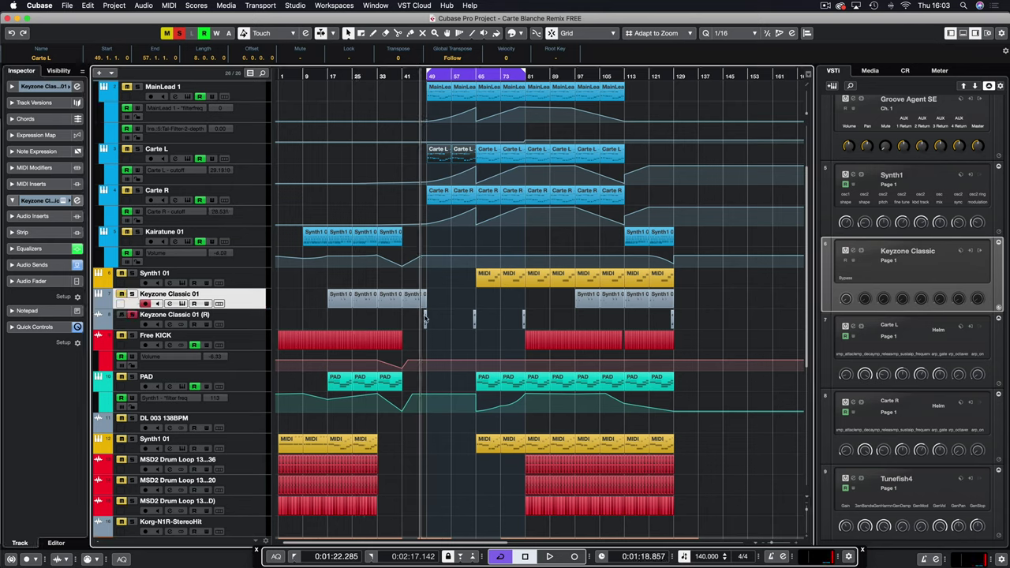
pyautogui.press('space')
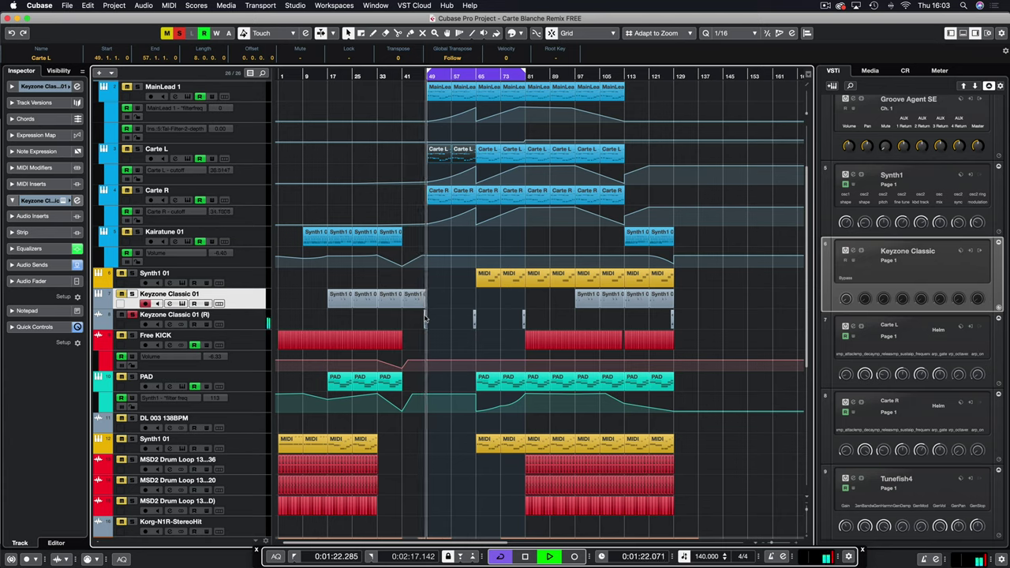
pyautogui.press('space')
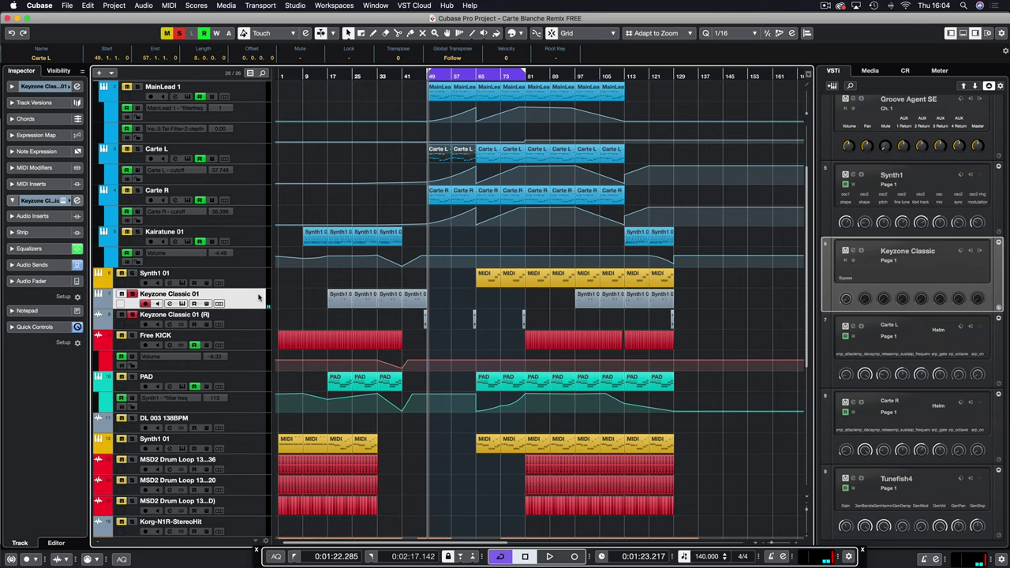
# Play Keyzone Classic 01 and Keyzone Classic 01 (R) together into bar 49, clearing all solos during playback before stopping
pyautogui.click(421, 75)
pyautogui.press('space')
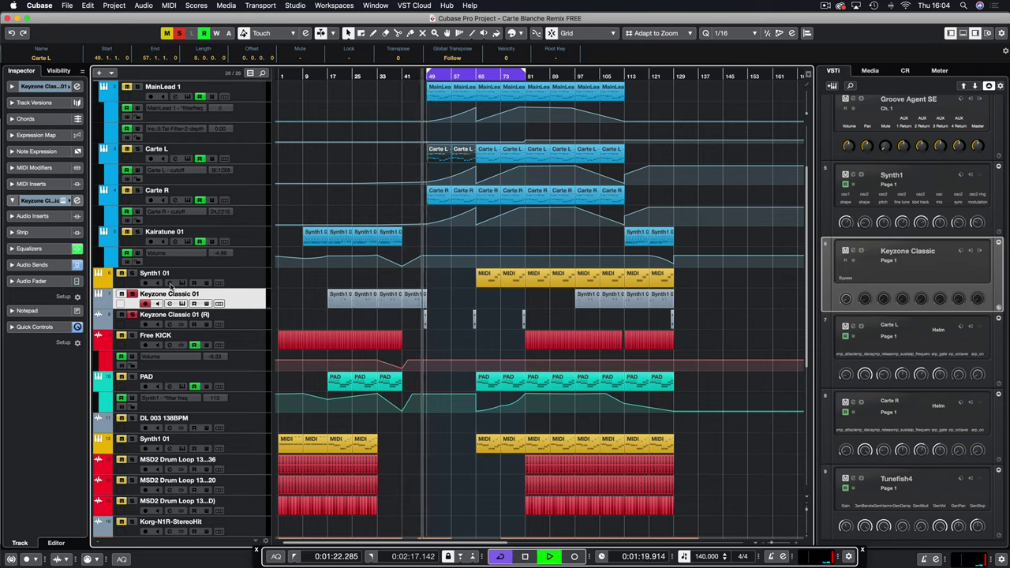
pyautogui.click(411, 76)
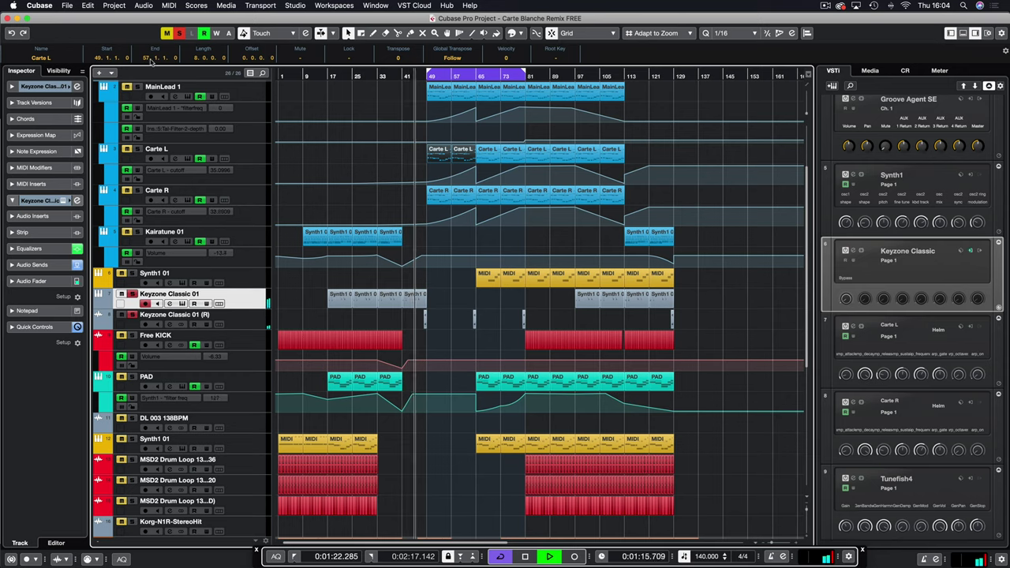
pyautogui.click(179, 33)
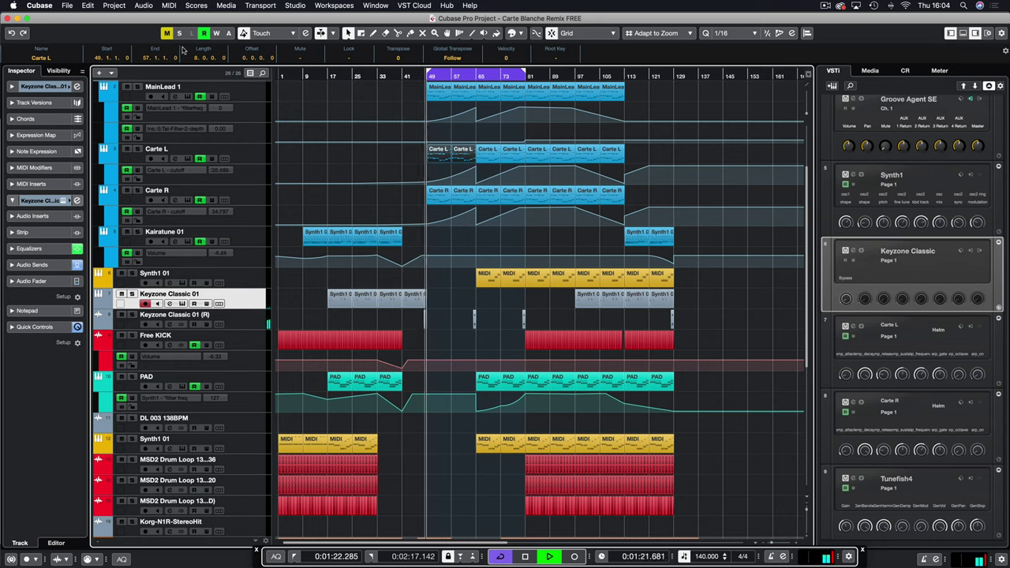
pyautogui.press('space')
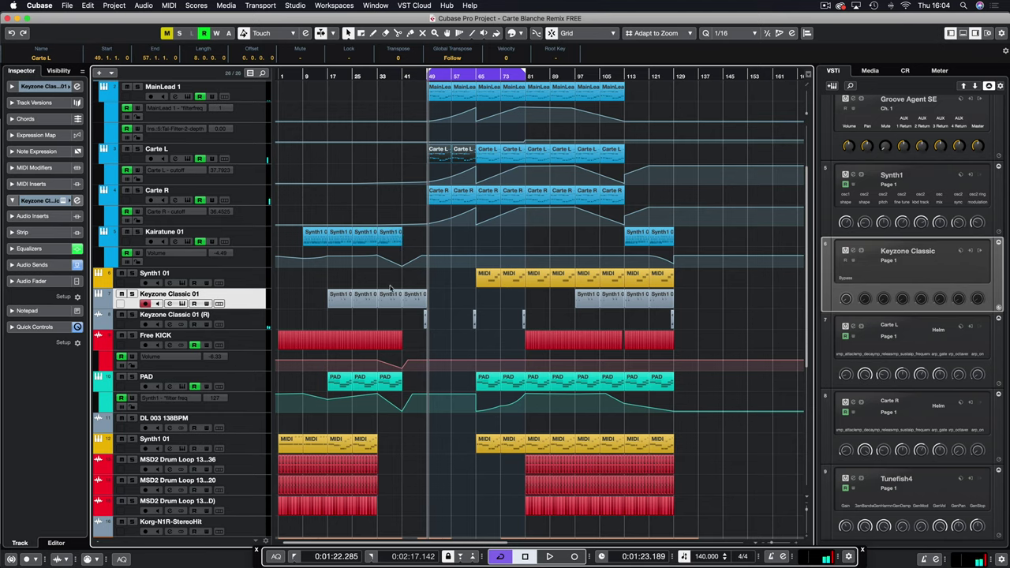
# Solo the PAD track and start playback from bar 17
pyautogui.scroll(4, 381, 268)
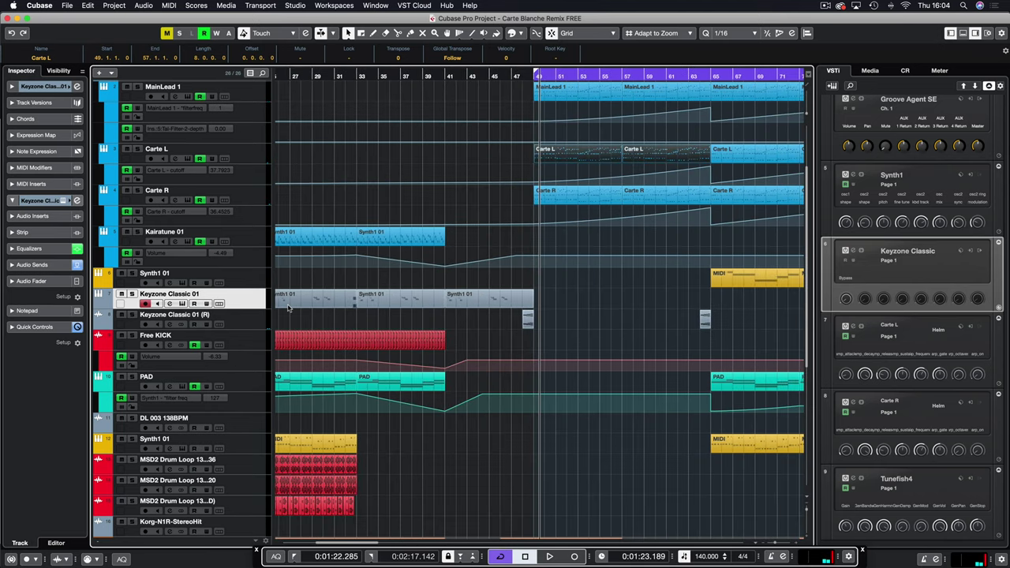
pyautogui.click(263, 373)
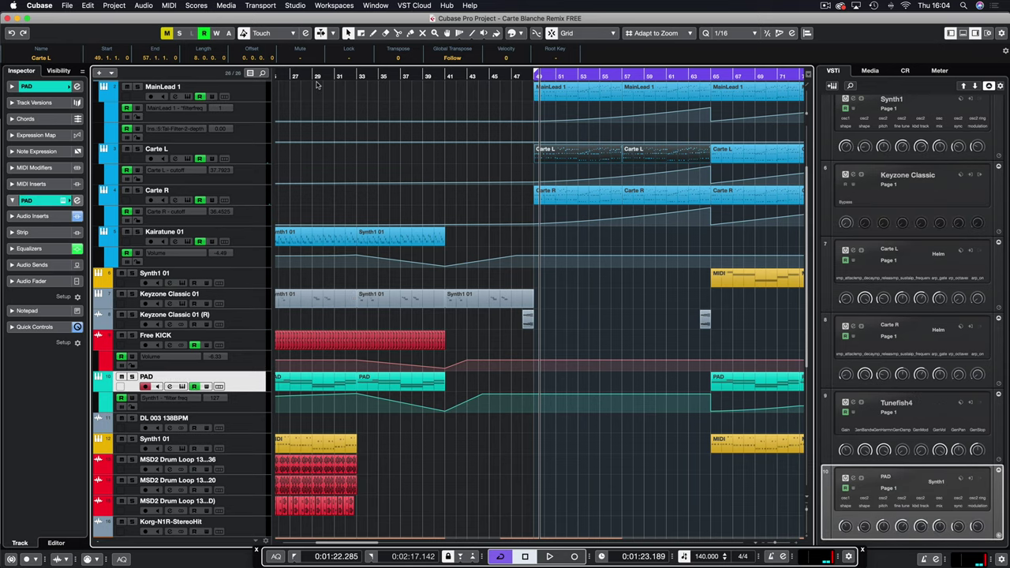
pyautogui.hscroll(-10, 316, 85)
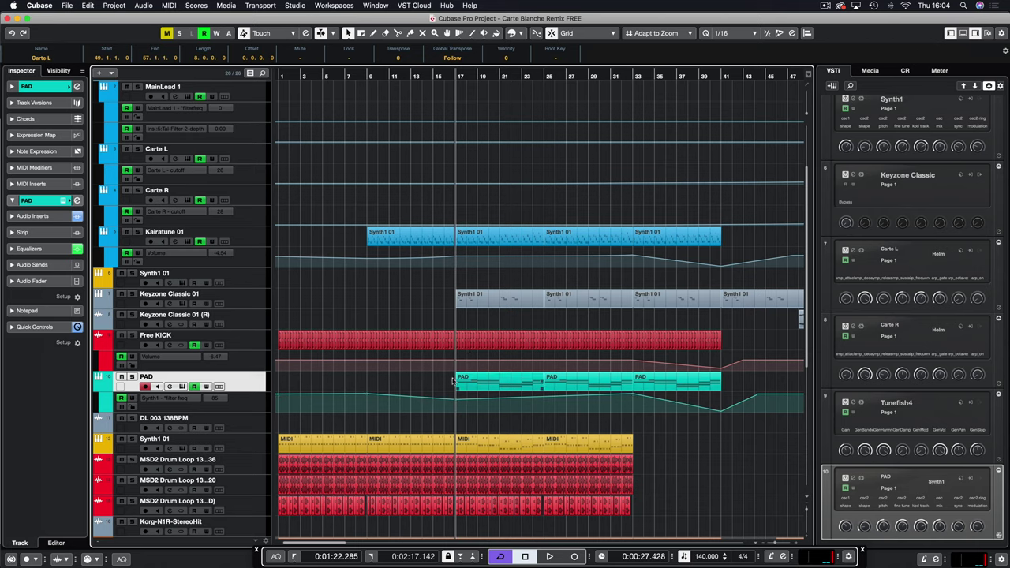
pyautogui.press('space')
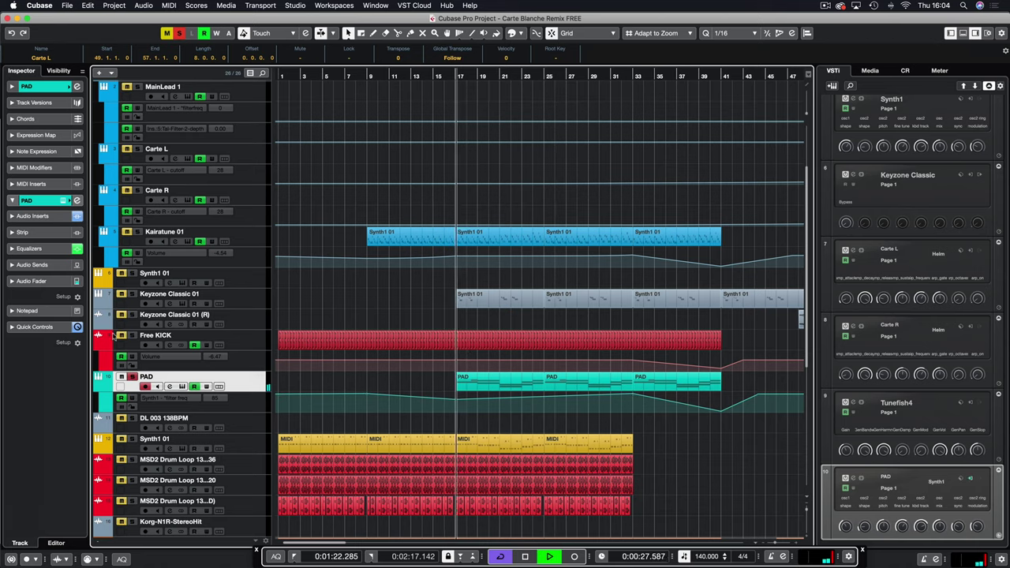
# View the Synth1 instrument on PAD during playback, close the plug-in, and stop playback
pyautogui.click(71, 201)
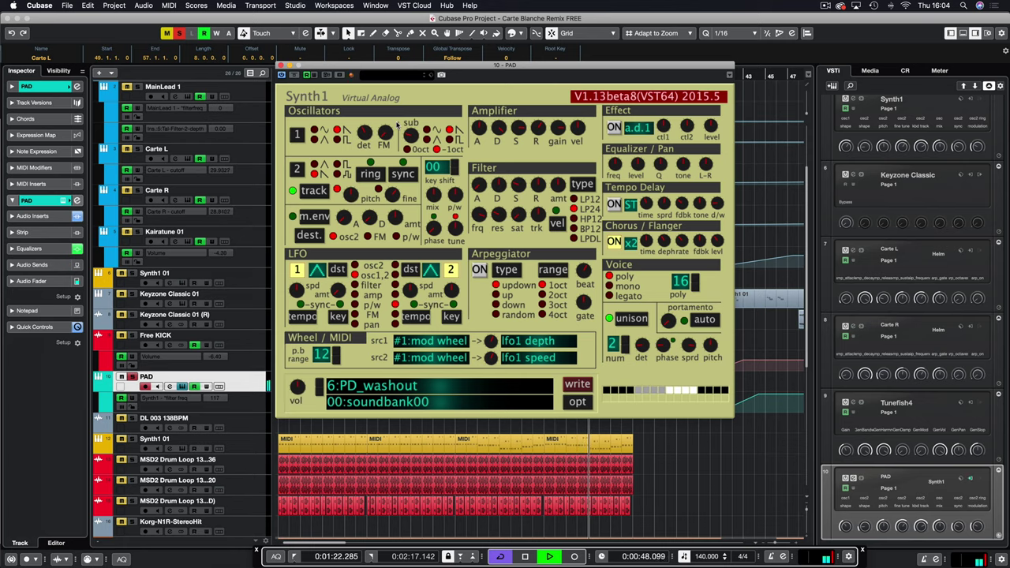
pyautogui.click(280, 66)
pyautogui.press('space')
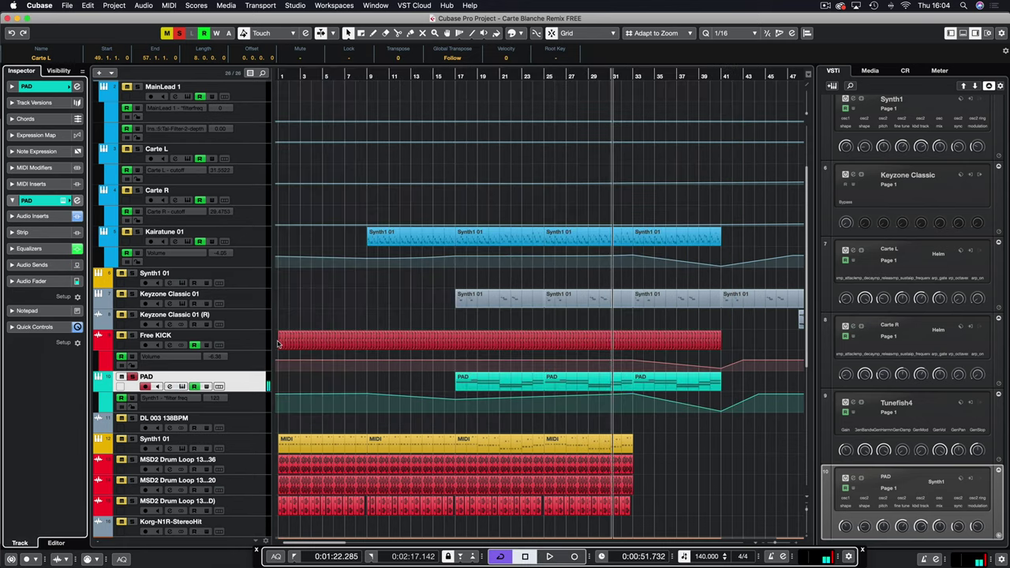
# Solo the Synth1 01 track below DL 003 138BPM and loop playback over its two parts from bar 65 to bar 81
pyautogui.click(458, 86)
pyautogui.press('space')
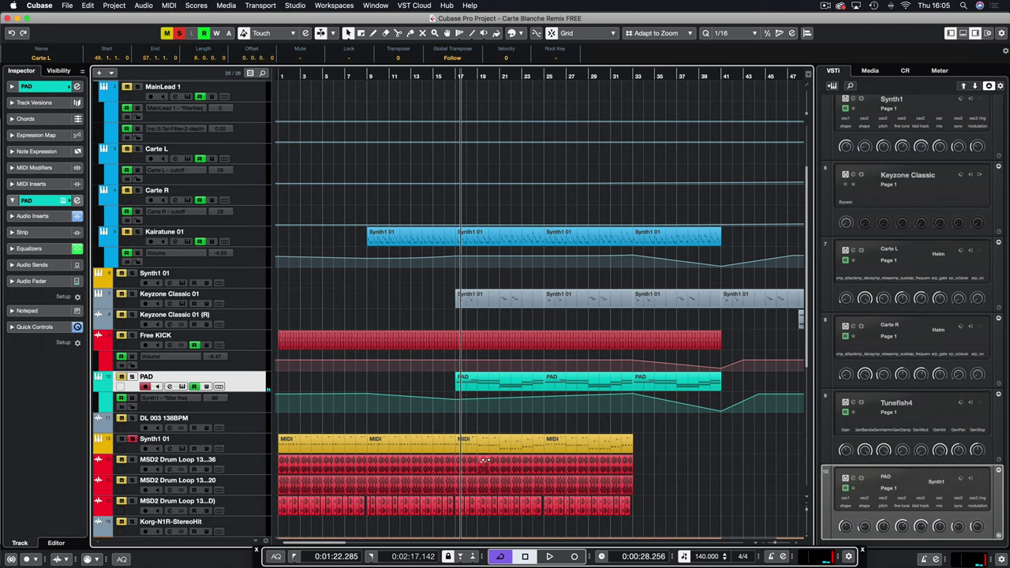
pyautogui.hscroll(10, 483, 447)
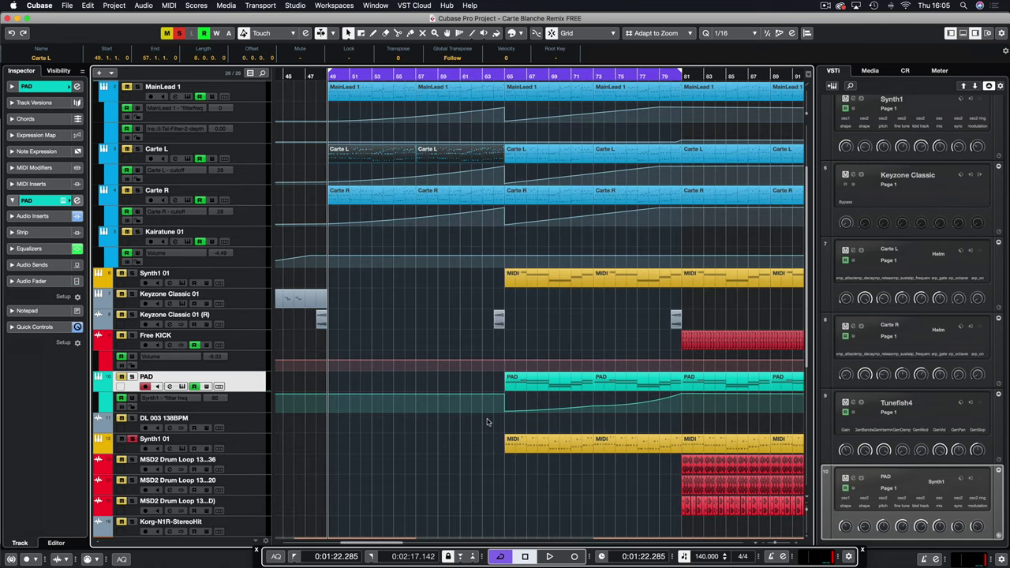
pyautogui.hscroll(3, 487, 422)
pyautogui.click(390, 75)
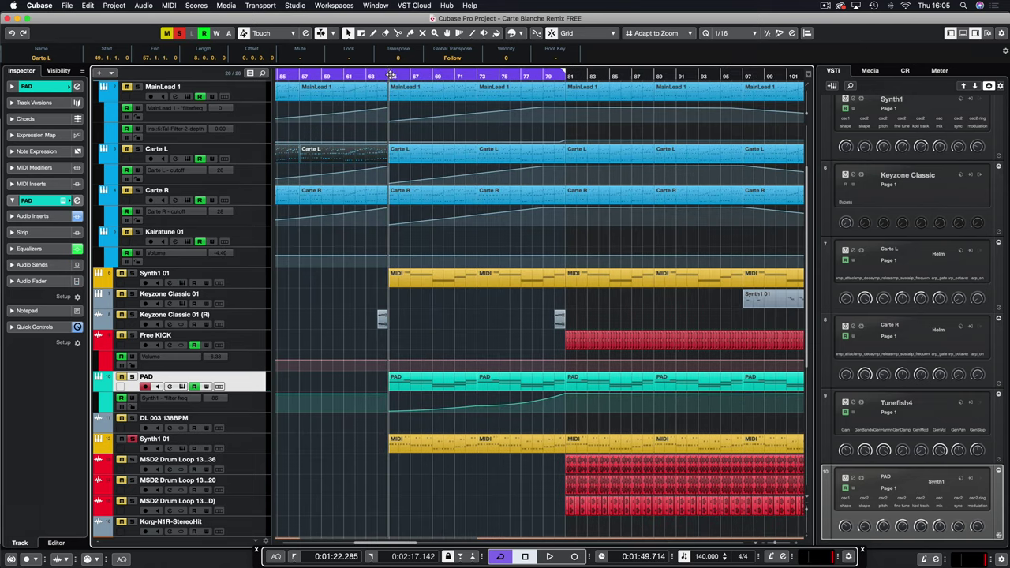
pyautogui.click(466, 473)
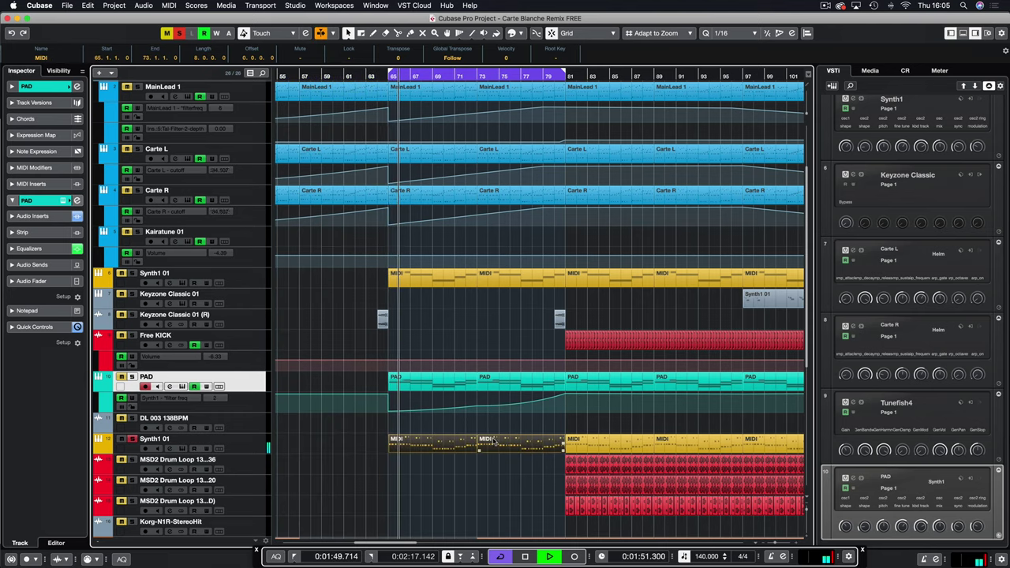
# View the Synth1 instrument of the soloed Synth1 01 track during playback and close the plug-in
pyautogui.click(250, 447)
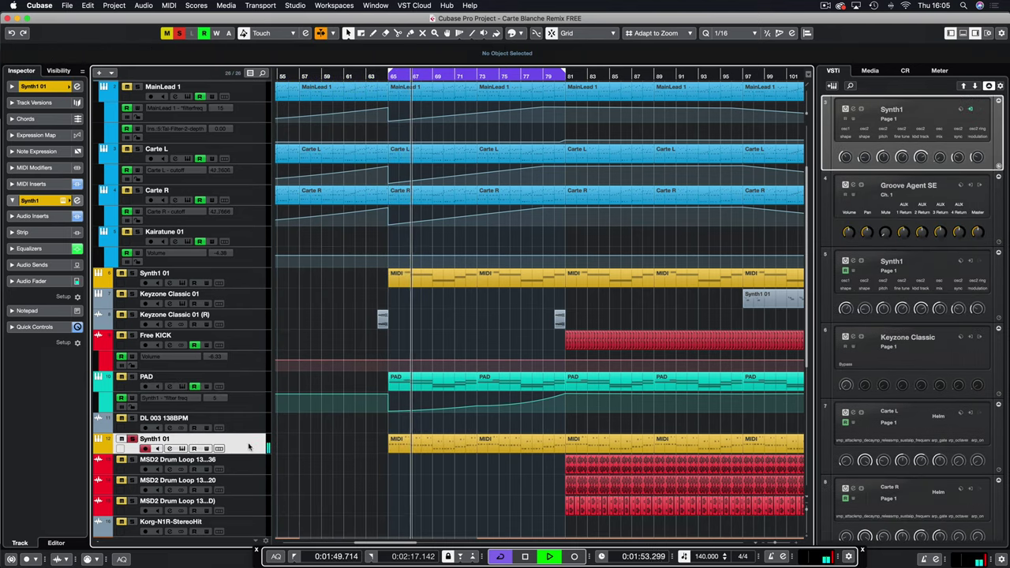
pyautogui.click(62, 202)
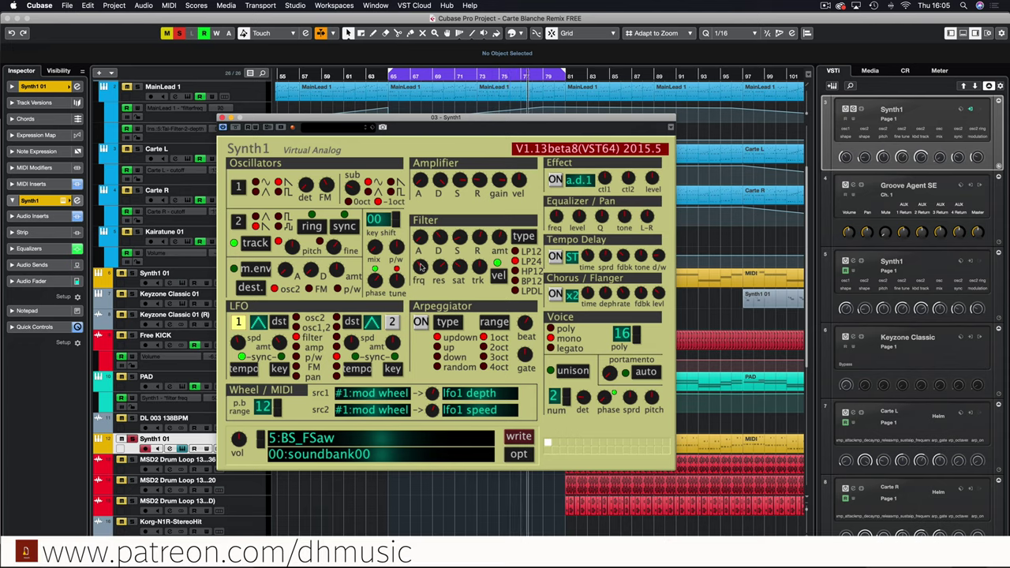
pyautogui.click(222, 117)
# Stop playback and unsolo the Synth1 01 track below DL 003 138BPM, with the whole arrangement in view
pyautogui.press('g')
pyautogui.press('g')
pyautogui.press('g')
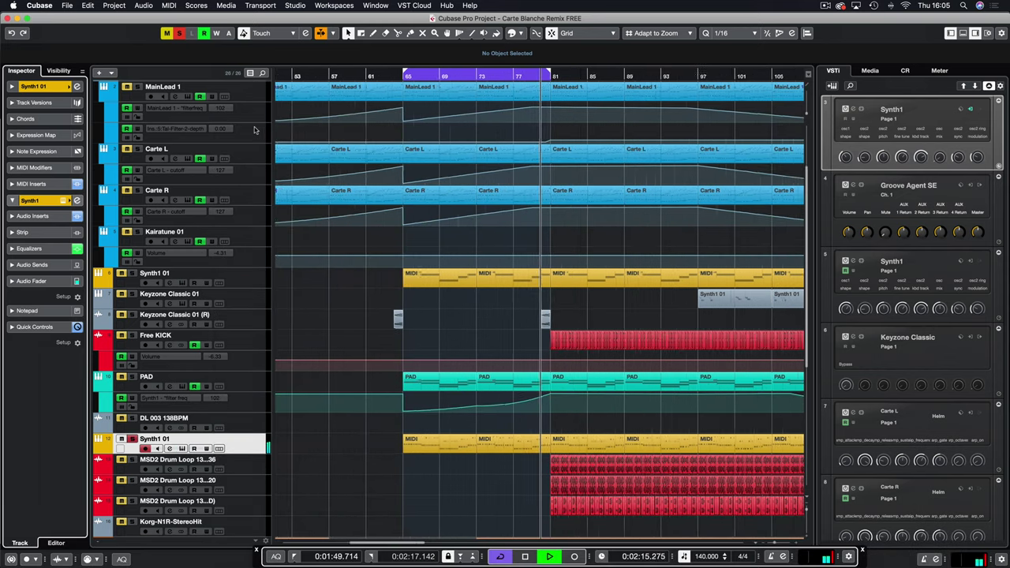
pyautogui.press('g')
pyautogui.press('g')
pyautogui.press('g')
pyautogui.press('g')
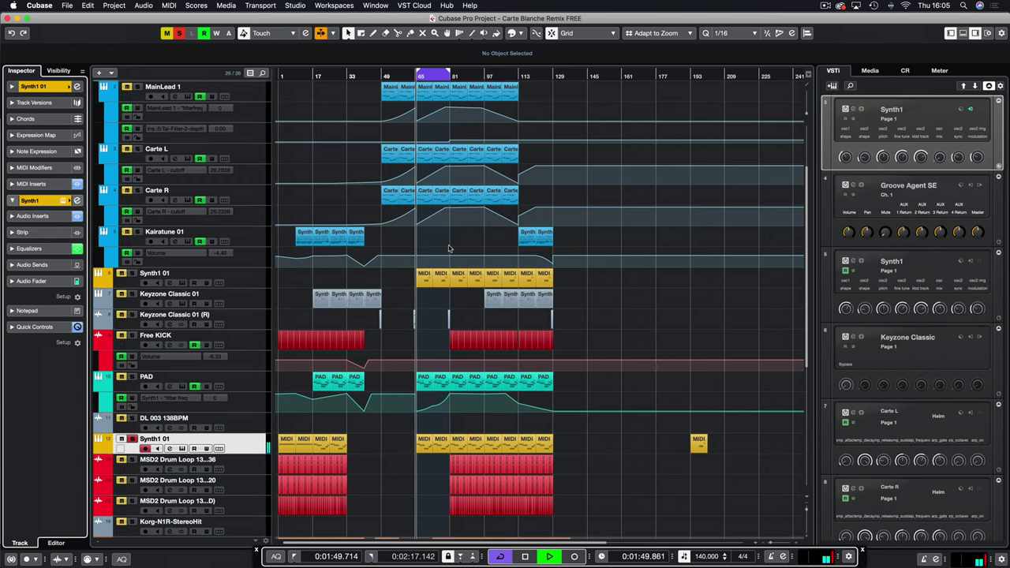
pyautogui.press('g')
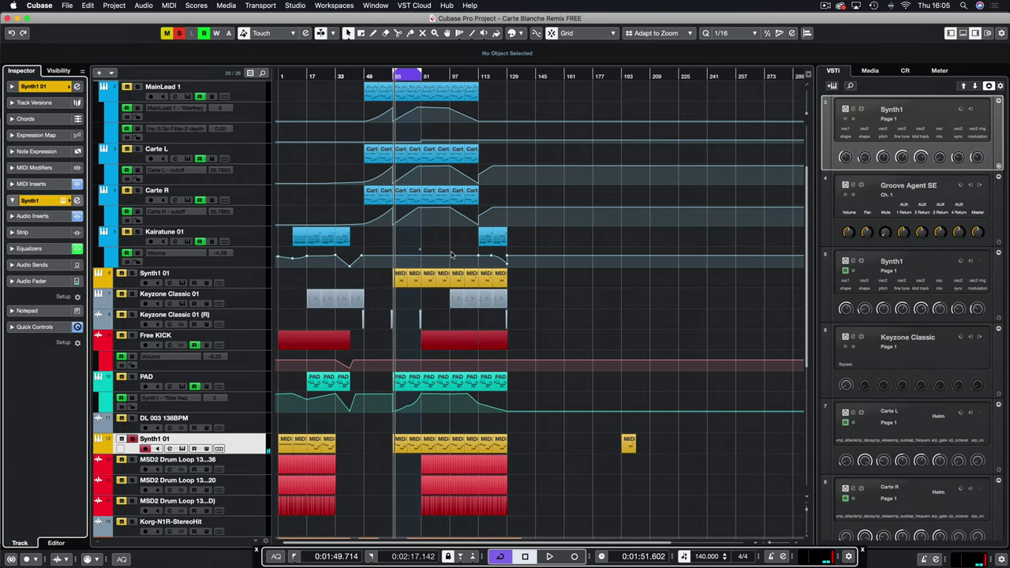
pyautogui.click(133, 439)
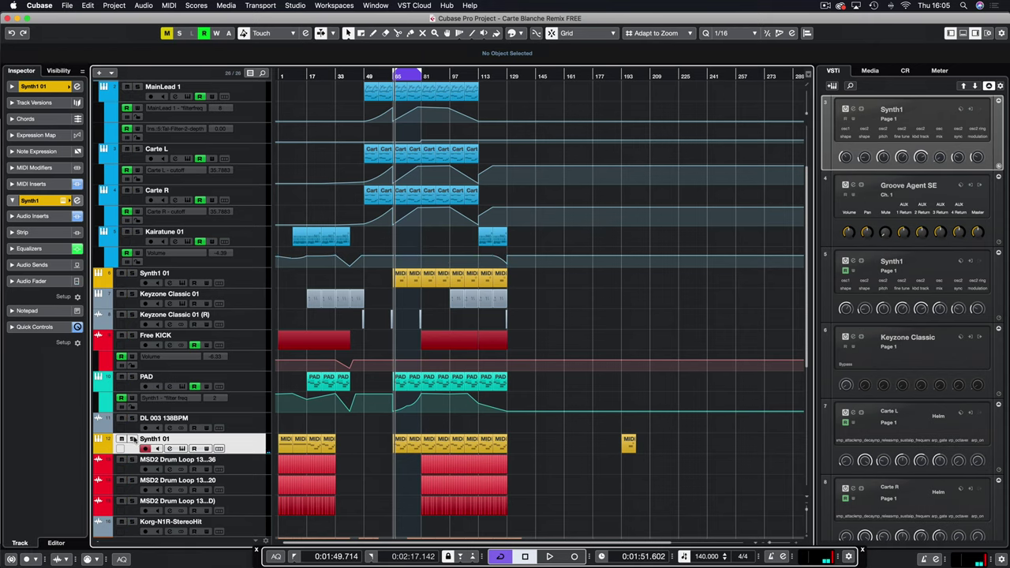
# Stop playback, return the cursor to bar 1, solo the Free KICK track and play it from there
pyautogui.press('space')
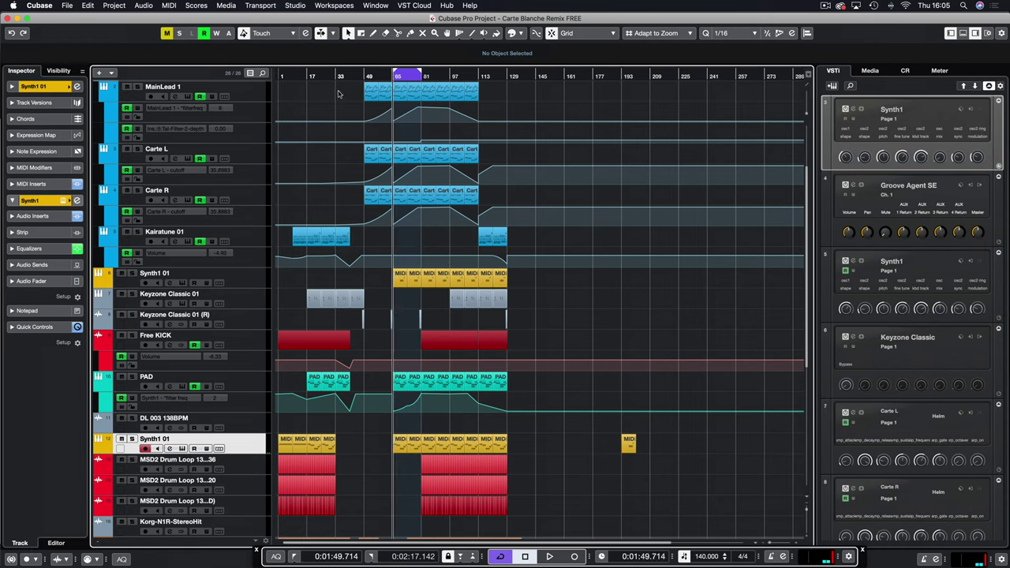
pyautogui.click(294, 76)
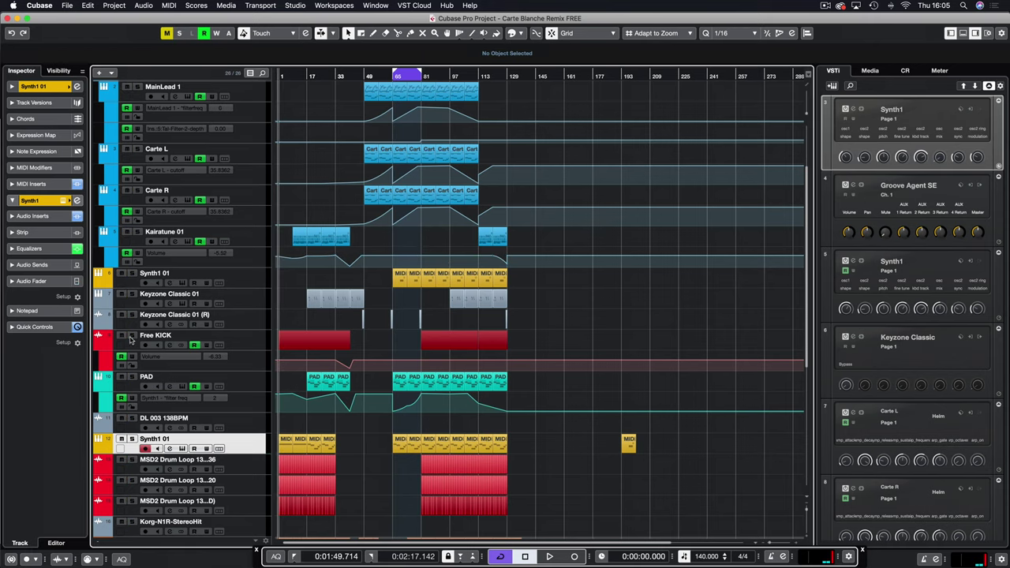
pyautogui.click(132, 335)
pyautogui.press('space')
pyautogui.press('h')
pyautogui.press('h')
pyautogui.press('h')
pyautogui.press('h')
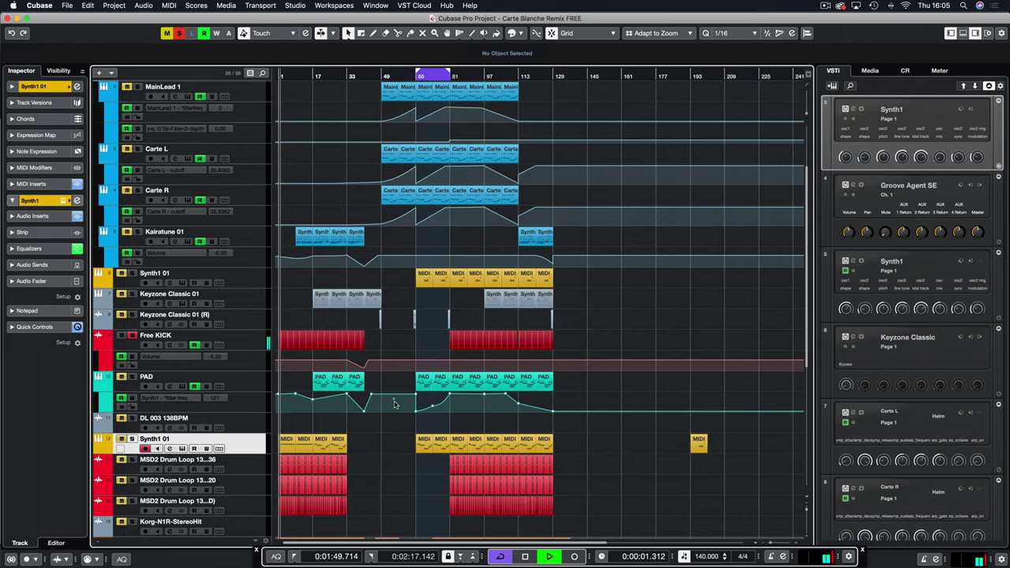
pyautogui.press('h')
pyautogui.press('h')
pyautogui.press('h')
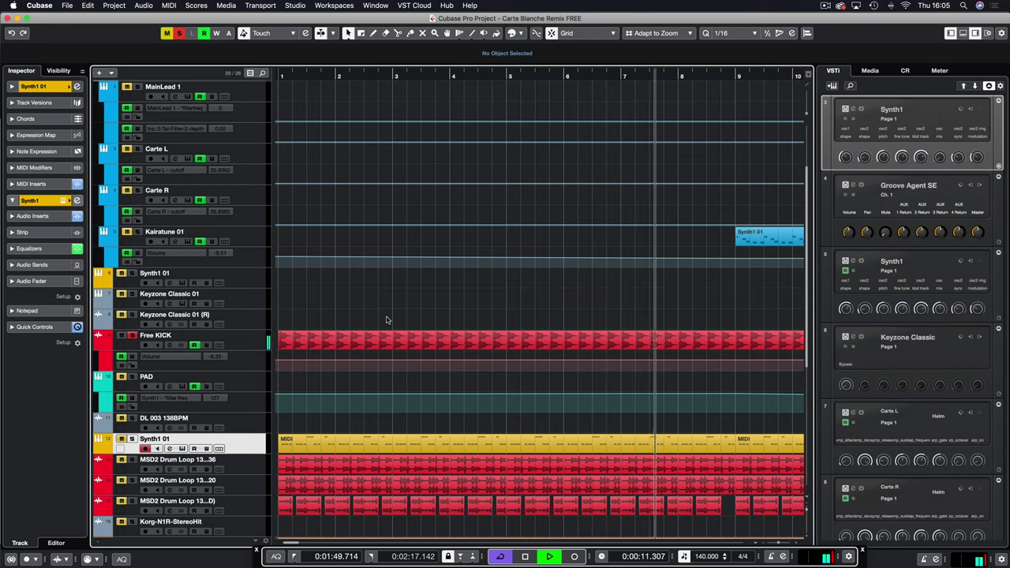
# Turn on auto-scroll during the soloed Free KICK playback, select the track, and survey its events across the arrangement
pyautogui.press('f')
pyautogui.hscroll(5, 382, 322)
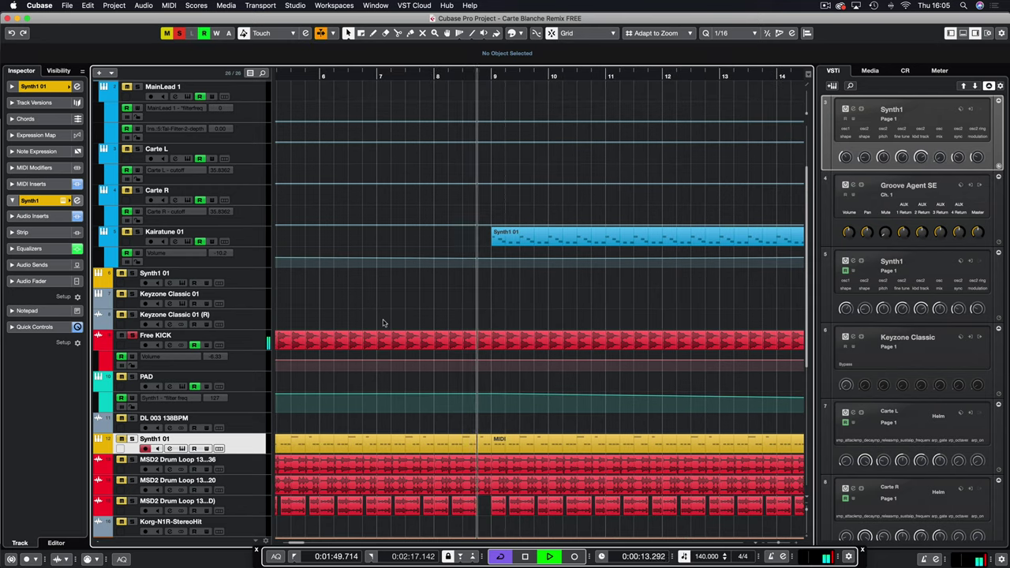
pyautogui.press('g')
pyautogui.press('g')
pyautogui.press('g')
pyautogui.press('g')
pyautogui.press('g')
pyautogui.press('g')
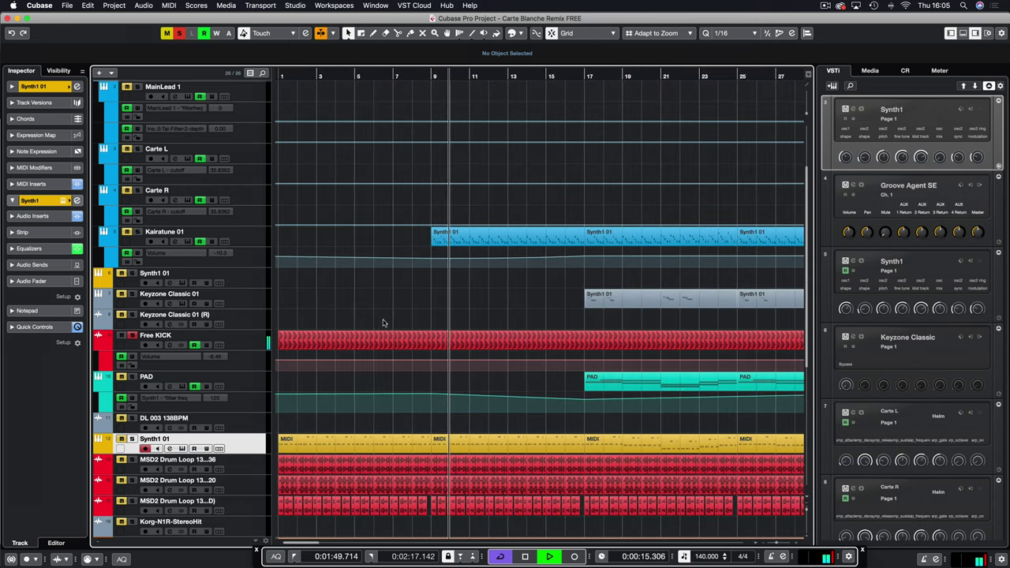
pyautogui.click(244, 342)
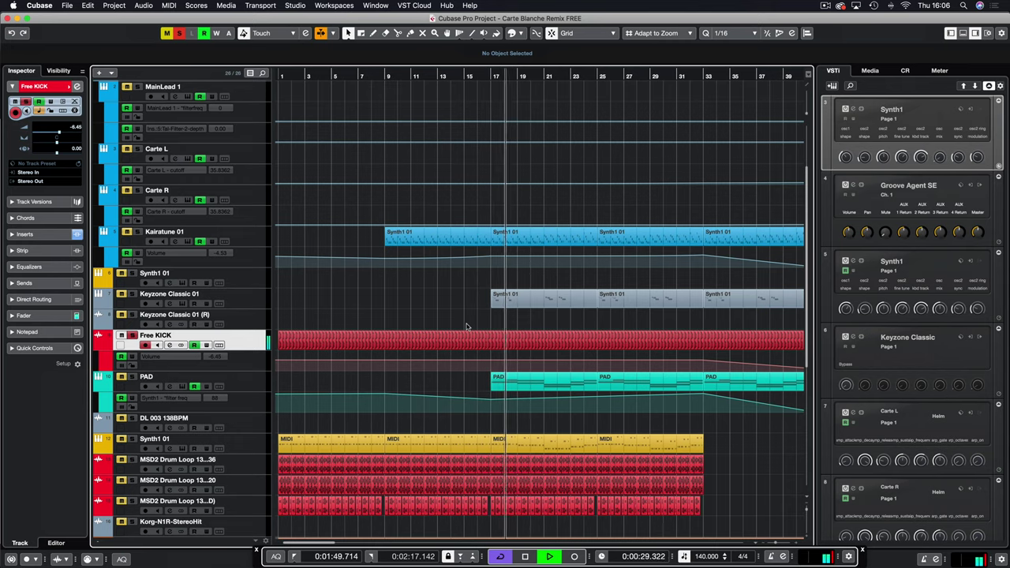
pyautogui.press('g')
pyautogui.press('g')
pyautogui.press('g')
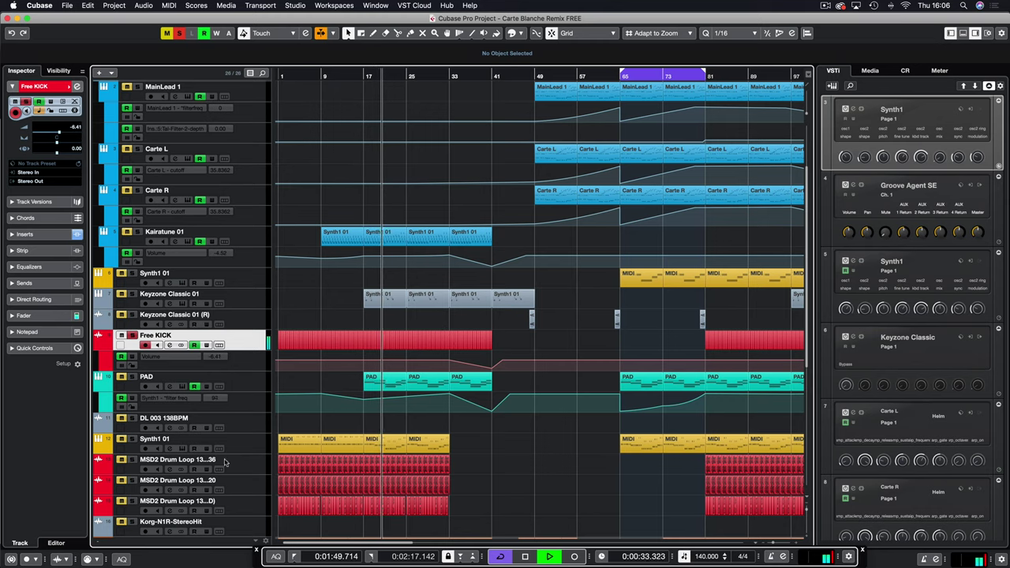
# Stop playback, solo MSD2 Drum Loop 13...36 instead of Free KICK, and play it from bar 1
pyautogui.press('space')
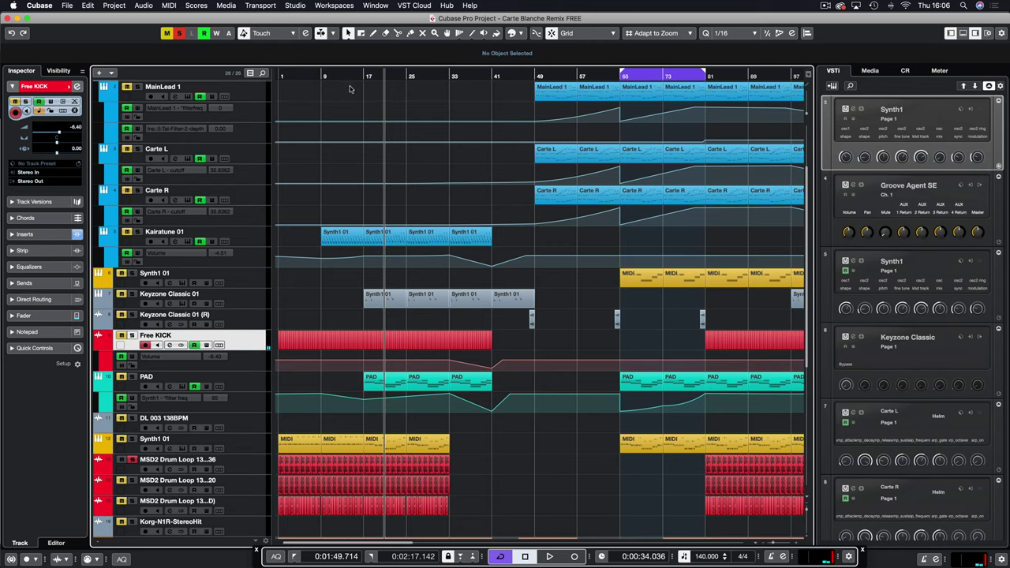
pyautogui.press('Home')
pyautogui.press('space')
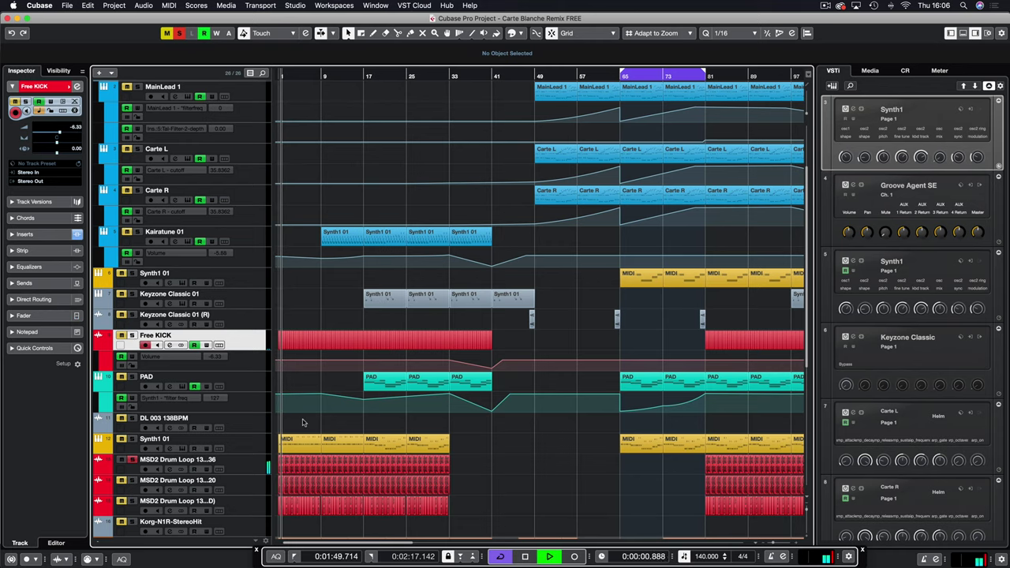
pyautogui.scroll(-2, 305, 422)
pyautogui.scroll(6, 307, 420)
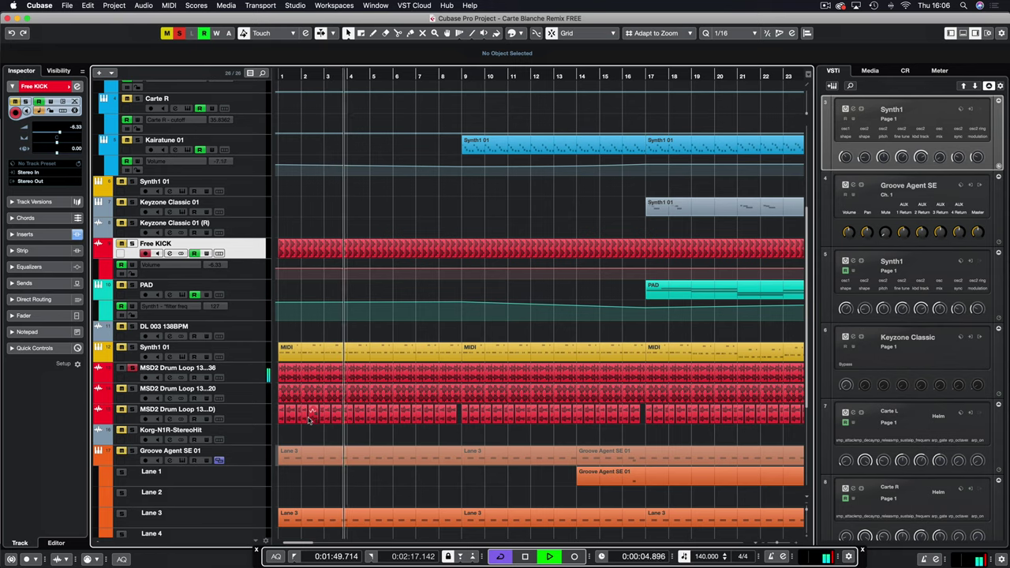
# Solo MSD2 Drum Loop 13...20 and MSD2 Drum Loop 13...D) in turn, play the latter from bar 1, and stop with the solo cleared
pyautogui.click(133, 388)
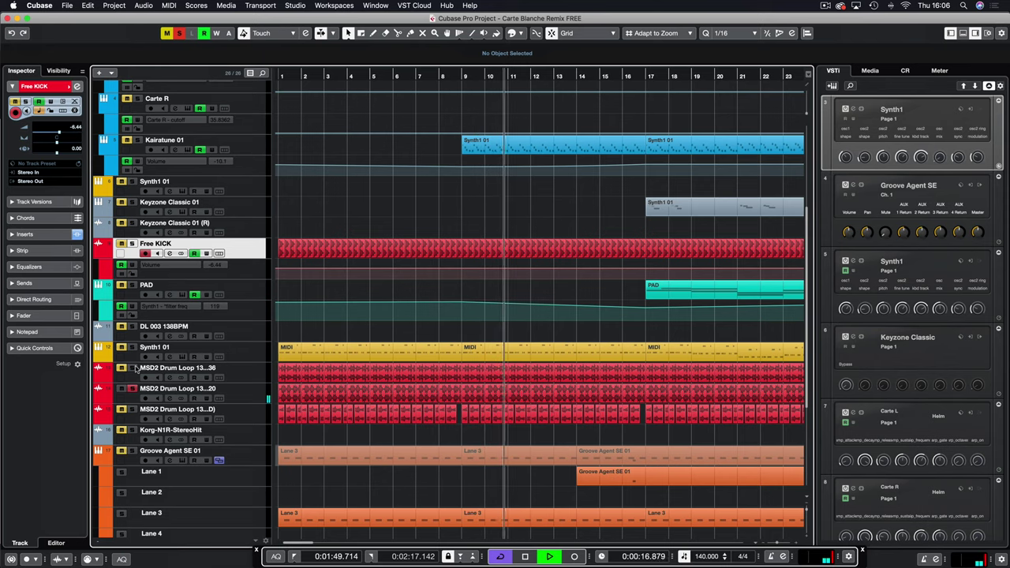
pyautogui.press('space')
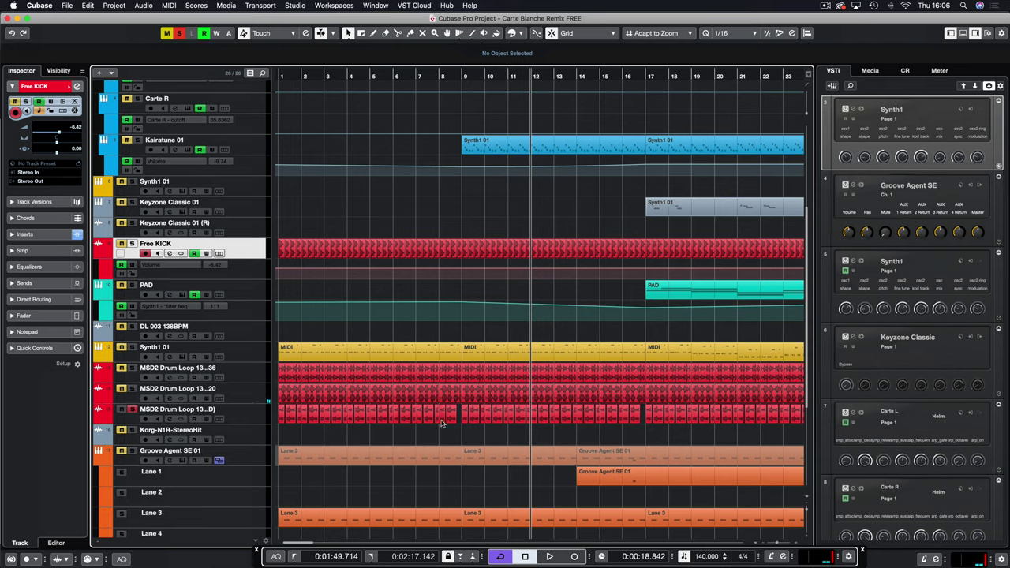
pyautogui.moveTo(332, 75); pyautogui.dragTo(219, 73)
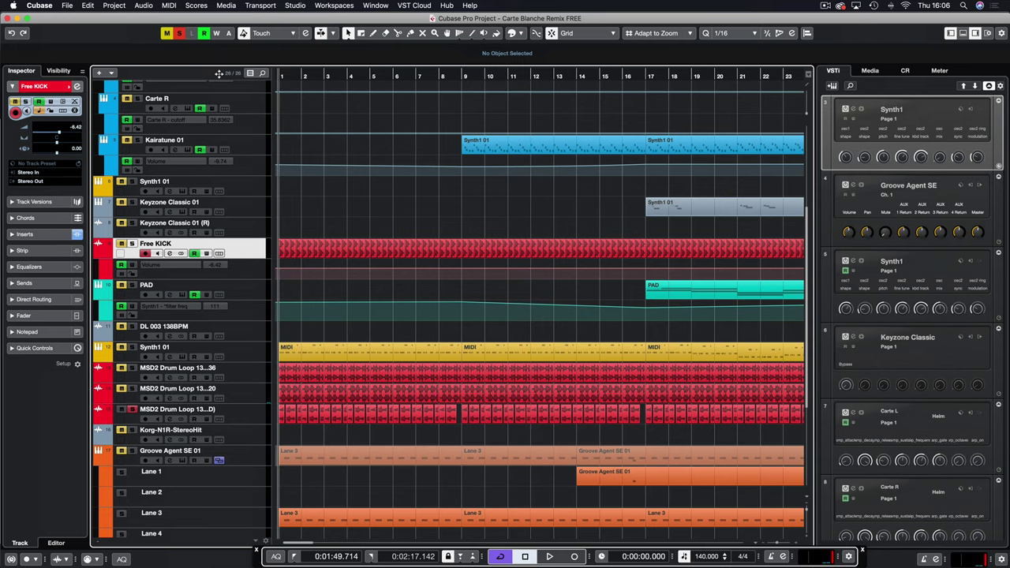
pyautogui.press('space')
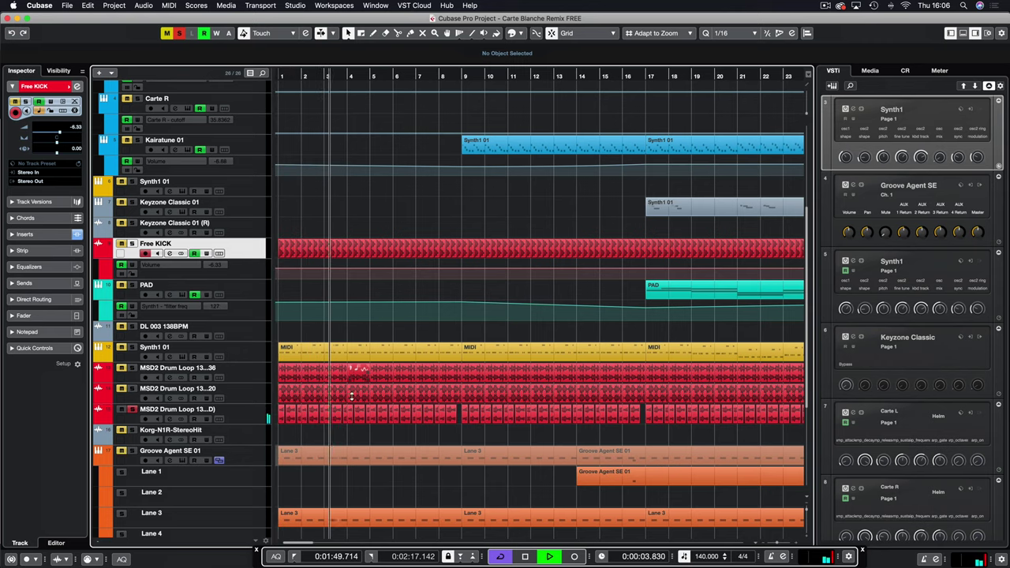
pyautogui.click(131, 410)
pyautogui.press('space')
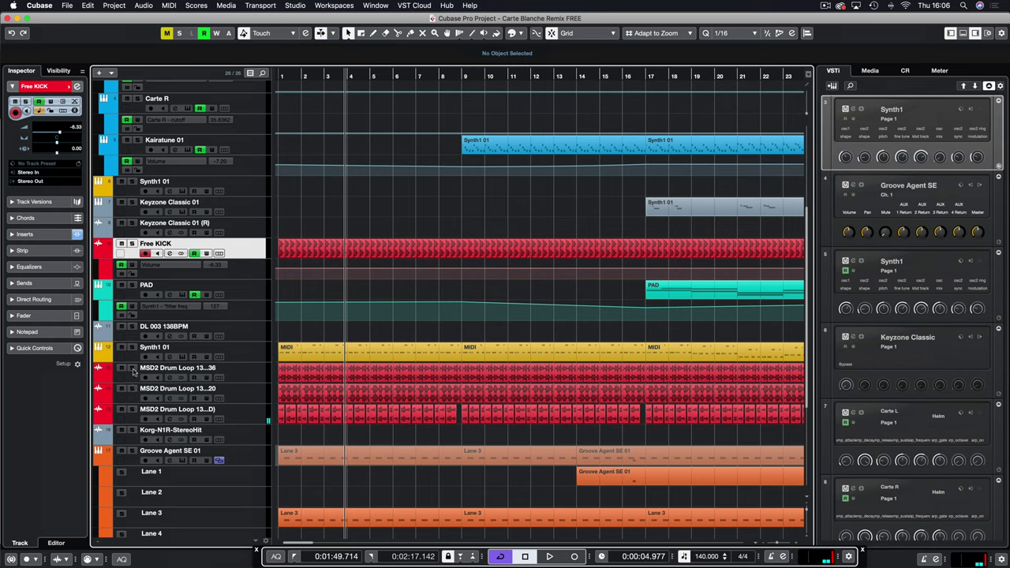
# Solo all three MSD2 Drum Loop tracks together and play them from bar 1
pyautogui.click(132, 369)
pyautogui.click(131, 390)
pyautogui.press('space')
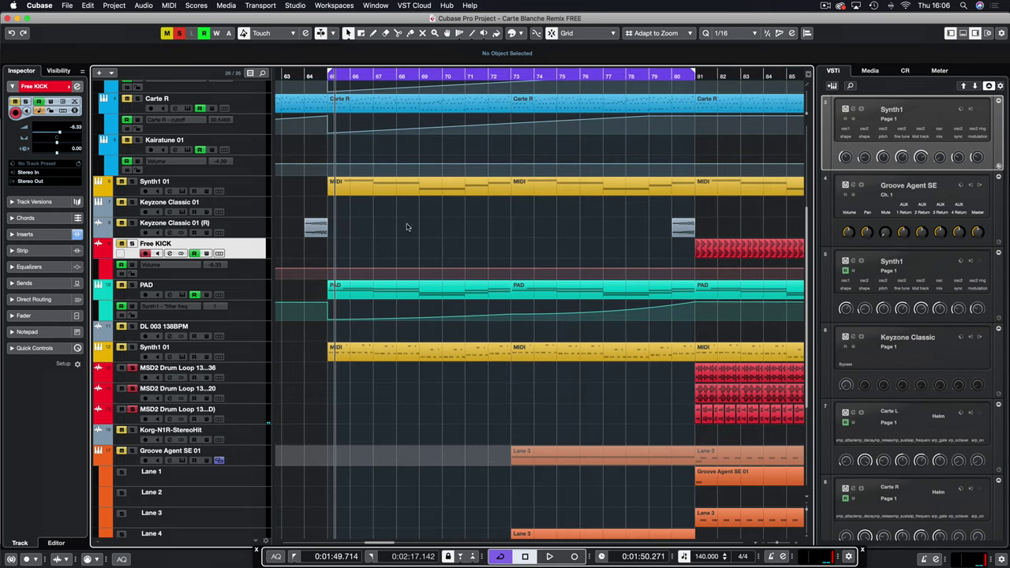
pyautogui.press('space')
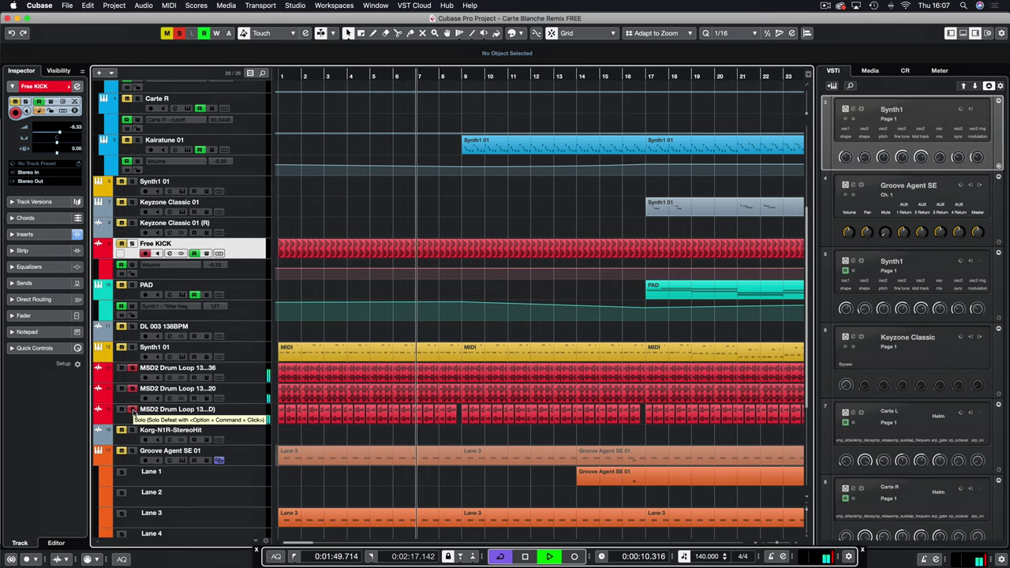
# Solo Groove Agent SE 01 together with the three MSD2 drum loops, play them from bar 1, and stop playback
pyautogui.press('space')
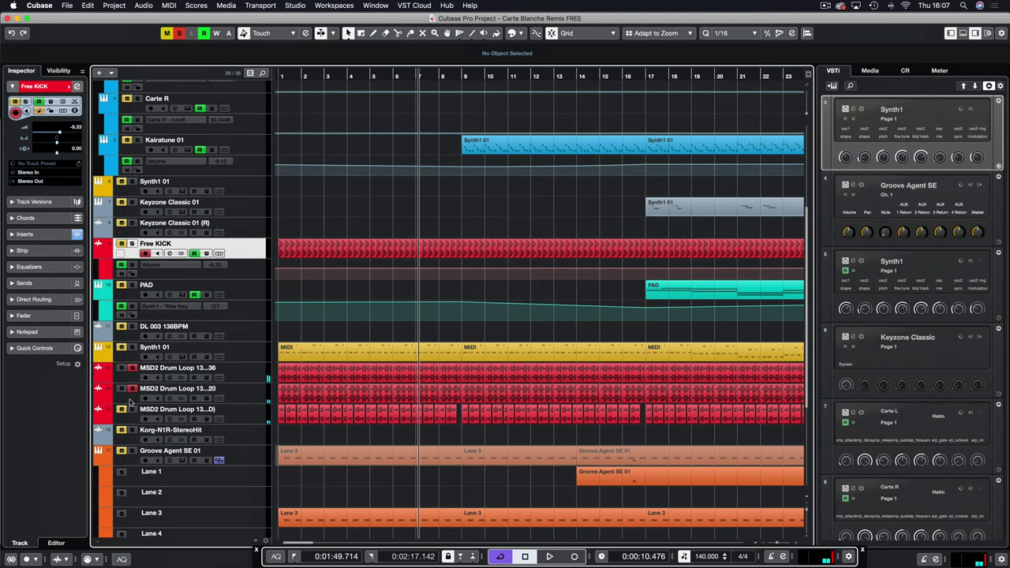
pyautogui.press('space')
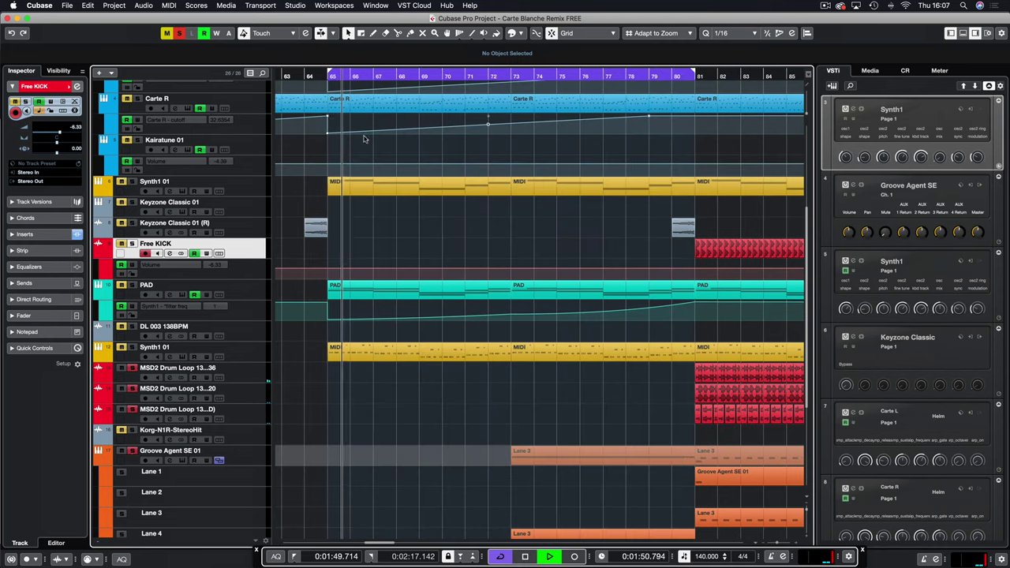
pyautogui.press('space')
pyautogui.click(306, 76)
pyautogui.press('space')
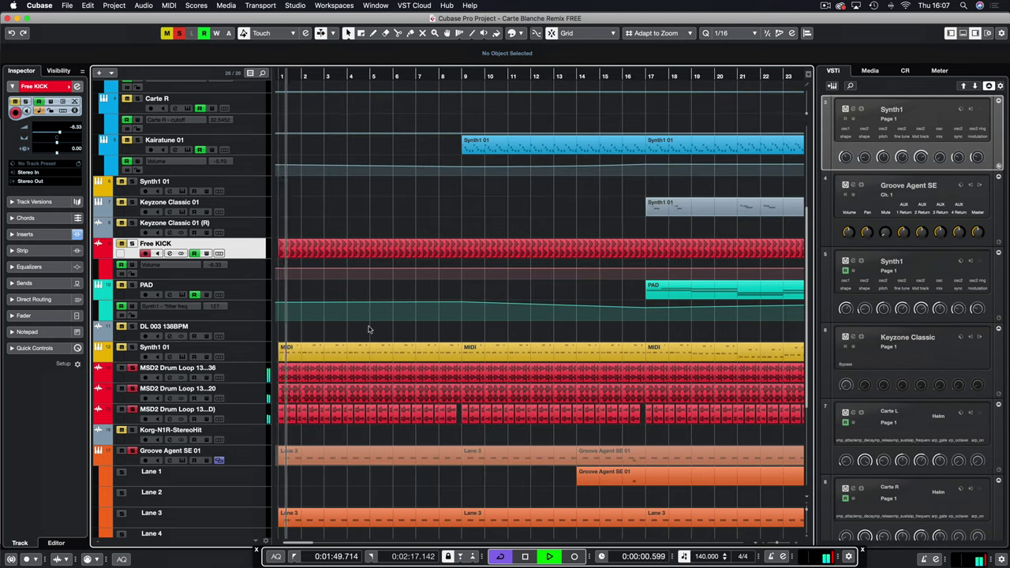
pyautogui.click(132, 452)
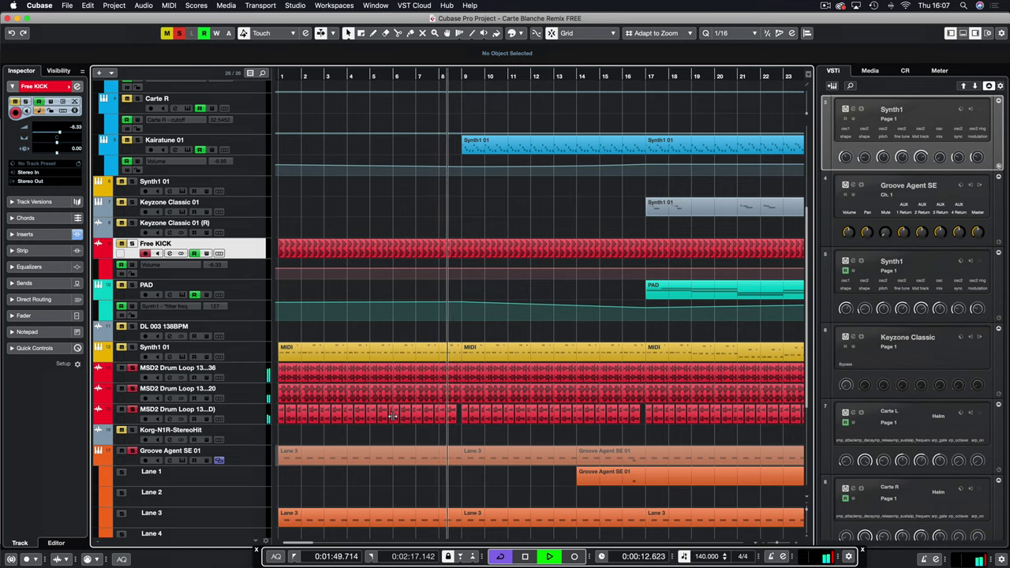
pyautogui.press('space')
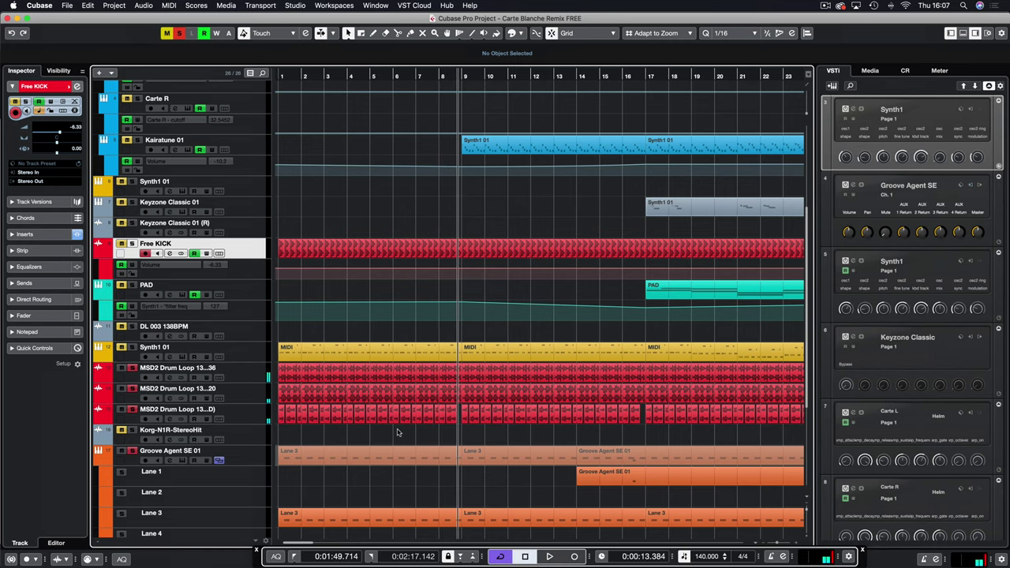
# Deactivate all track solos and return the cursor to bar 1
pyautogui.press('g')
pyautogui.press('g')
pyautogui.press('g')
pyautogui.press('g')
pyautogui.press('g')
pyautogui.press('g')
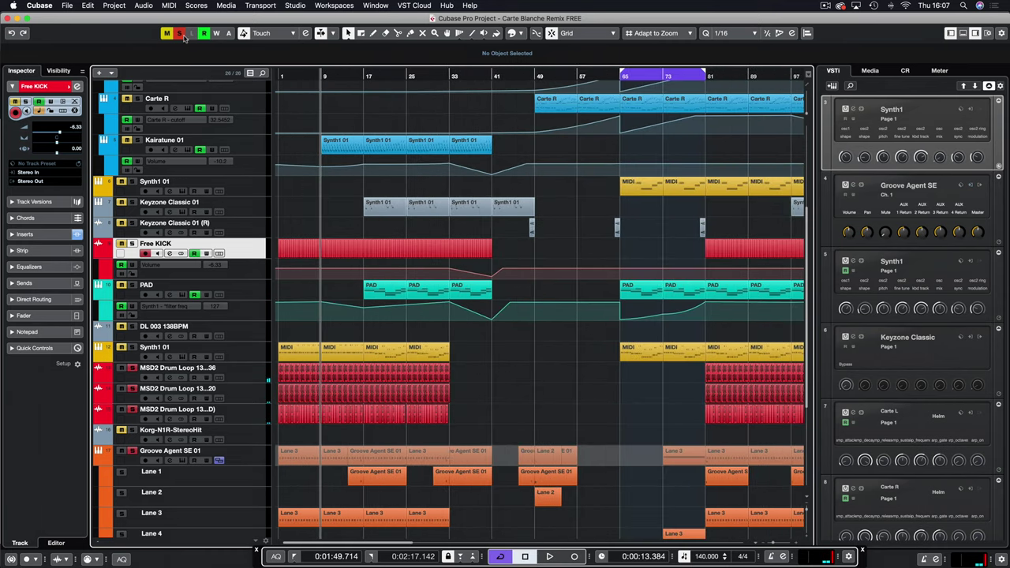
pyautogui.click(282, 75)
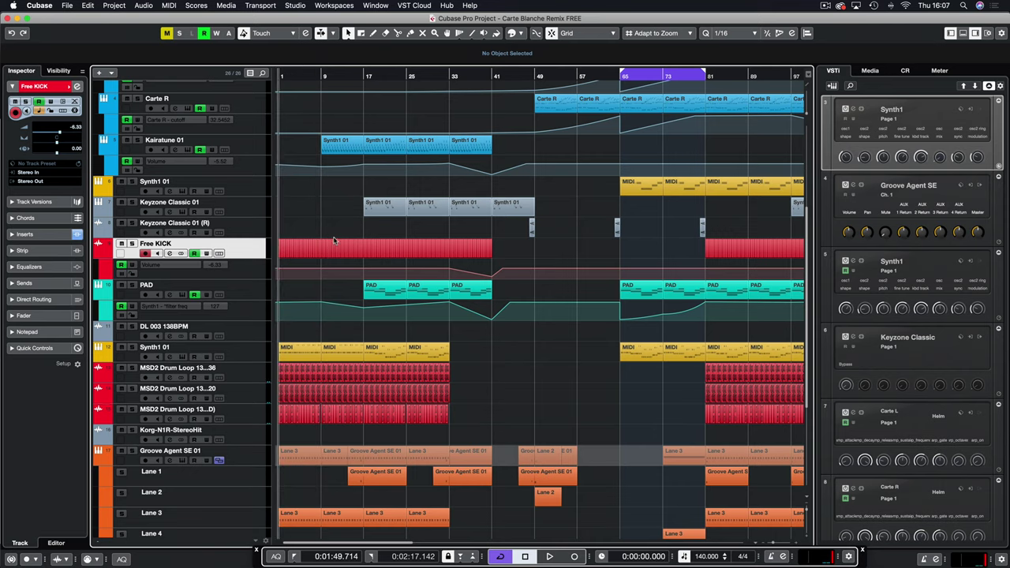
# Open the Groove Agent SE instrument of the Groove Agent SE 01 track and move its window clear of the track list
pyautogui.scroll(-4, 282, 359)
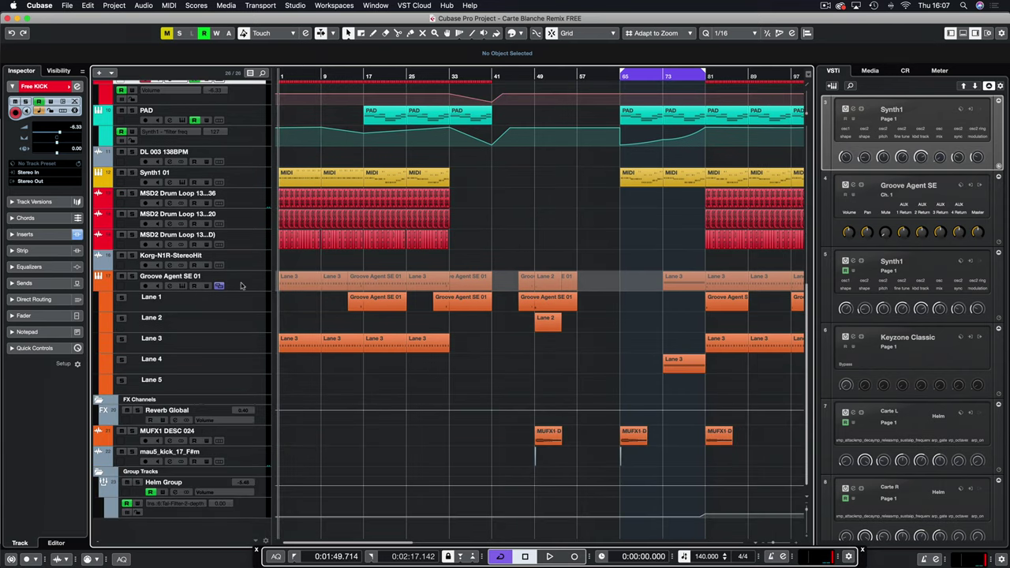
pyautogui.click(234, 288)
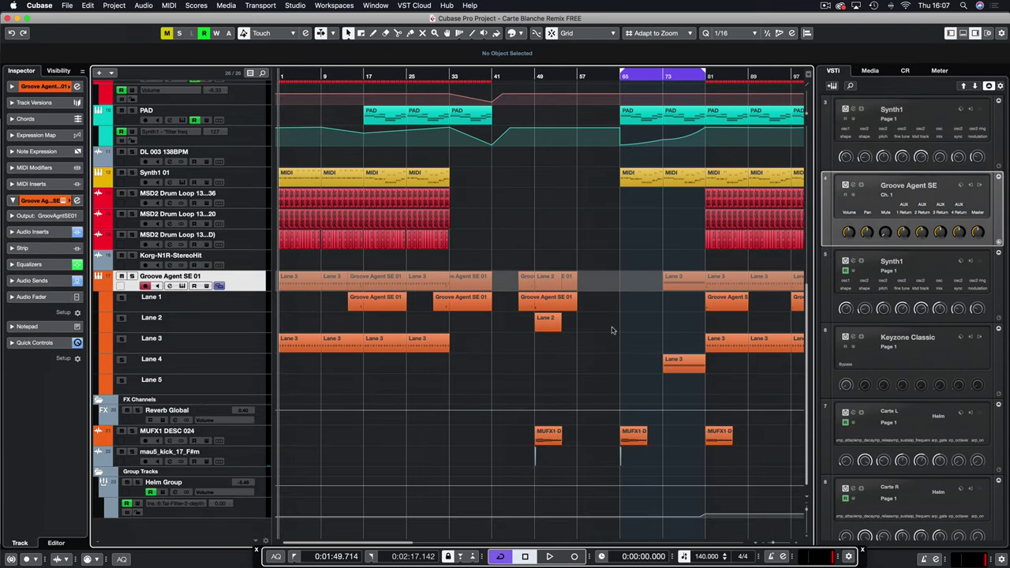
pyautogui.press('Return')
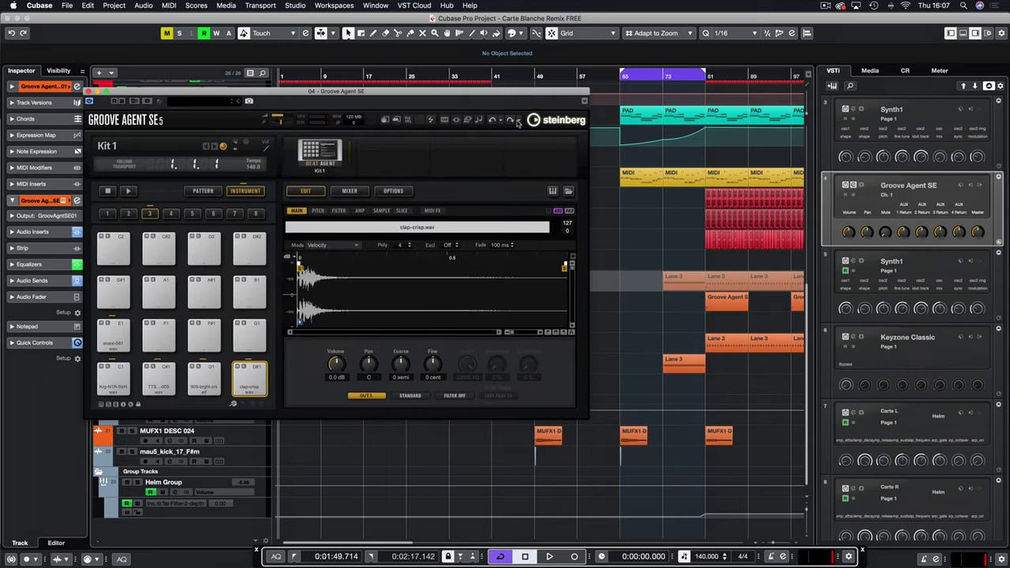
pyautogui.moveTo(387, 93); pyautogui.dragTo(528, 101)
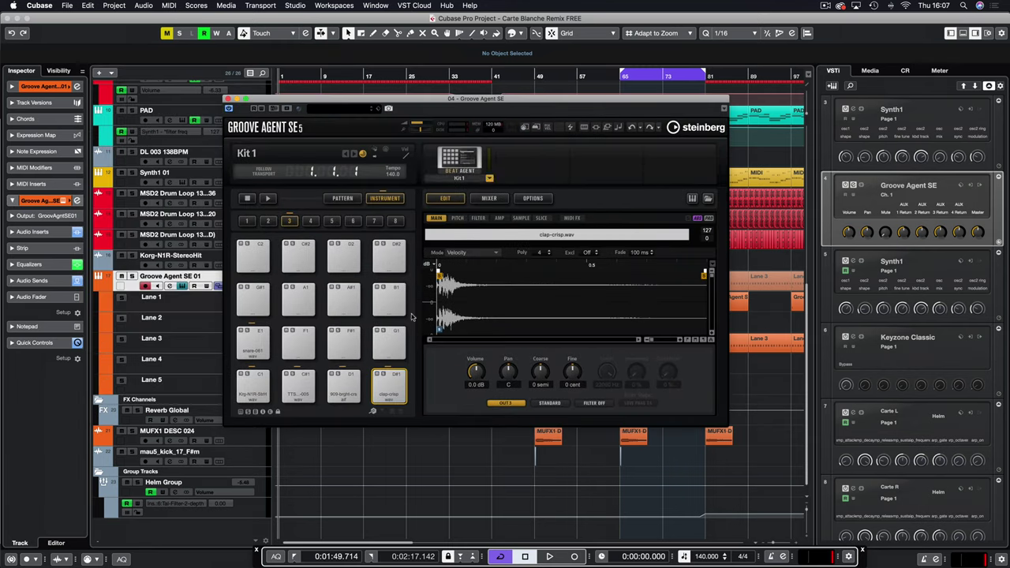
# Audition the Groove Agent pads C1, C#1, D1, D#1 and E1 and view each pad's sample waveform
pyautogui.click(251, 386)
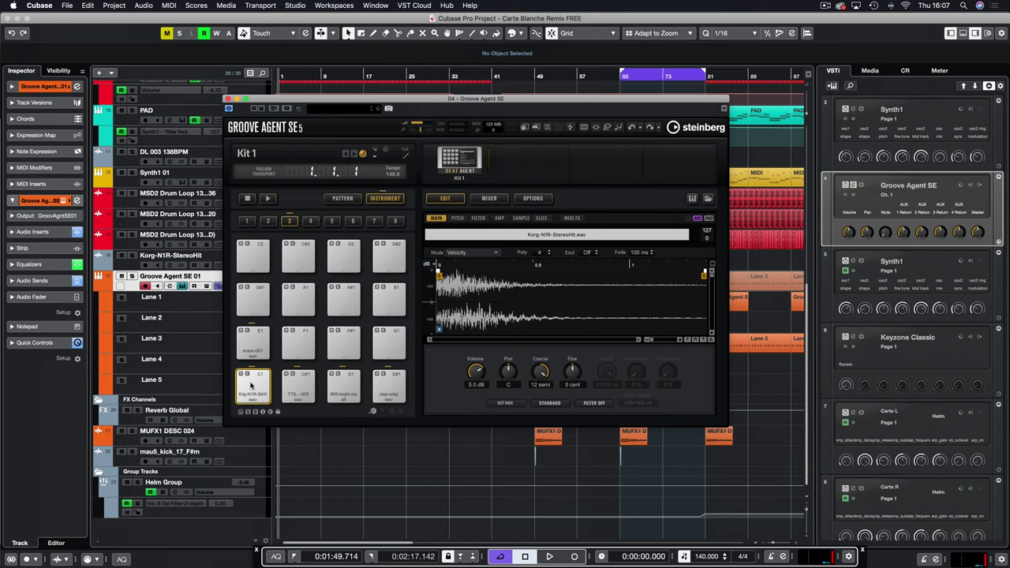
pyautogui.click(251, 385)
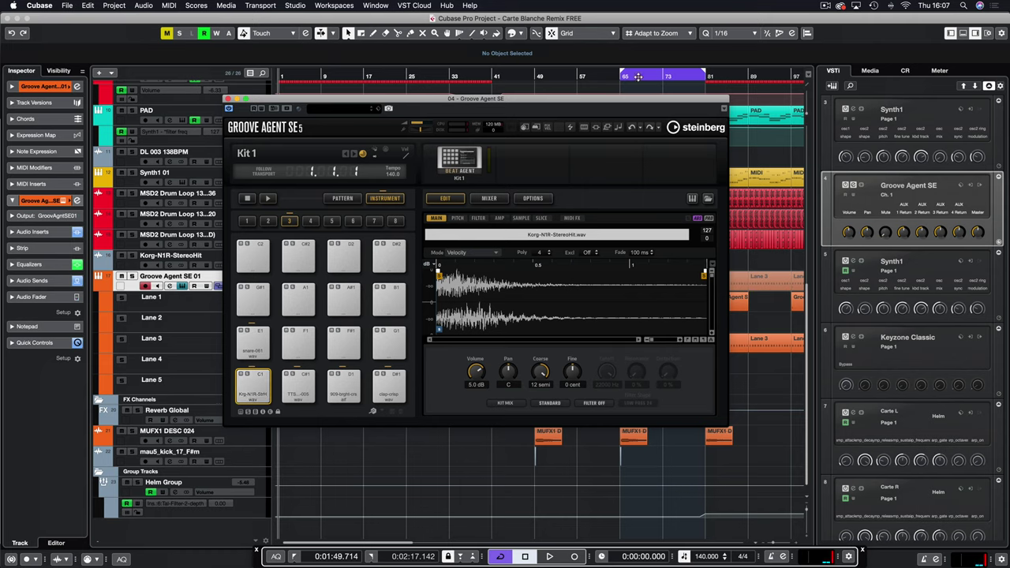
pyautogui.click(296, 386)
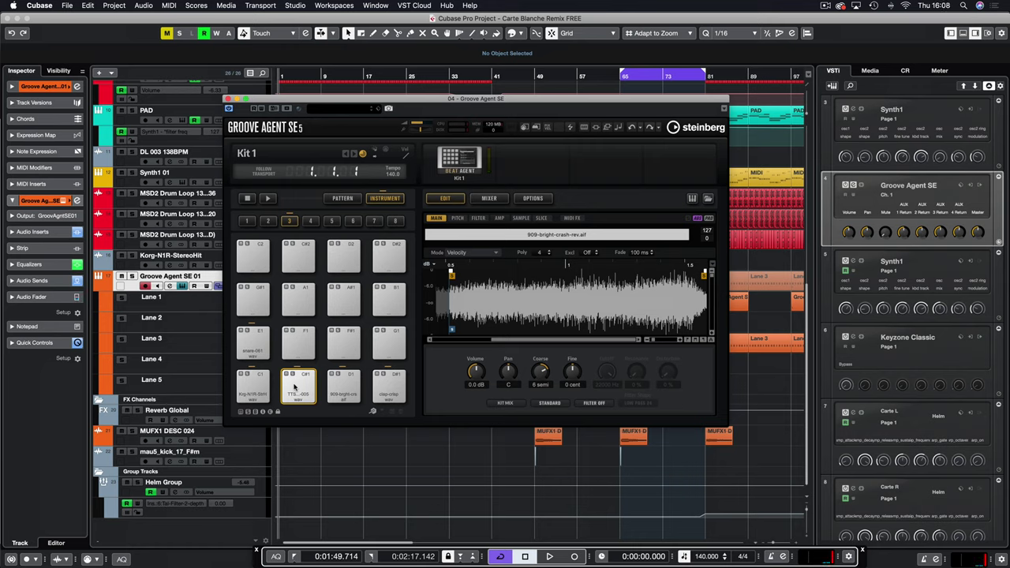
pyautogui.click(344, 389)
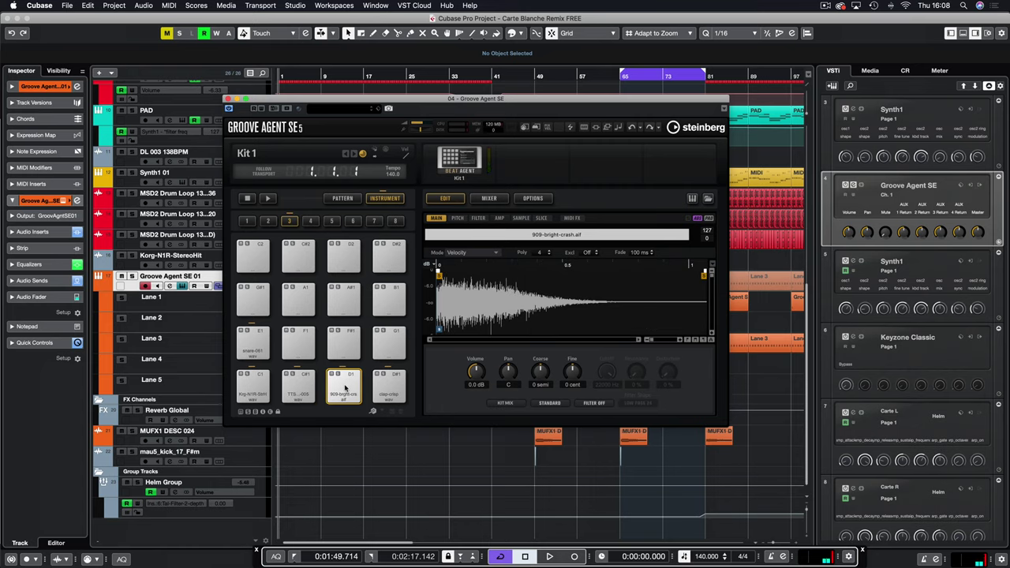
pyautogui.click(388, 385)
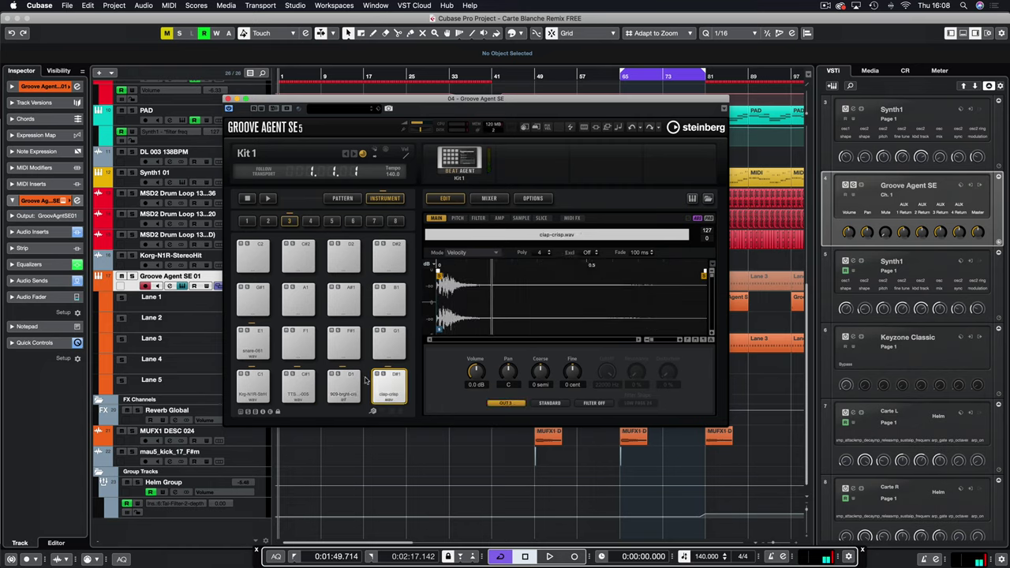
pyautogui.click(254, 341)
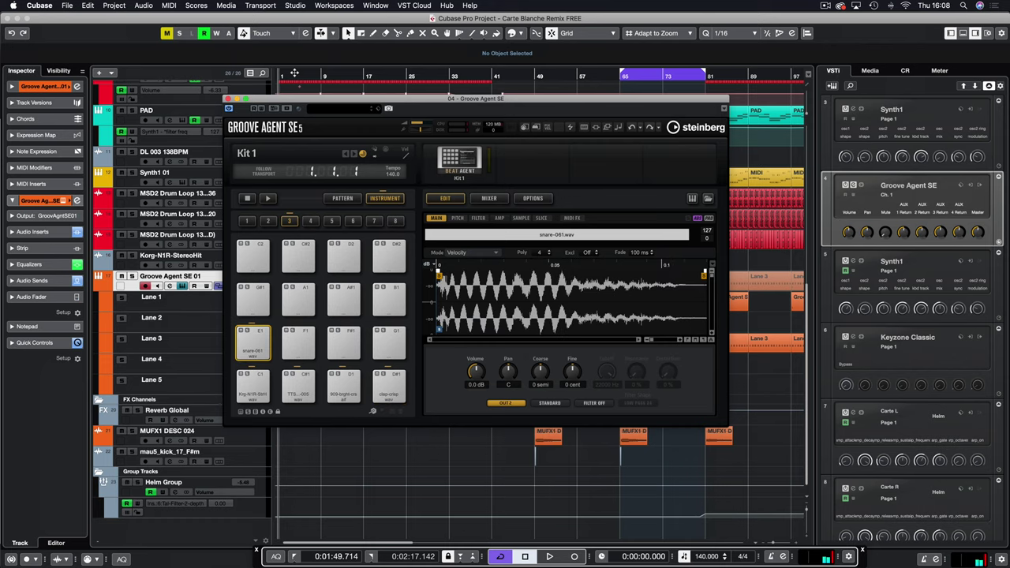
# Close the Groove Agent SE instrument window and look over the arrangement from the synth tracks down to the effects tracks
pyautogui.click(228, 99)
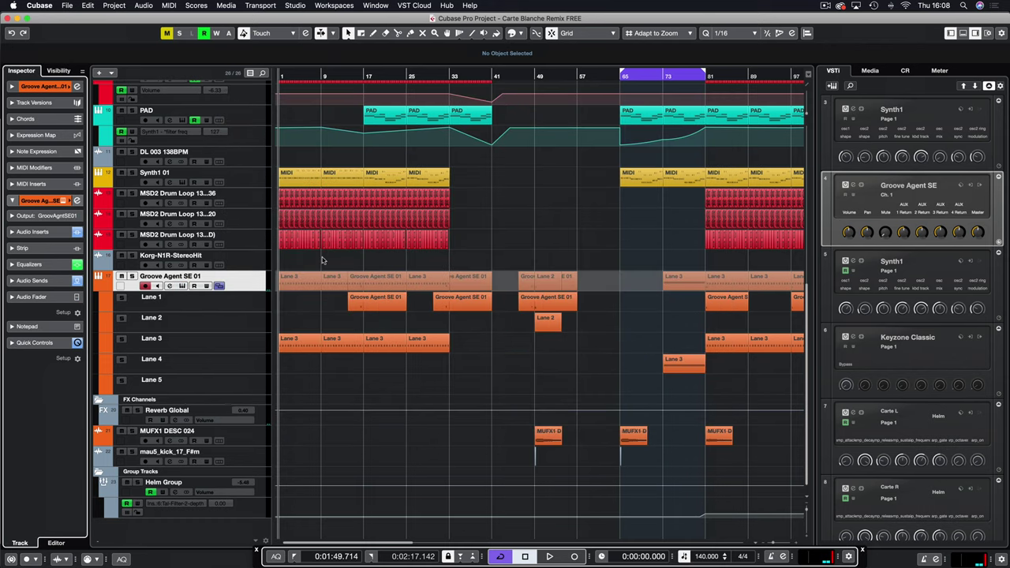
pyautogui.press('g')
pyautogui.press('g')
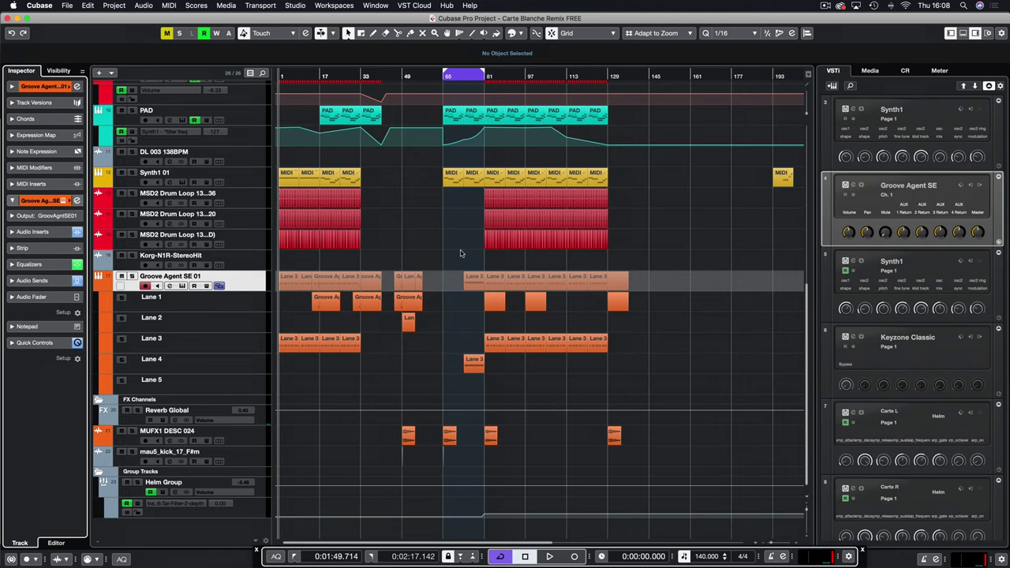
pyautogui.scroll(5, 461, 256)
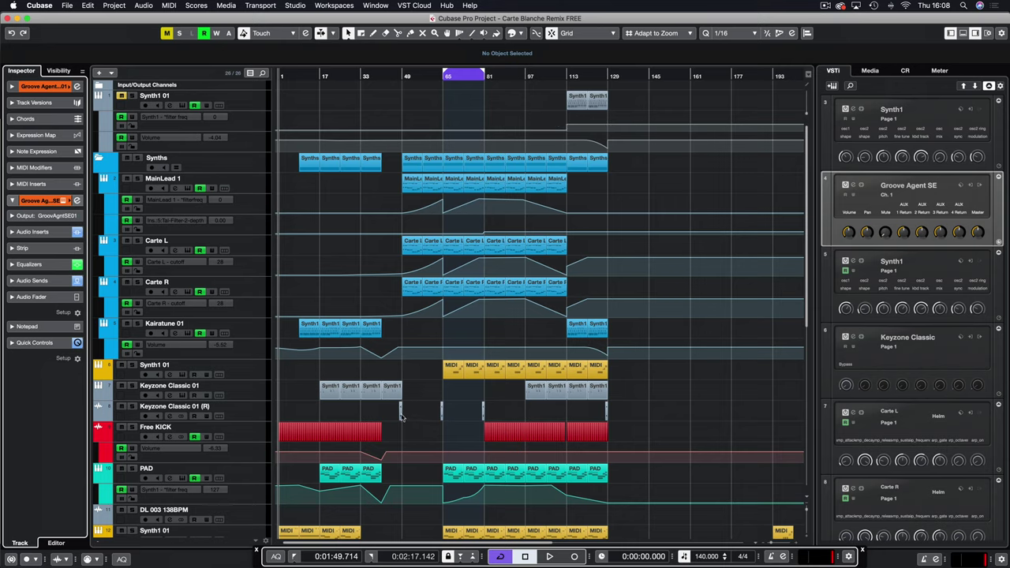
pyautogui.scroll(-5, 479, 371)
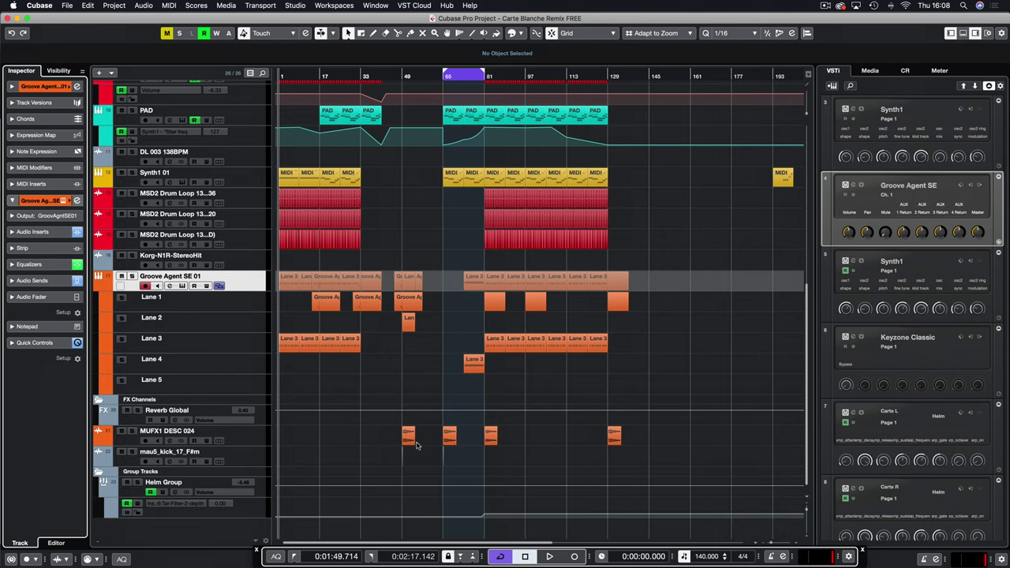
pyautogui.scroll(6, 417, 444)
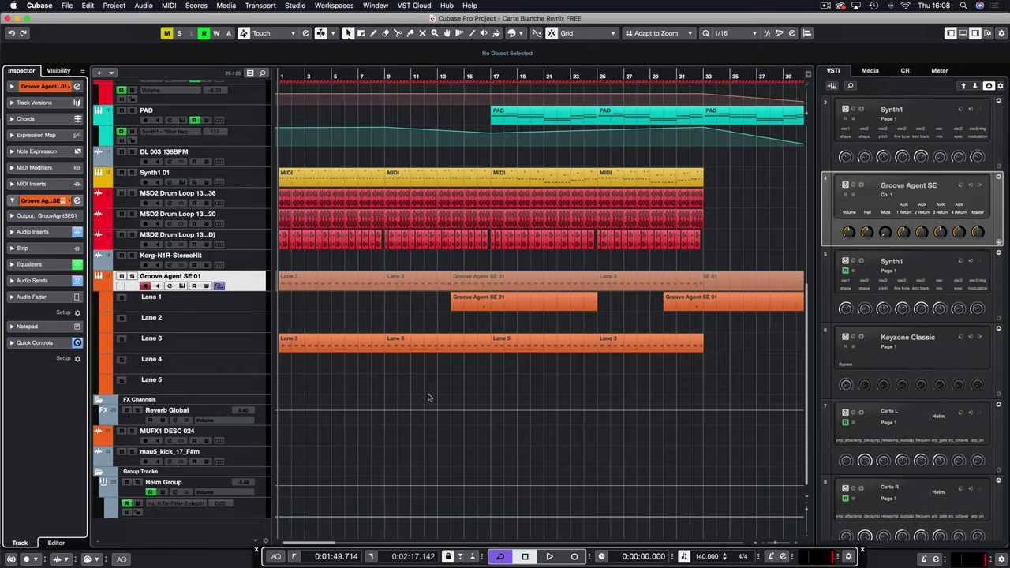
# Solo the MUFX1 DESC 024 track, play it from bar 49, and stop playback
pyautogui.hscroll(5, 429, 398)
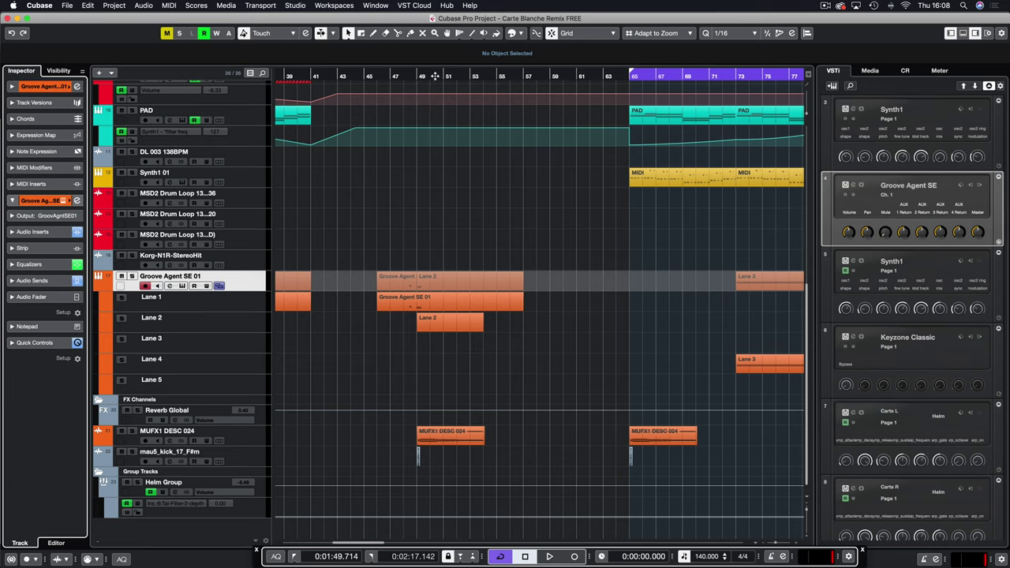
pyautogui.click(131, 432)
pyautogui.click(416, 75)
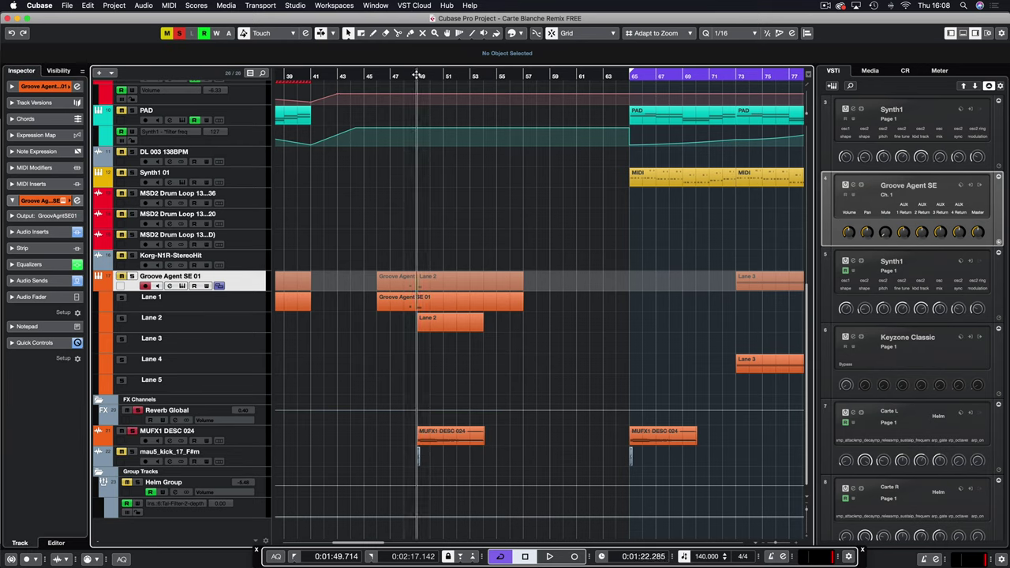
pyautogui.press('space')
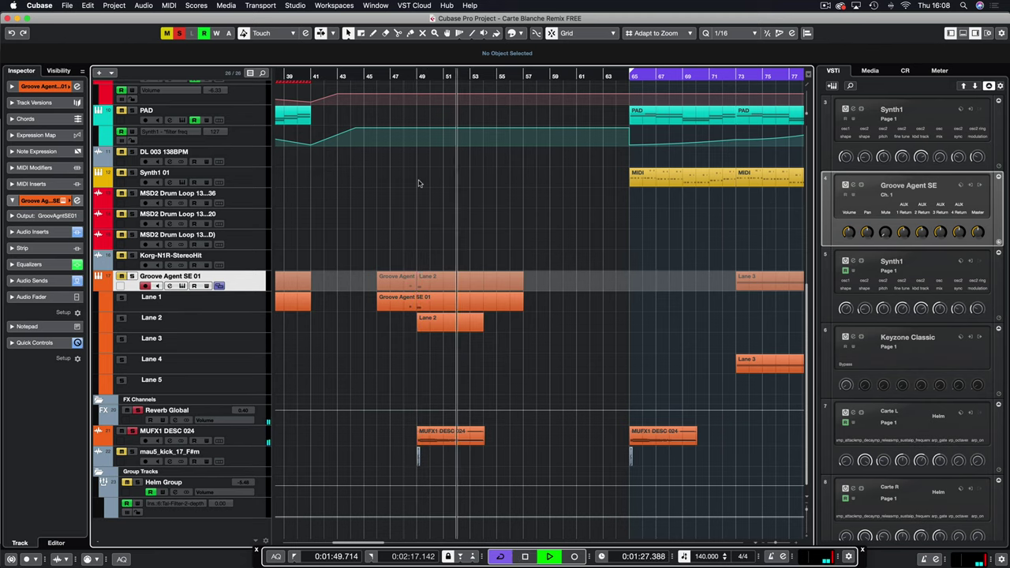
pyautogui.press('space')
# Solo the mau5_kick_17_F#m track instead, play it from bar 48, and stop playback
pyautogui.click(131, 451)
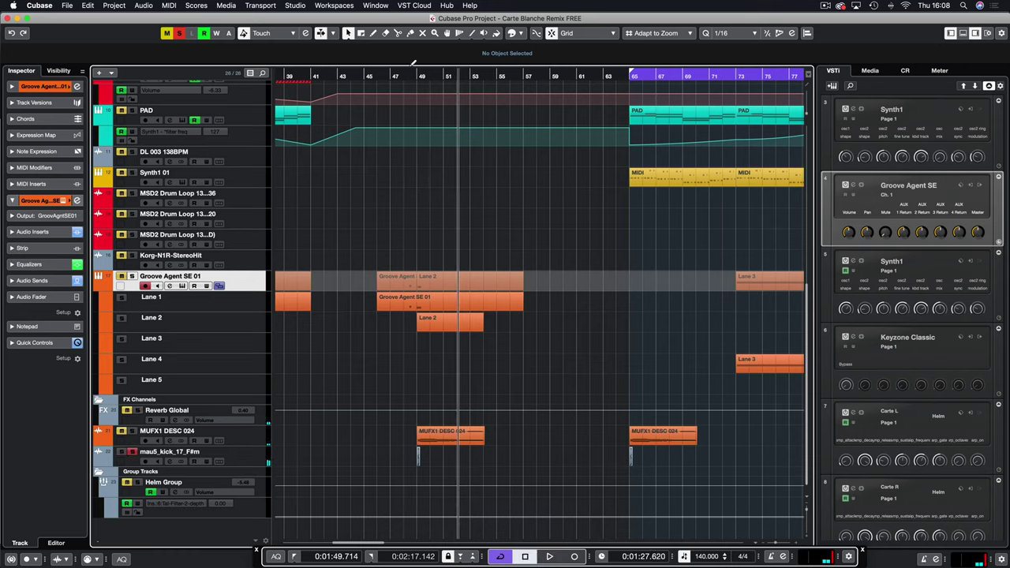
pyautogui.moveTo(429, 77); pyautogui.dragTo(409, 79)
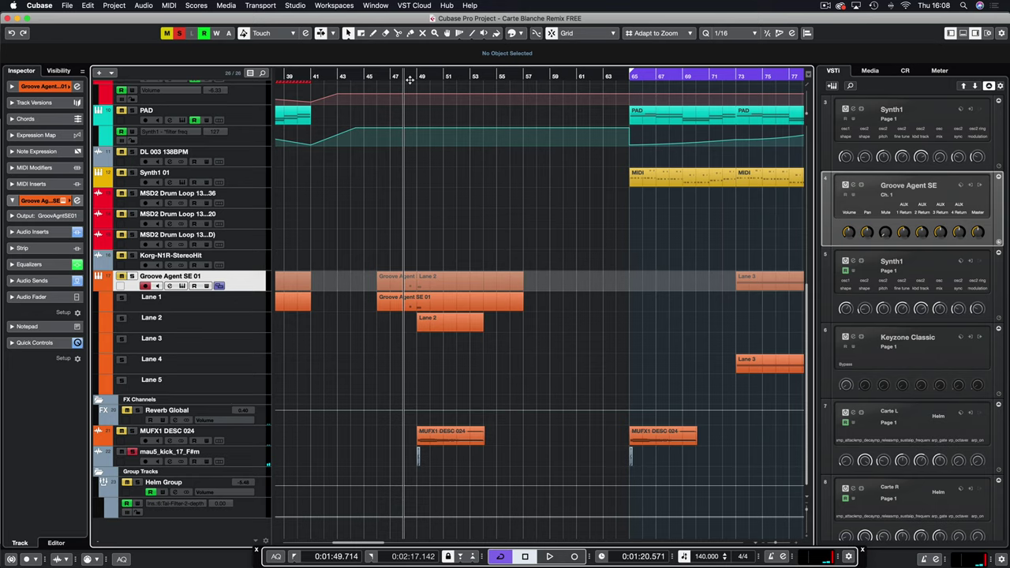
pyautogui.press('space')
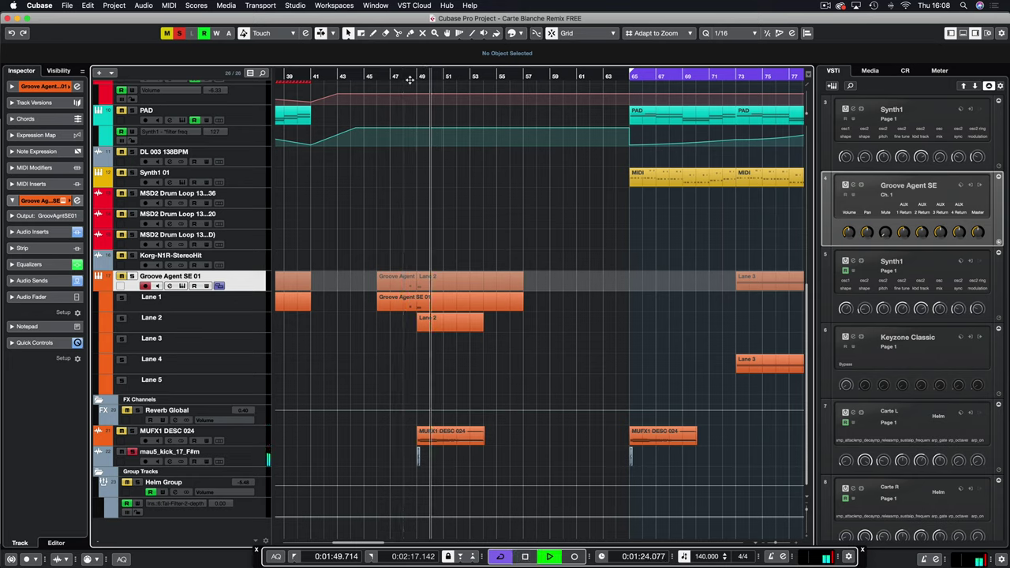
pyautogui.press('space')
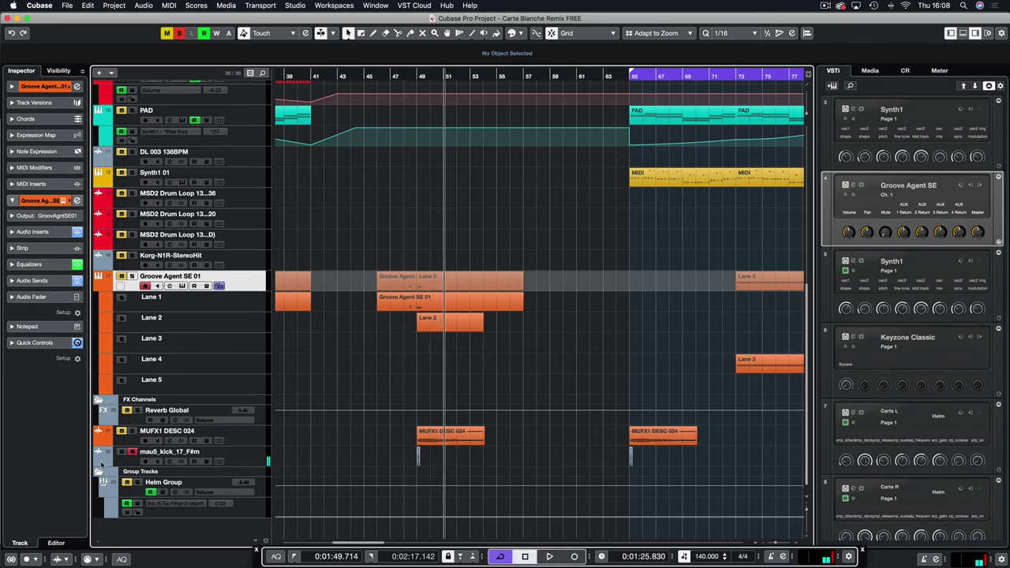
# Unsolo the mau5_kick_17_F#m track, play the full mix from just before bar 49, and save the project after stopping
pyautogui.click(130, 453)
pyautogui.click(412, 75)
pyautogui.click(401, 75)
pyautogui.press('space')
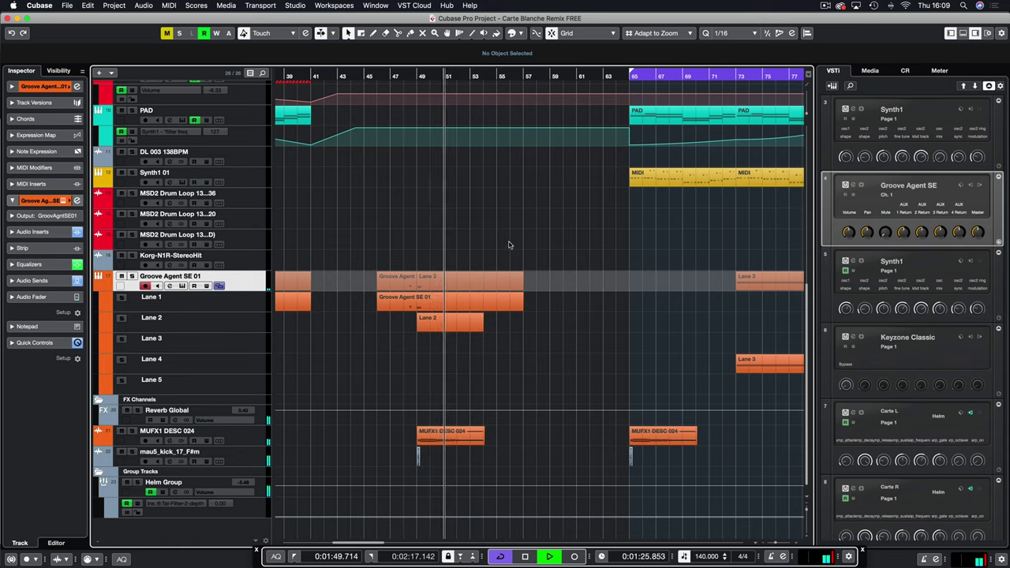
pyautogui.press('space')
pyautogui.press('super+s')
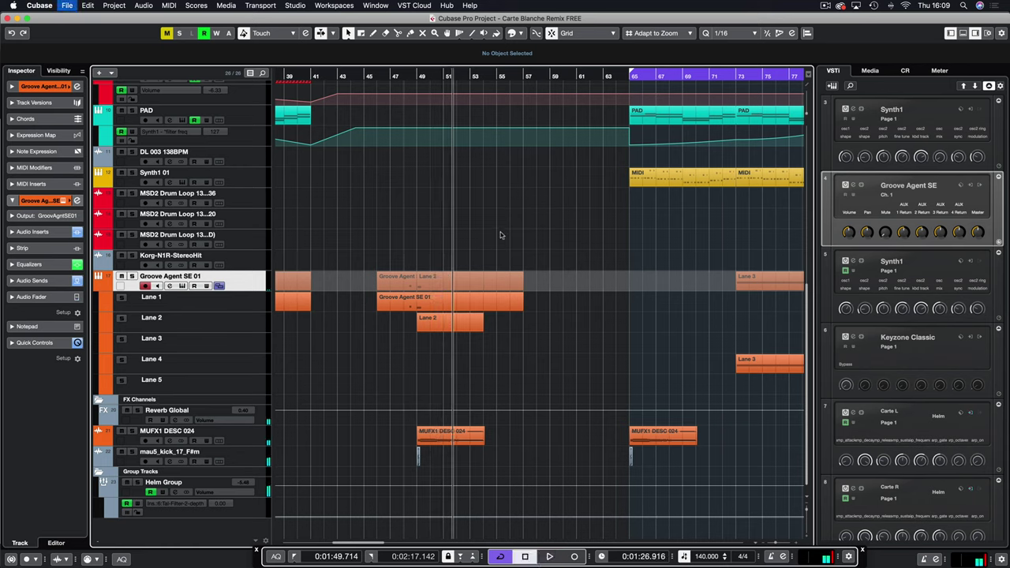
# Open the MixConsole over the arrangement and enlarge and reposition its window so that all channels and faders show
pyautogui.press('g')
pyautogui.press('g')
pyautogui.press('g')
pyautogui.press('g')
pyautogui.press('g')
pyautogui.scroll(10, 489, 247)
pyautogui.press('h')
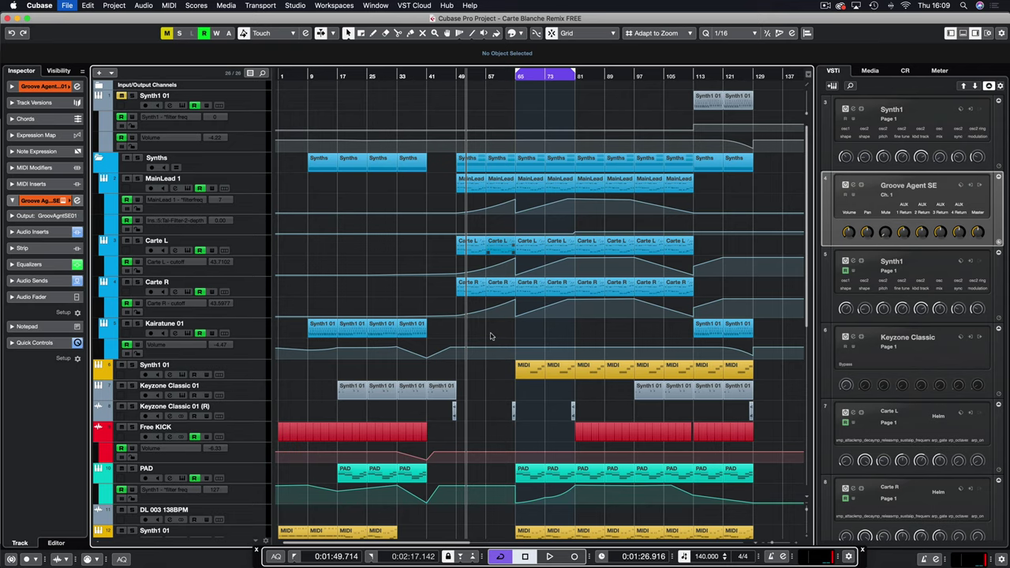
pyautogui.press('F3')
pyautogui.press('F3')
pyautogui.press('F3')
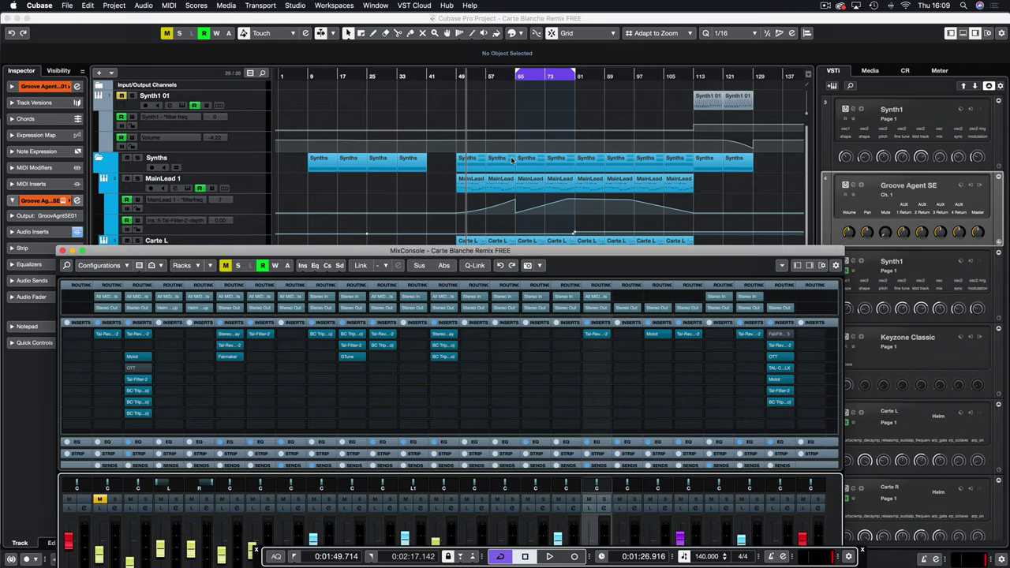
pyautogui.moveTo(587, 269); pyautogui.dragTo(542, 79)
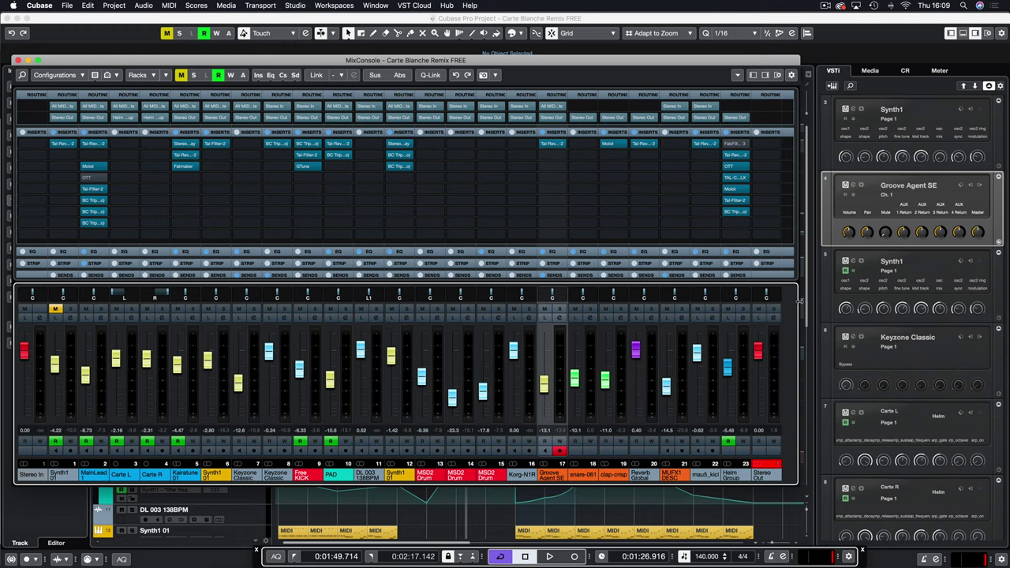
pyautogui.moveTo(800, 300); pyautogui.dragTo(981, 301)
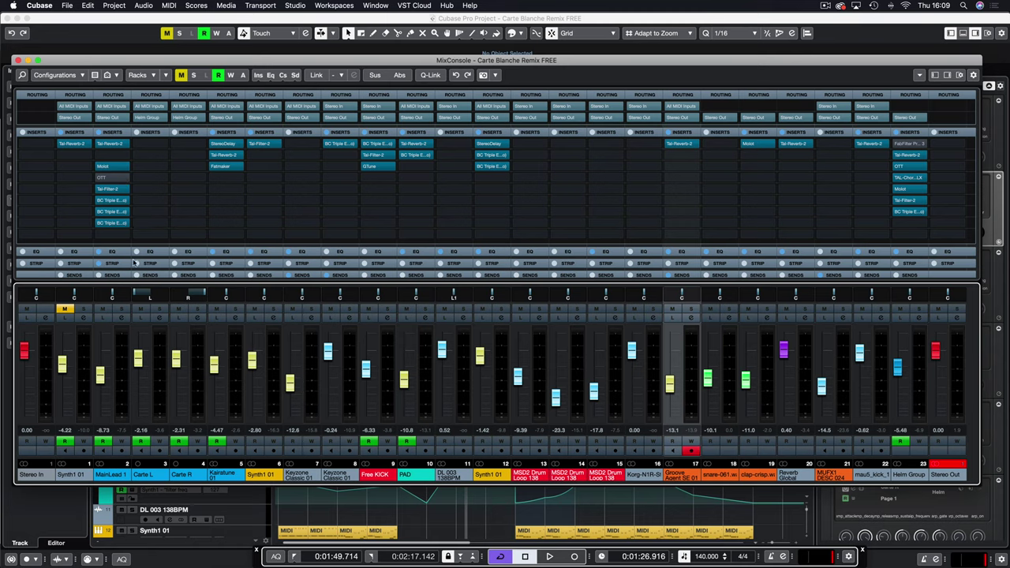
# Solo the MainLead 1 channel in the MixConsole, play it, and bring its inserts and sends into view
pyautogui.click(120, 309)
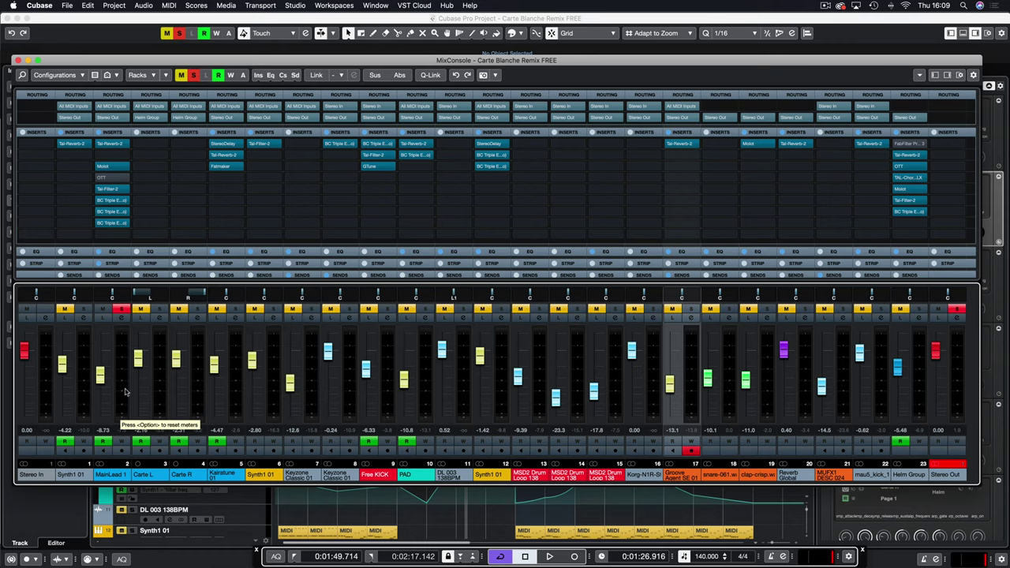
pyautogui.press('space')
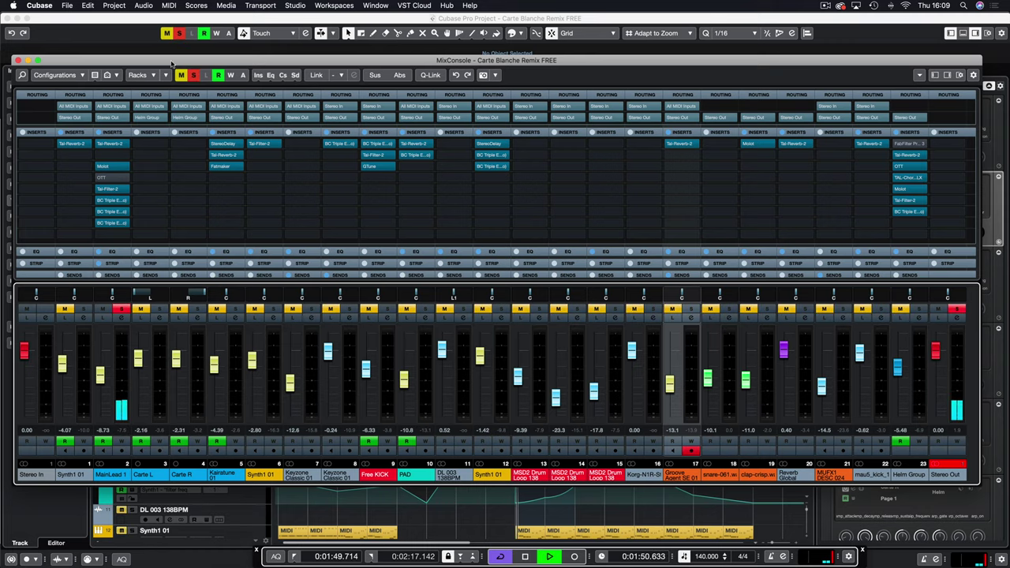
pyautogui.moveTo(171, 64)
pyautogui.mouseDown()
pyautogui.moveTo(180, 369)
pyautogui.moveTo(166, 67)
pyautogui.moveTo(166, 77)
pyautogui.mouseUp()
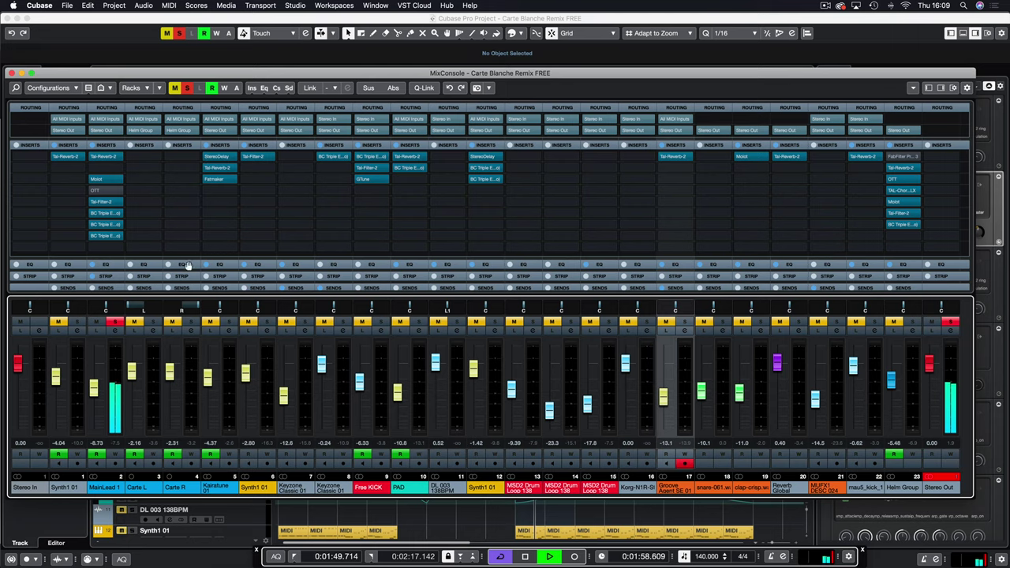
pyautogui.scroll(-2, 189, 265)
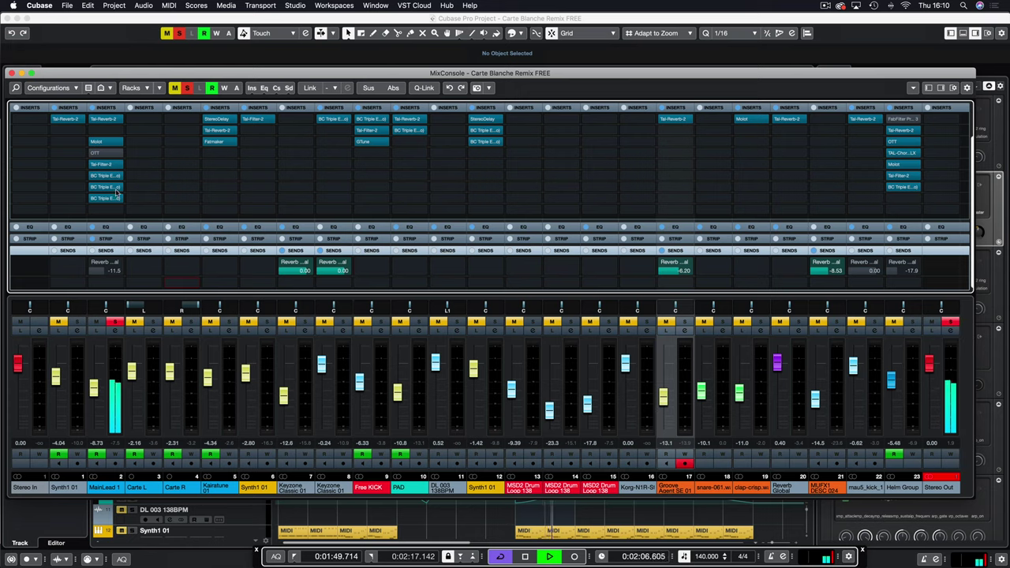
# Inspect the Tal-Reverb-2 insert on MainLead 1 and toggle its bypass during playback, closing its window and stopping playback
pyautogui.click(103, 122)
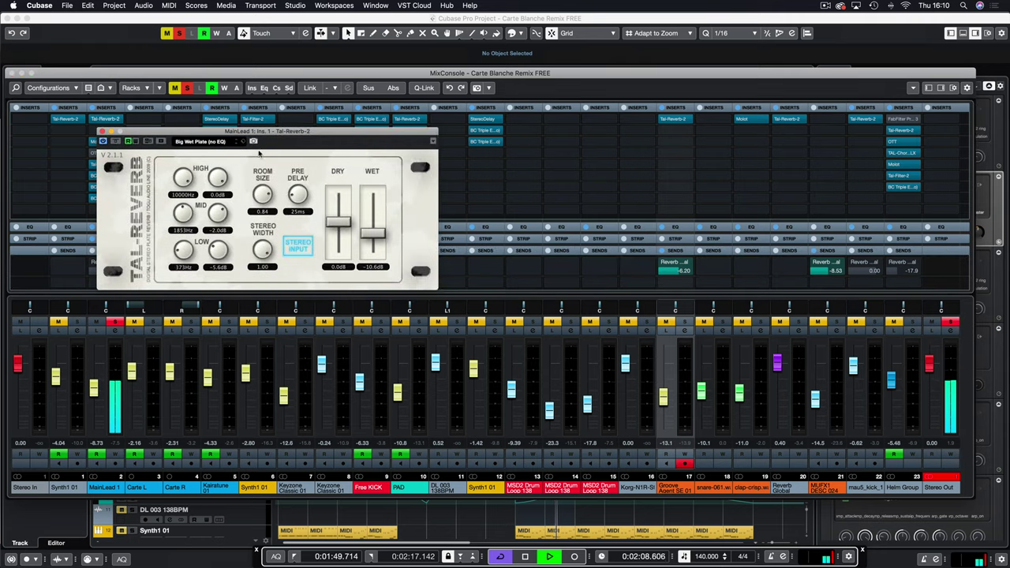
pyautogui.click(115, 142)
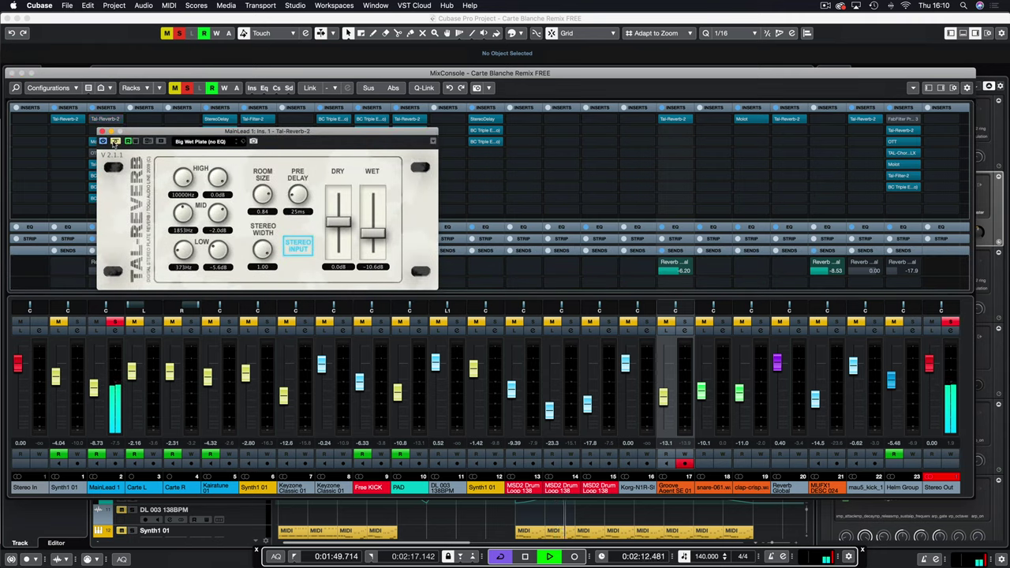
pyautogui.click(102, 133)
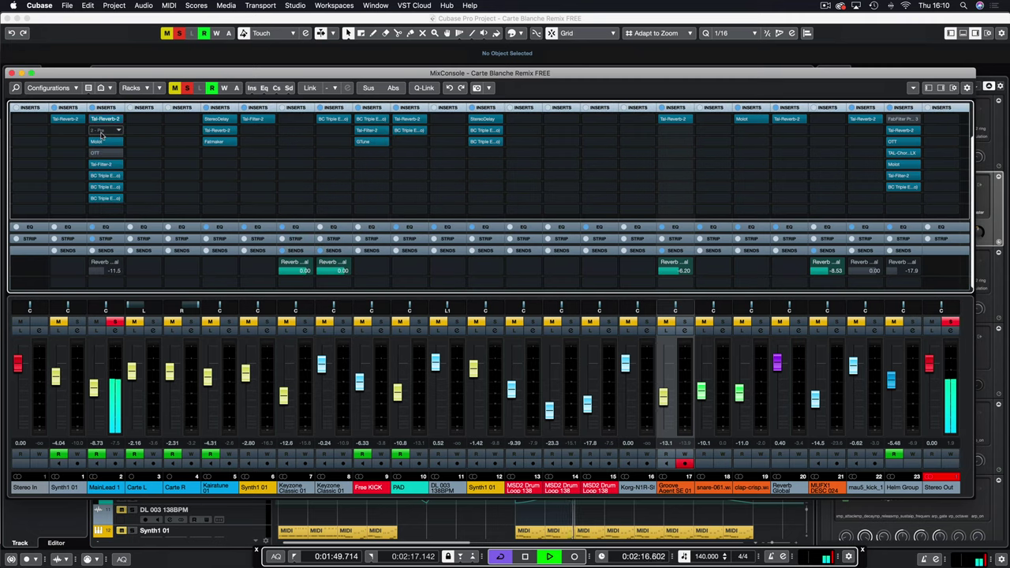
pyautogui.press('space')
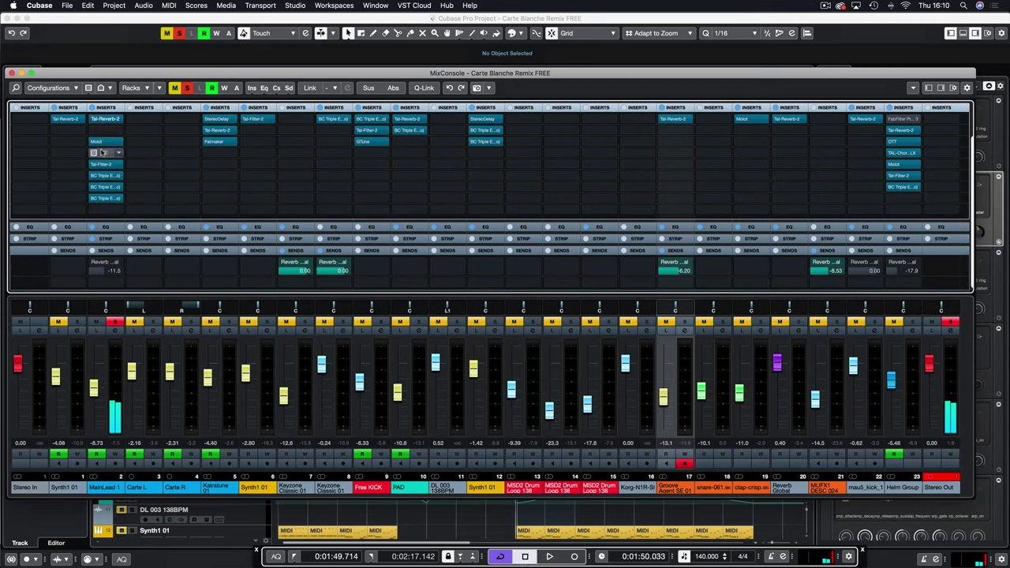
# Open the Molot insert on MainLead 1, compare the sound with and without bypass during playback, and close it
pyautogui.click(101, 141)
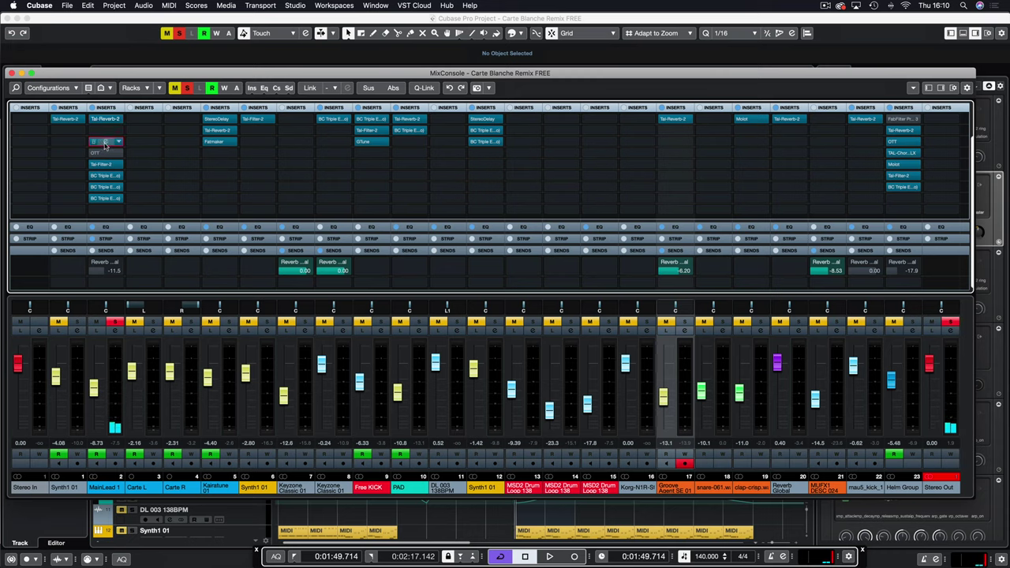
pyautogui.press('space')
pyautogui.moveTo(332, 153); pyautogui.dragTo(311, 108)
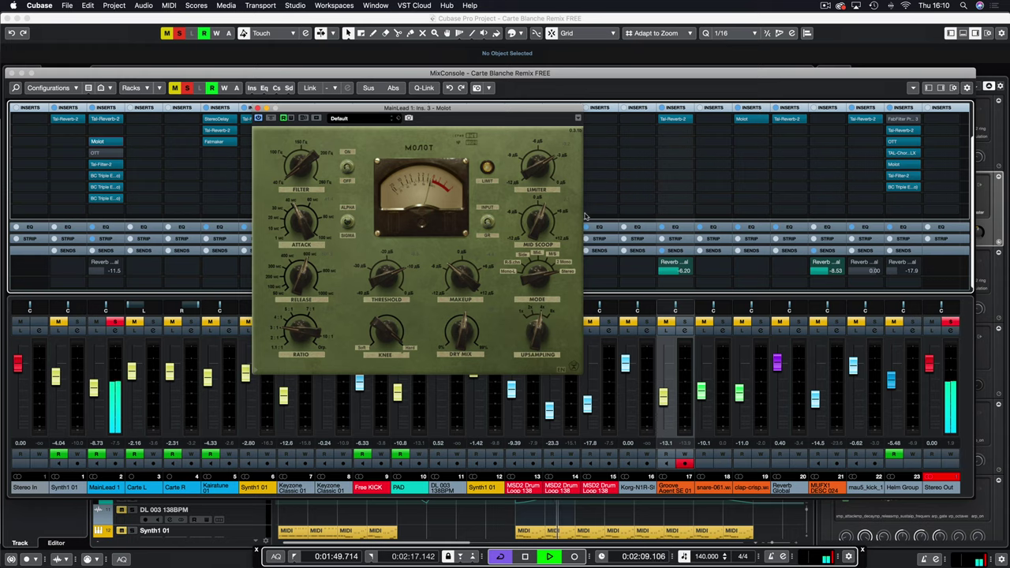
pyautogui.click(271, 118)
pyautogui.click(271, 118)
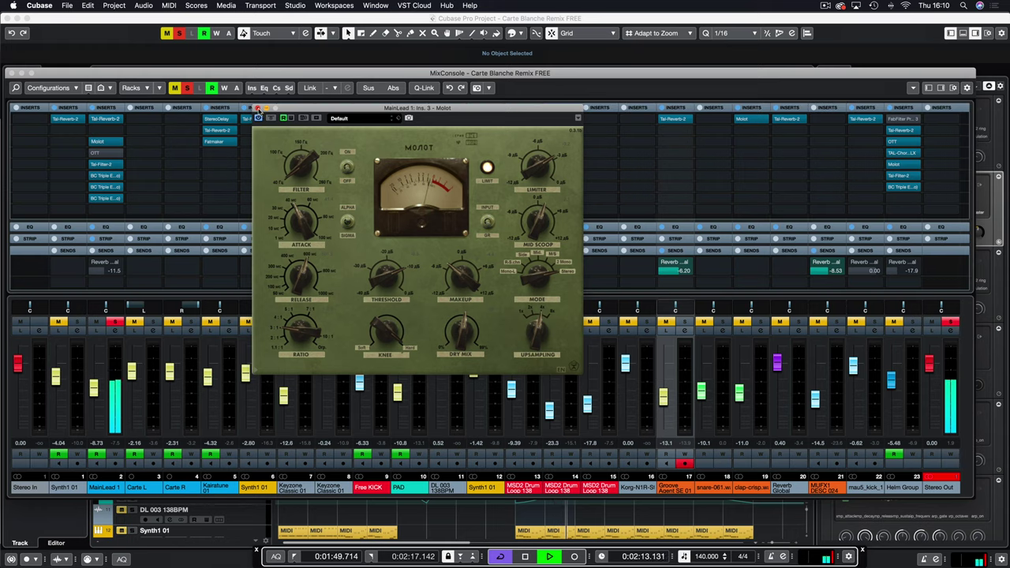
pyautogui.click(257, 107)
pyautogui.press('space')
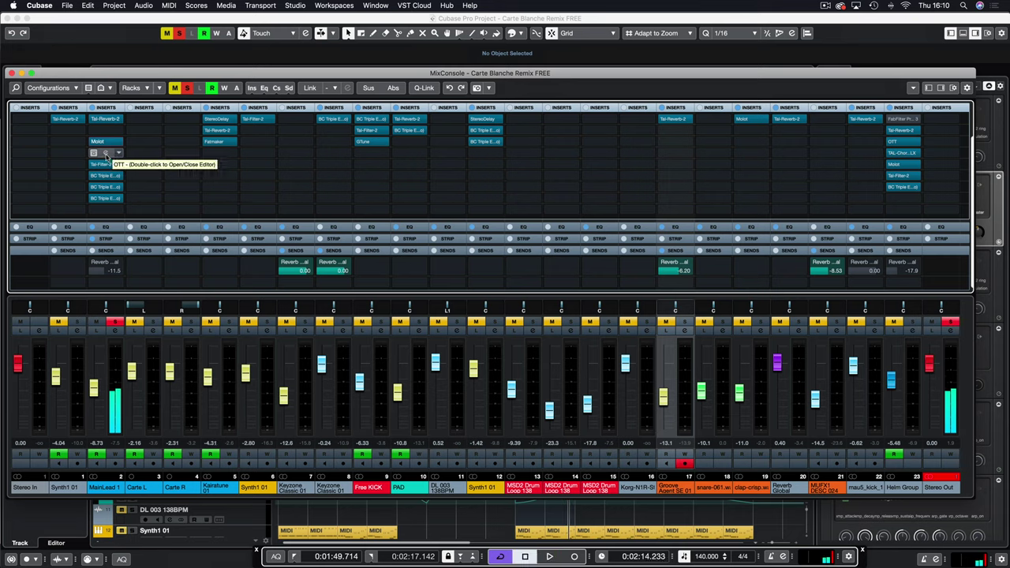
# Open the Tal-Filter-2 insert on MainLead 1, view its volume curve during playback, and close its window
pyautogui.click(106, 153)
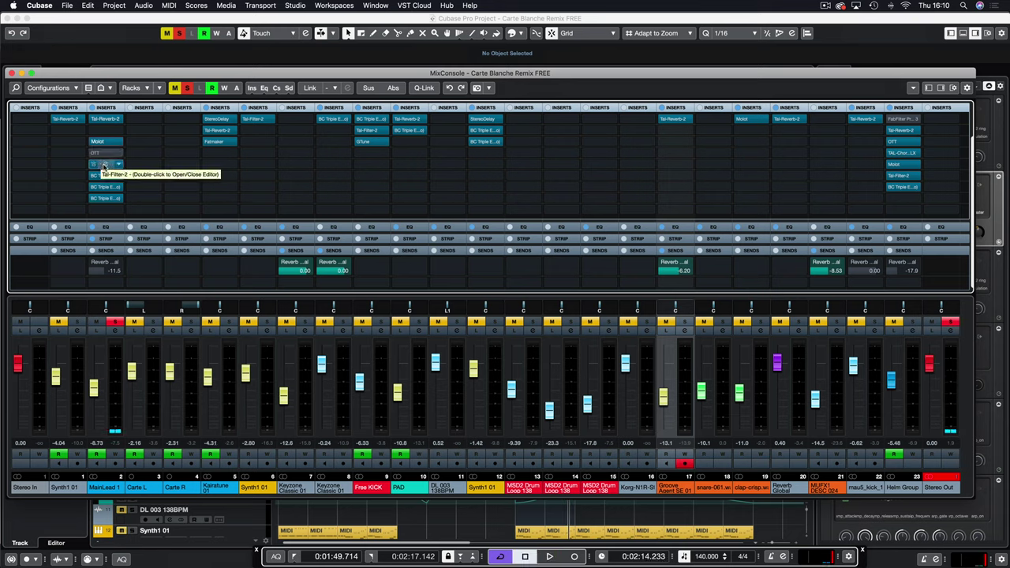
pyautogui.doubleClick(104, 167)
pyautogui.press('space')
pyautogui.moveTo(428, 243); pyautogui.dragTo(326, 165)
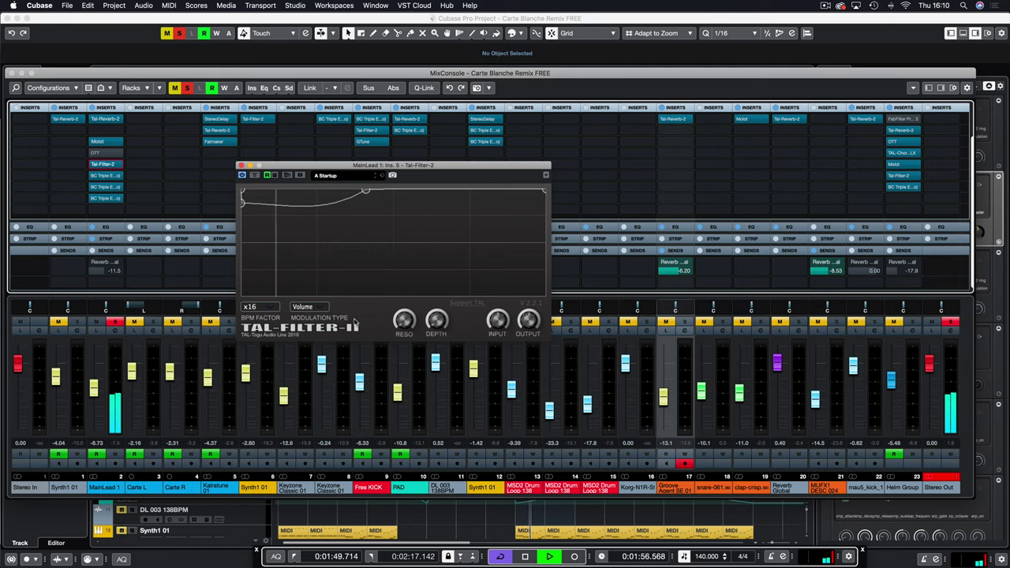
pyautogui.click(241, 166)
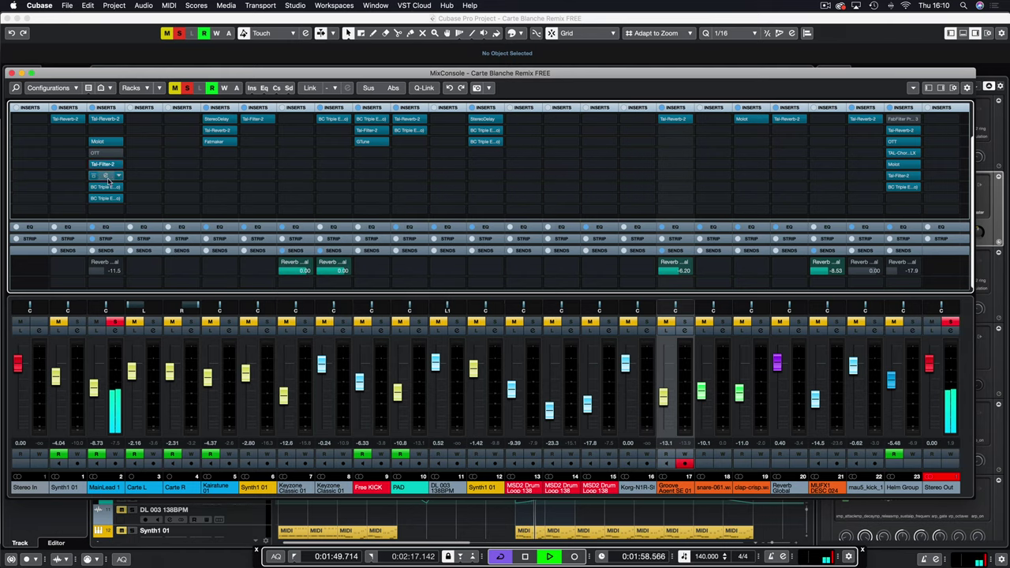
# Open the first BC Triple EQ insert on MainLead 1, stop playback, and move the EQ window up over the inserts rack
pyautogui.click(105, 176)
pyautogui.press('space')
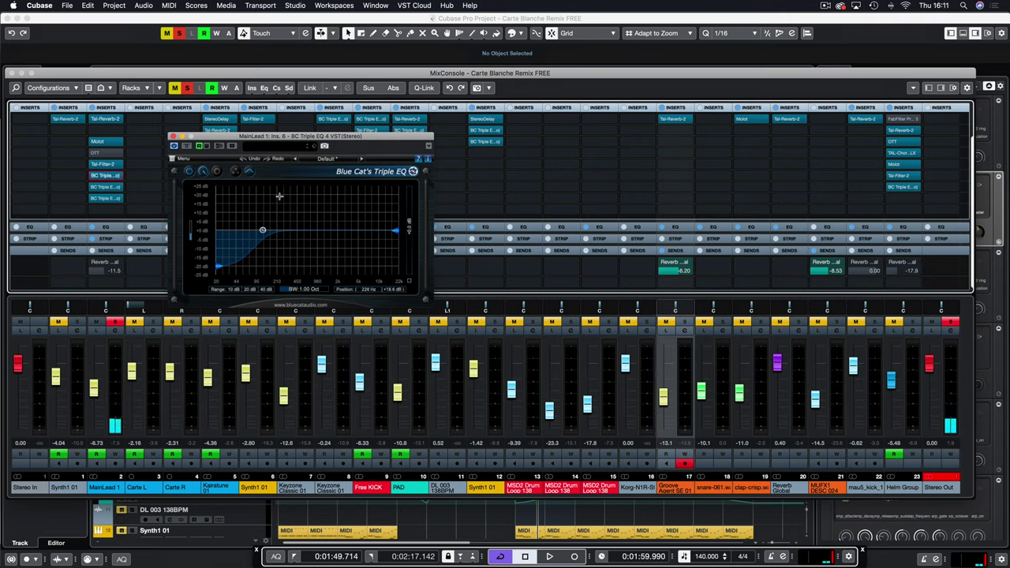
pyautogui.moveTo(278, 138); pyautogui.dragTo(272, 99)
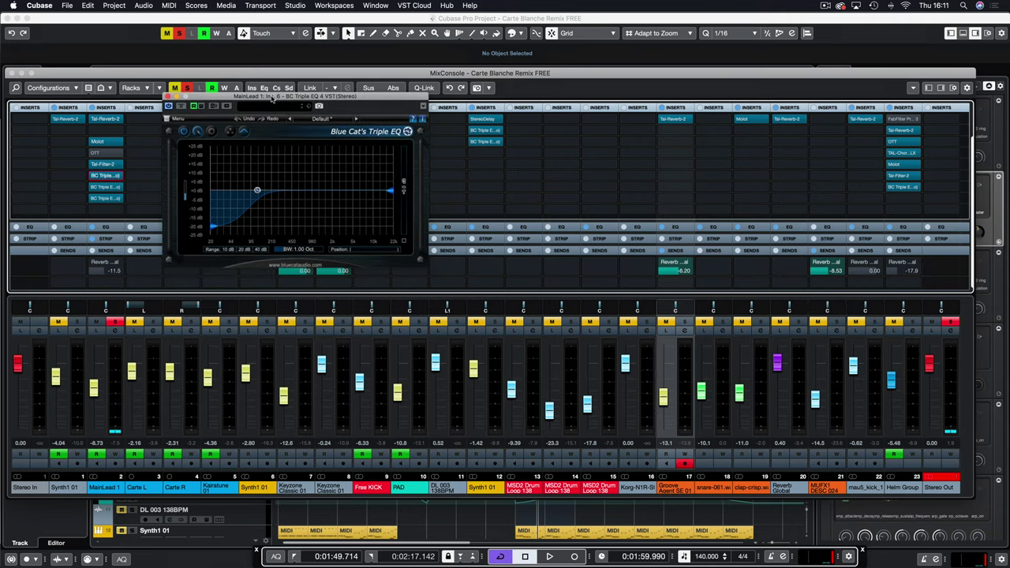
# Open the second and third BC Triple EQ inserts on MainLead 1 and arrange their windows alongside the first one
pyautogui.click(105, 187)
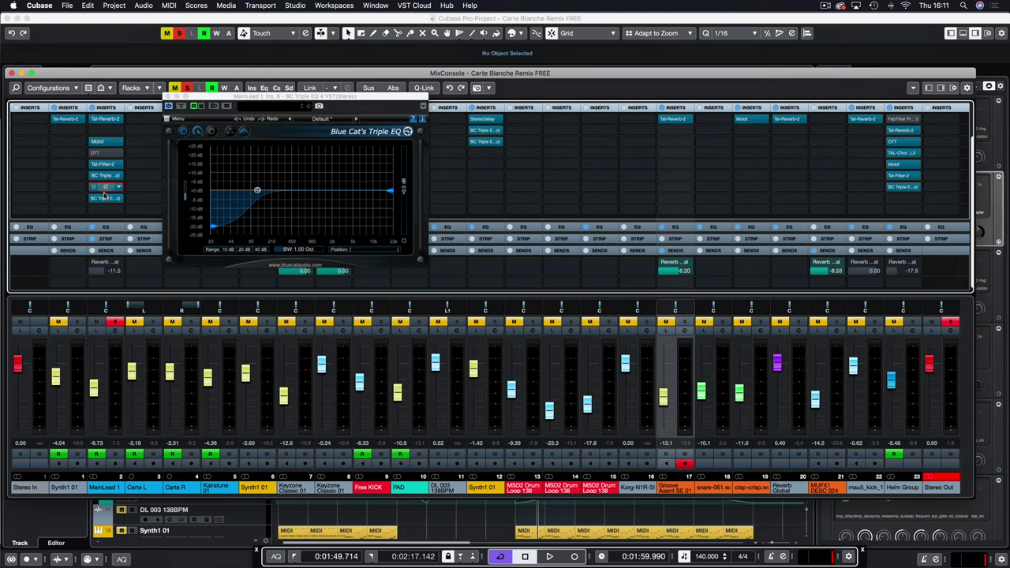
pyautogui.click(104, 196)
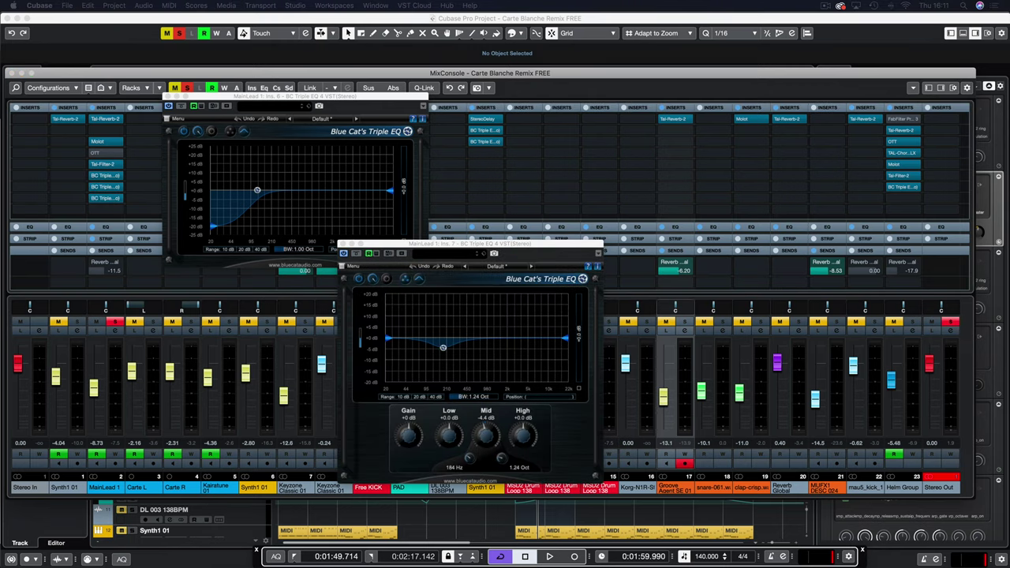
pyautogui.moveTo(820, 116); pyautogui.dragTo(820, 107)
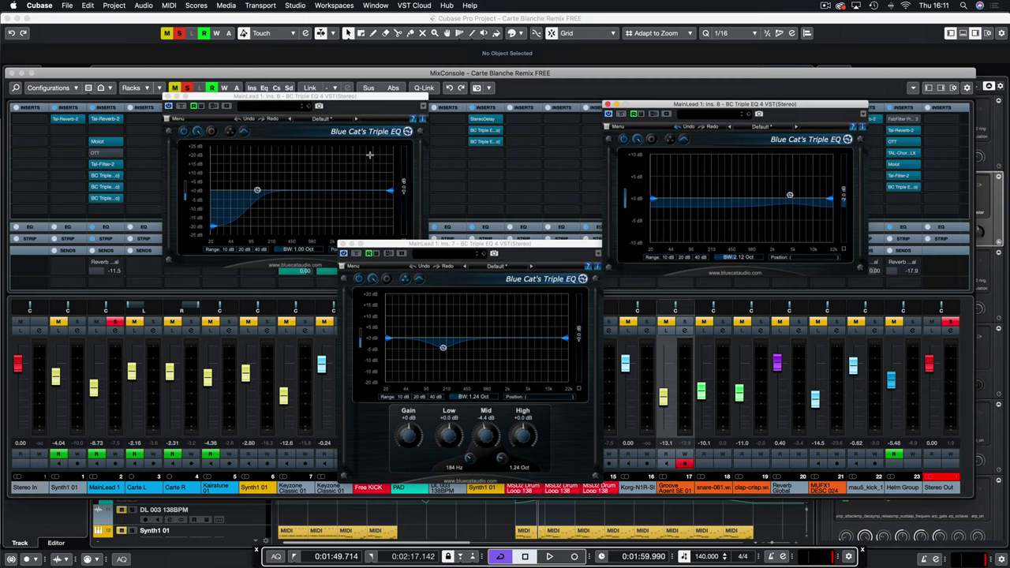
# Compare MainLead 1 with and without its BC Triple EQ inserts during playback, stop, and close all three EQ windows
pyautogui.click(541, 192)
pyautogui.press('space')
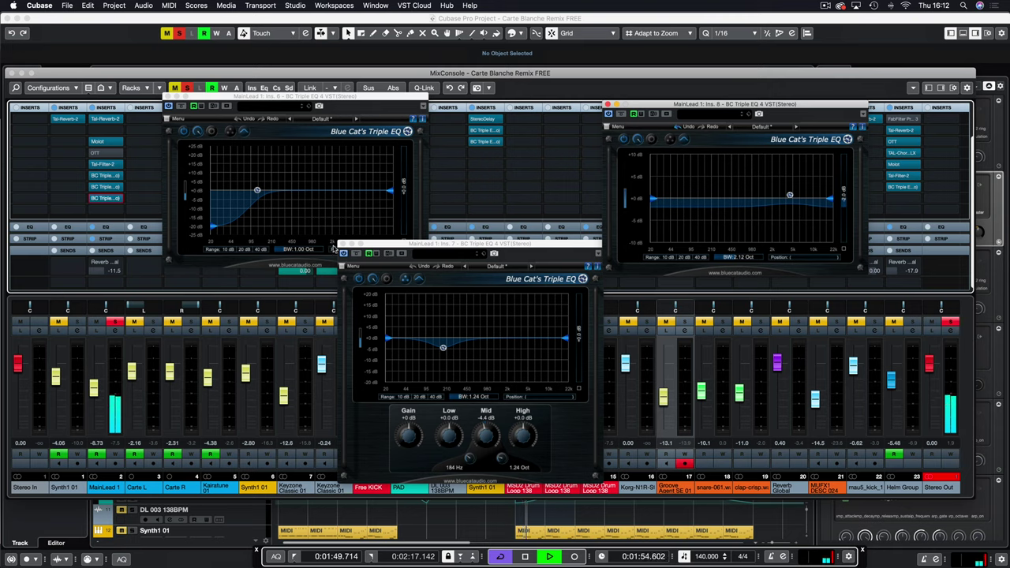
pyautogui.click(92, 186)
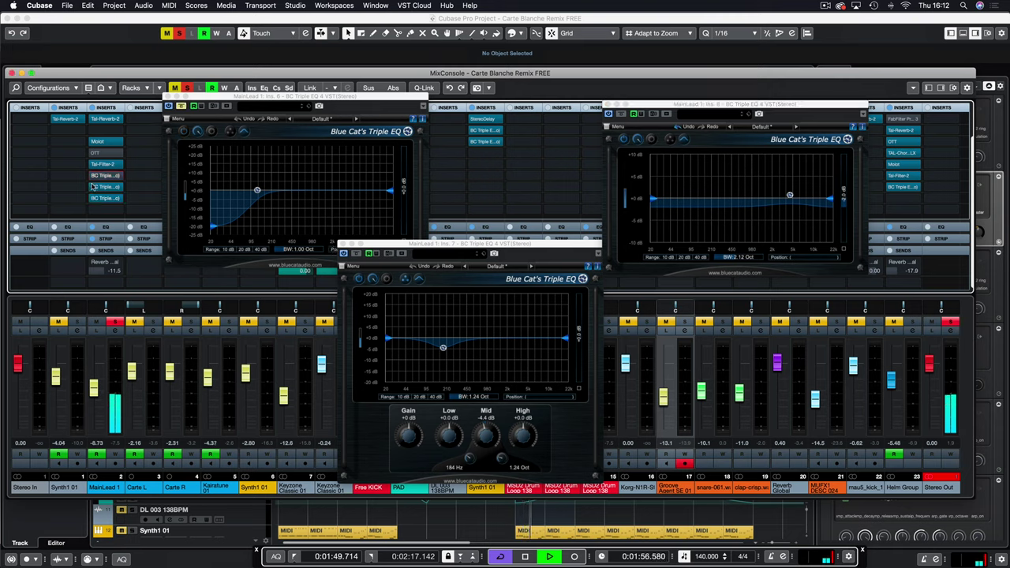
pyautogui.moveTo(93, 199); pyautogui.dragTo(93, 177)
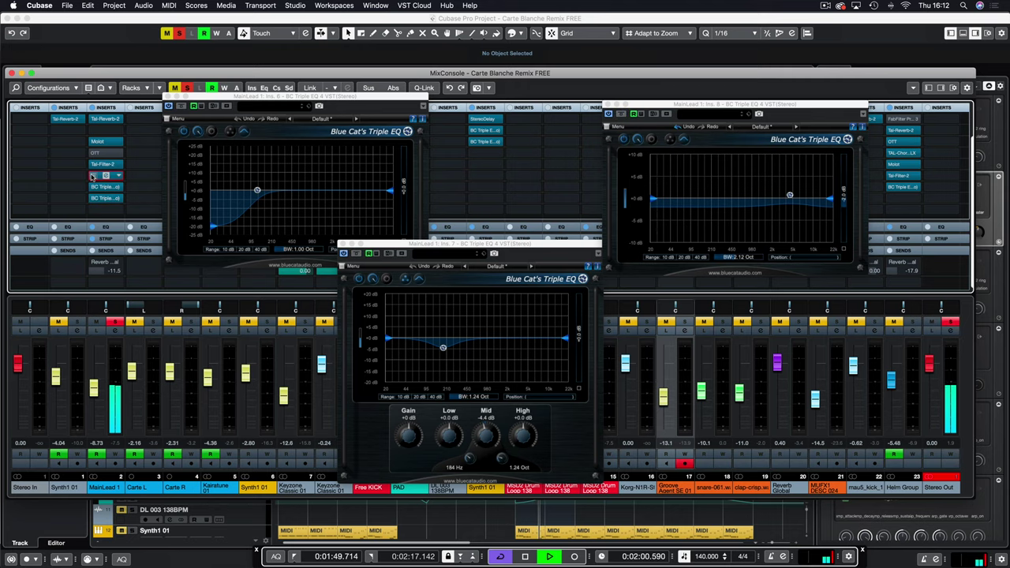
pyautogui.click(168, 97)
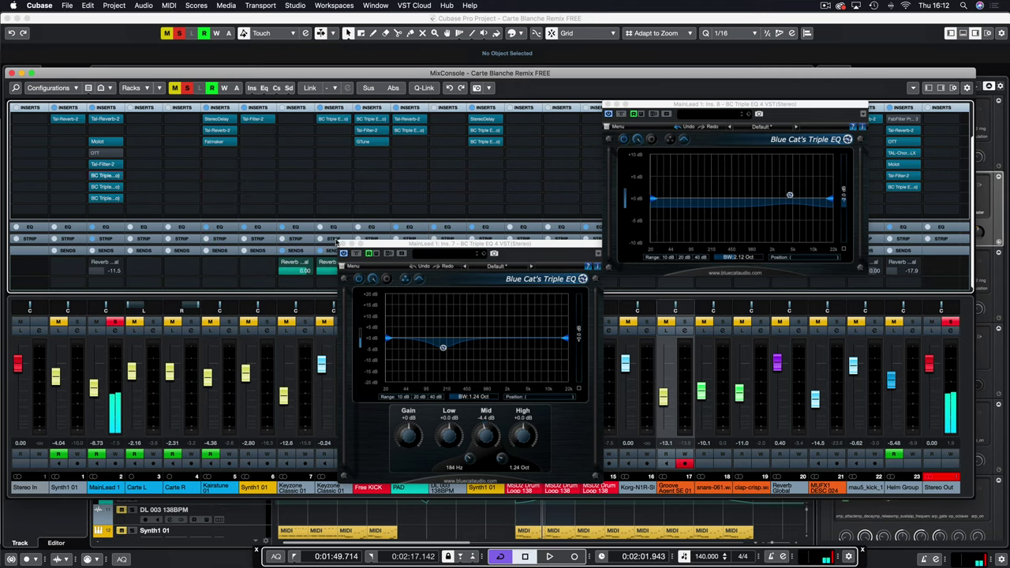
pyautogui.click(341, 243)
pyautogui.click(609, 105)
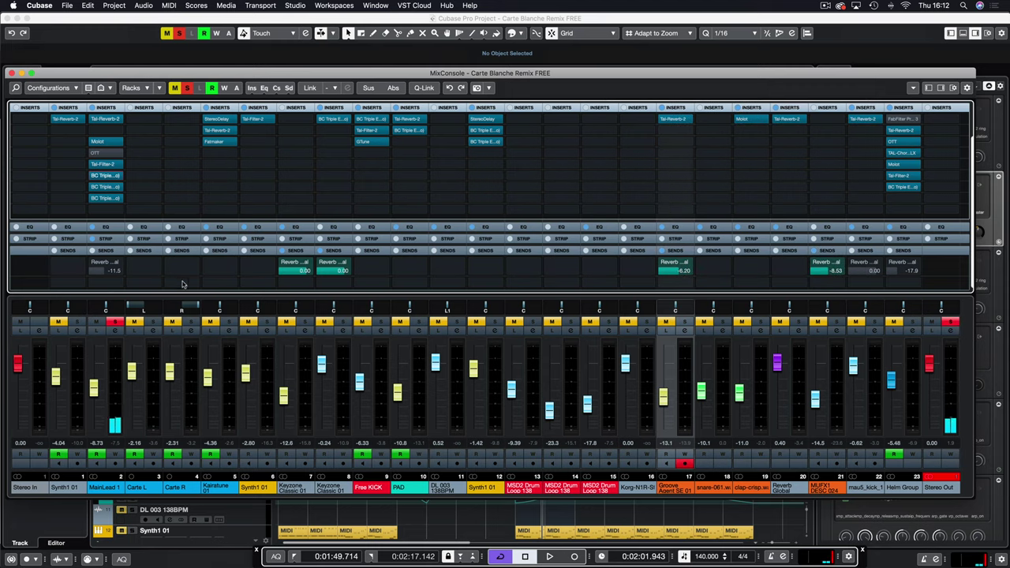
# Bypass all MainLead 1 inserts, play the track, and re-enable the inserts for comparison before stopping playback
pyautogui.click(154, 331)
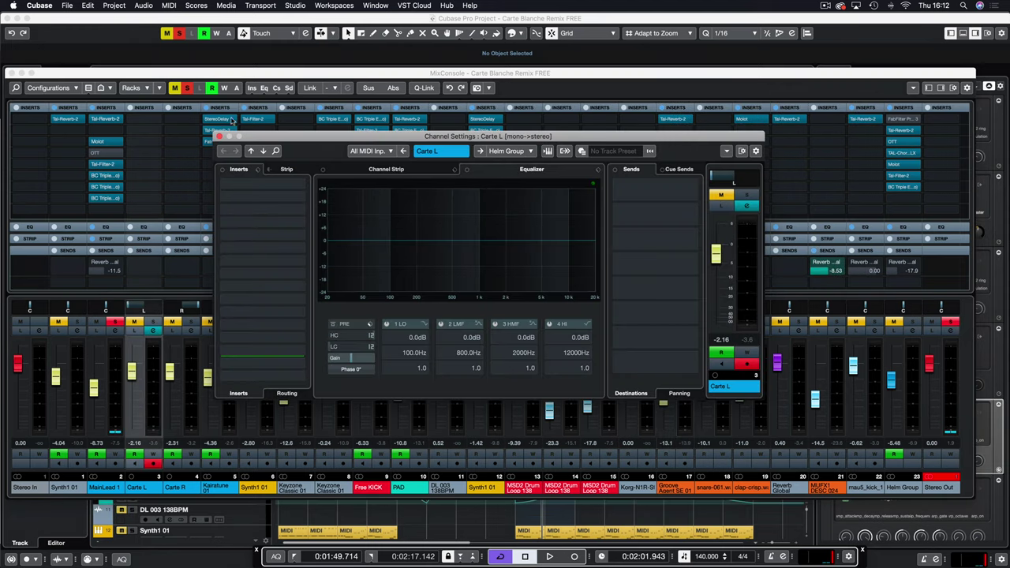
pyautogui.click(219, 137)
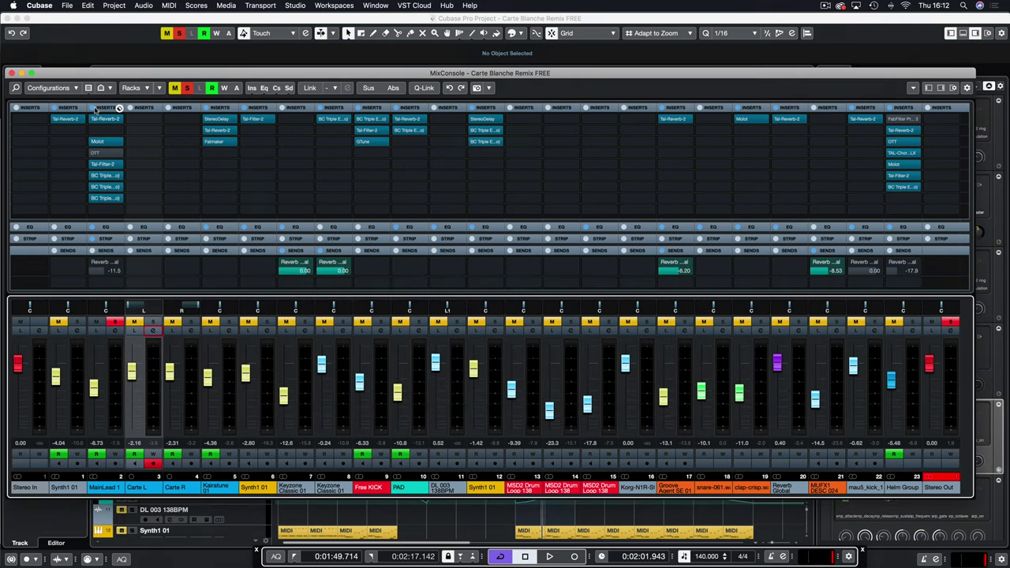
pyautogui.click(91, 109)
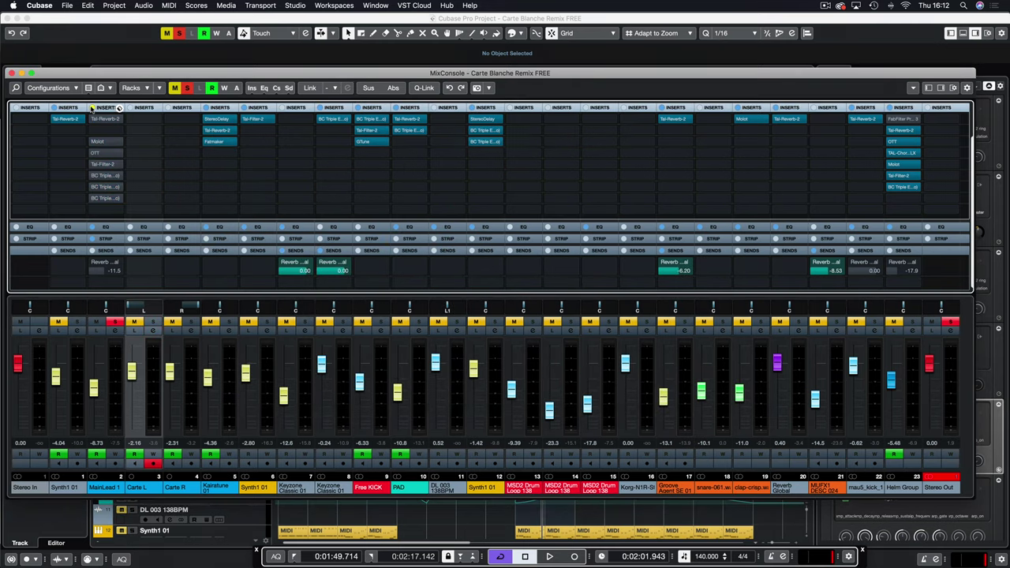
pyautogui.press('space')
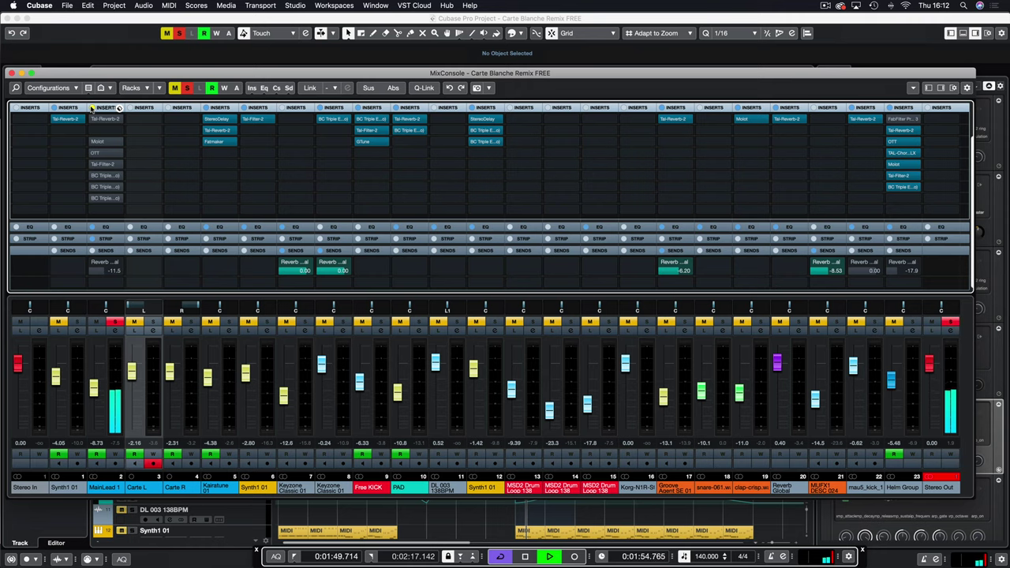
pyautogui.click(91, 108)
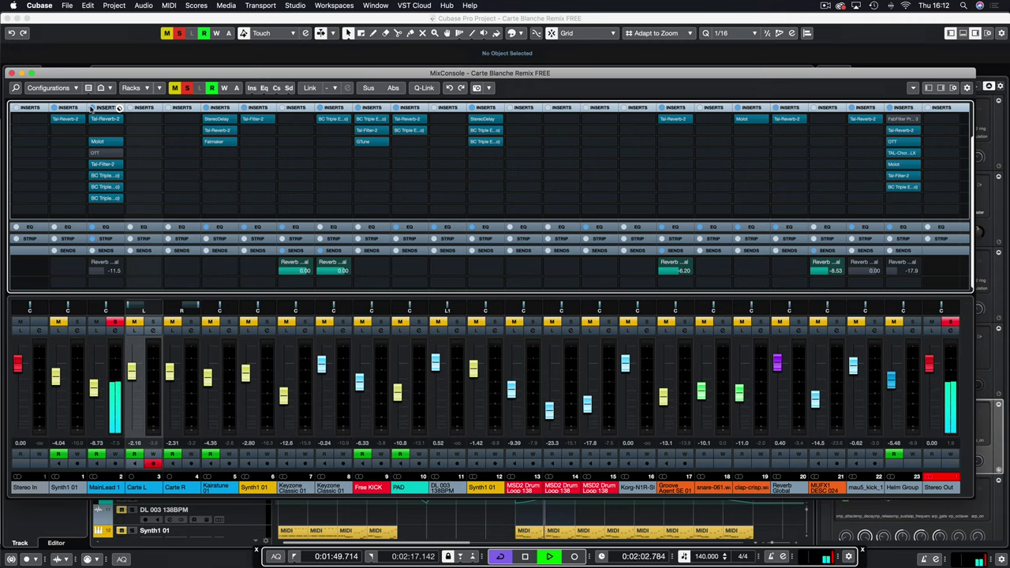
pyautogui.press('space')
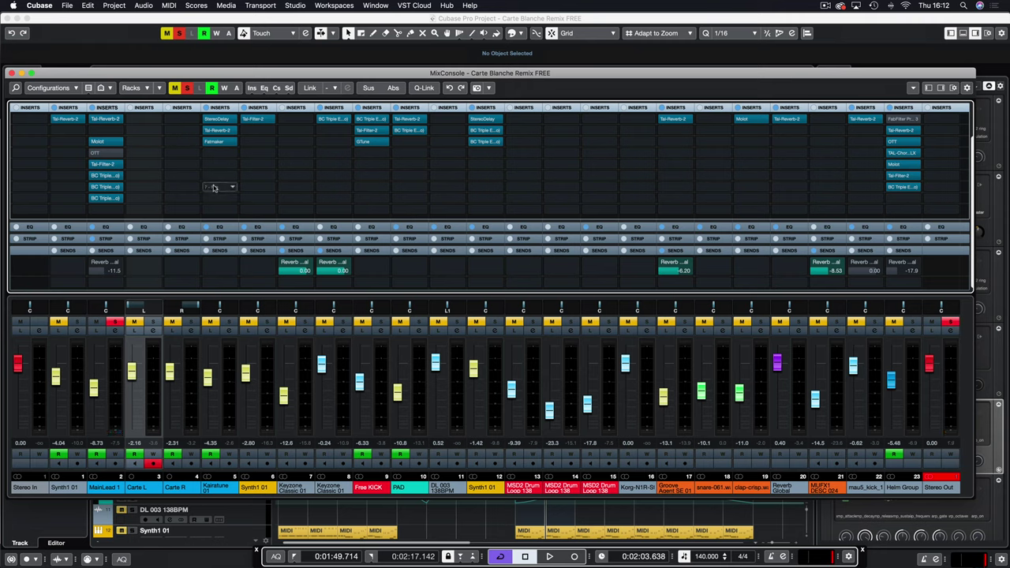
# Unsolo MainLead 1, solo Carte L and Carte R, and start playback
pyautogui.click(114, 322)
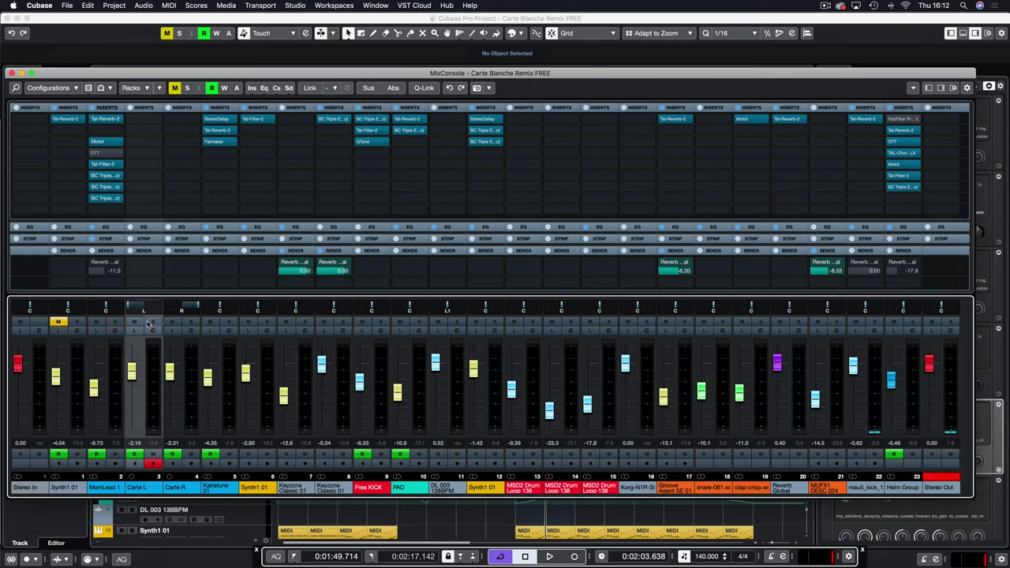
pyautogui.click(150, 323)
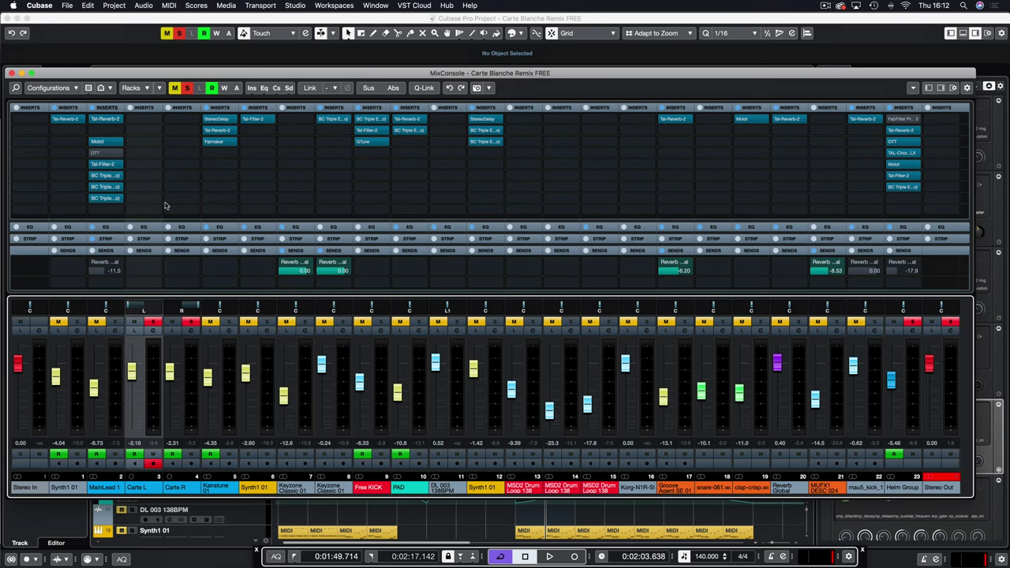
pyautogui.press('space')
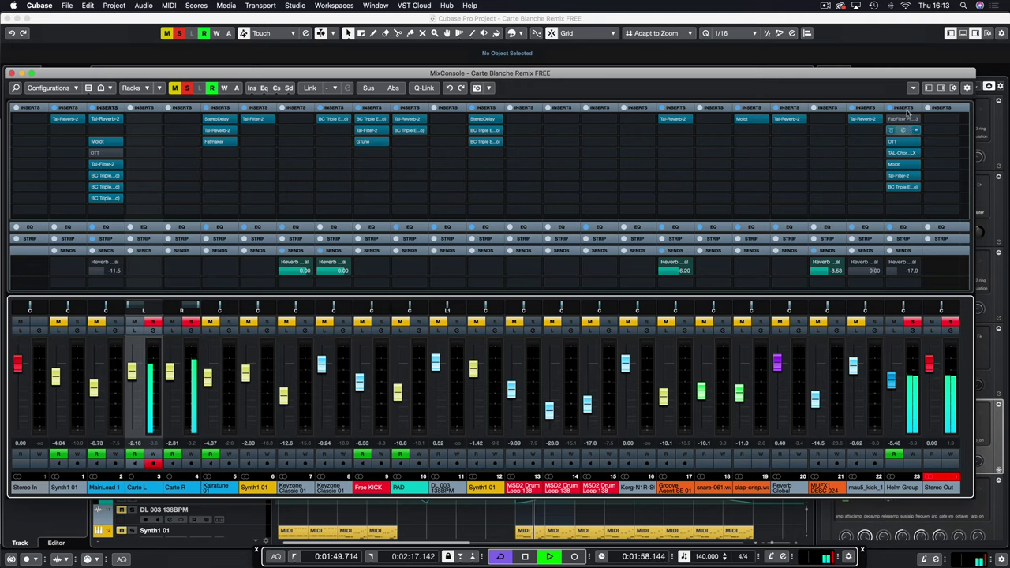
# Inspect the Tal-Reverb-2 and OTT inserts on the Helm Group one after the other during playback, closing each window
pyautogui.moveTo(897, 117)
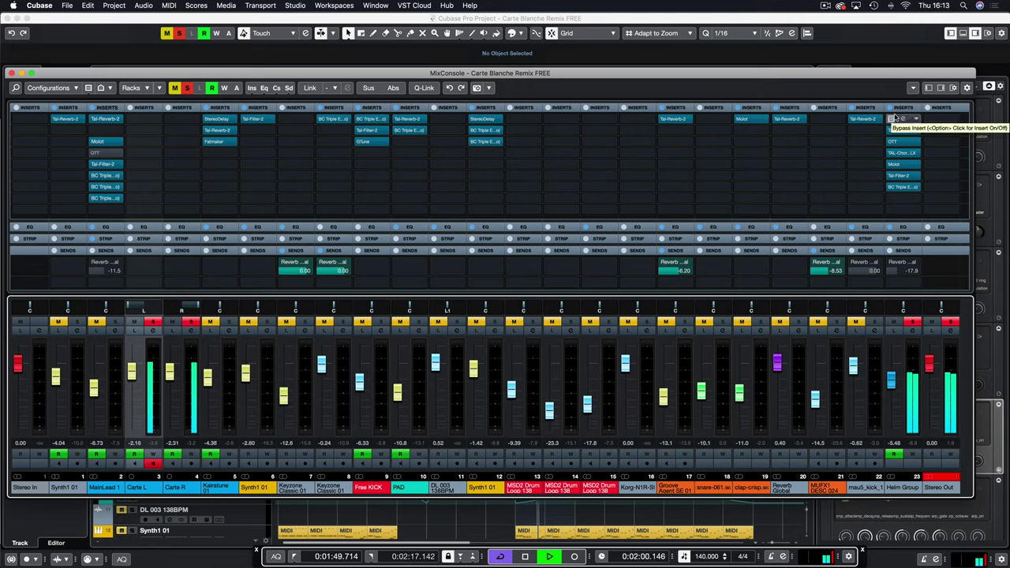
pyautogui.click(893, 118)
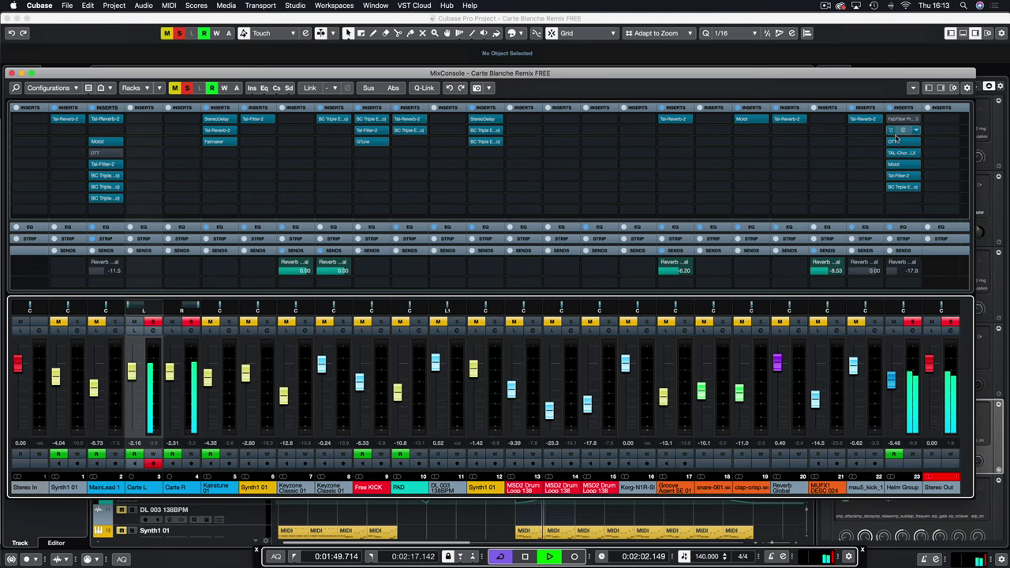
pyautogui.click(900, 131)
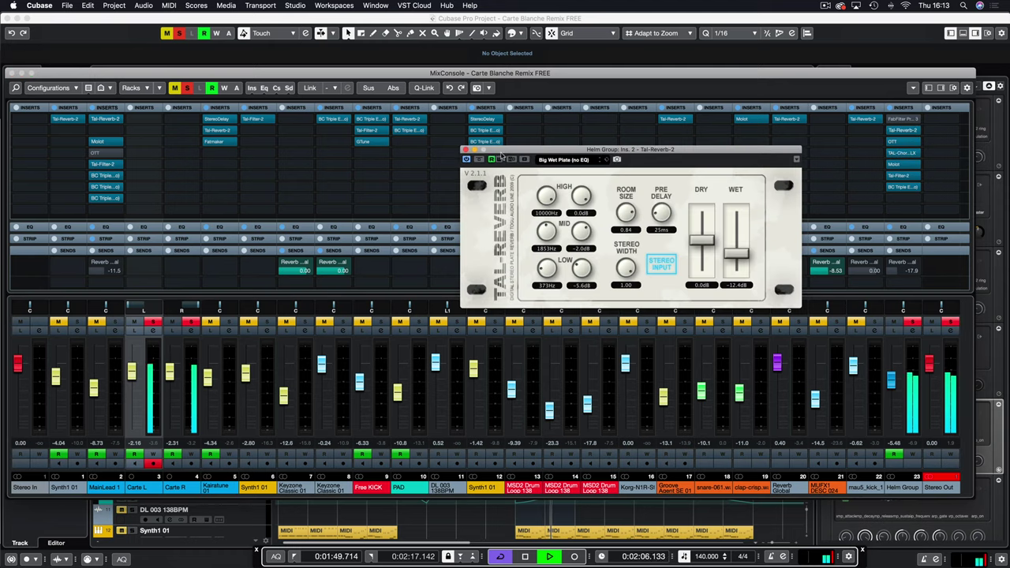
pyautogui.click(466, 149)
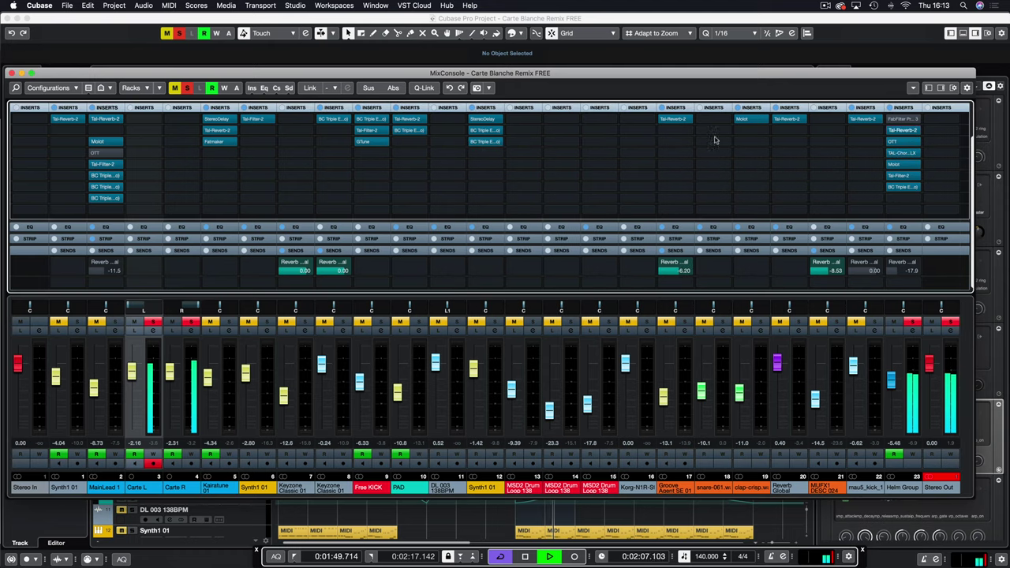
pyautogui.click(902, 142)
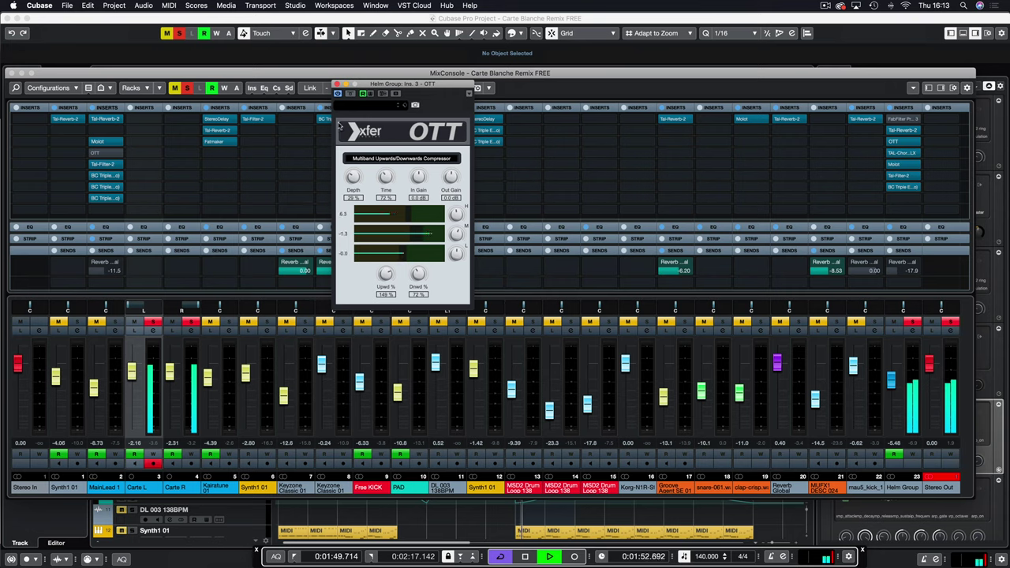
pyautogui.click(337, 83)
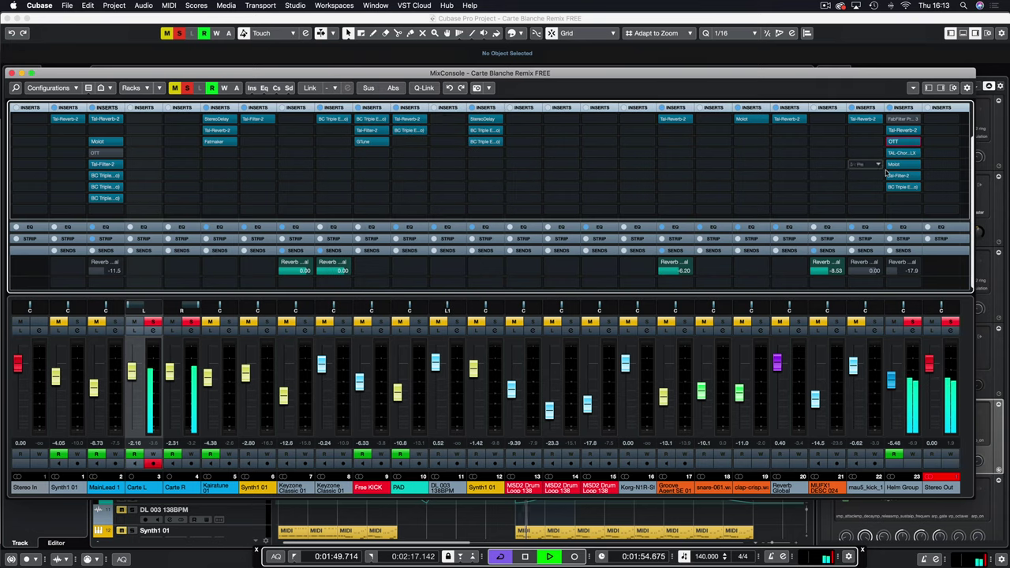
# Open the TAL-Chorus-LX insert on the Helm Group, compare the sound with and without bypass, and close its window
pyautogui.click(903, 153)
pyautogui.moveTo(476, 247); pyautogui.dragTo(449, 153)
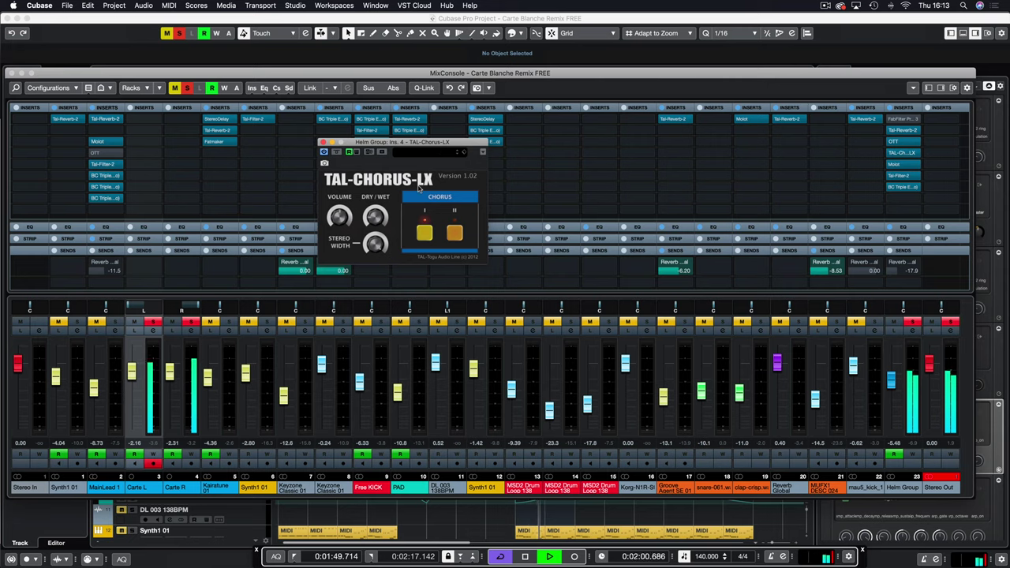
pyautogui.click(336, 152)
pyautogui.click(337, 152)
pyautogui.click(323, 142)
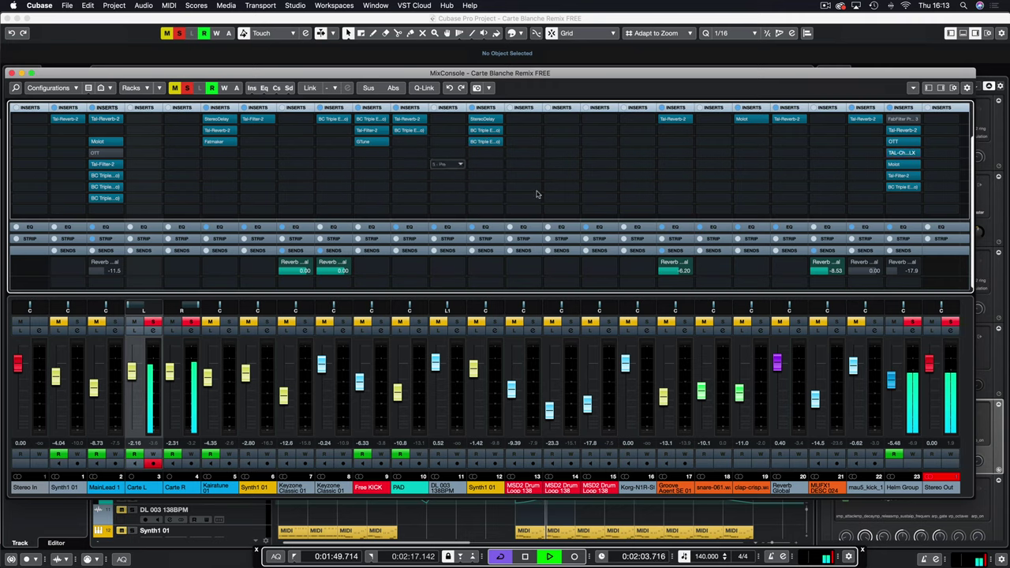
# Open the Molot insert on the Helm Group and try its Threshold and Limiter knobs during playback
pyautogui.click(894, 163)
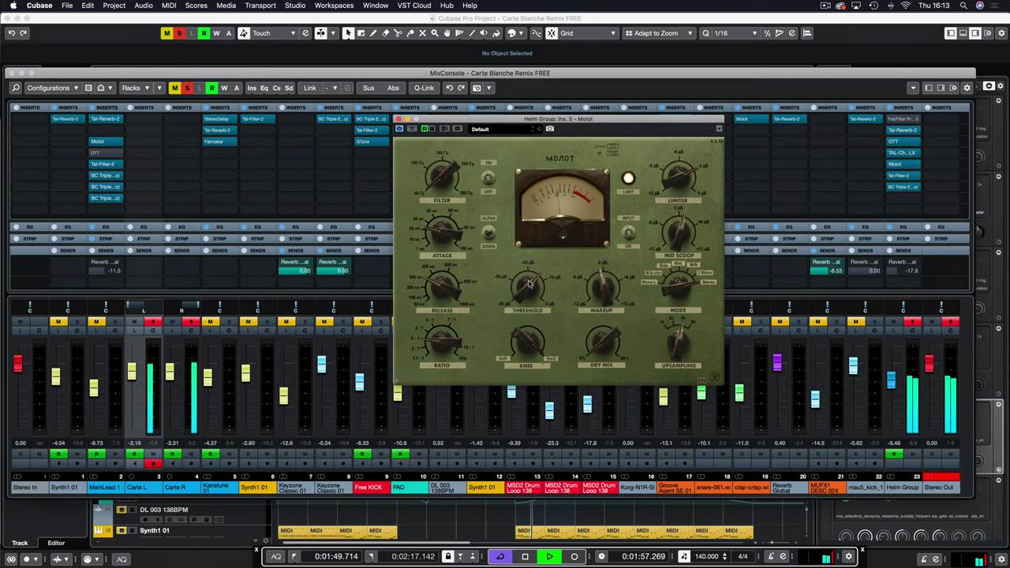
pyautogui.moveTo(524, 285); pyautogui.dragTo(526, 278)
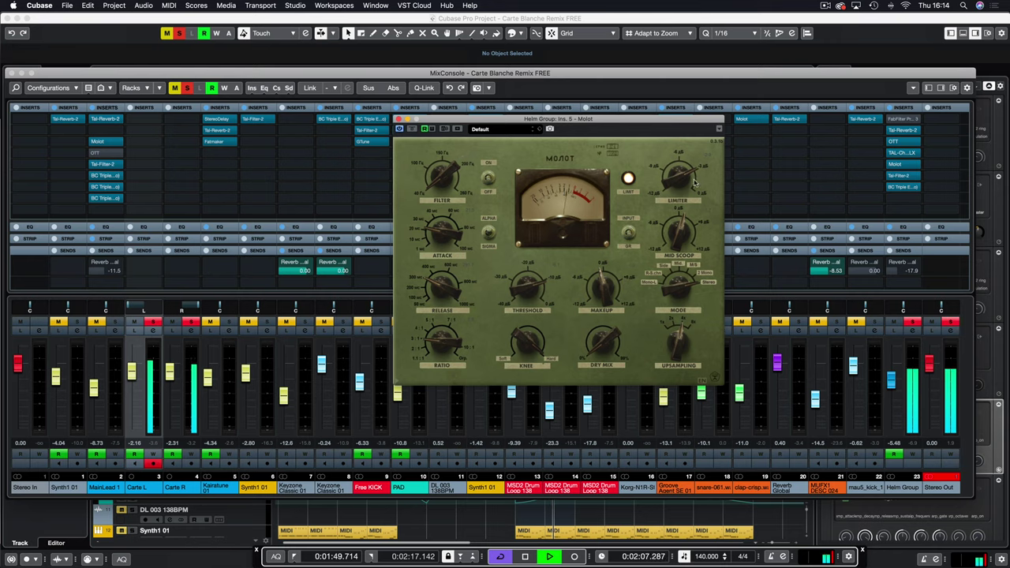
pyautogui.moveTo(680, 180); pyautogui.dragTo(676, 160)
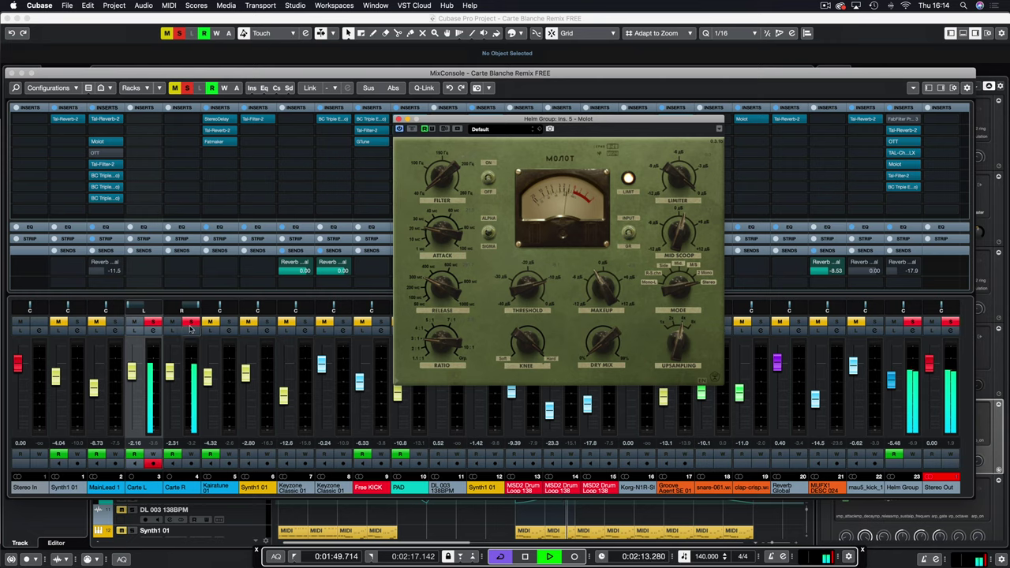
# Toggle the solo of Carte L and Carte R to hear them against the mix, stop playback, and close the Molot window
pyautogui.click(157, 325)
pyautogui.click(189, 323)
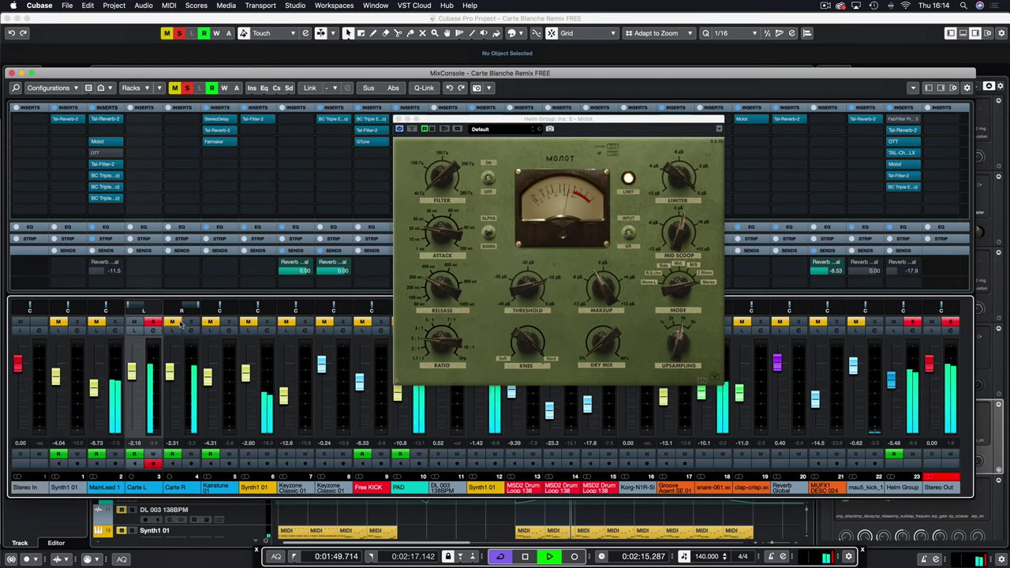
pyautogui.press('space')
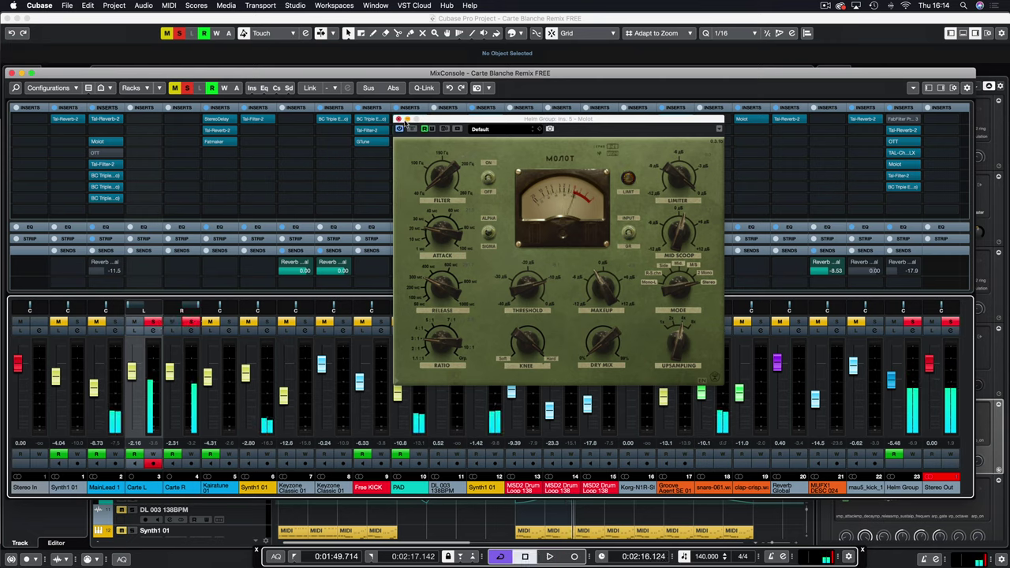
pyautogui.click(511, 145)
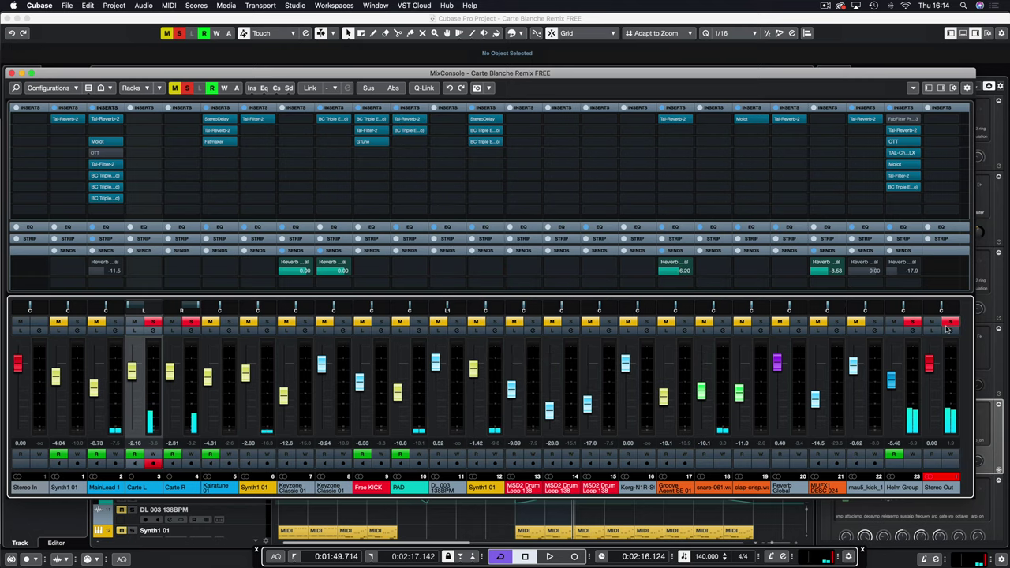
# Open the Tal-Filter-2 insert on the Helm Group, view its volume modulation curve, and close its window
pyautogui.click(899, 176)
pyautogui.moveTo(384, 198); pyautogui.dragTo(344, 178)
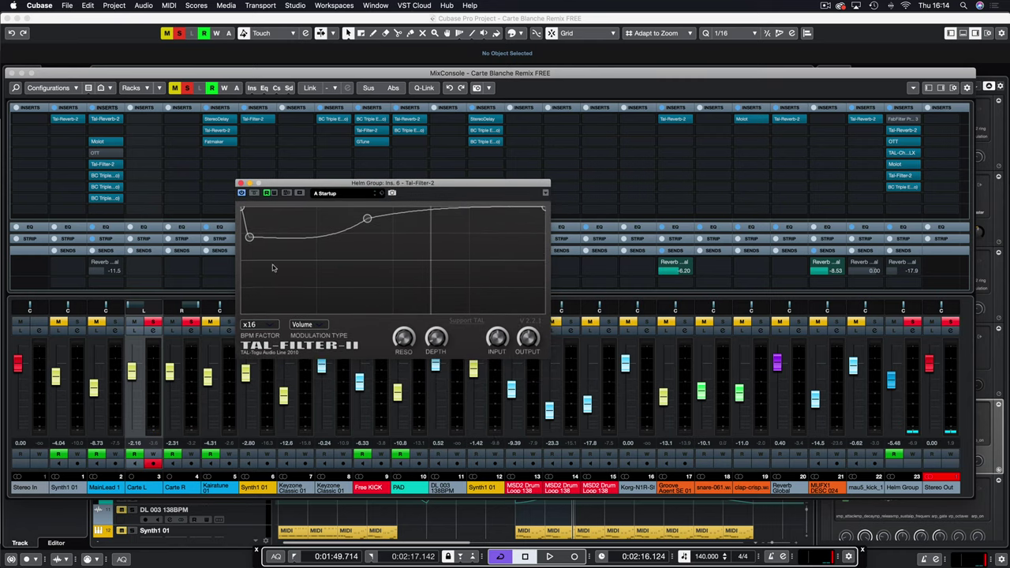
pyautogui.click(241, 184)
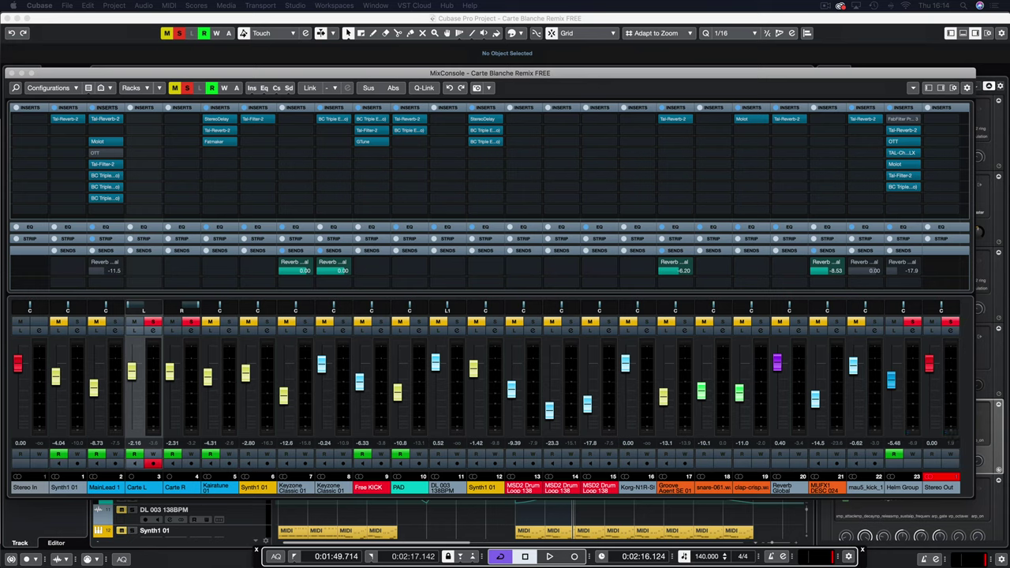
# Open the BC Triple EQ insert on the Helm Group, examine its EQ curve, and close its window
pyautogui.click(903, 186)
pyautogui.moveTo(616, 252); pyautogui.dragTo(617, 258)
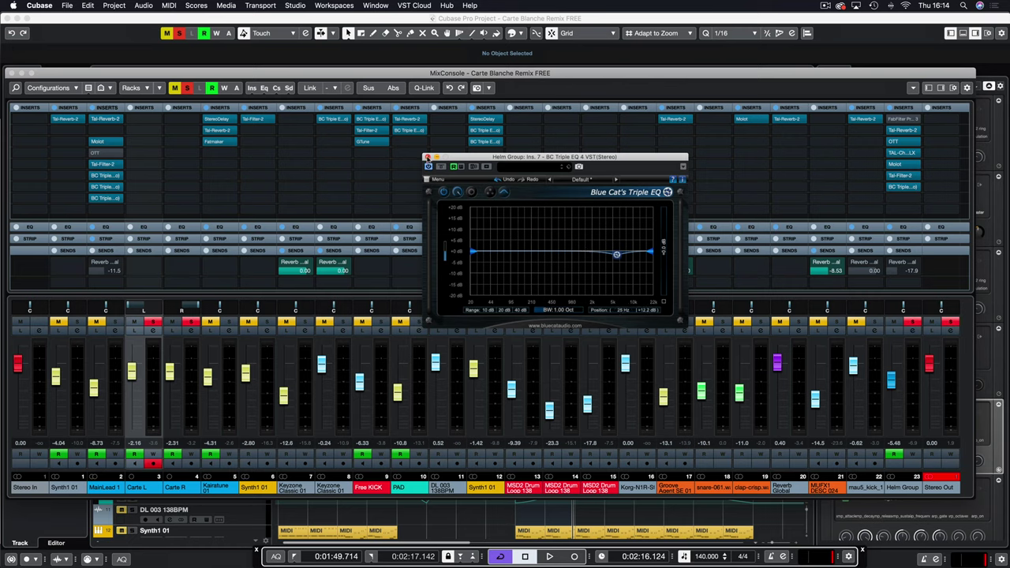
pyautogui.click(427, 157)
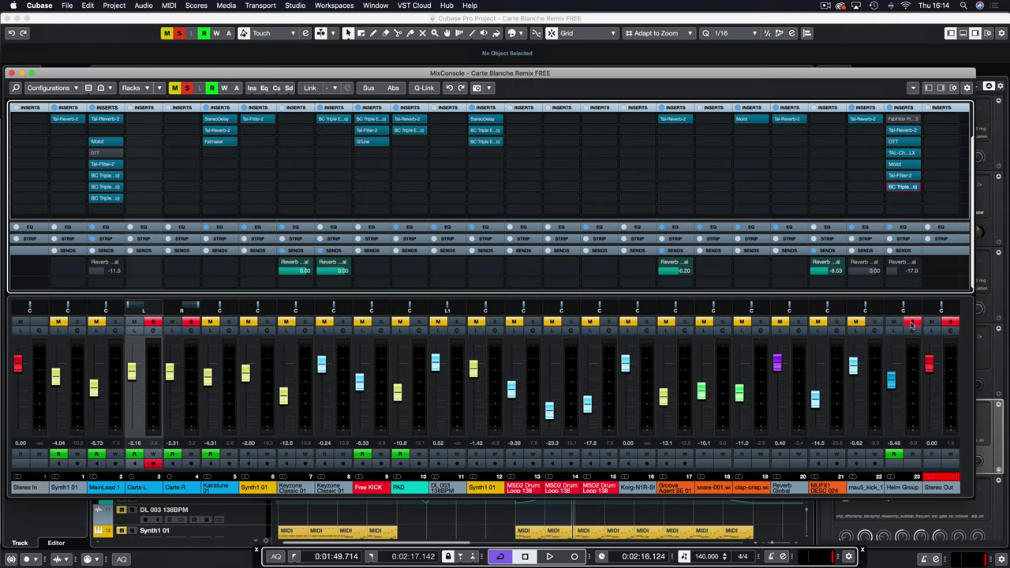
# Compare the Helm Group during playback with its inserts bypassed and its 2 LMF equalizer band off, restore both, and close its channel settings
pyautogui.click(889, 110)
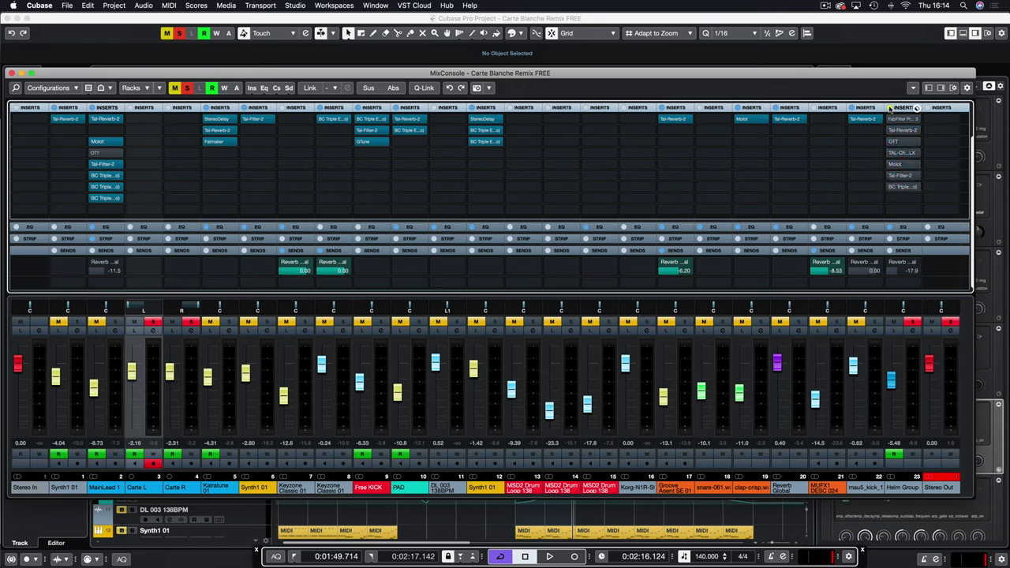
pyautogui.press('space')
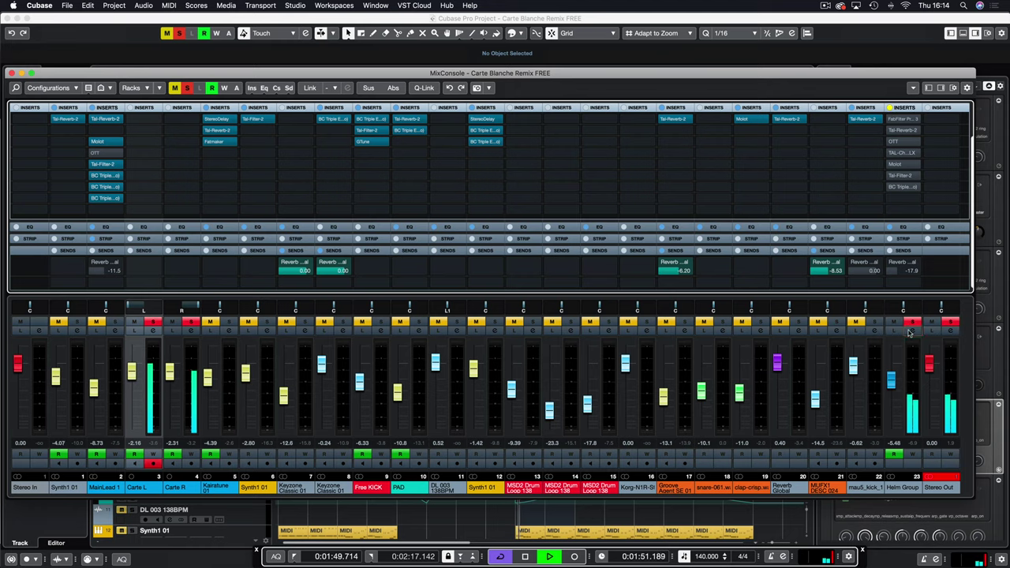
pyautogui.click(911, 331)
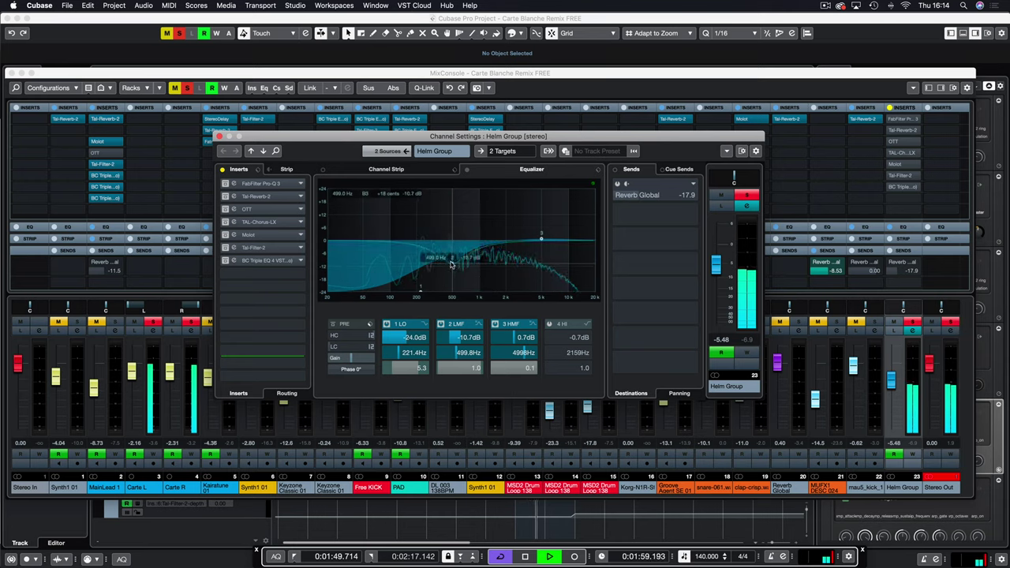
pyautogui.click(442, 325)
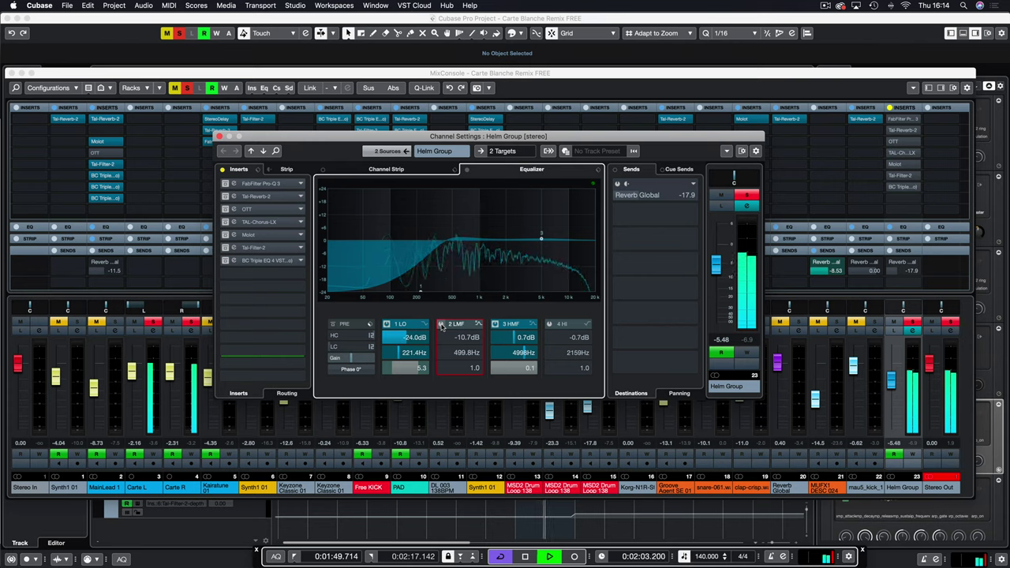
pyautogui.click(441, 325)
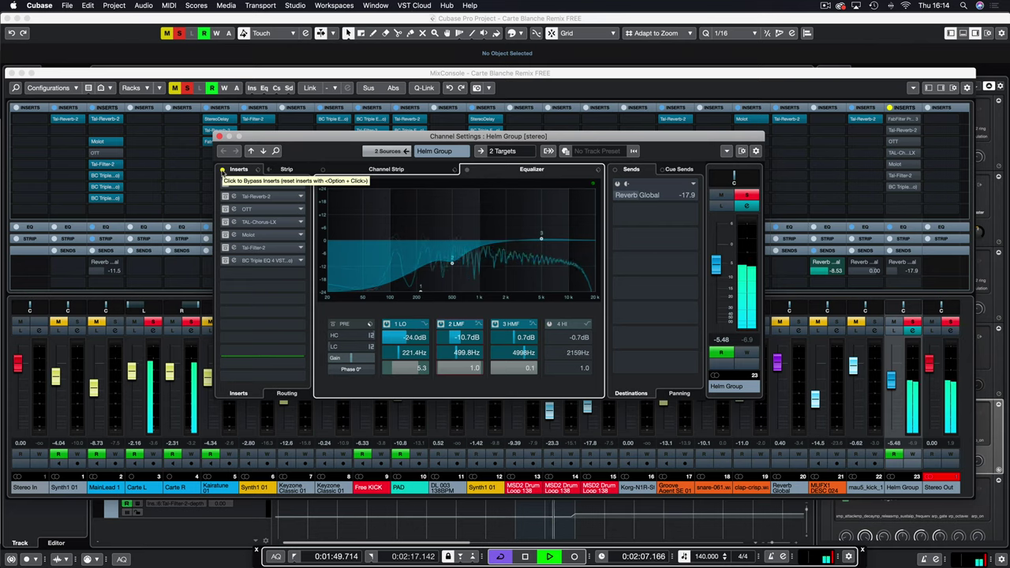
pyautogui.click(223, 170)
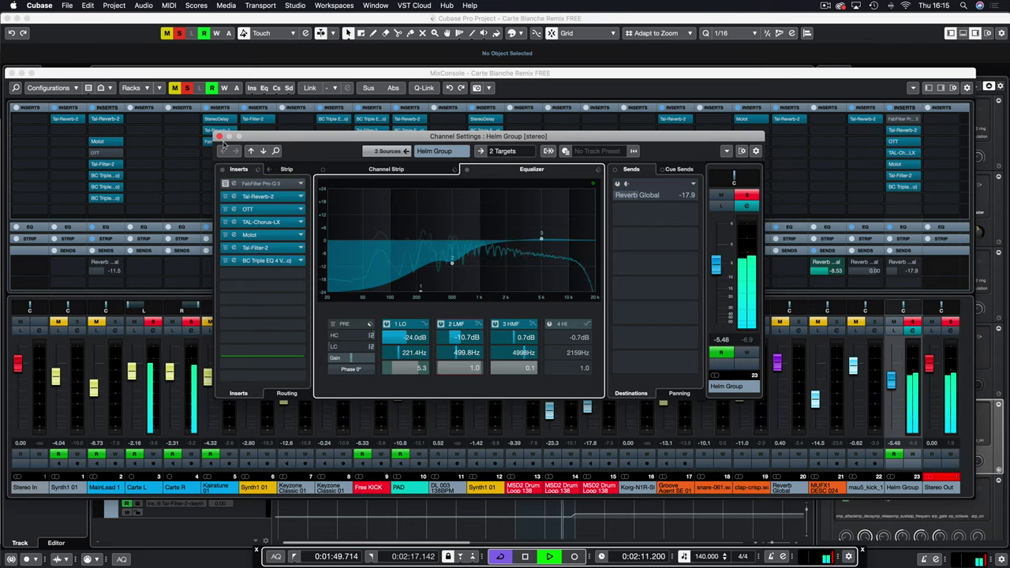
pyautogui.press('super+w')
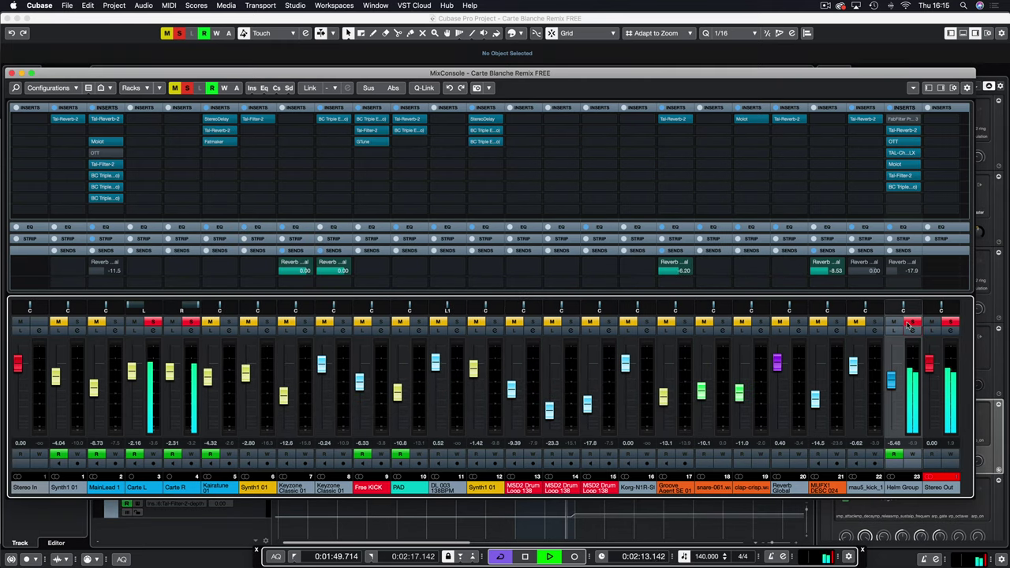
# Stop playback, clear the Helm Group solo, solo Kairatune 01 instead, and close the MixConsole
pyautogui.press('space')
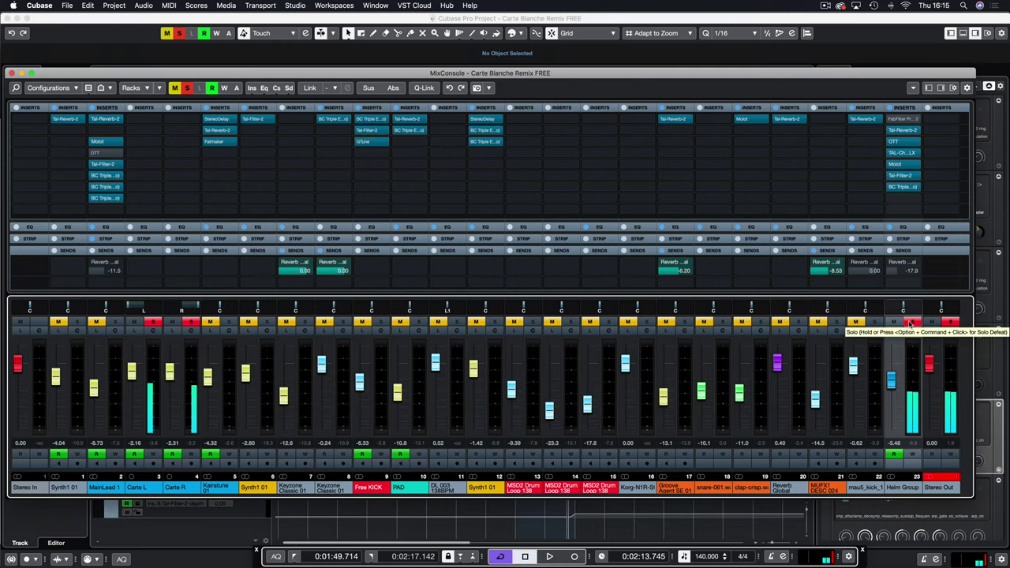
pyautogui.click(911, 324)
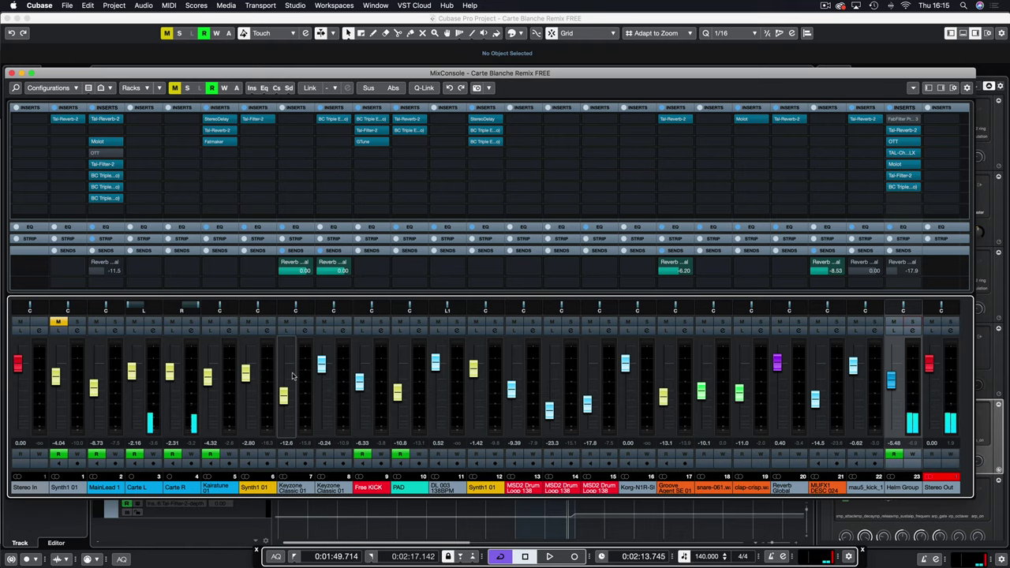
pyautogui.click(227, 322)
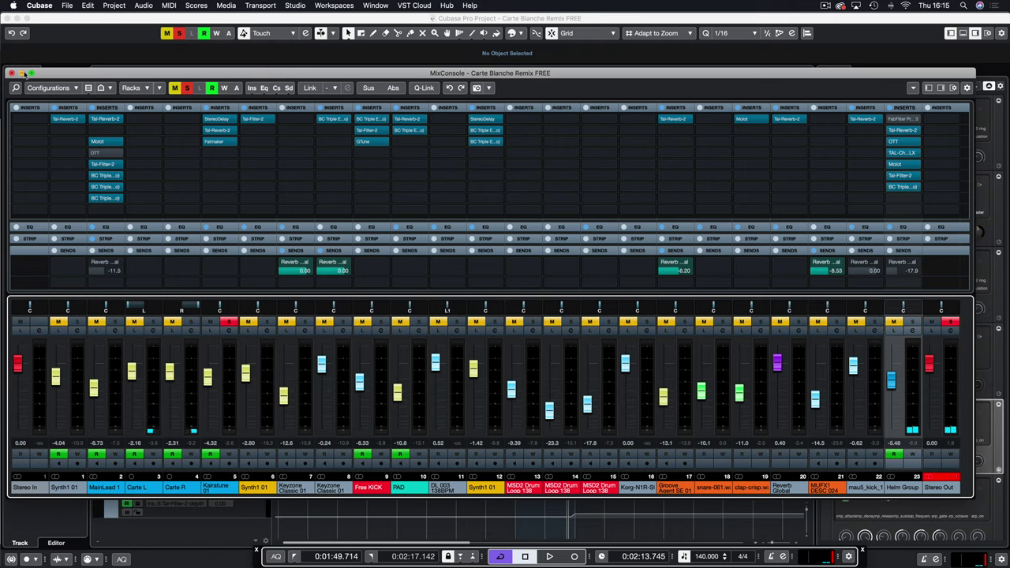
pyautogui.click(12, 73)
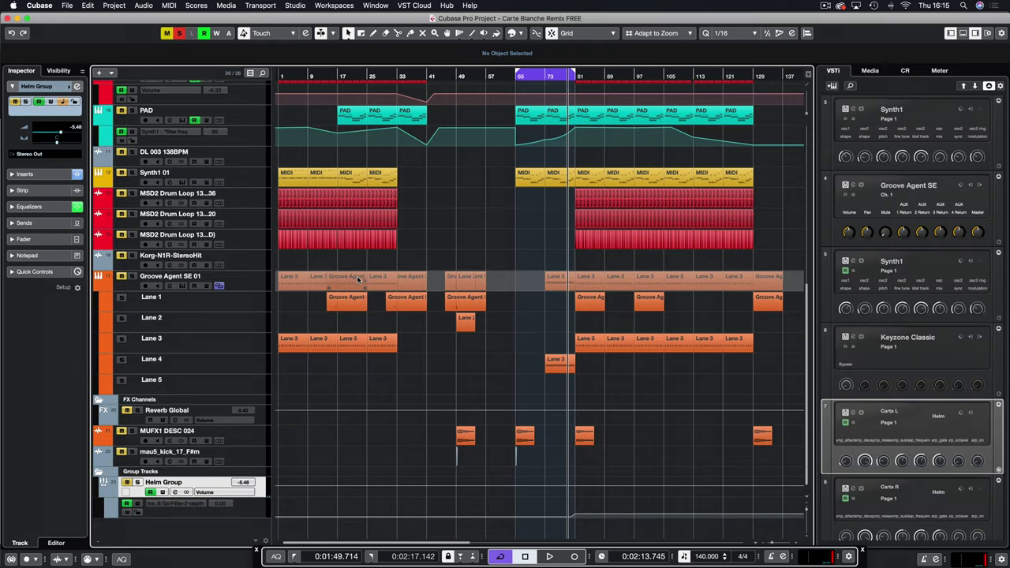
# Loop playback over the two Kairatune 01 clips spanning bars 17 to 33 and reopen the MixConsole
pyautogui.scroll(5, 393, 146)
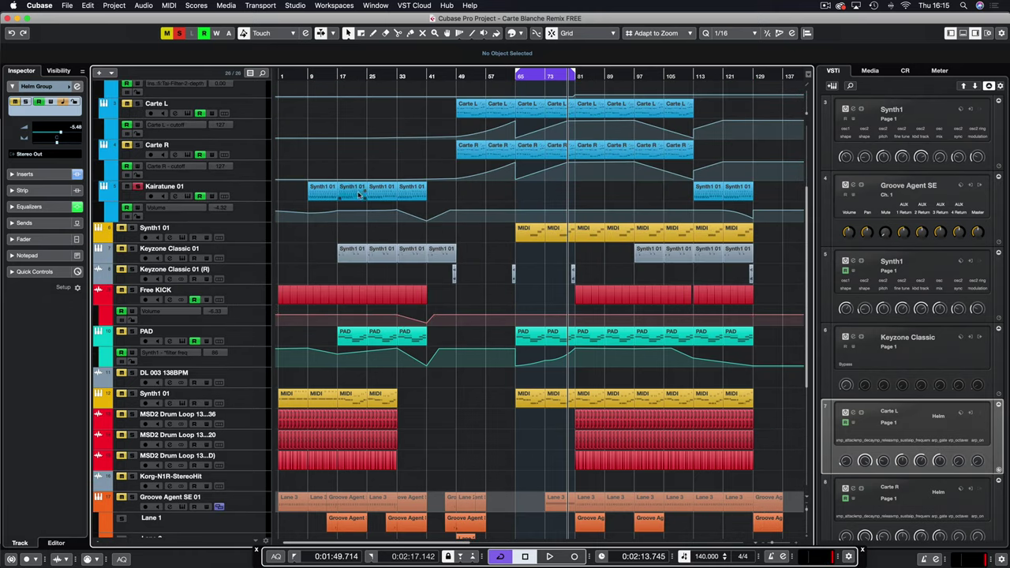
pyautogui.moveTo(354, 175); pyautogui.dragTo(379, 191)
pyautogui.press('p')
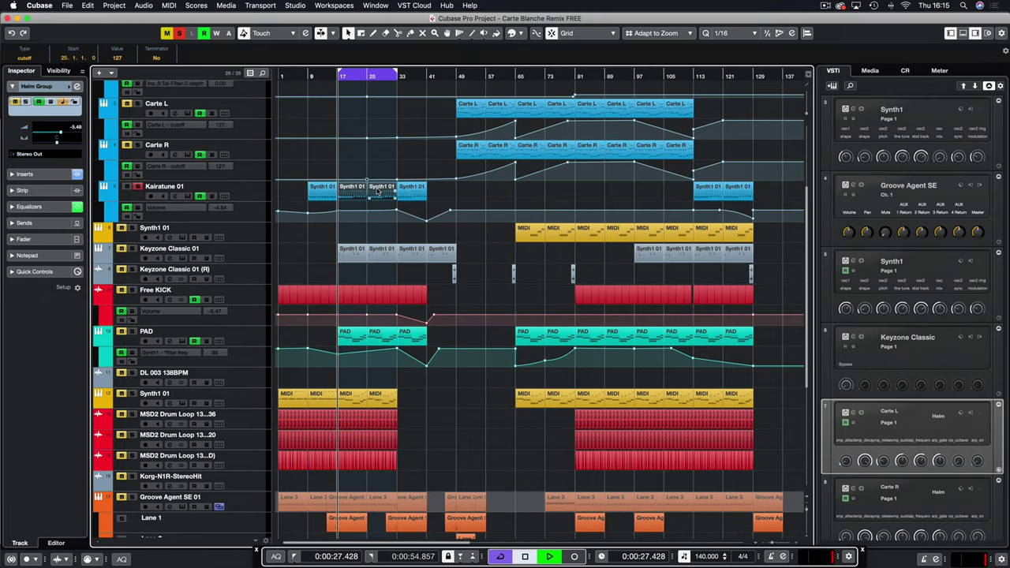
pyautogui.press('space')
pyautogui.press('F3')
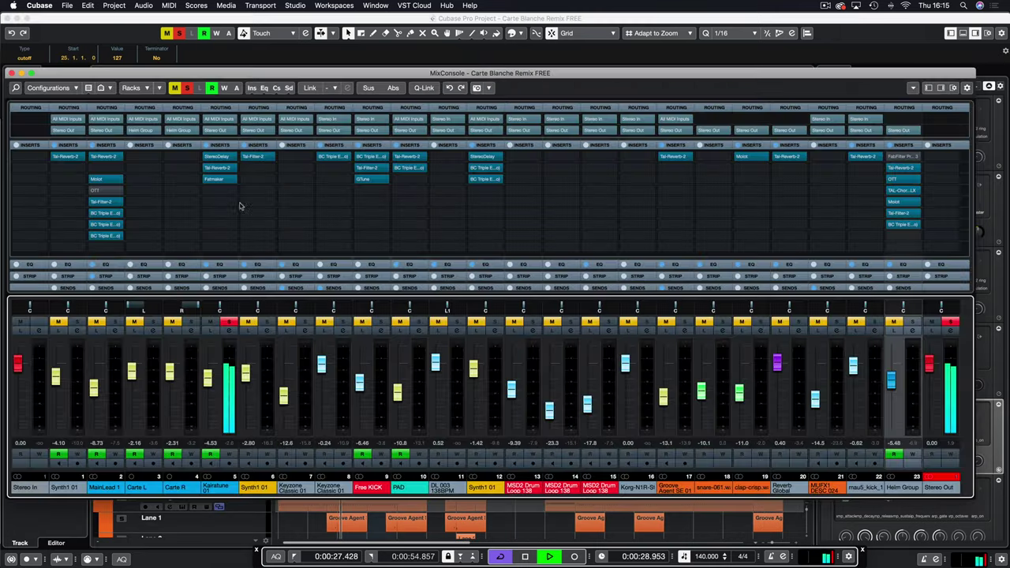
# Open the StereoDelay insert on Kairatune 01, examine its two delay sections, and close its window
pyautogui.click(210, 156)
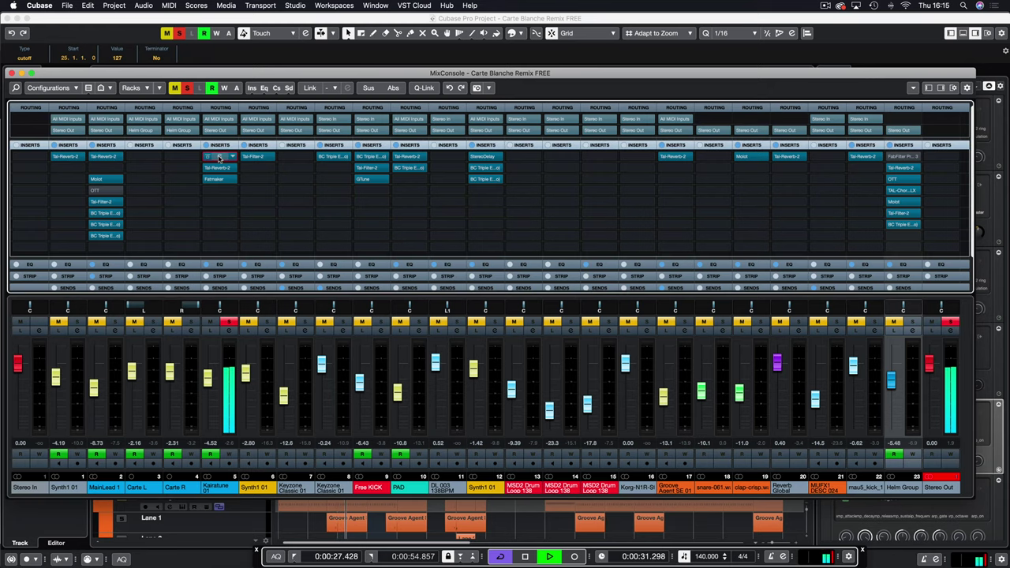
pyautogui.moveTo(489, 207); pyautogui.dragTo(386, 144)
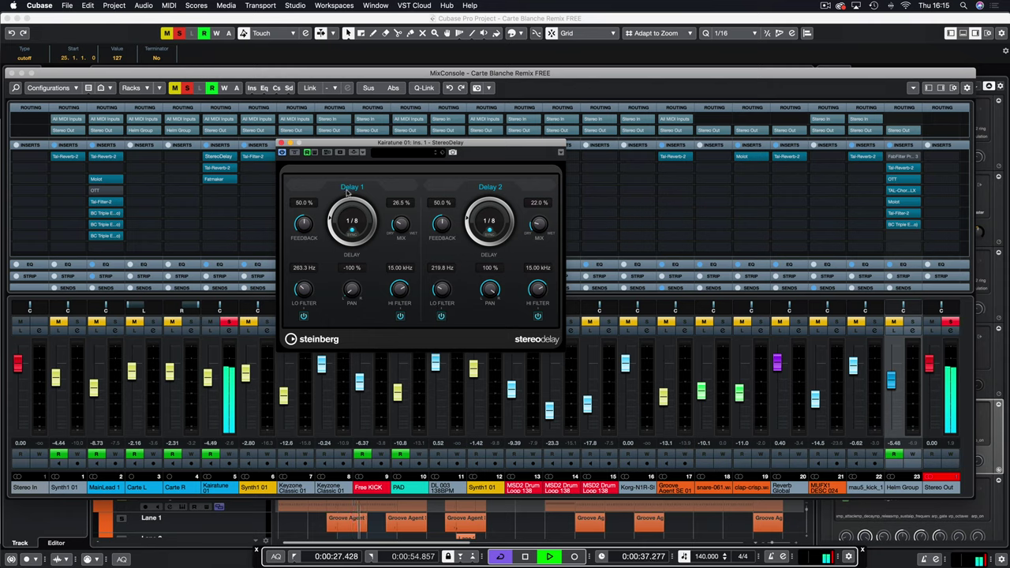
pyautogui.click(281, 144)
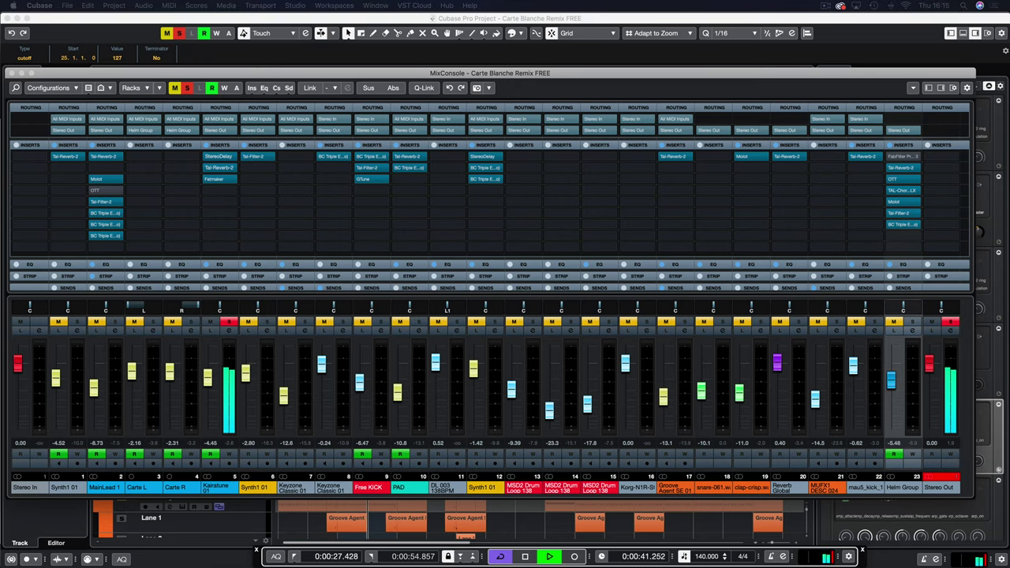
# View the Tal-Reverb-2 and Fatmaker inserts on Kairatune 01 during playback, closing each window after examining it
pyautogui.click(218, 167)
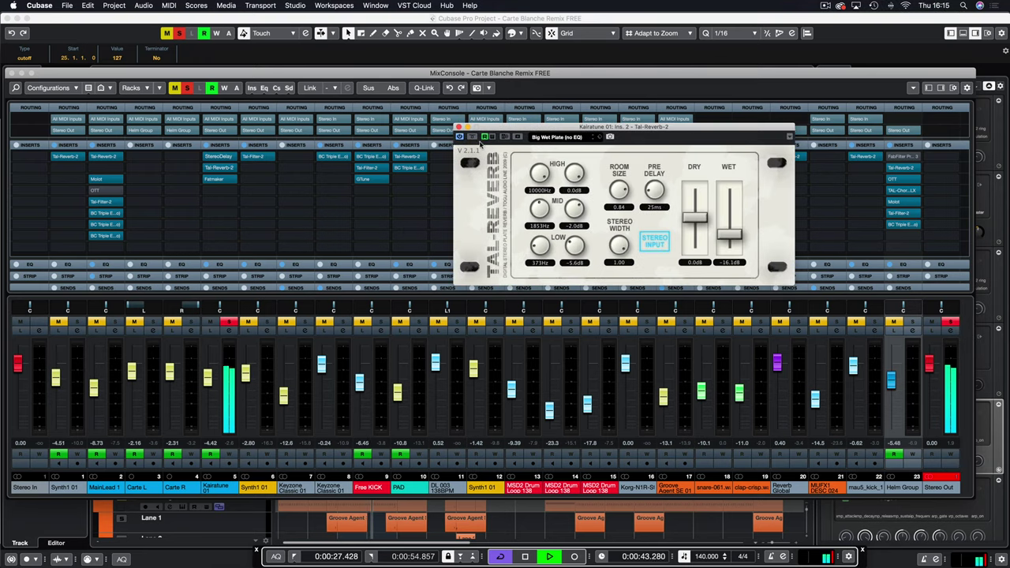
pyautogui.click(459, 128)
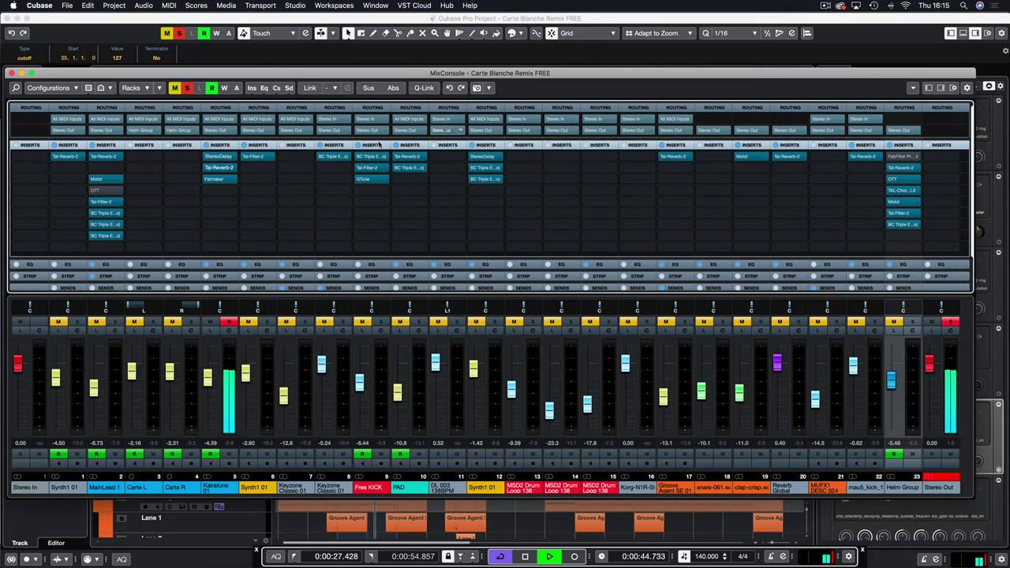
pyautogui.click(219, 178)
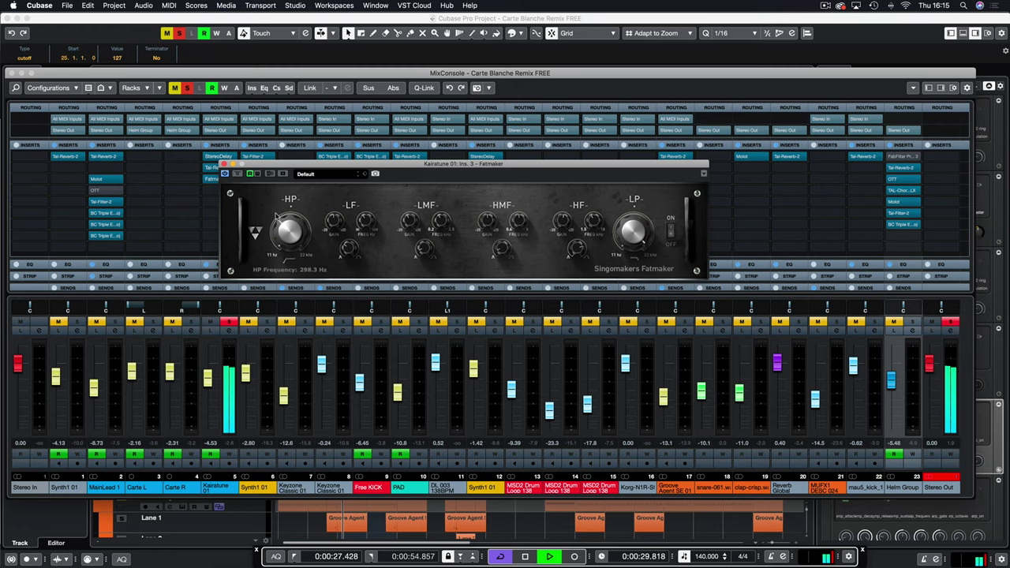
pyautogui.click(224, 165)
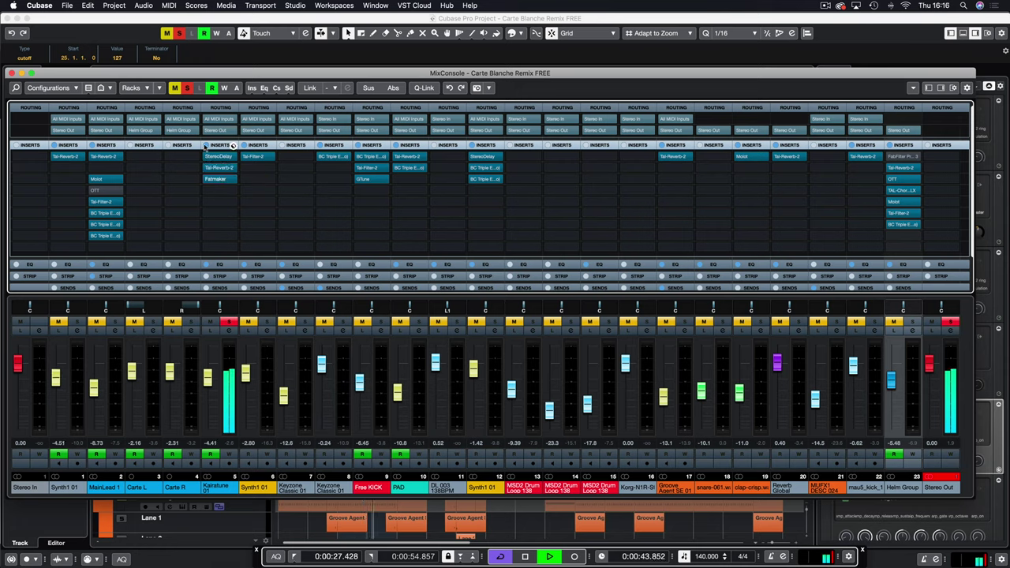
# Examine Kairatune 01's equalizer in its channel settings, compare with inserts and EQ bypassed, restore both, and close the window
pyautogui.click(229, 330)
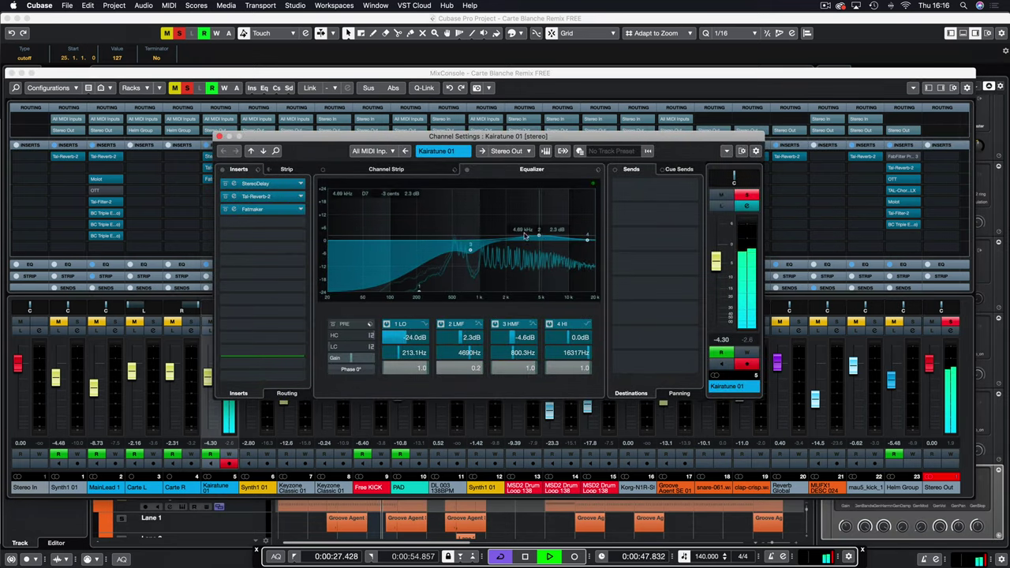
pyautogui.click(495, 324)
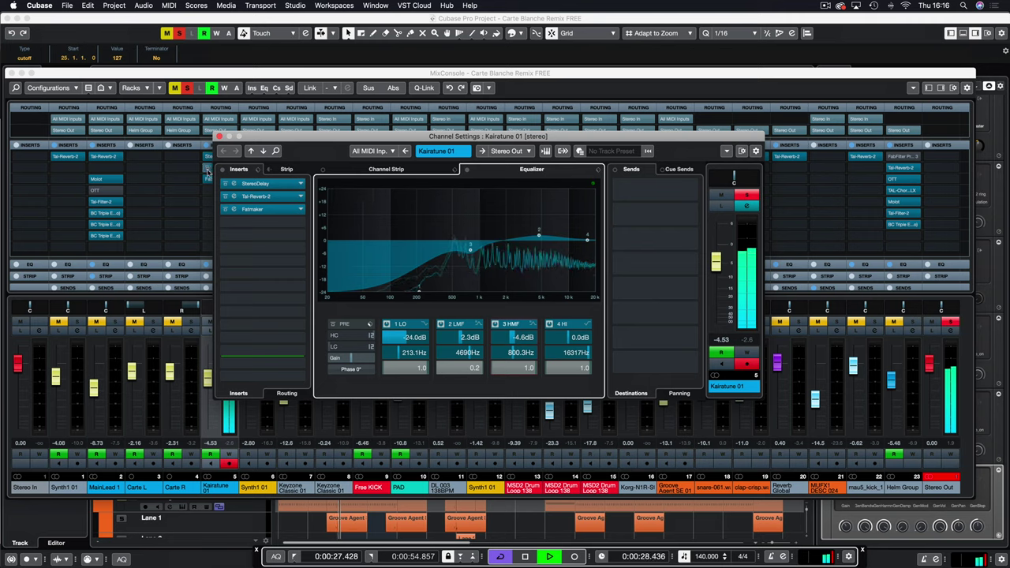
pyautogui.click(222, 170)
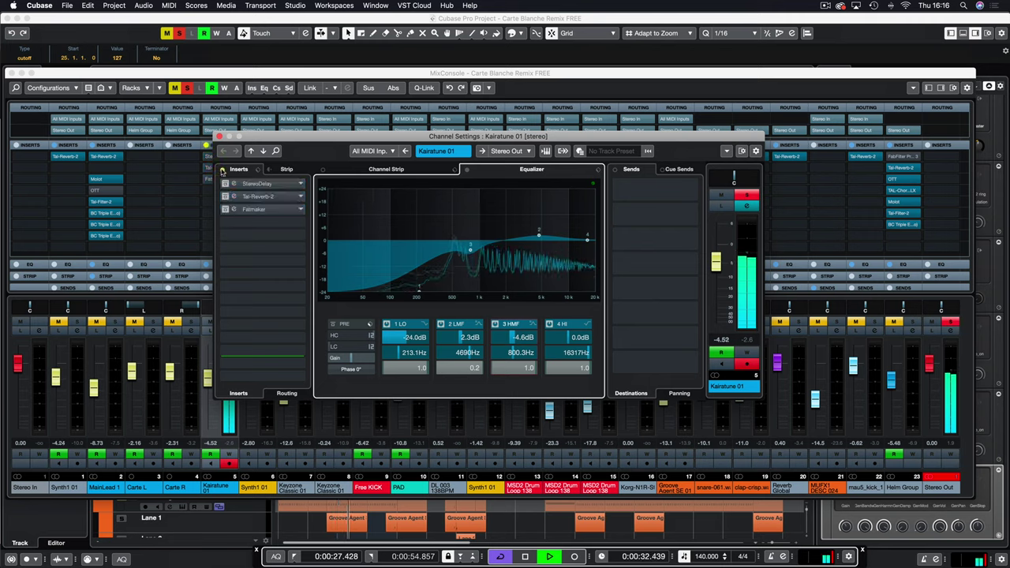
pyautogui.click(466, 170)
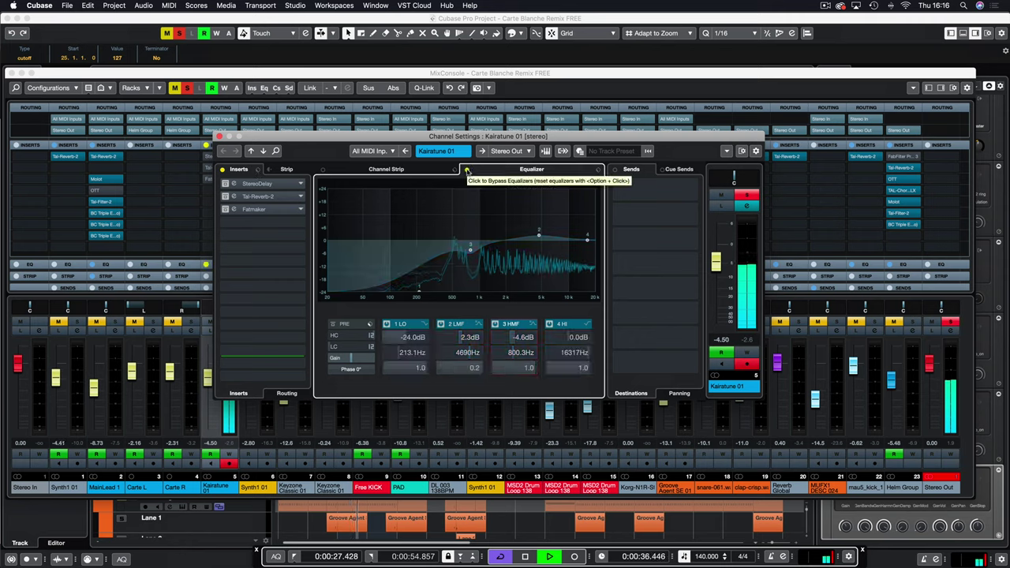
pyautogui.click(466, 170)
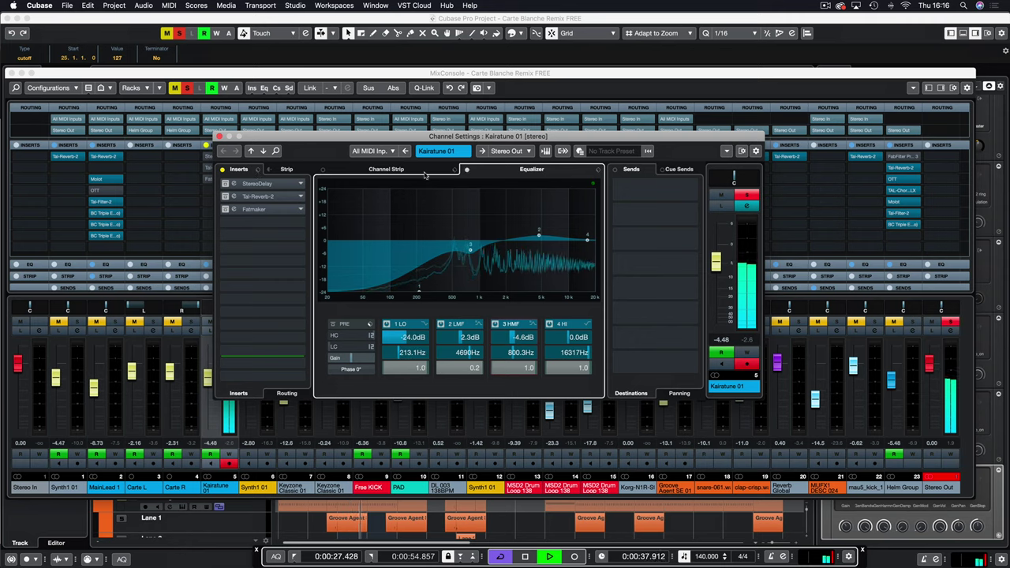
pyautogui.click(222, 170)
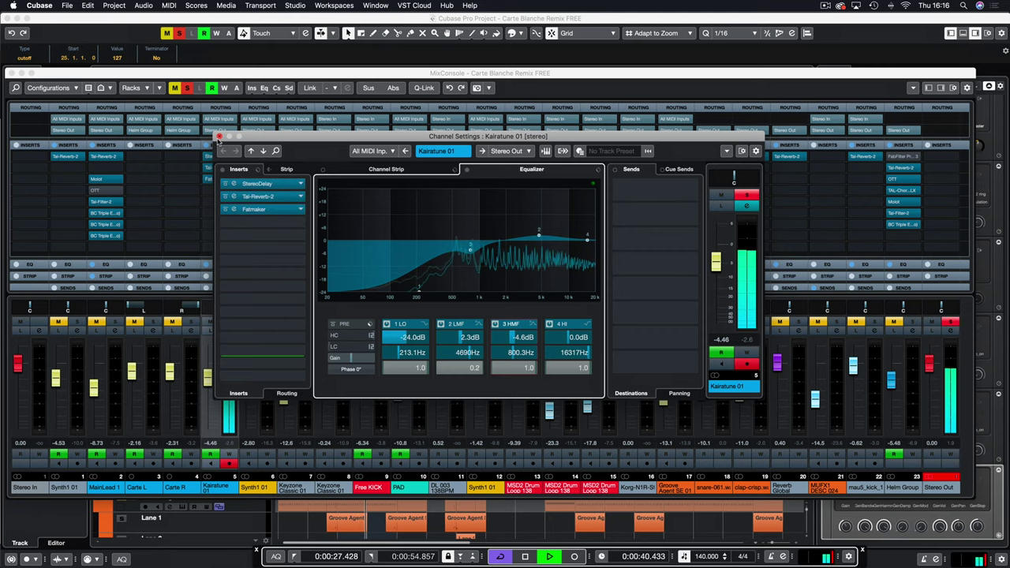
pyautogui.click(220, 135)
# Solo the Synth1 01 channel next to Kairatune 01, close the MixConsole, and play the arrangement from bar 65
pyautogui.moveTo(309, 251)
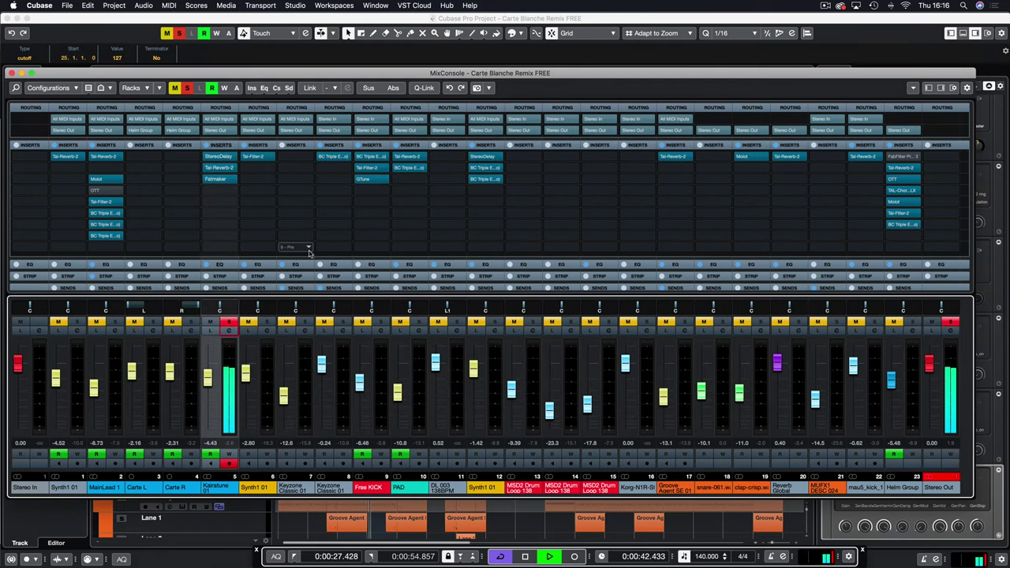
pyautogui.click(267, 322)
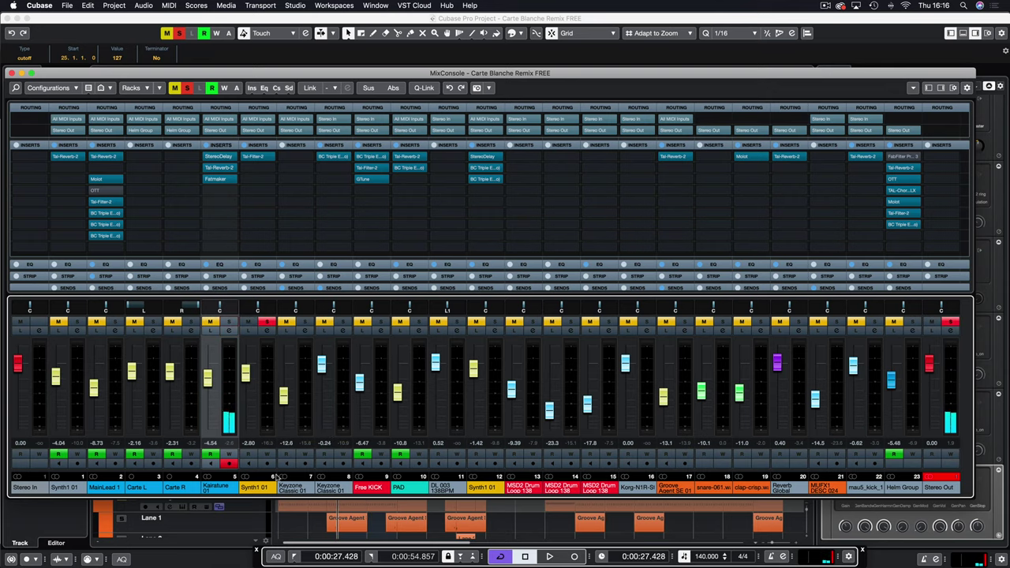
pyautogui.press('space')
pyautogui.press('F3')
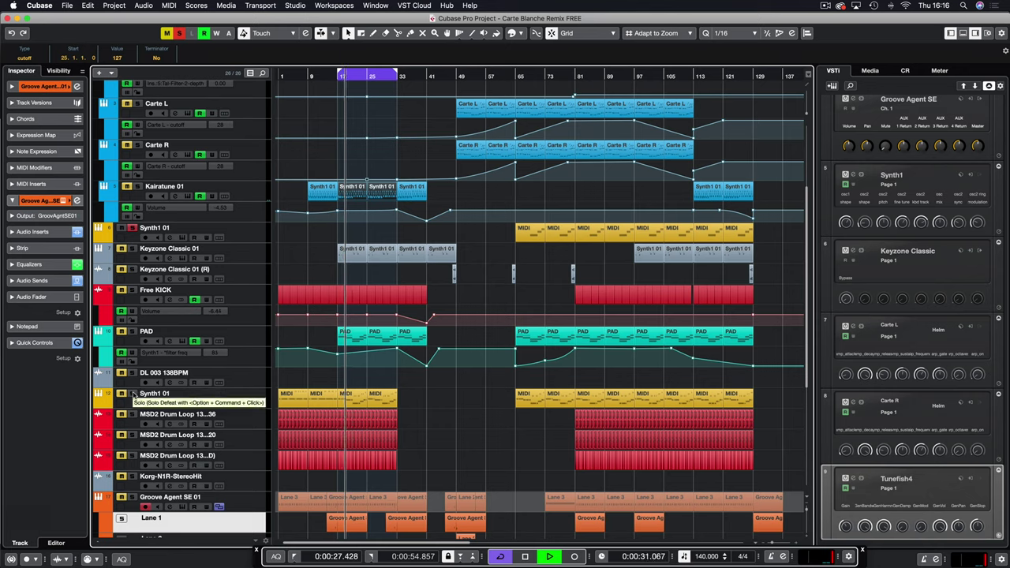
pyautogui.click(515, 75)
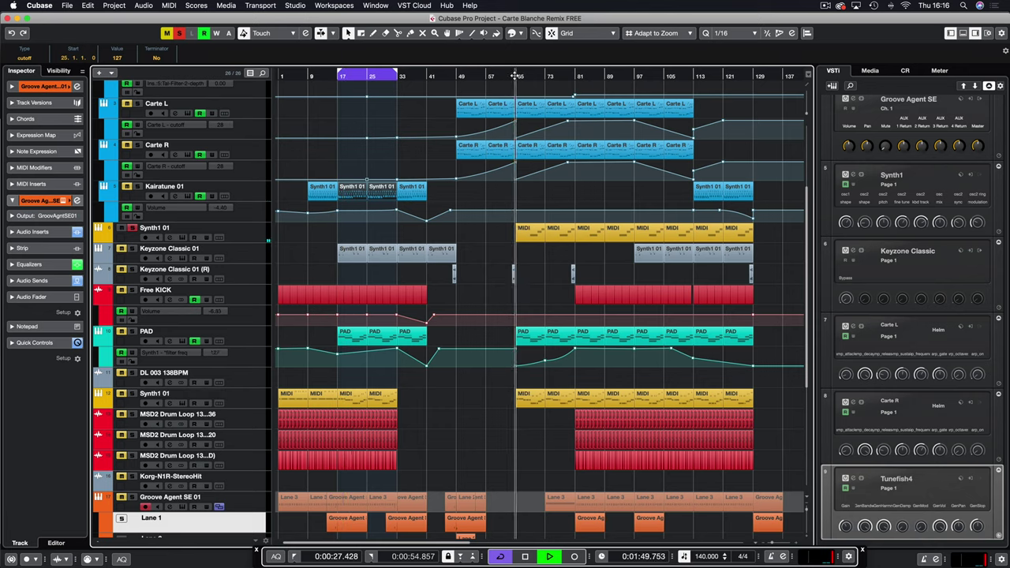
# Open the Synth1 instrument on the soloed Synth1 01 track to view its settings, close it, stop playback, and reopen the MixConsole
pyautogui.click(235, 229)
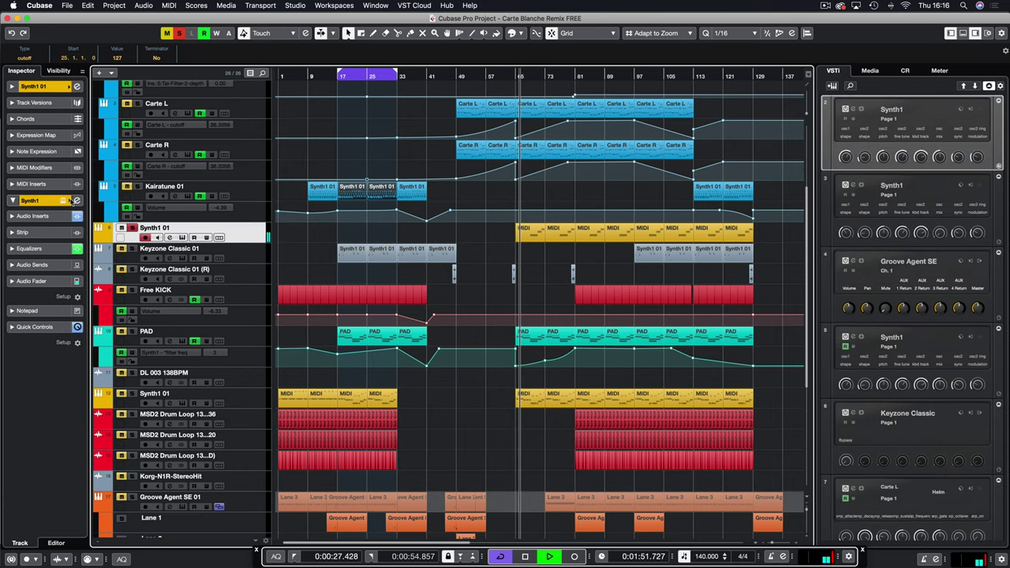
pyautogui.moveTo(473, 132); pyautogui.dragTo(446, 68)
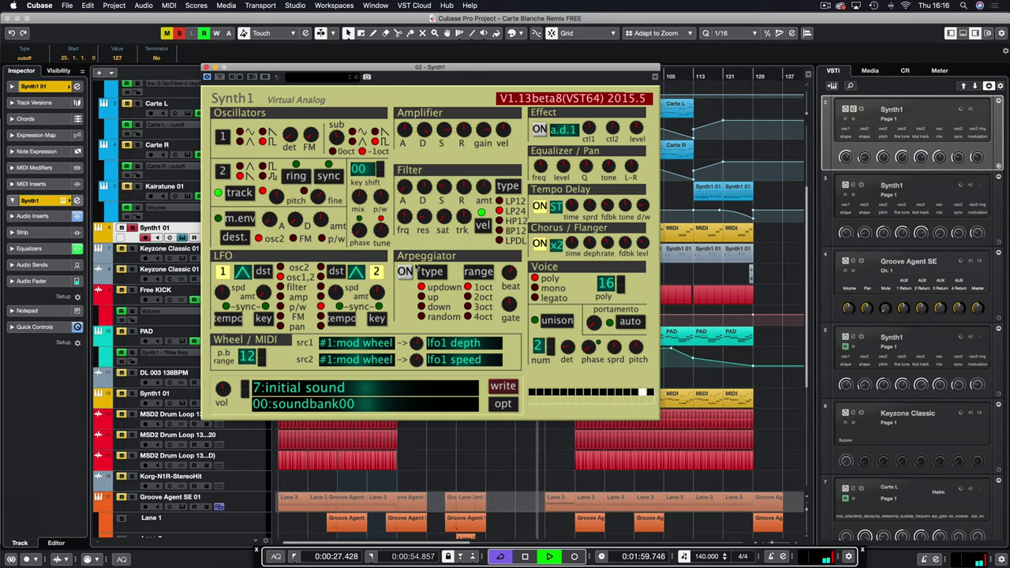
pyautogui.click(205, 67)
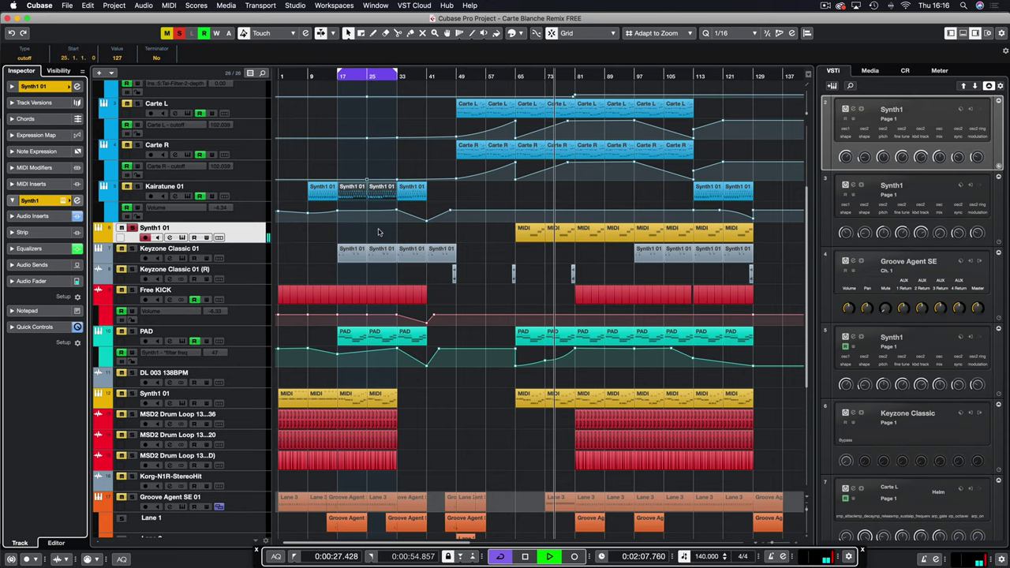
pyautogui.press('space')
pyautogui.press('F3')
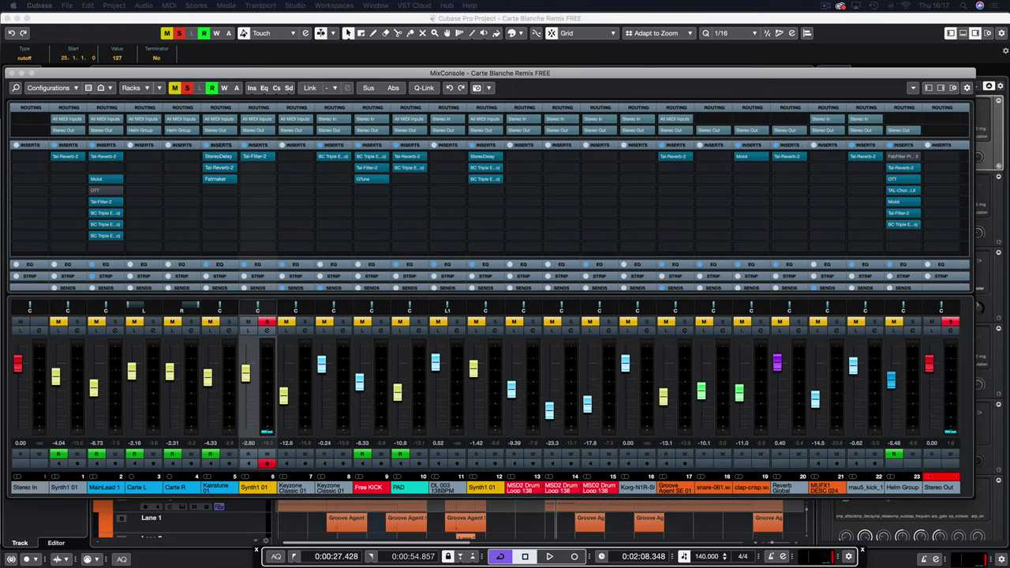
# View the Tal-Filter-2 insert on the soloed Synth1 01 channel, moving its window over the mixer and closing it after examining the curve
pyautogui.click(220, 167)
pyautogui.moveTo(753, 17); pyautogui.dragTo(458, 162)
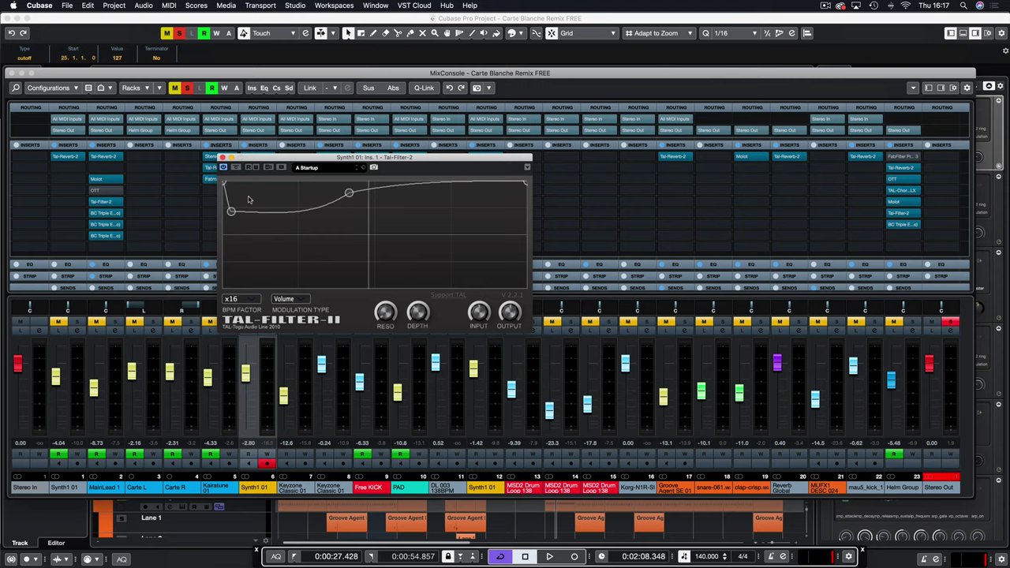
pyautogui.click(222, 158)
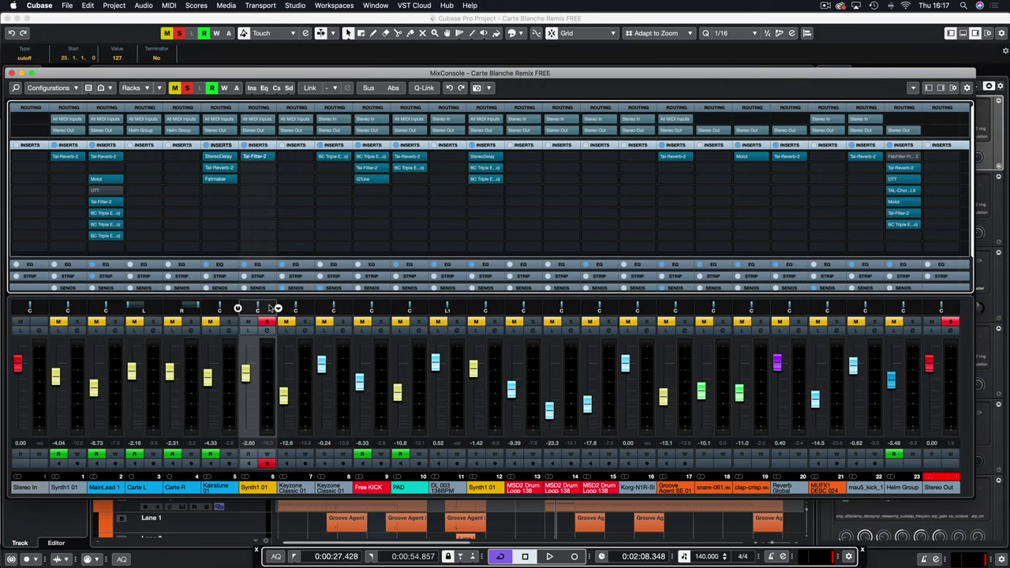
# Examine the soloed Synth1 01 channel's equalizer in its channel settings, restart playback to listen, and close the window
pyautogui.click(268, 331)
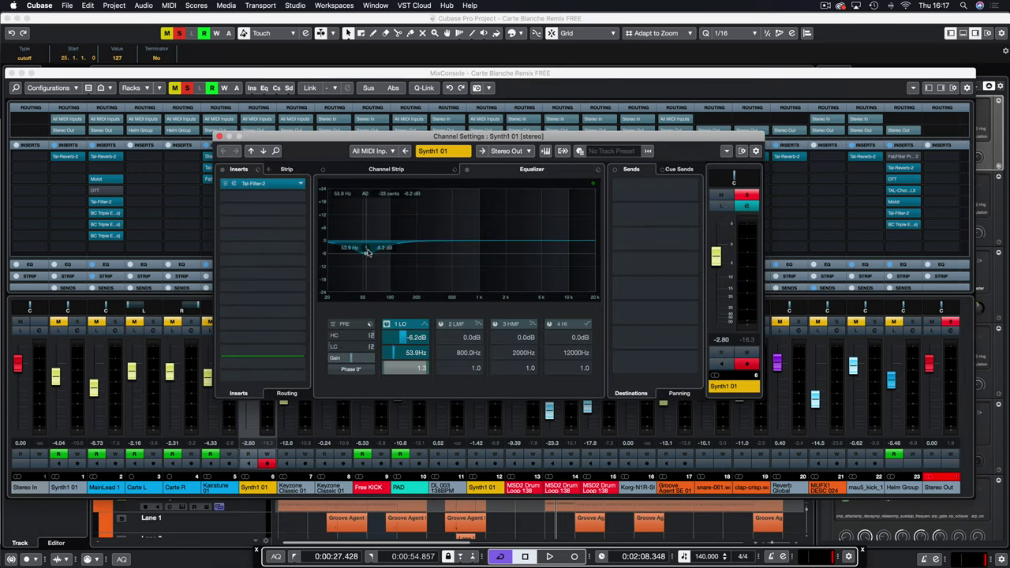
pyautogui.press('space')
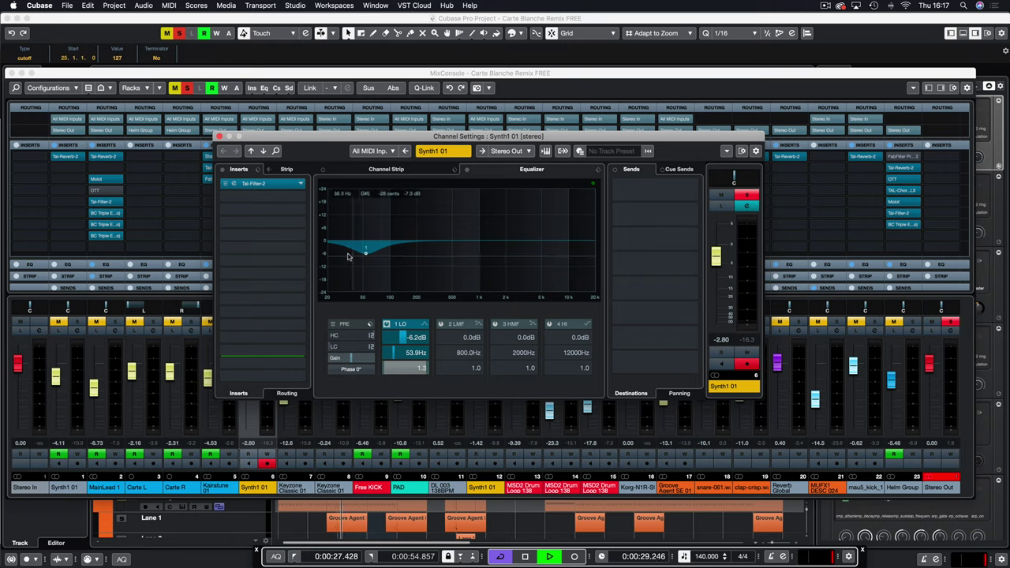
pyautogui.press('space')
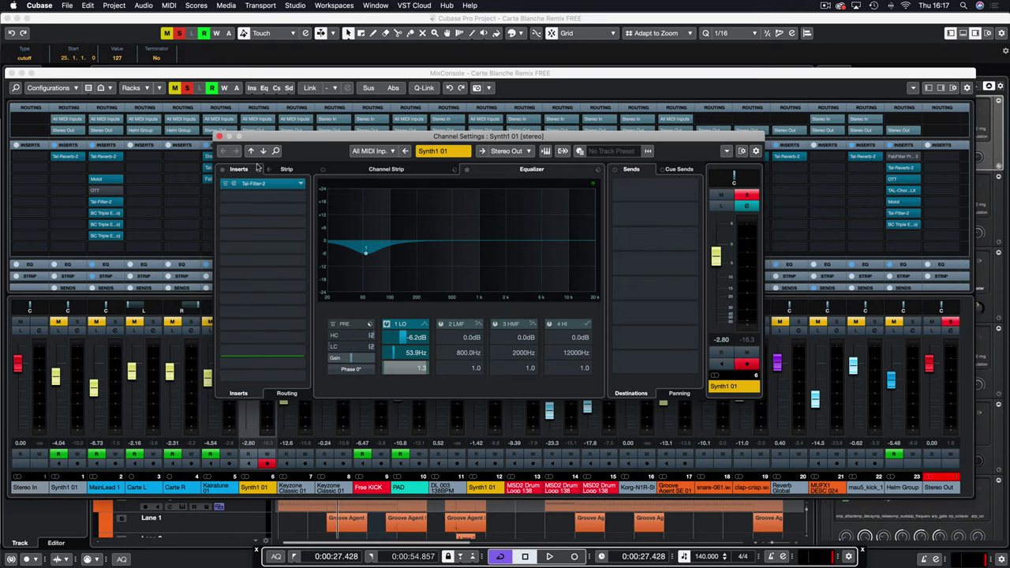
pyautogui.press('space')
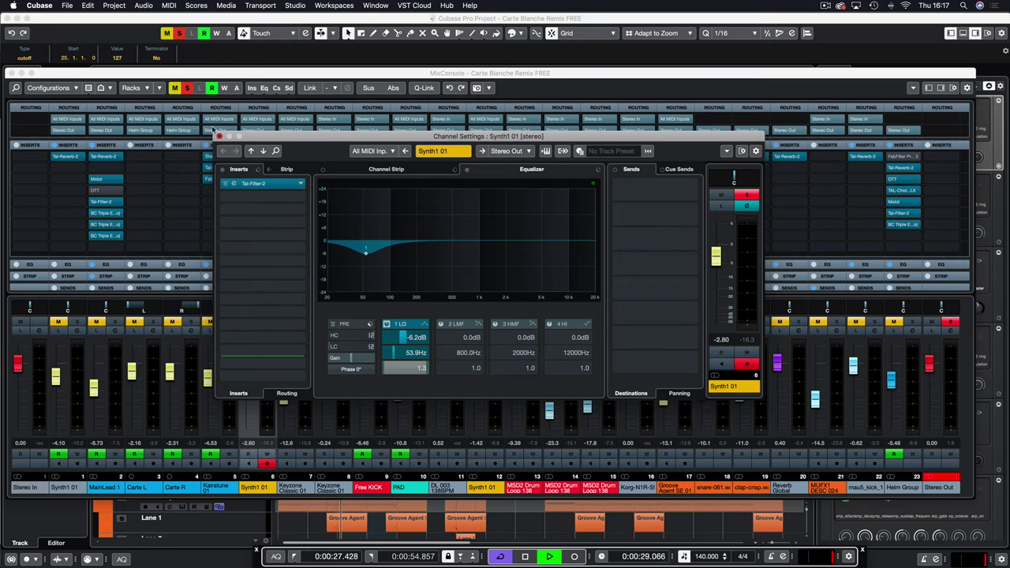
pyautogui.click(219, 135)
# Play the arrangement from bar 65 and rename the soloed Synth1 01 track as SUB
pyautogui.click(517, 75)
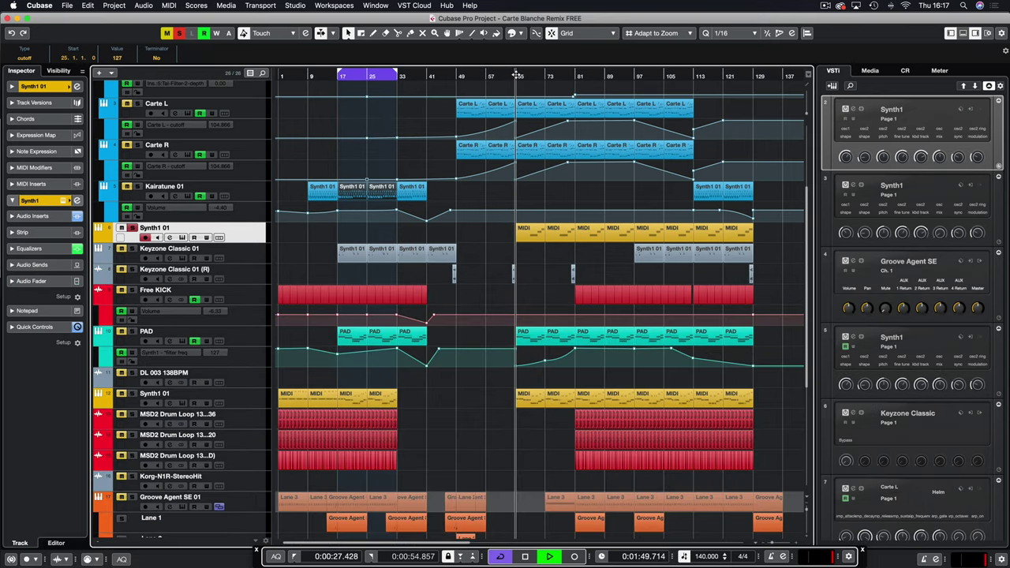
pyautogui.doubleClick(167, 229)
pyautogui.scroll(2, 167, 229)
pyautogui.write('SUB')
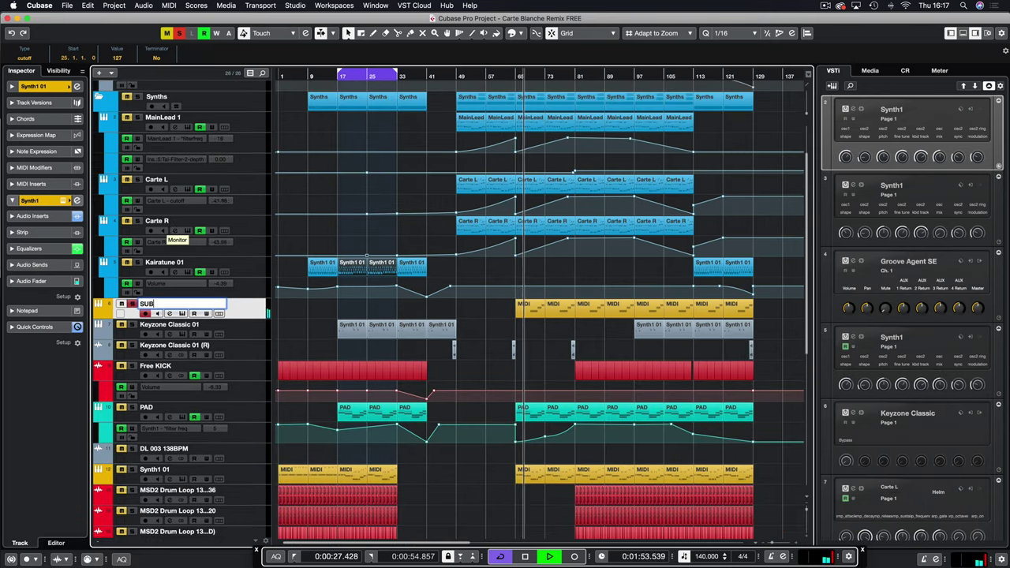
pyautogui.press('Return')
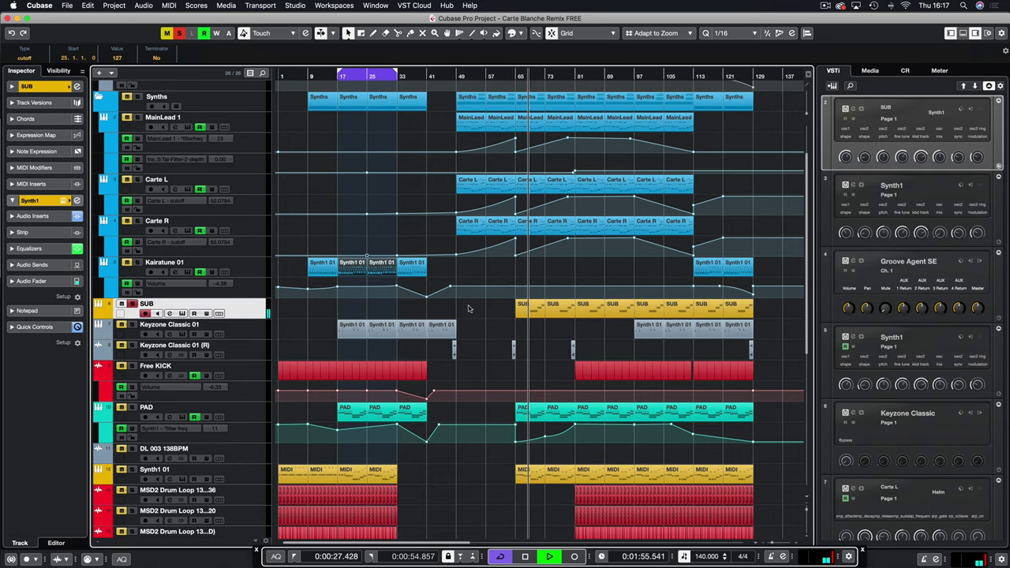
# Move the other yellow Synth1 01 track directly below the SUB track and bring up the MixConsole
pyautogui.scroll(-5, 468, 308)
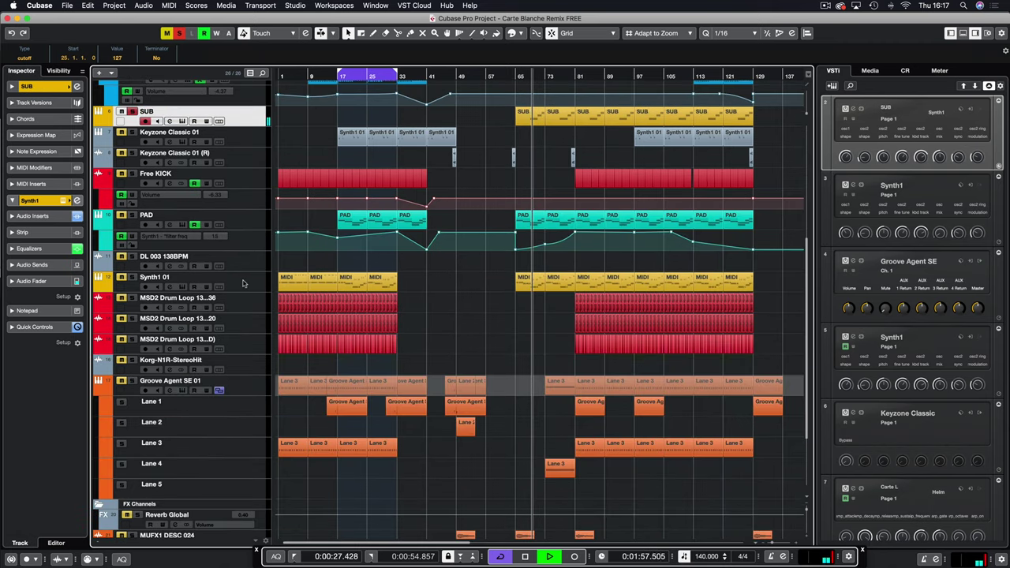
pyautogui.moveTo(243, 283); pyautogui.dragTo(250, 135)
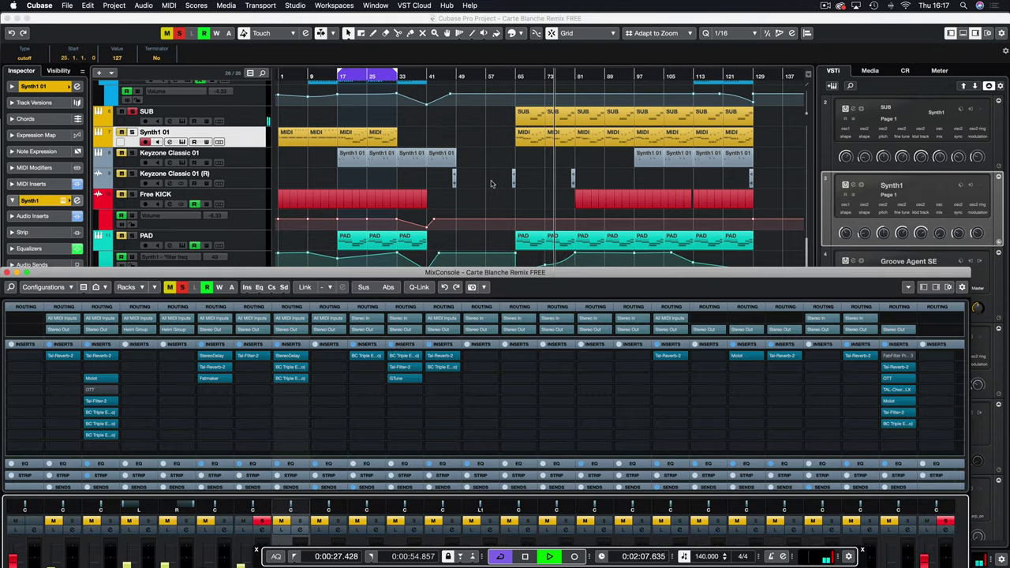
pyautogui.press('F3')
pyautogui.doubleClick(330, 273)
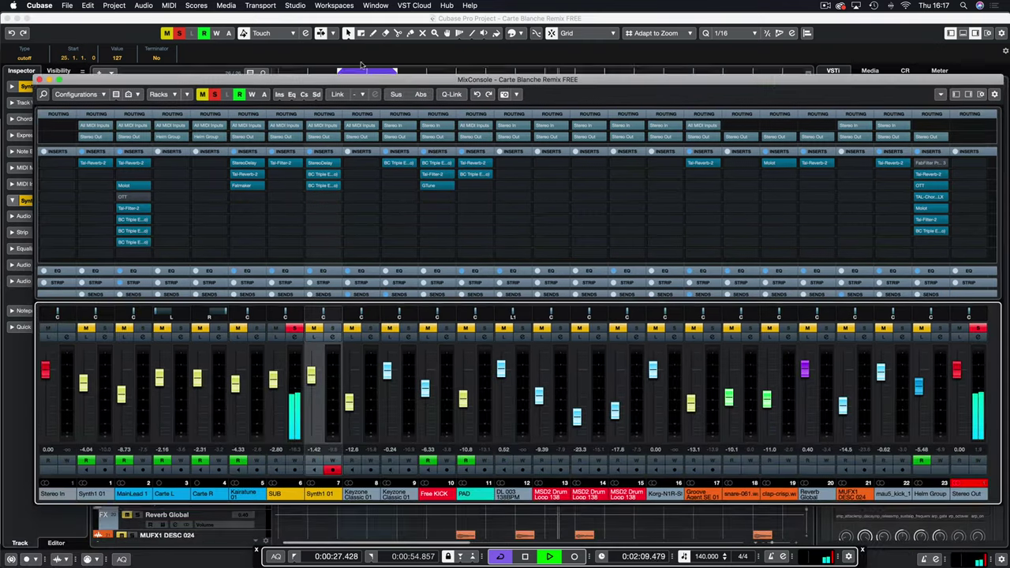
# Switch the solo from SUB to the neighbouring Synth1 01 channel and start playback
pyautogui.click(293, 309)
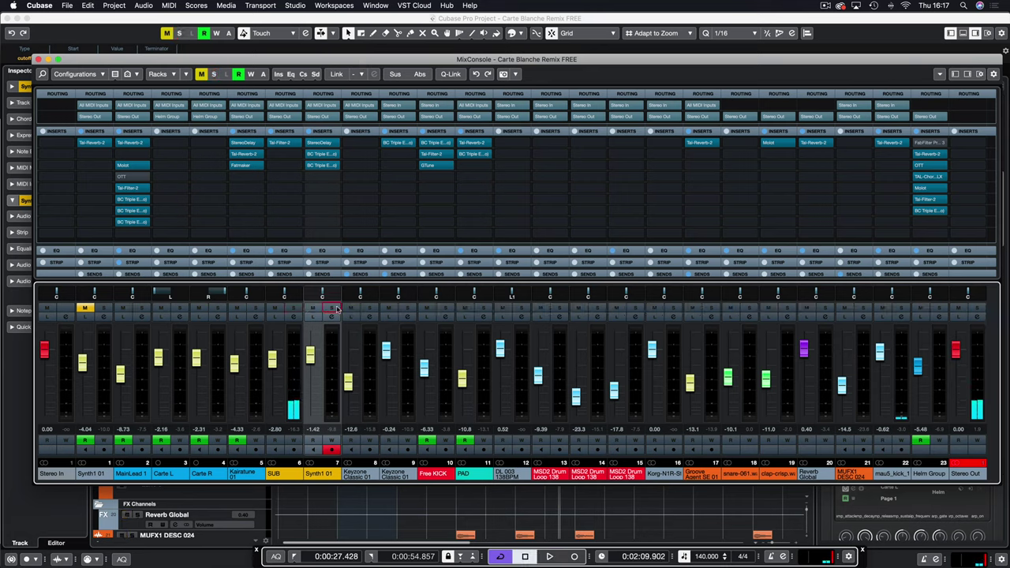
pyautogui.click(335, 309)
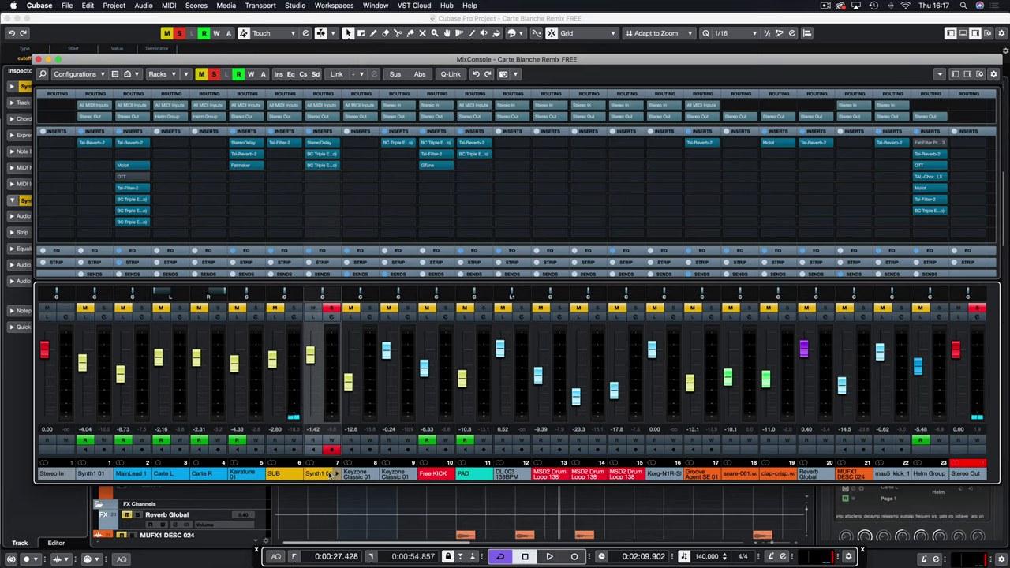
pyautogui.press('space')
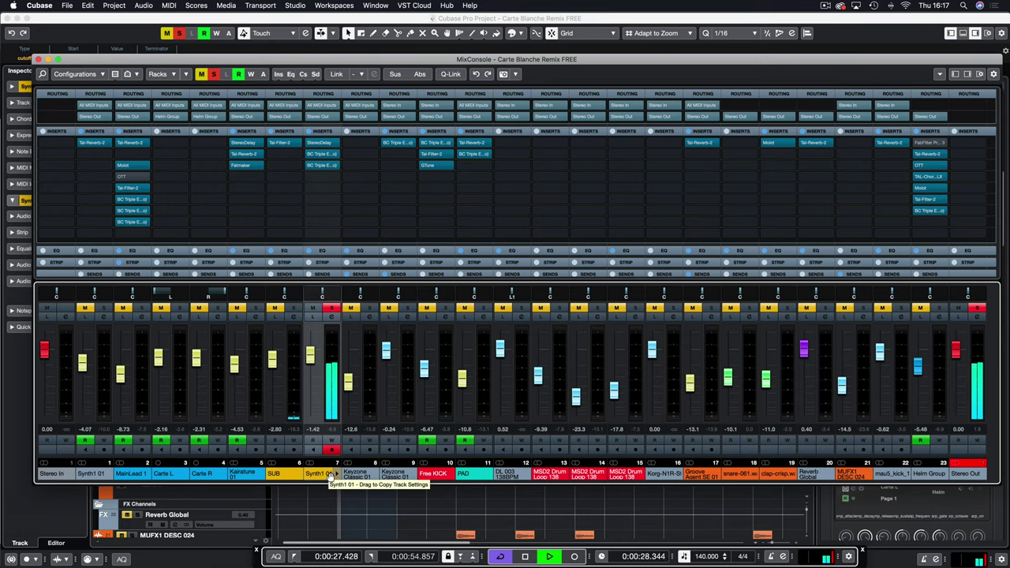
# View the StereoDelay and both BC Triple EQ 4 inserts on Synth1 01 during playback, closing their windows after examining them
pyautogui.click(322, 143)
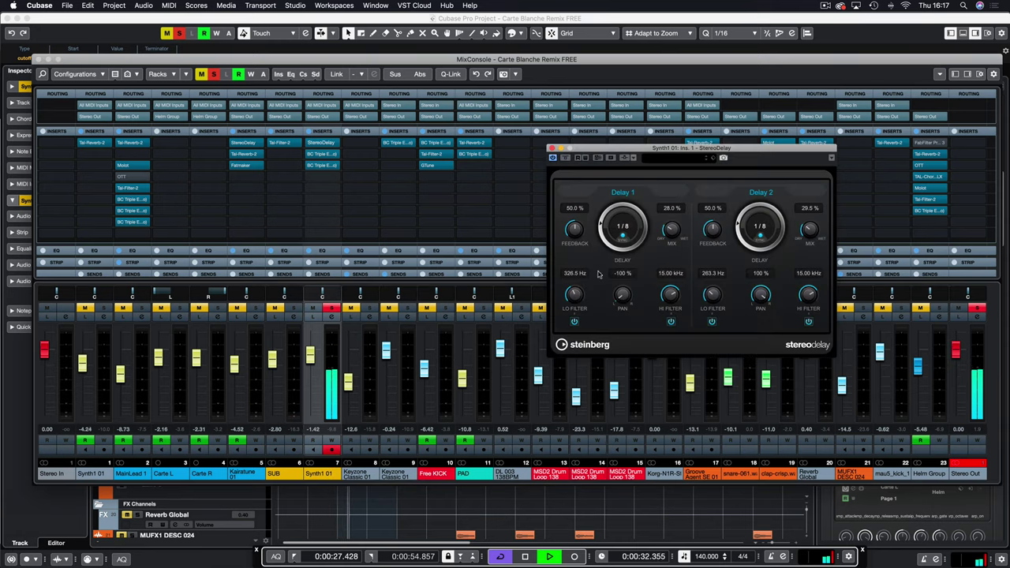
pyautogui.click(551, 149)
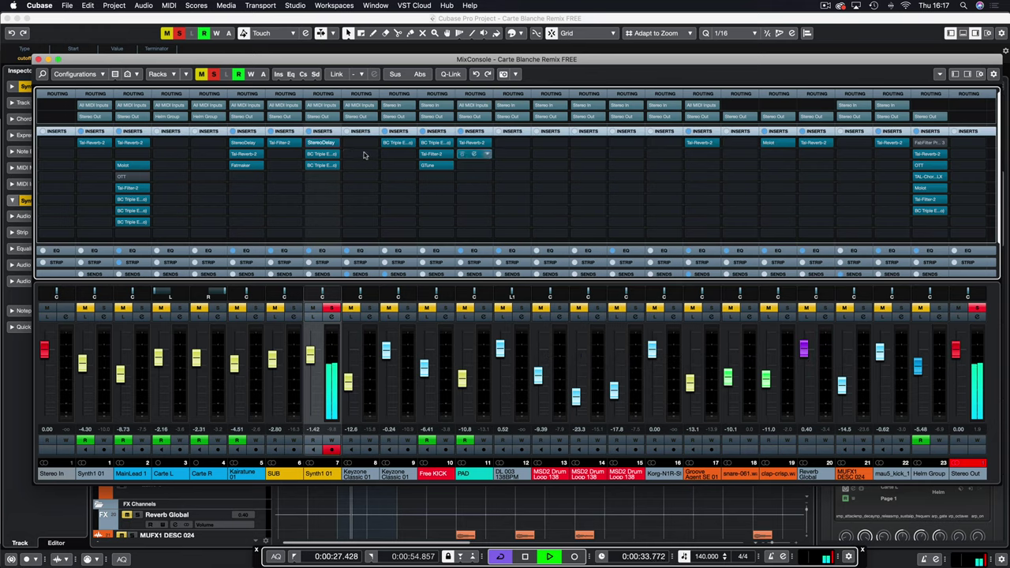
pyautogui.doubleClick(320, 154)
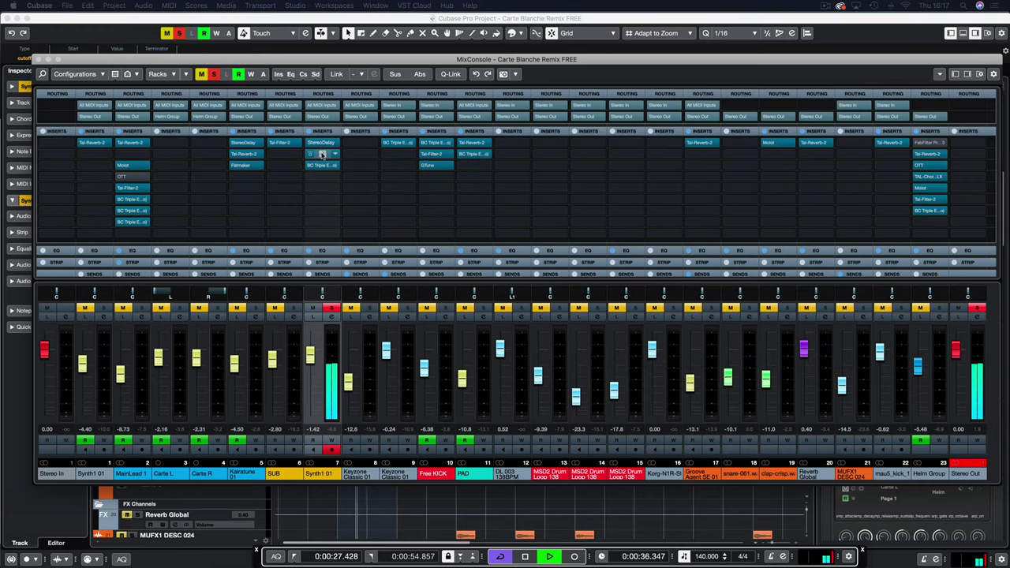
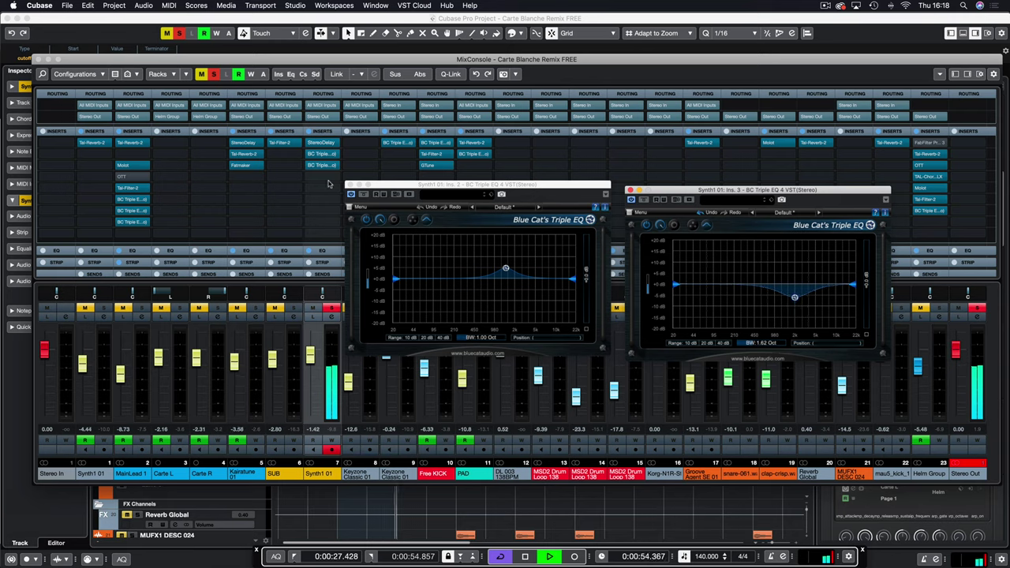
pyautogui.click(348, 187)
pyautogui.click(630, 190)
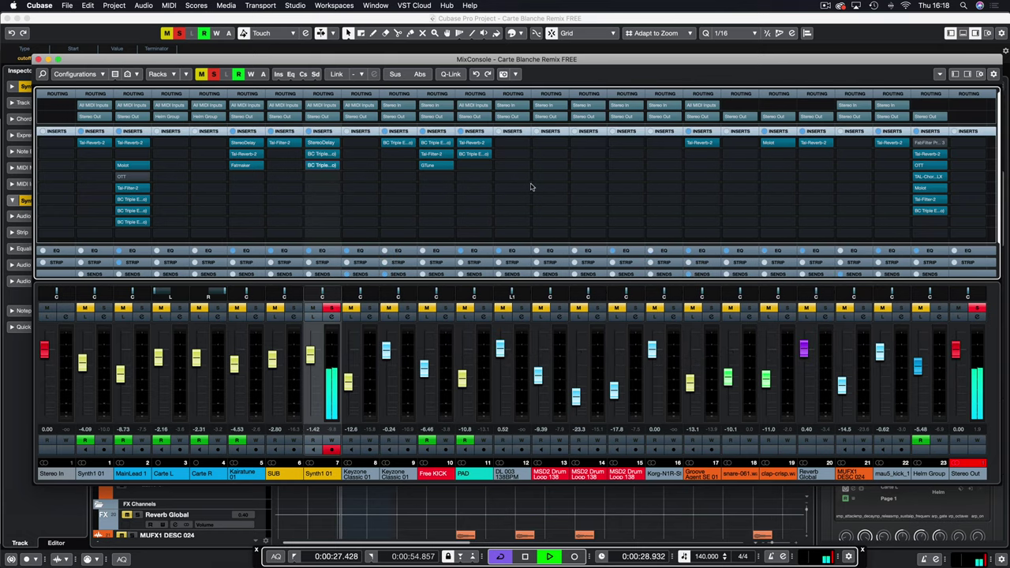
# Examine Synth1 01's equalizer in its channel settings, switching the 1 LO and 2 LMF bands off and back on to compare
pyautogui.click(330, 317)
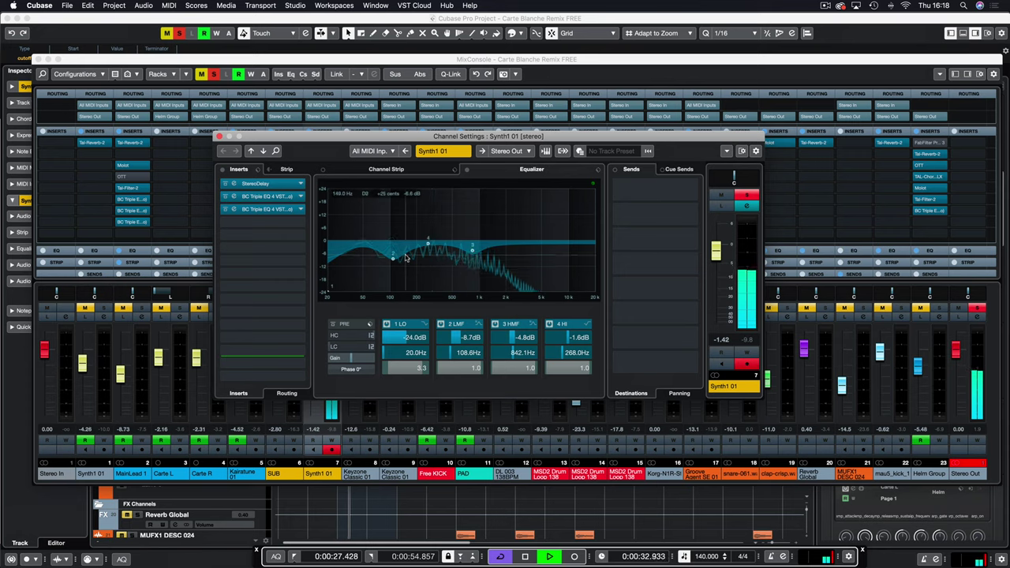
pyautogui.click(386, 324)
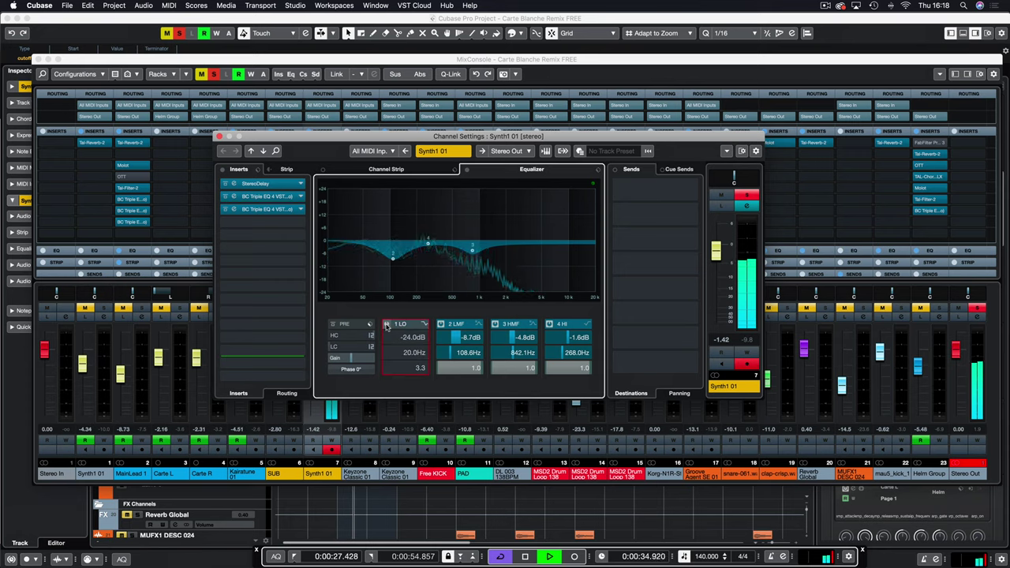
pyautogui.click(386, 325)
pyautogui.click(440, 324)
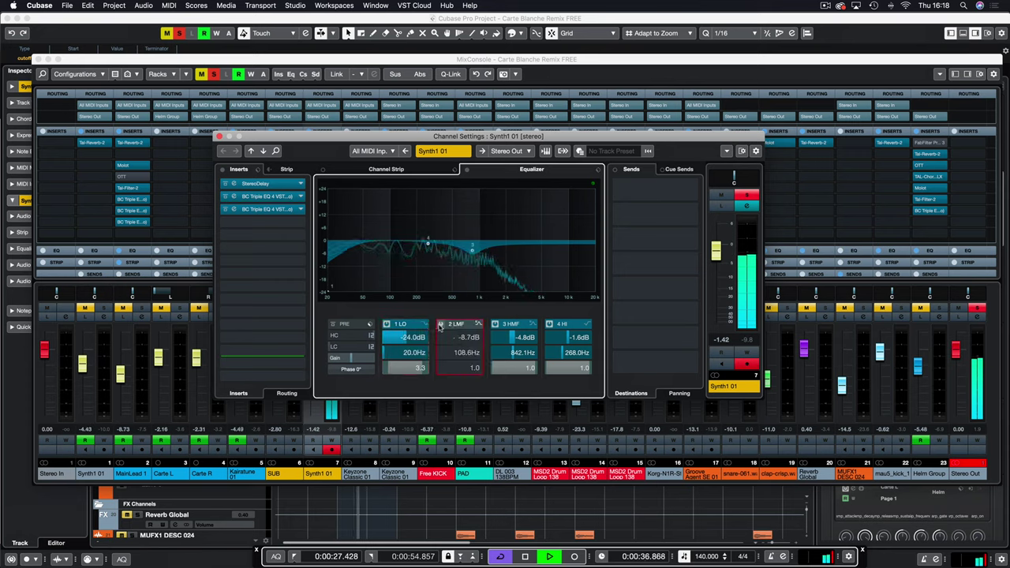
pyautogui.click(440, 325)
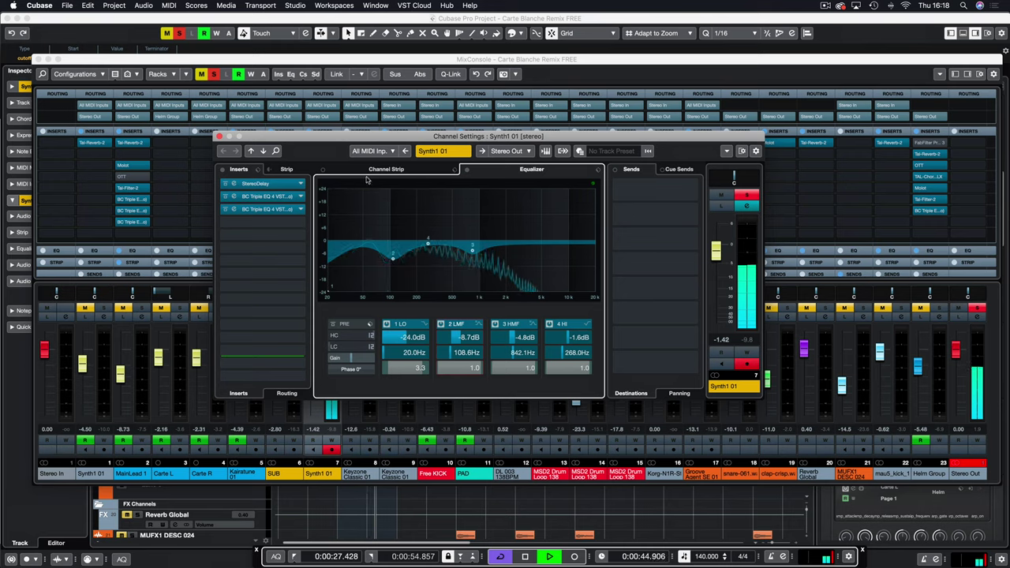
# Compare Synth1 01 with its inserts and equalizer bypassed, restore both, and close the channel settings
pyautogui.click(222, 169)
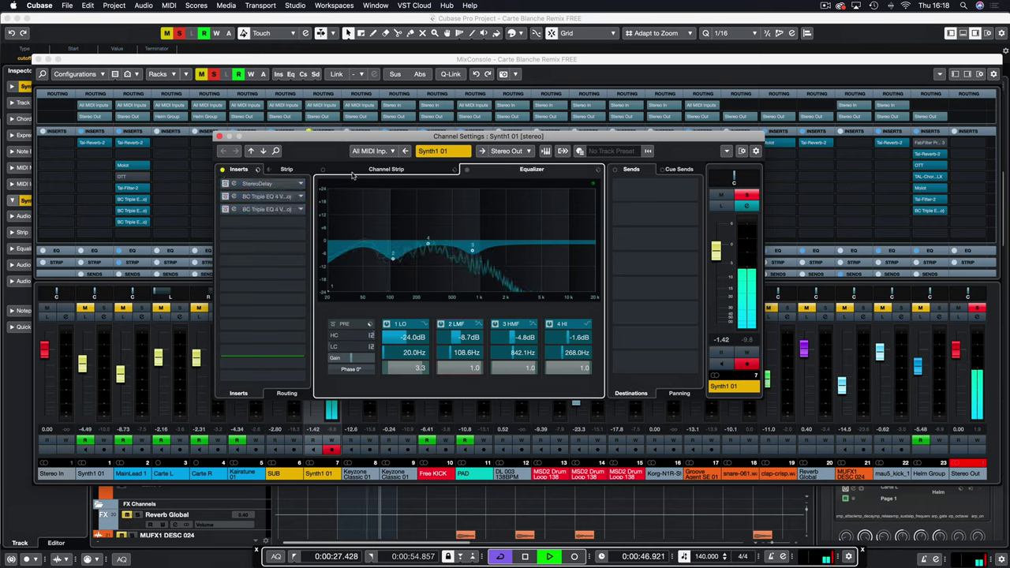
pyautogui.click(466, 170)
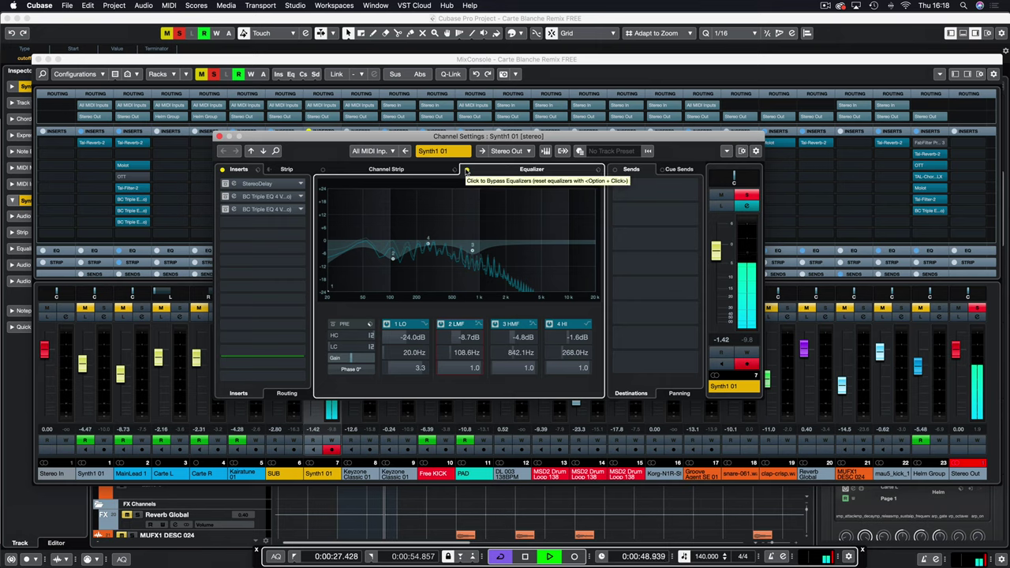
pyautogui.click(466, 170)
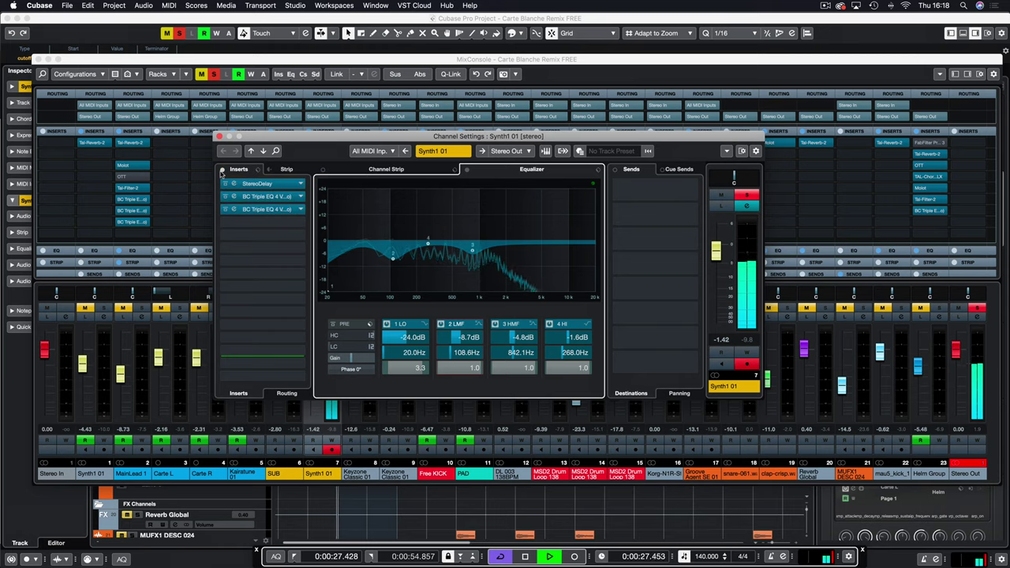
pyautogui.press('super+w')
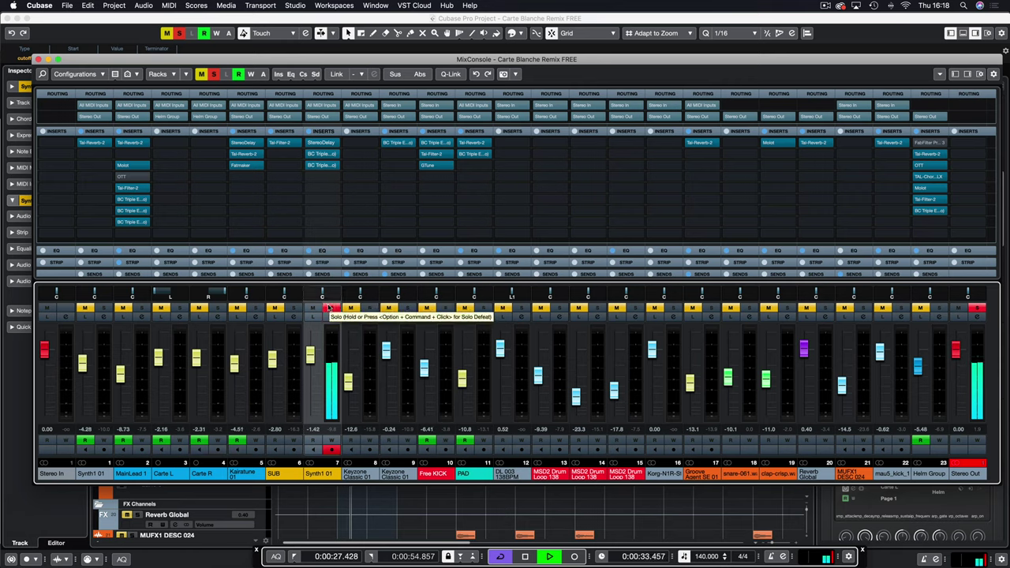
# Solo Keyzone Classic 01 instead of Synth1 01 and examine its equalizer and Reverb Global send, closing the channel settings
pyautogui.click(369, 307)
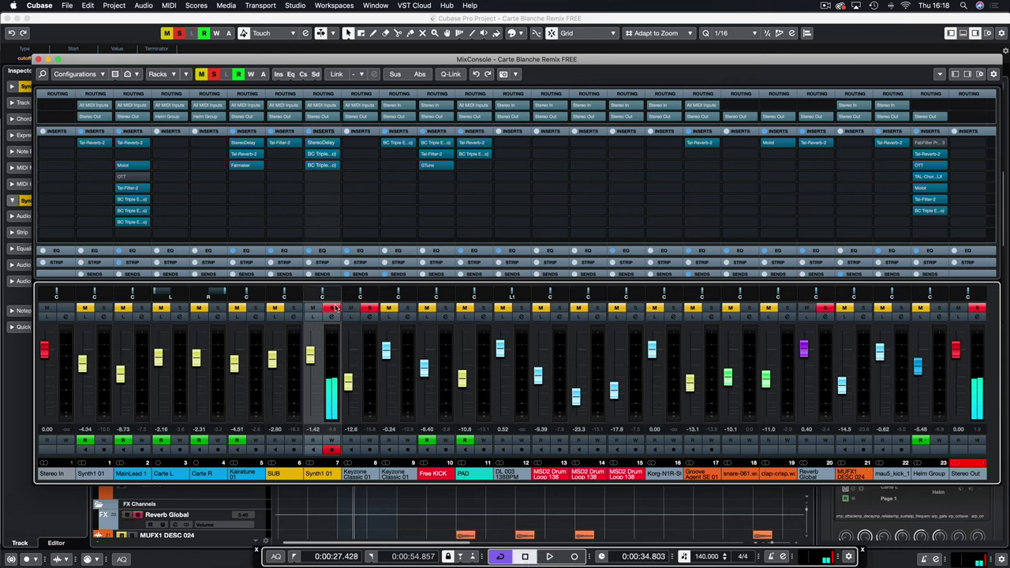
pyautogui.click(331, 308)
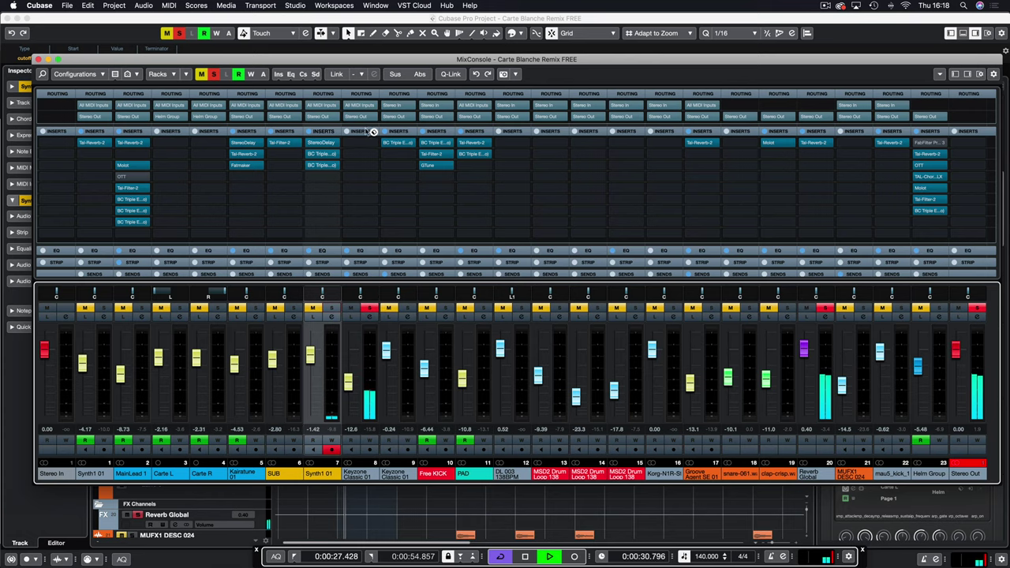
pyautogui.click(369, 317)
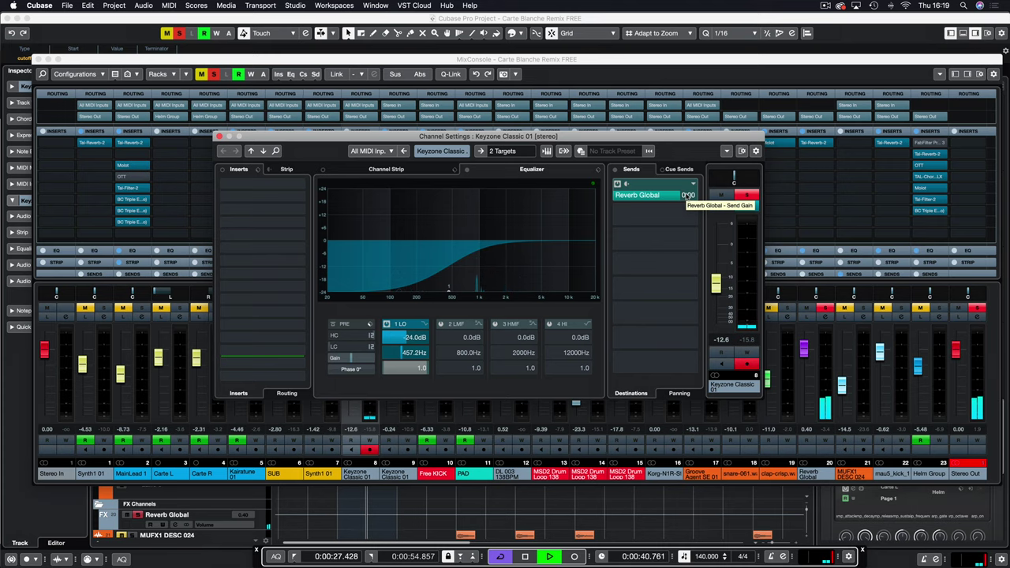
pyautogui.click(219, 137)
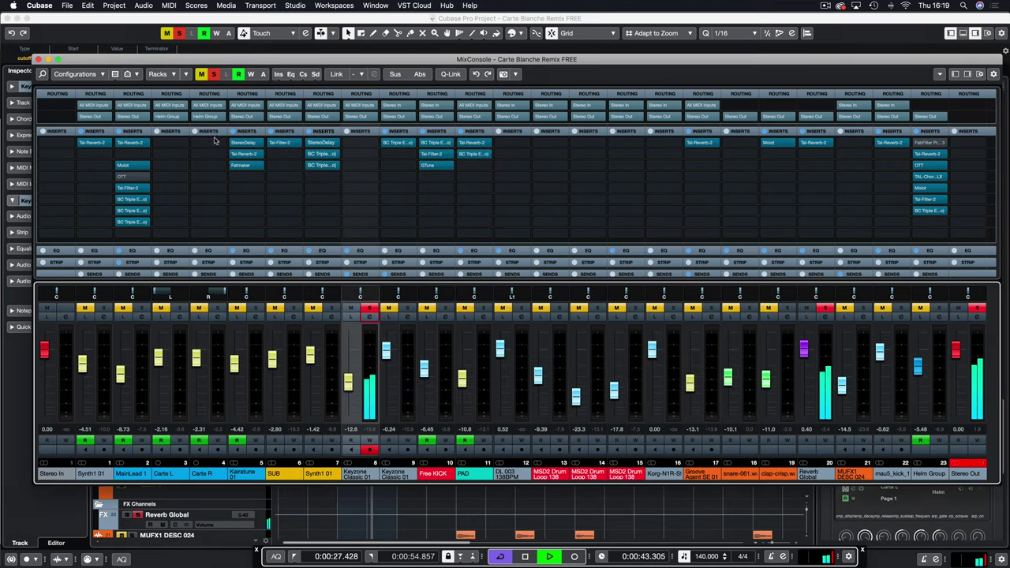
# Solo the second Keyzone Classic 01 channel (R) instead of the first and open its BC Triple EQ 4 insert
pyautogui.click(371, 307)
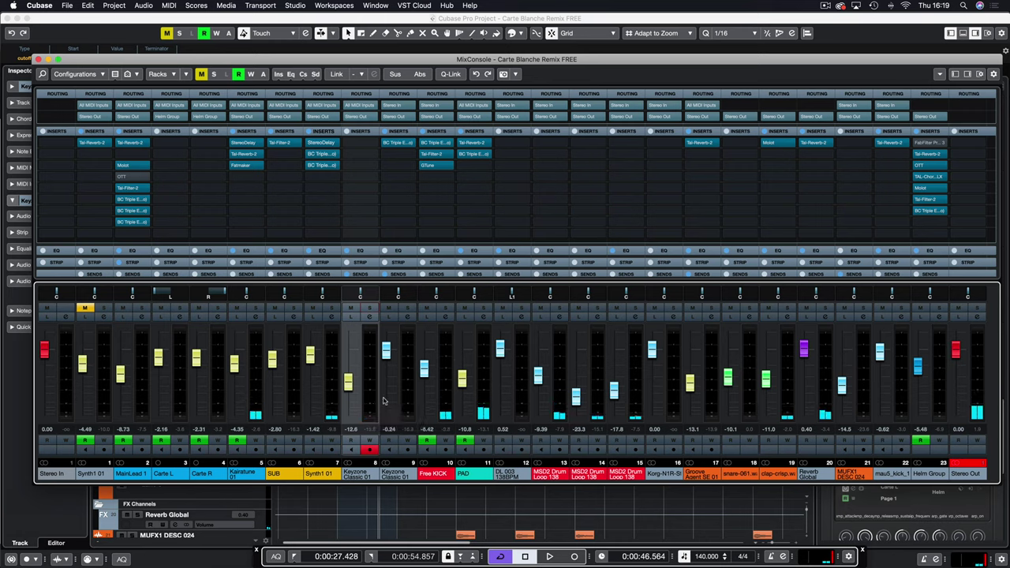
pyautogui.click(408, 308)
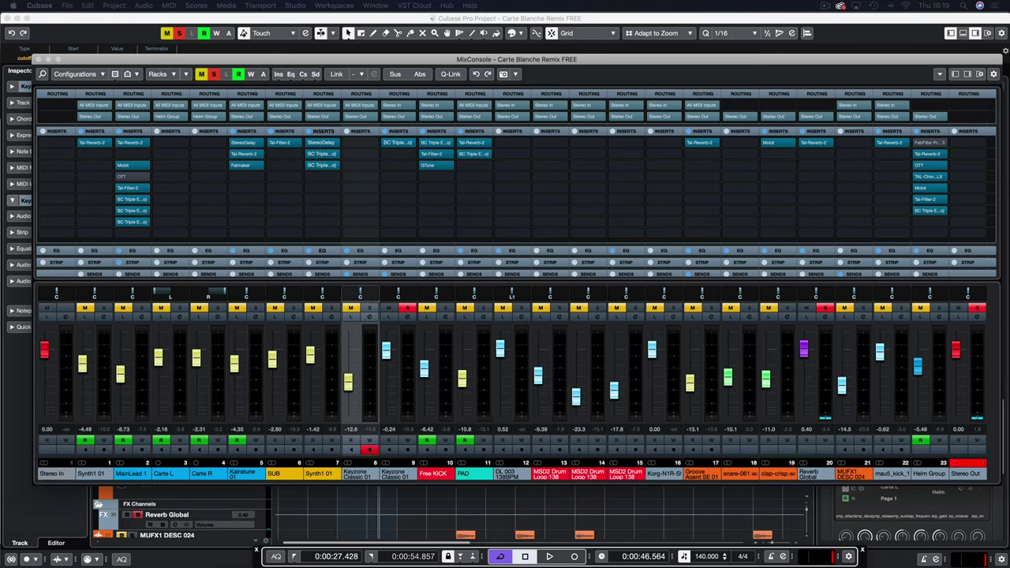
pyautogui.click(398, 143)
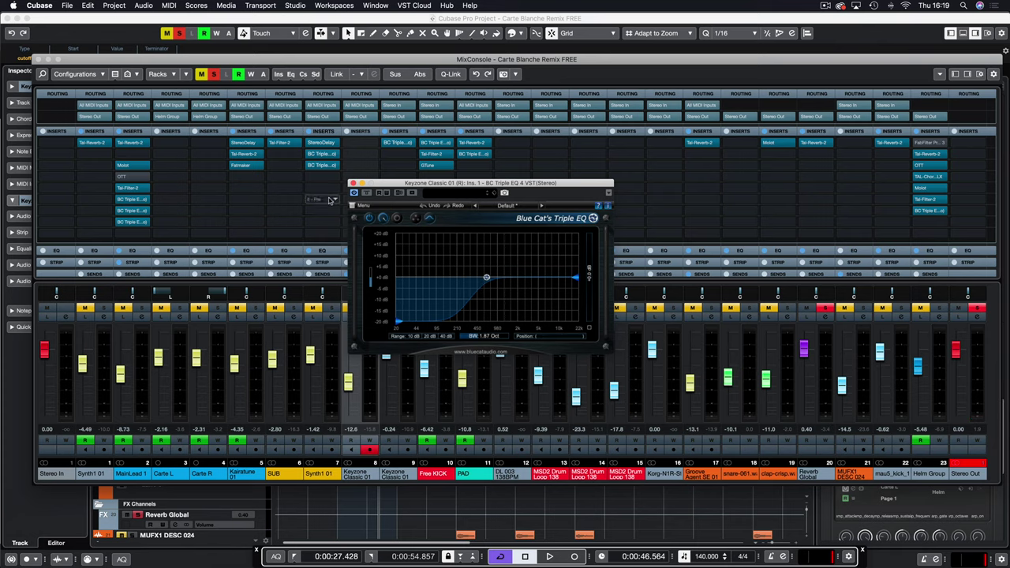
# Examine the second Keyzone Classic 01 channel's equalizer and sends in its channel settings, unsolo the channel, and play the full mix
pyautogui.click(352, 183)
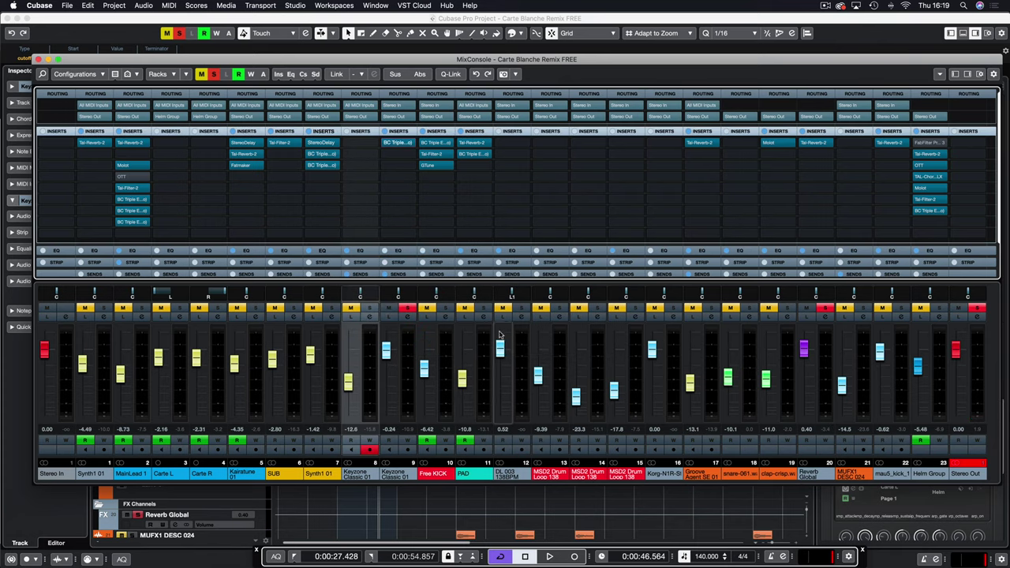
pyautogui.click(408, 318)
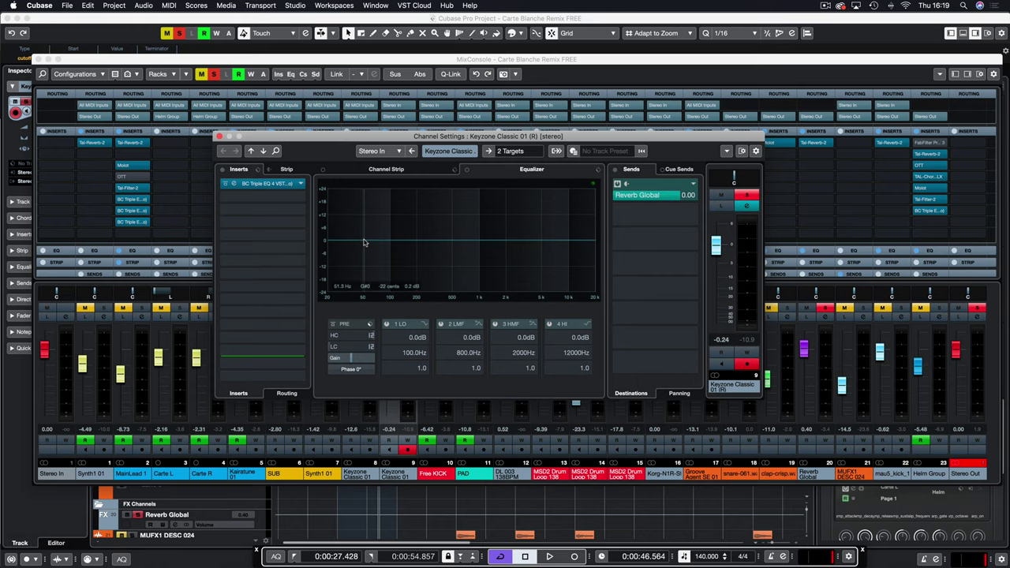
pyautogui.click(219, 136)
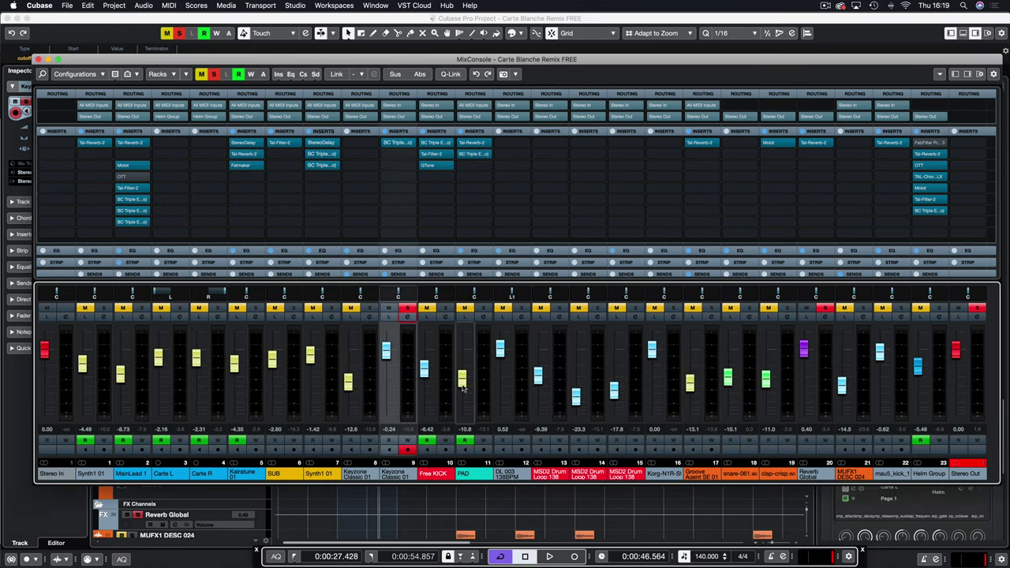
pyautogui.click(408, 309)
pyautogui.press('space')
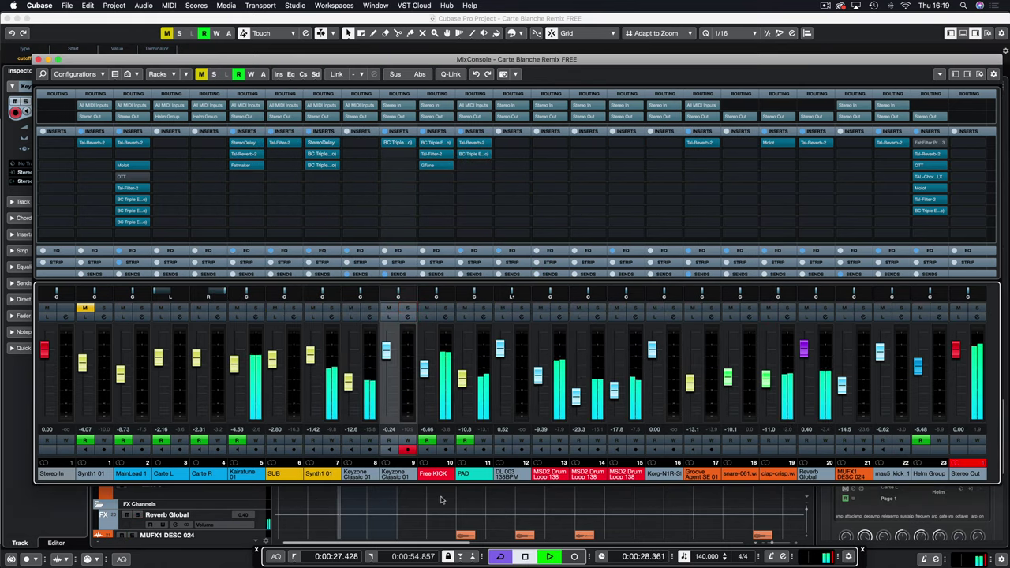
# Solo the PAD track, play it, and examine its Tal-Reverb-2 insert in the MixConsole
pyautogui.press('F3')
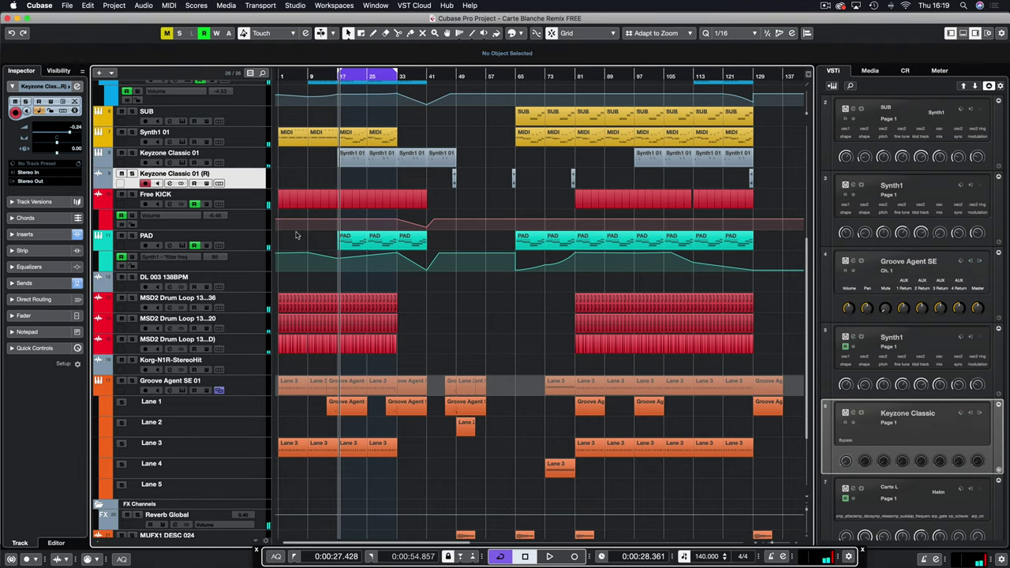
pyautogui.click(131, 236)
pyautogui.press('space')
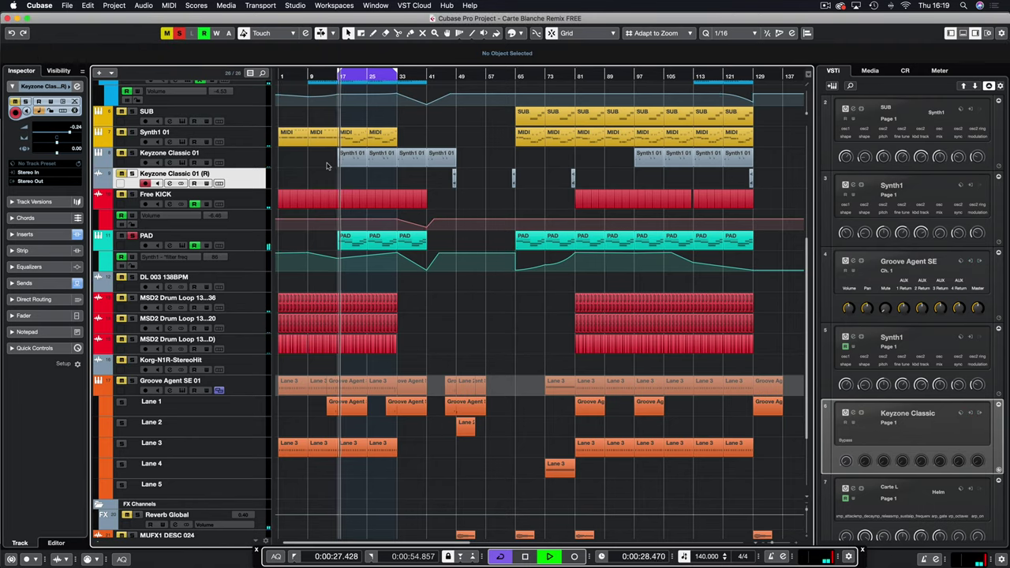
pyautogui.press('F3')
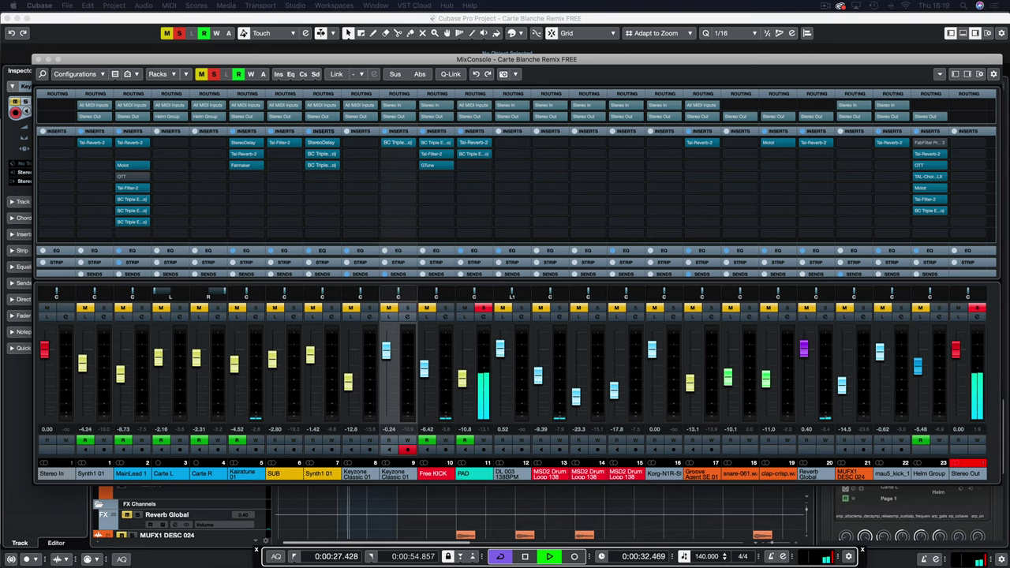
pyautogui.click(473, 142)
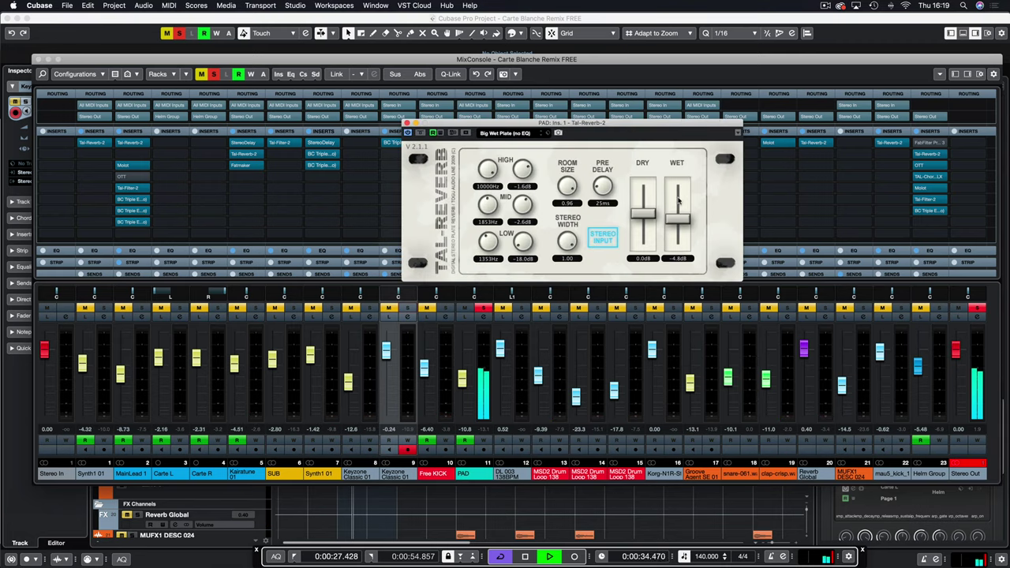
pyautogui.click(407, 125)
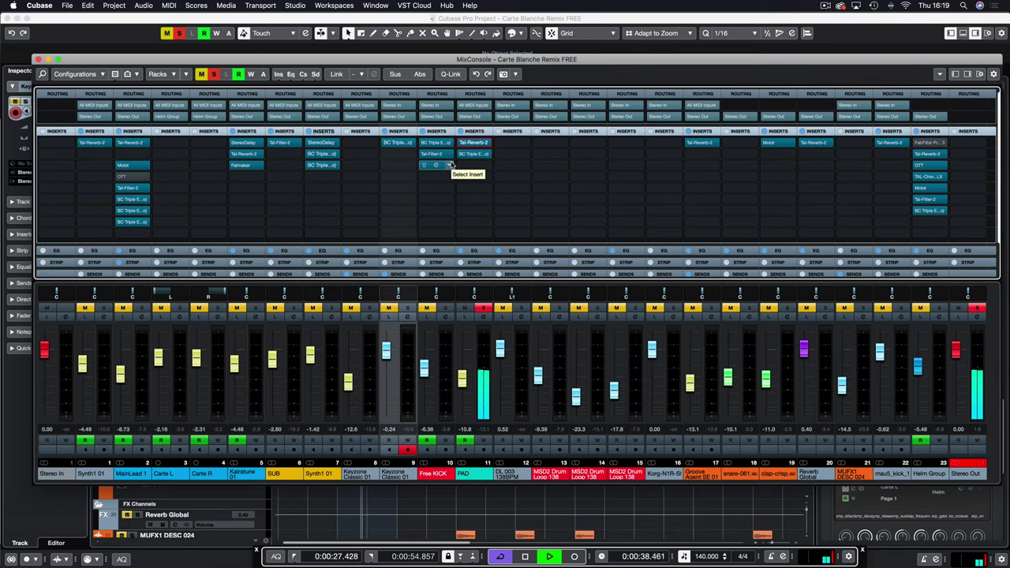
# Examine PAD's BC Triple EQ 4 insert during playback, bypassing it briefly to compare, and close it
pyautogui.click(450, 164)
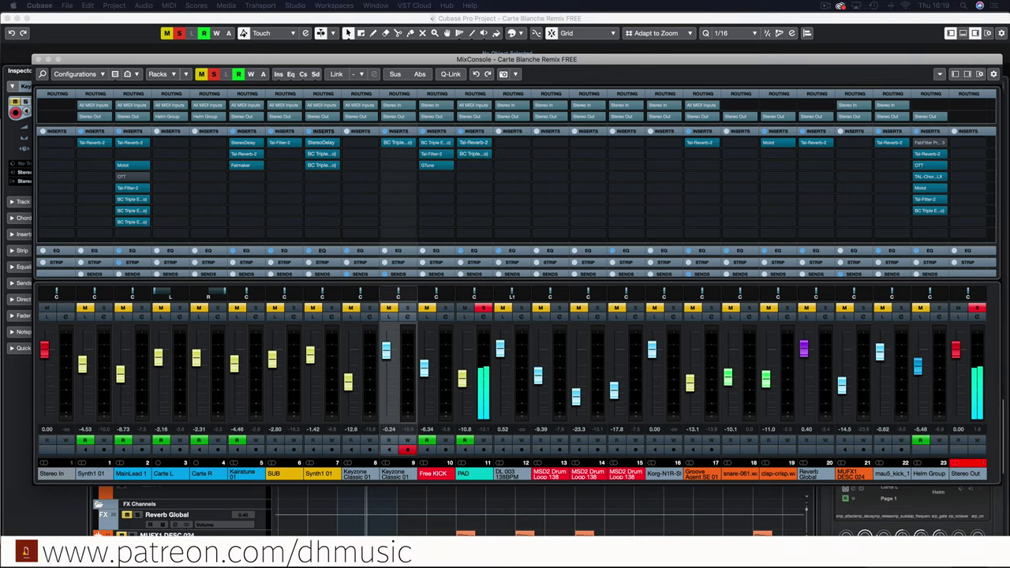
pyautogui.click(473, 153)
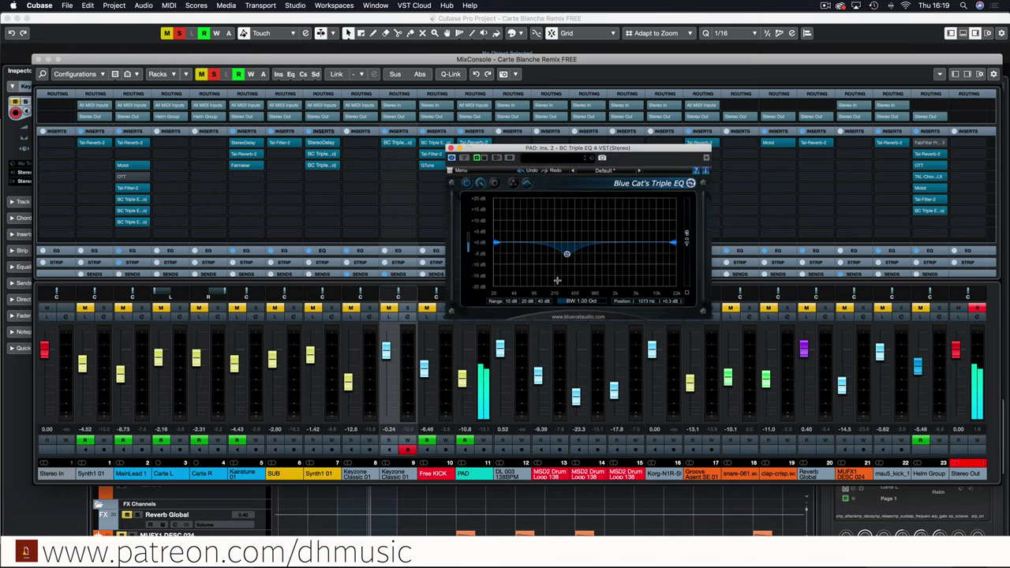
pyautogui.moveTo(563, 253); pyautogui.dragTo(566, 253)
pyautogui.click(466, 159)
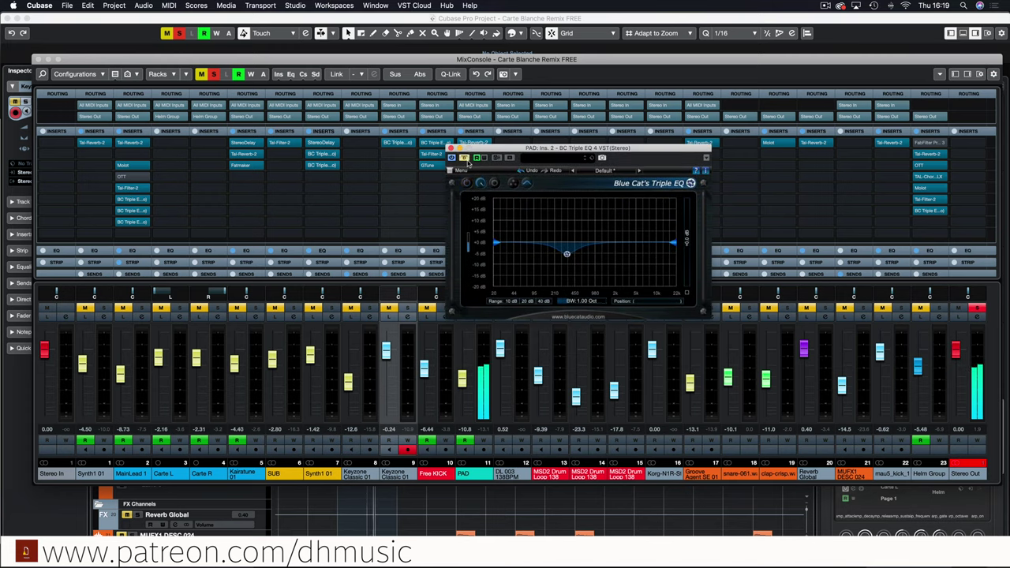
pyautogui.click(450, 149)
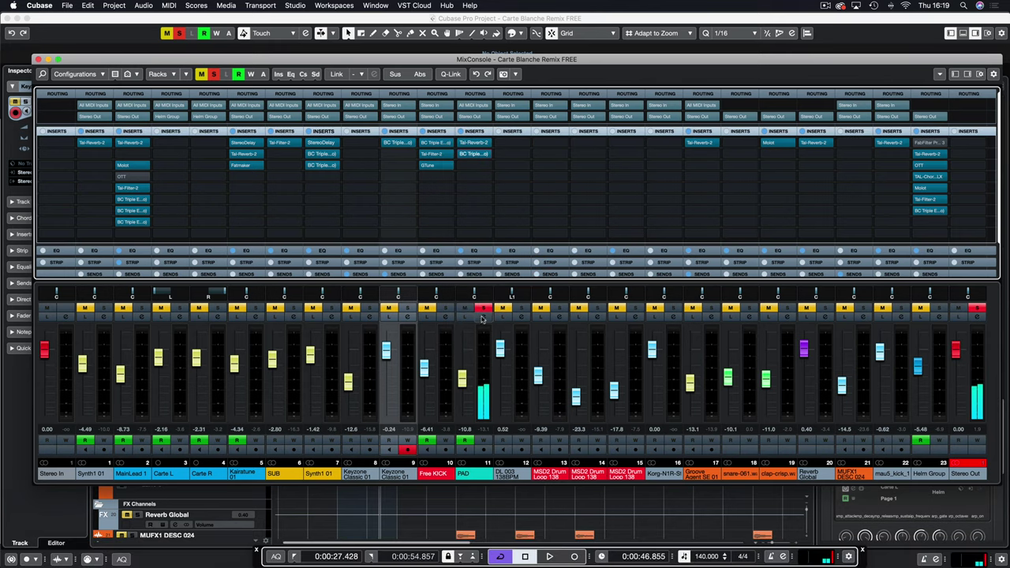
# Examine PAD's equalizer curve and sends in its channel settings while the track plays
pyautogui.scroll(-2, 489, 237)
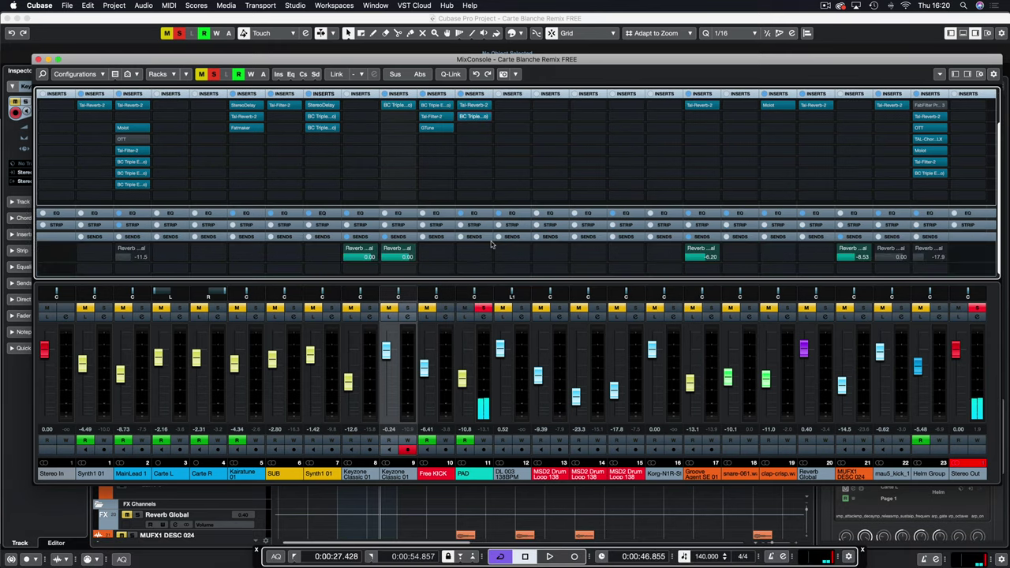
pyautogui.click(483, 317)
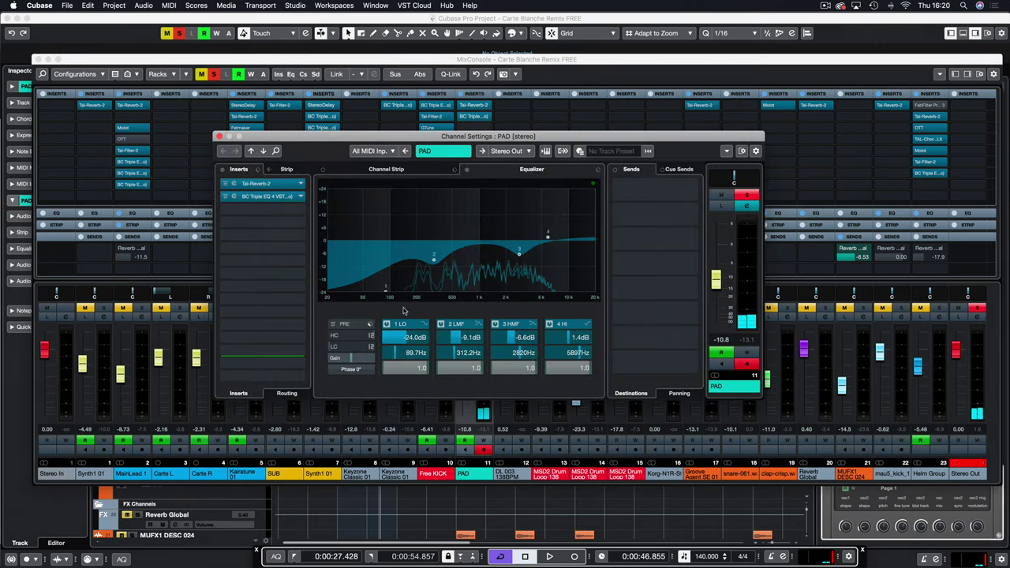
pyautogui.press('space')
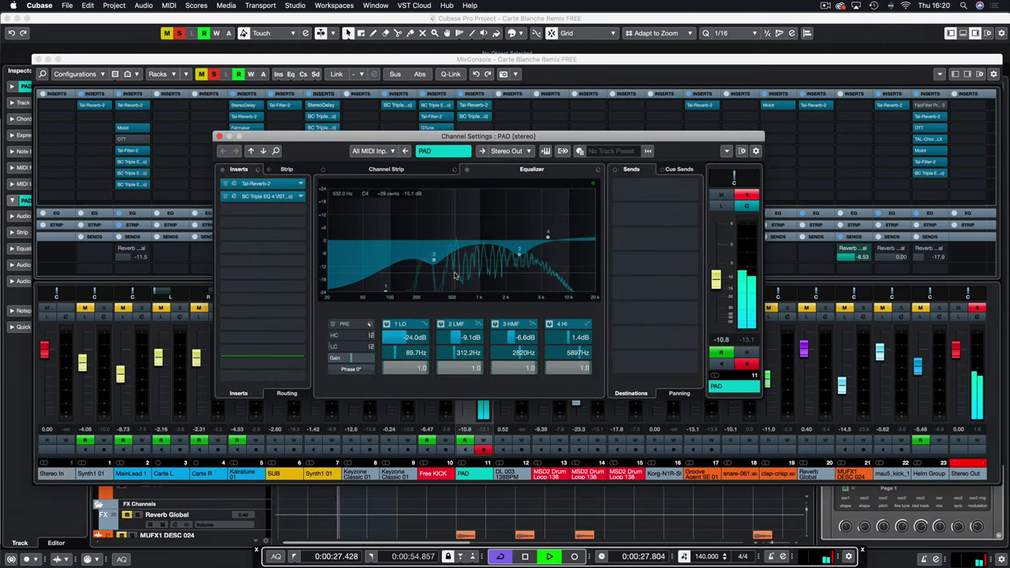
# Compare PAD with its equalizer and inserts bypassed, restore both, and close its channel settings, stopping playback and unsoloing it
pyautogui.click(467, 171)
pyautogui.click(223, 170)
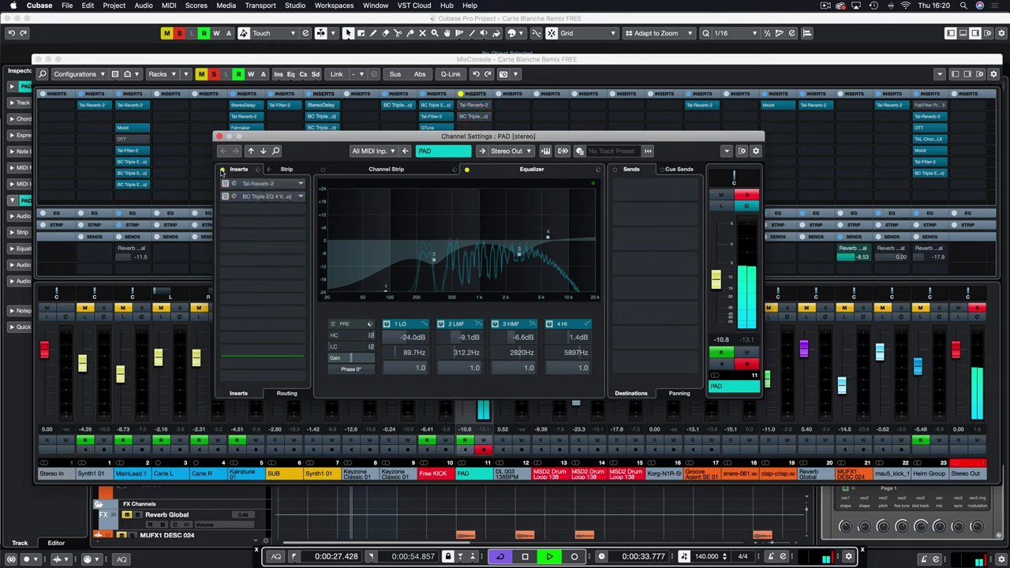
pyautogui.click(467, 171)
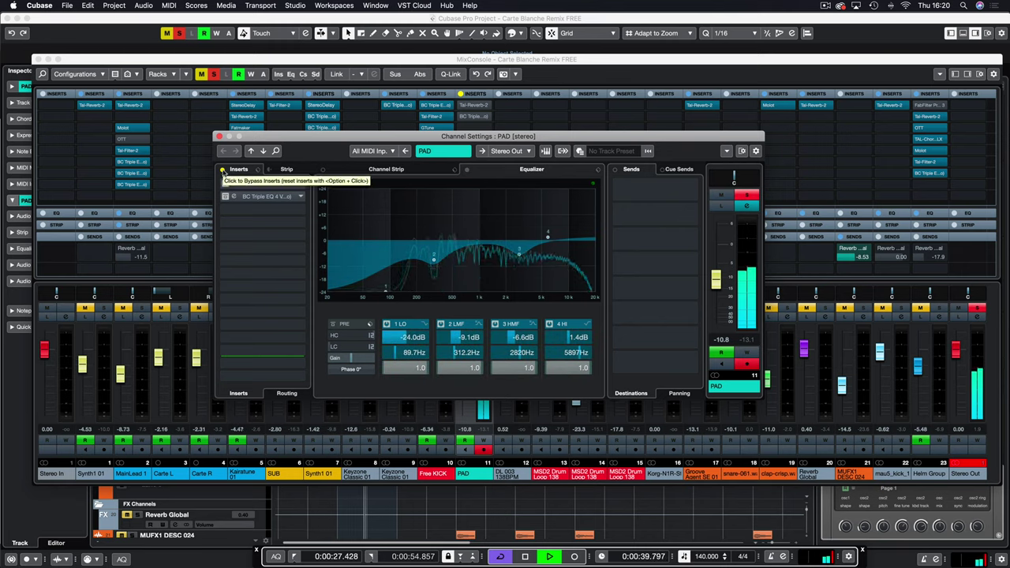
pyautogui.click(222, 170)
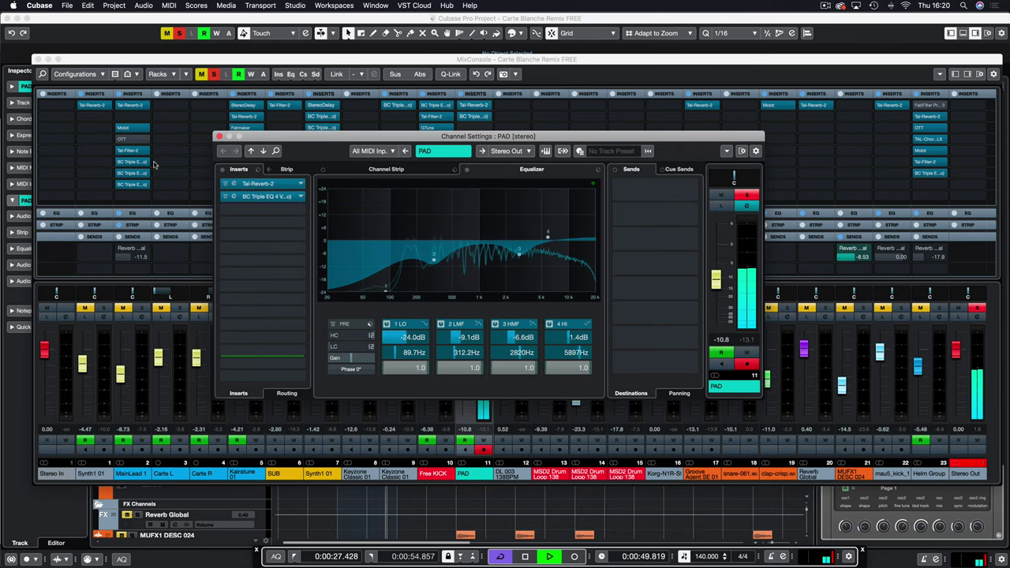
pyautogui.click(219, 136)
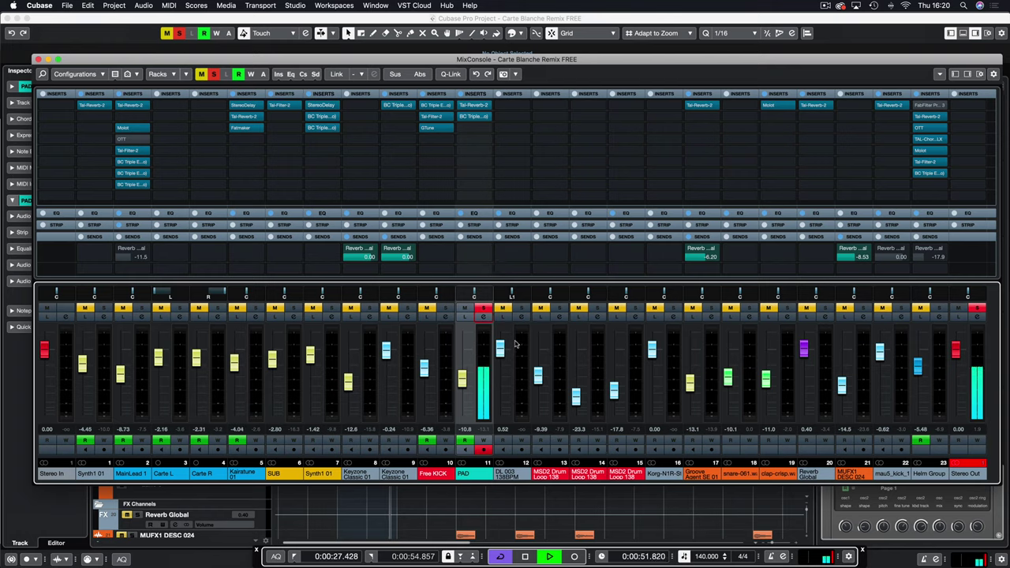
pyautogui.press('space')
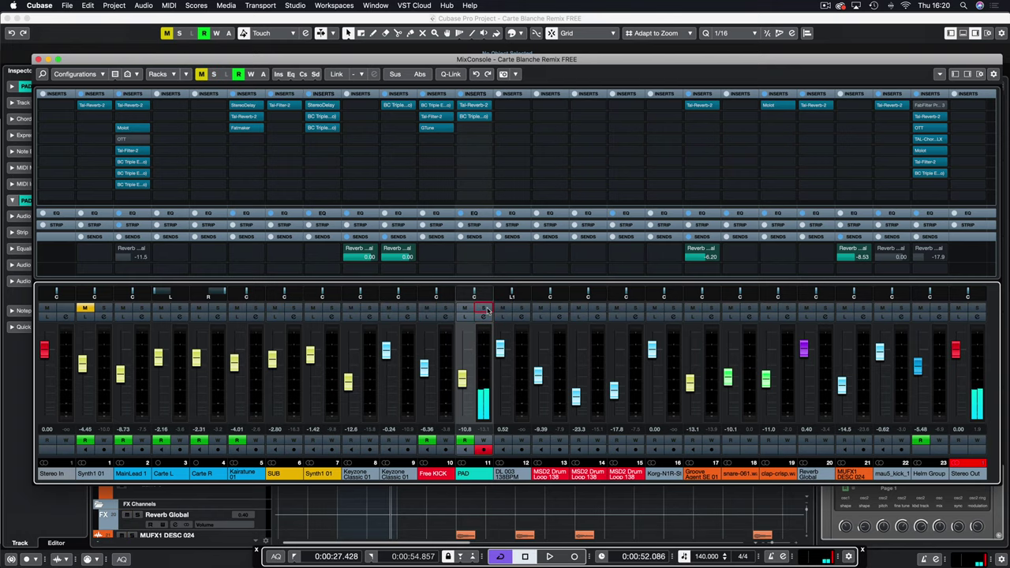
pyautogui.press('super+shift+2')
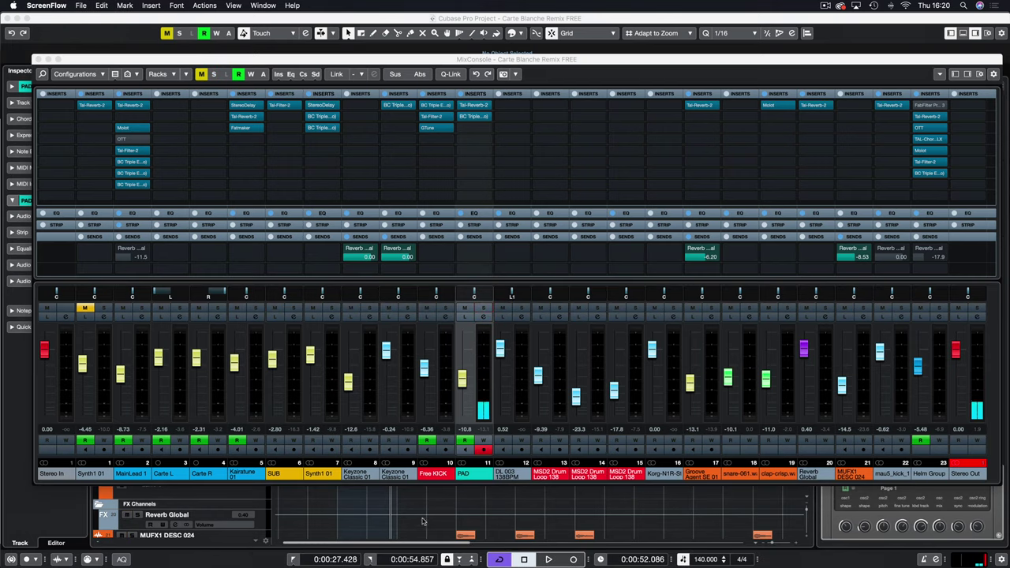
# Solo the three MSD2 Drum Loop tracks in the project window, play them, and show their channels in the MixConsole
pyautogui.click(443, 509)
pyautogui.press('space')
pyautogui.press('space')
pyautogui.moveTo(134, 298); pyautogui.dragTo(132, 339)
pyautogui.press('space')
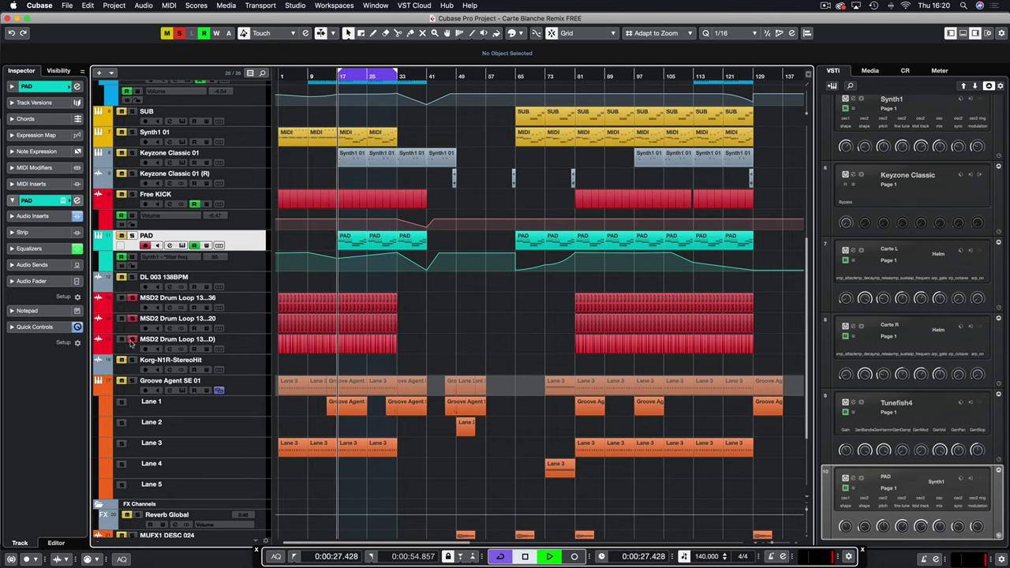
pyautogui.press('F3')
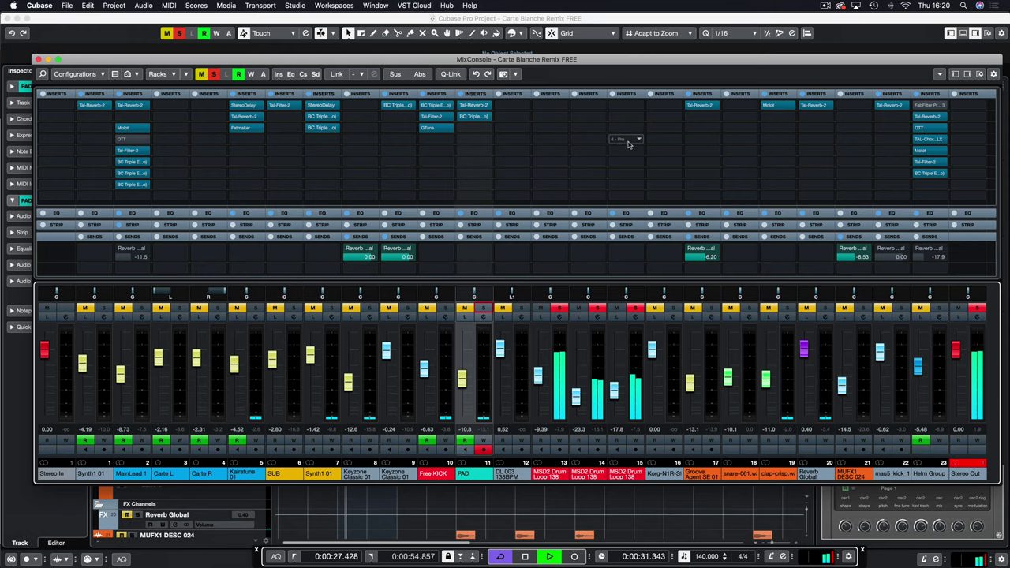
# Cut the low frequencies of MSD2 Drum Loop 138 BPM 036 with the 1 LO equalizer band and close its channel settings
pyautogui.click(563, 317)
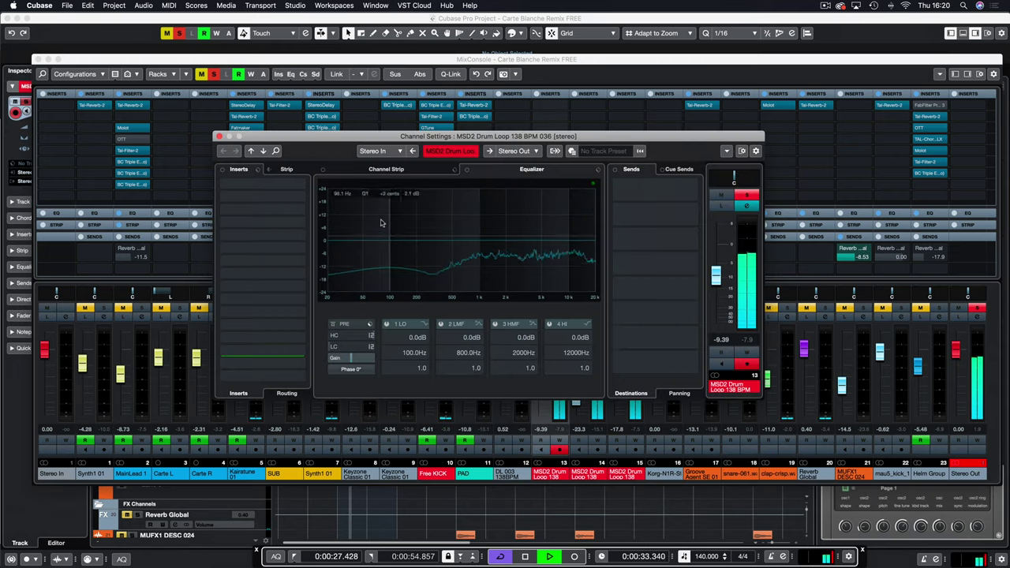
pyautogui.moveTo(337, 242); pyautogui.dragTo(437, 293)
pyautogui.click(598, 318)
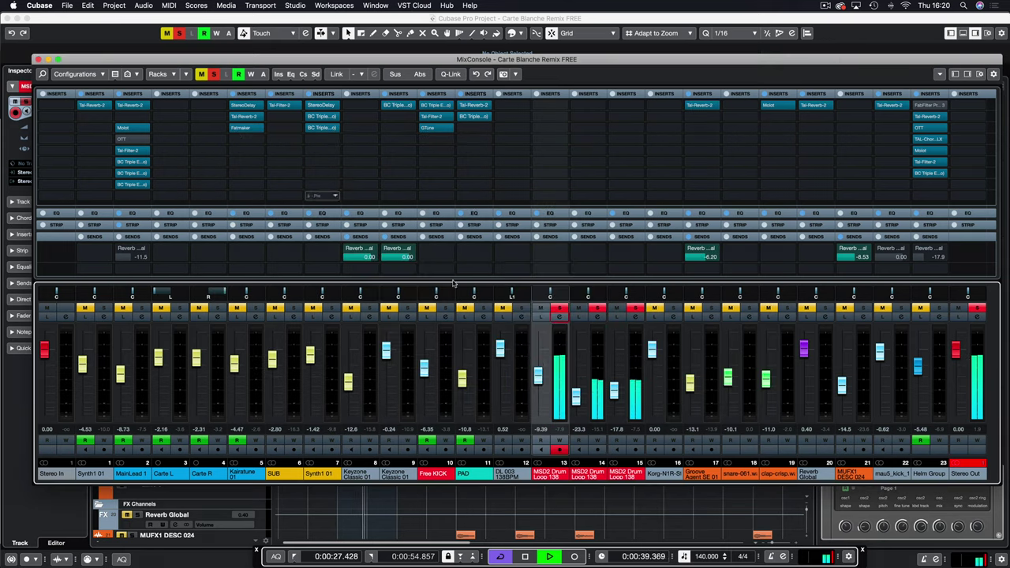
# Set the 1 LO equalizer band of MSD2 Drum Loop 138 BPM 120 to -24.0 dB at 350.0 Hz
pyautogui.click(598, 318)
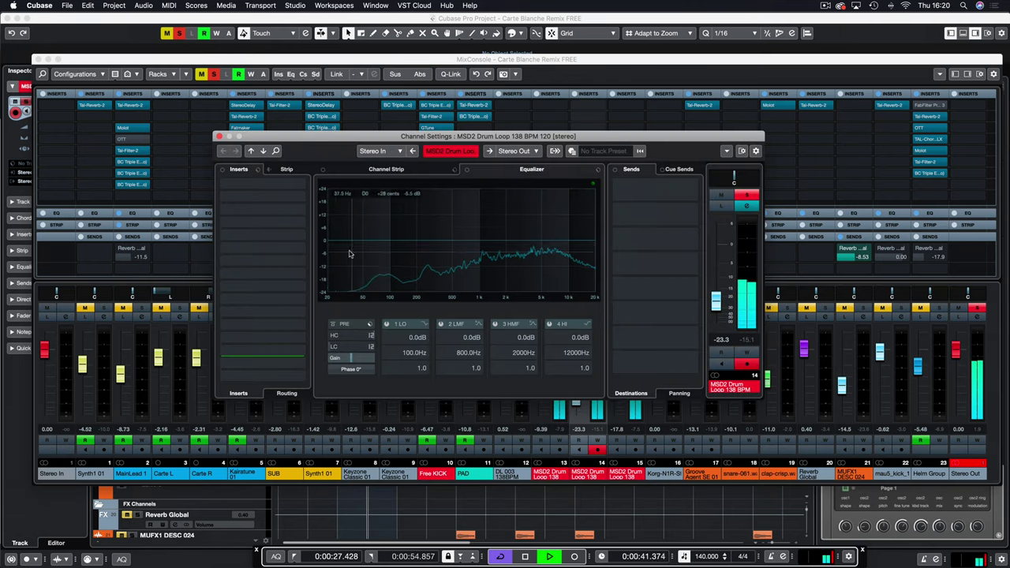
pyautogui.moveTo(400, 300); pyautogui.dragTo(426, 296)
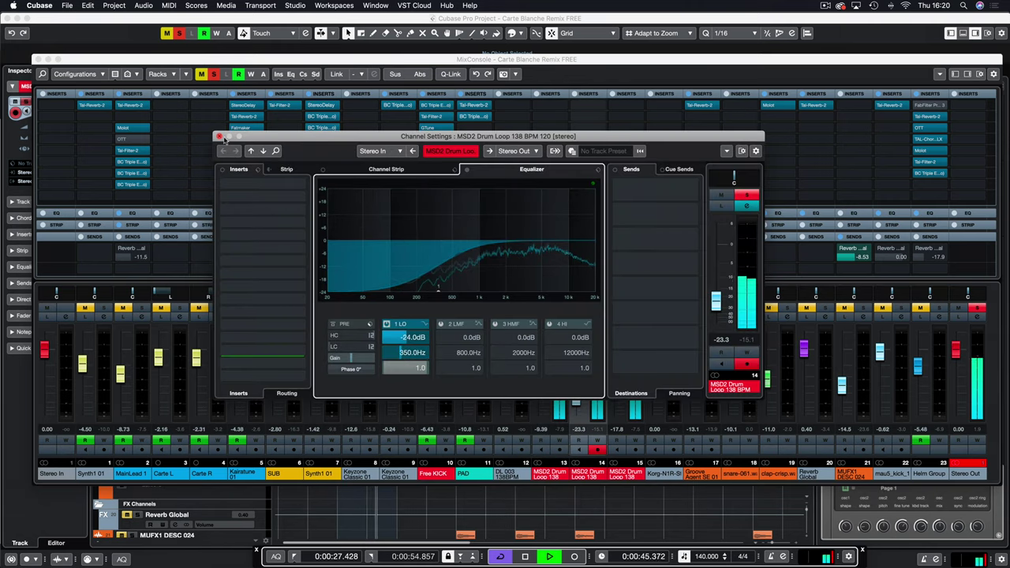
pyautogui.click(663, 332)
# Set the 1 LO equalizer band of MSD2 Drum Loop 138 BPM 120 (D) to -24.0 dB at 120.2 Hz and close its settings
pyautogui.click(634, 318)
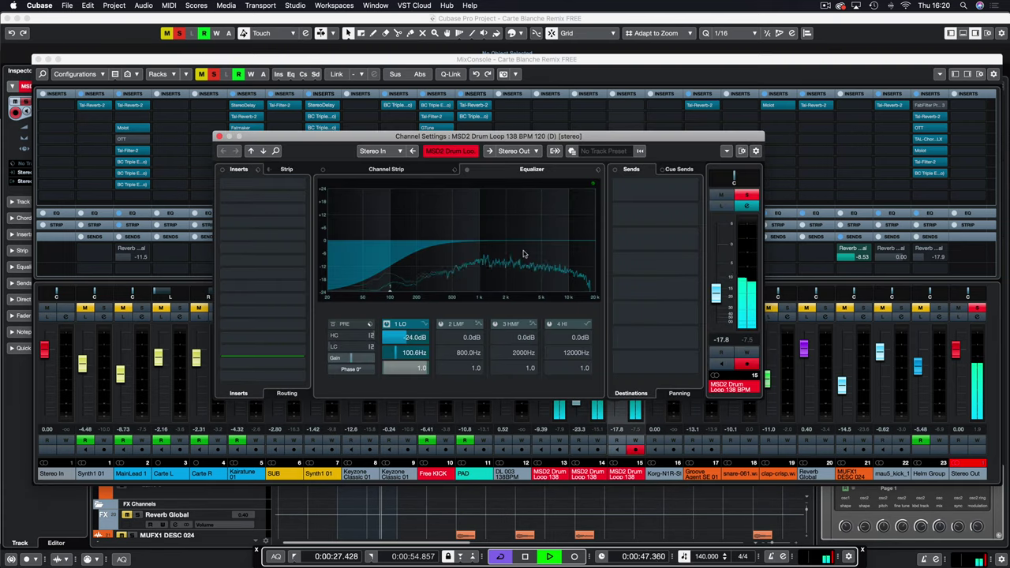
pyautogui.moveTo(390, 294); pyautogui.dragTo(398, 296)
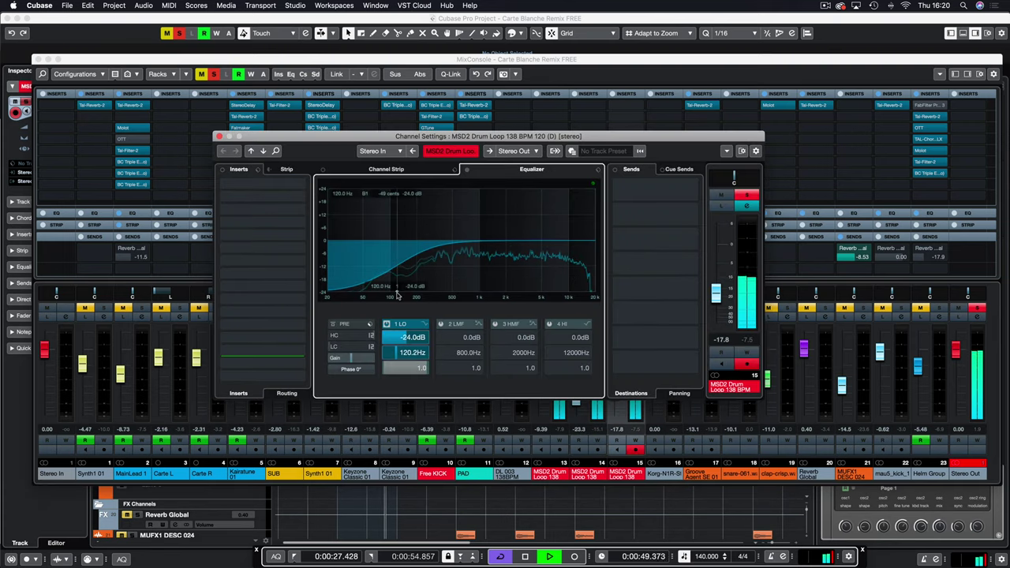
pyautogui.click(219, 137)
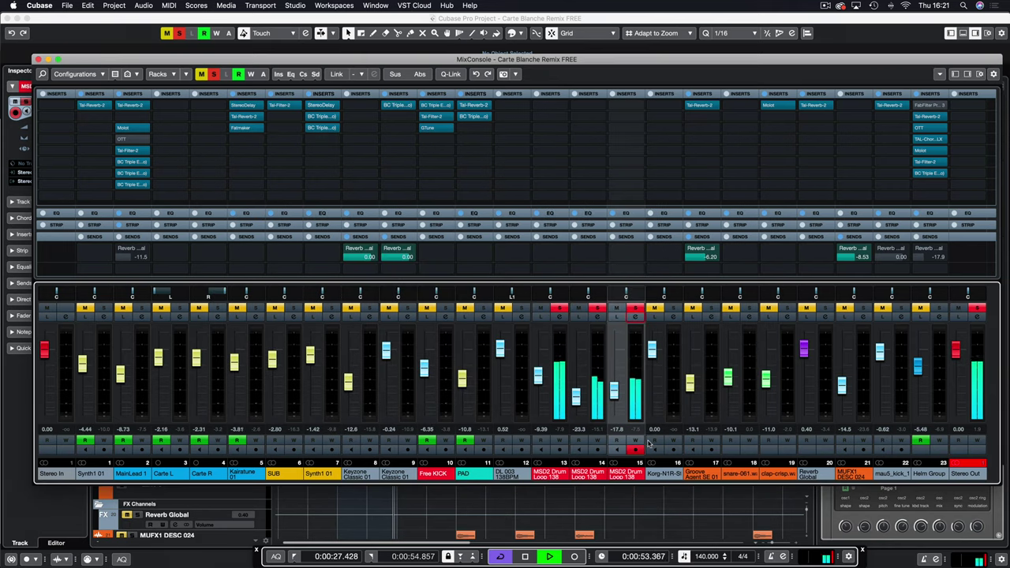
# Stop playback, unsolo the three MSD2 Drum Loop channels, and play the full mix
pyautogui.press('space')
pyautogui.click(635, 308)
pyautogui.click(598, 308)
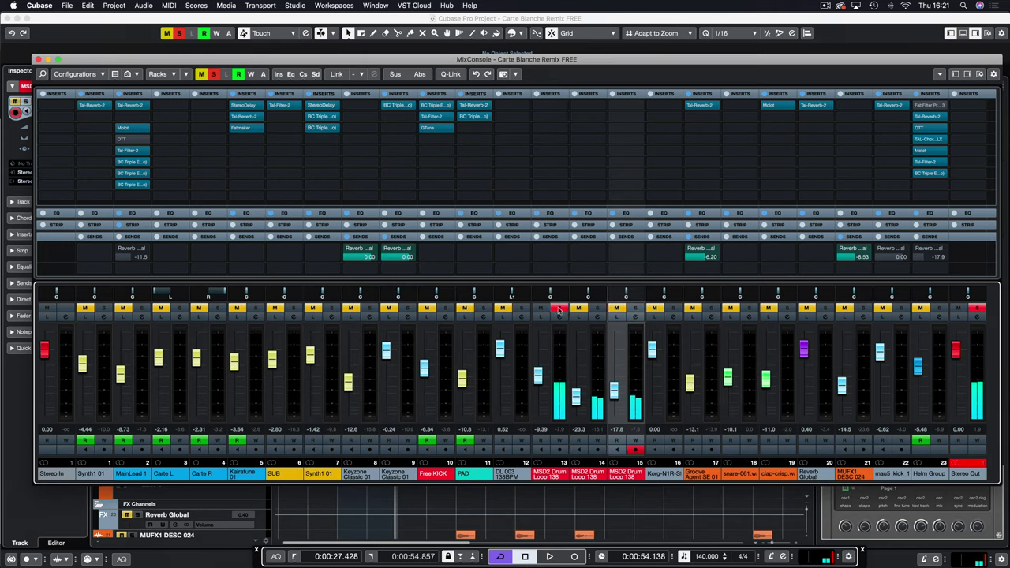
pyautogui.click(559, 308)
pyautogui.press('space')
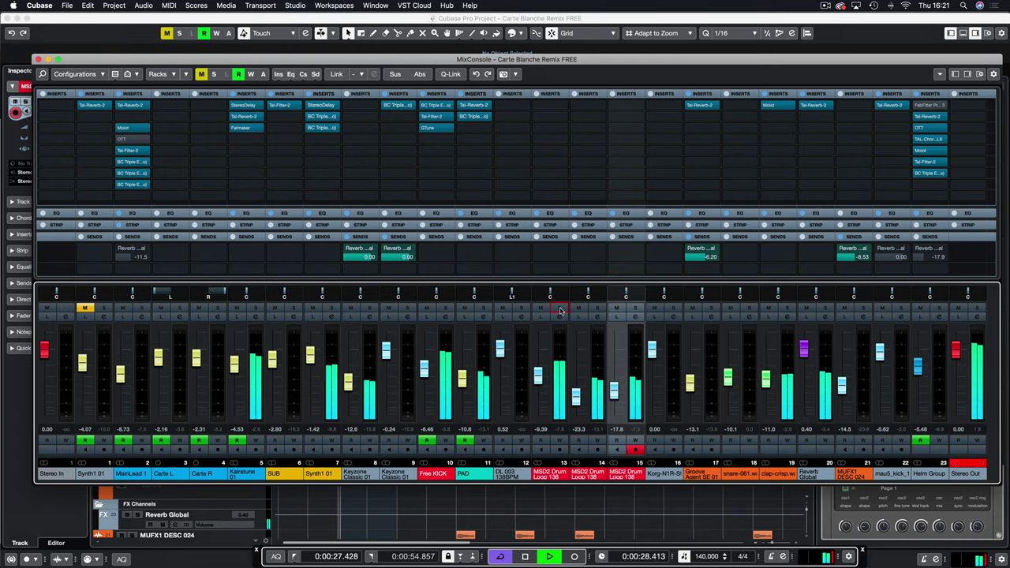
# Solo the Free KICK track, play it, and examine its BC Triple EQ insert with the MixConsole open
pyautogui.press('F3')
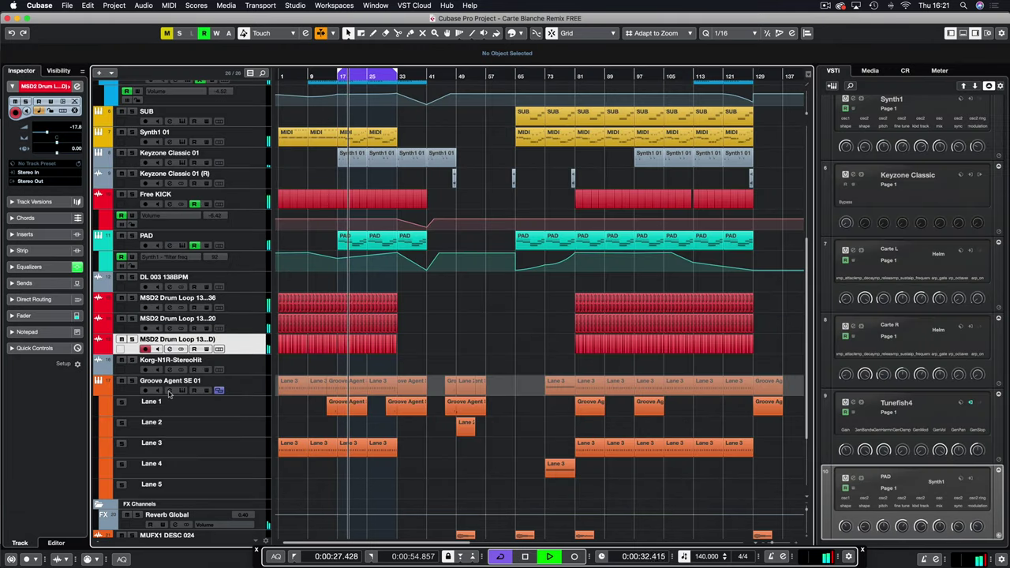
pyautogui.press('space')
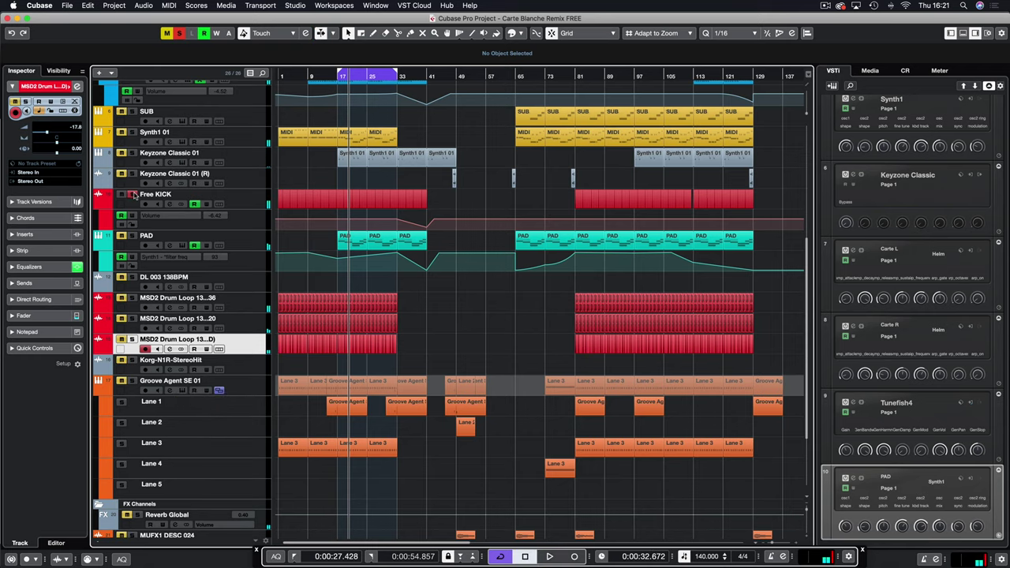
pyautogui.press('F3')
pyautogui.press('space')
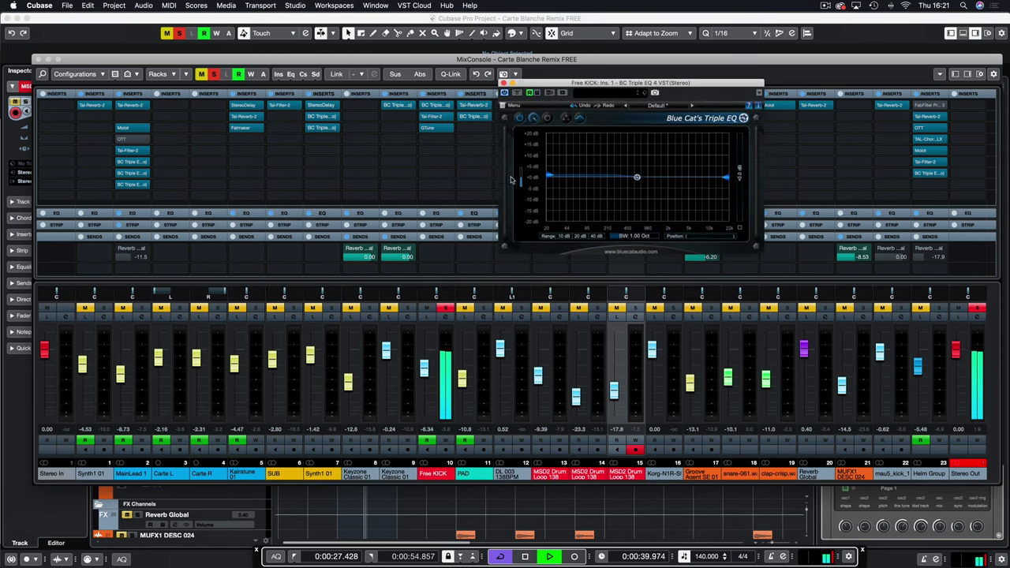
pyautogui.click(505, 83)
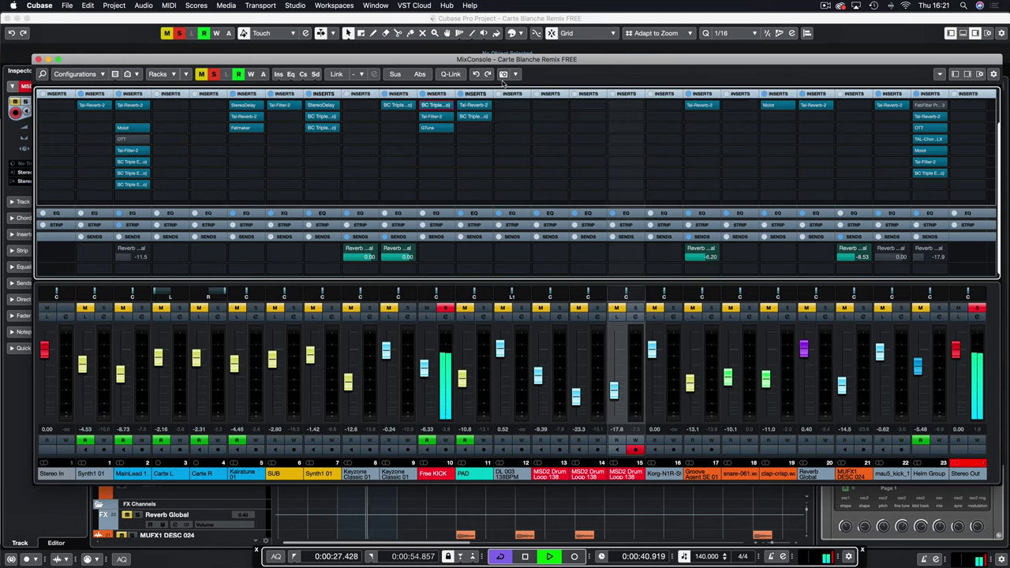
# Open Free KICK's Tal-Filter-2 insert, compare the sound with the filter bypassed and active, and close its editor
pyautogui.click(433, 118)
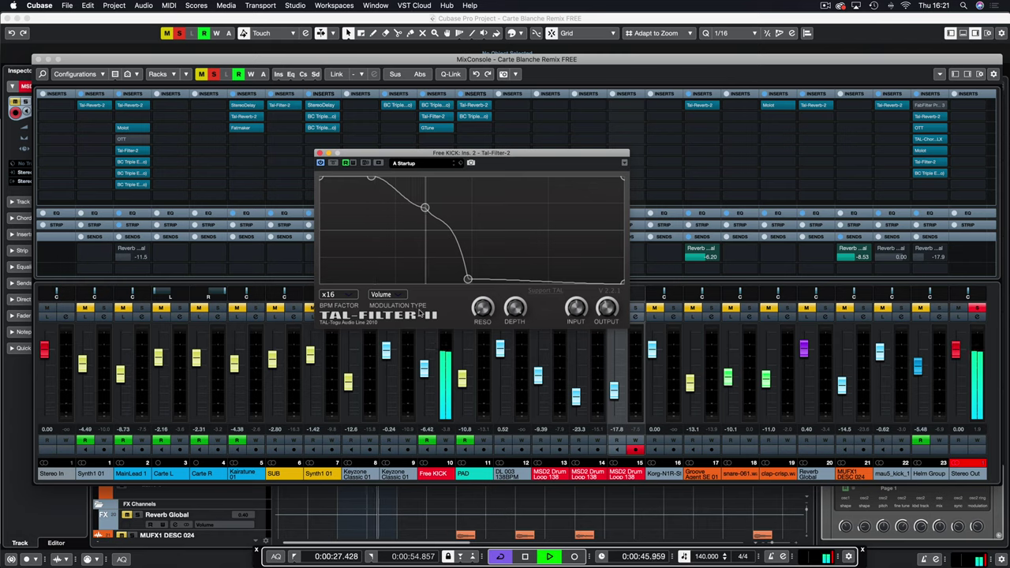
pyautogui.click(332, 162)
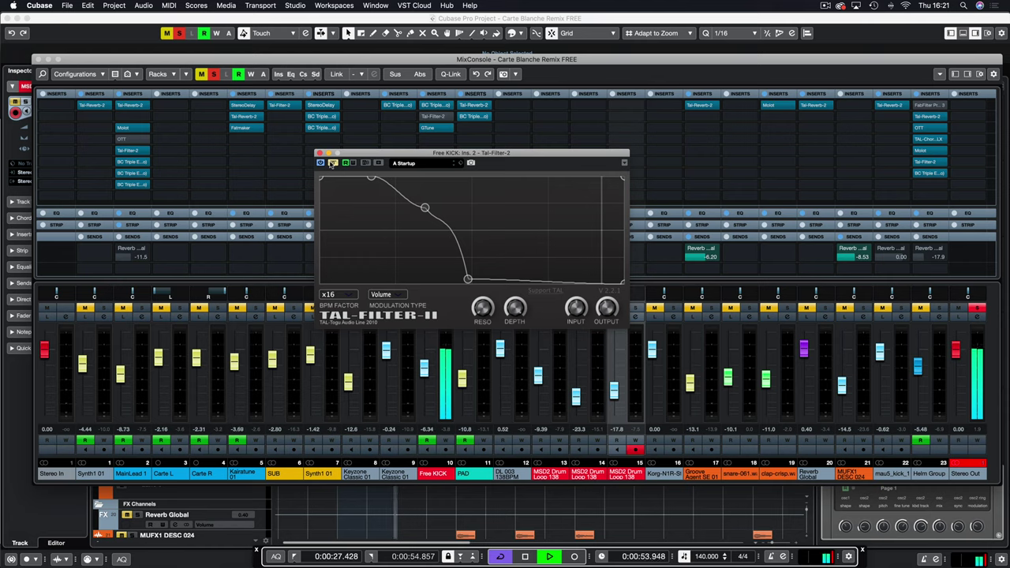
pyautogui.click(333, 162)
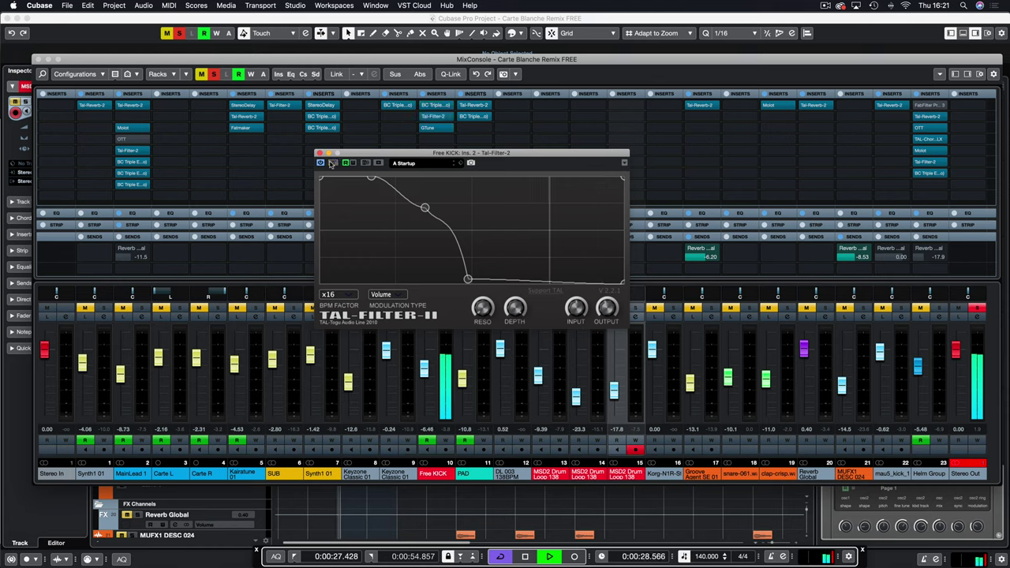
pyautogui.click(332, 162)
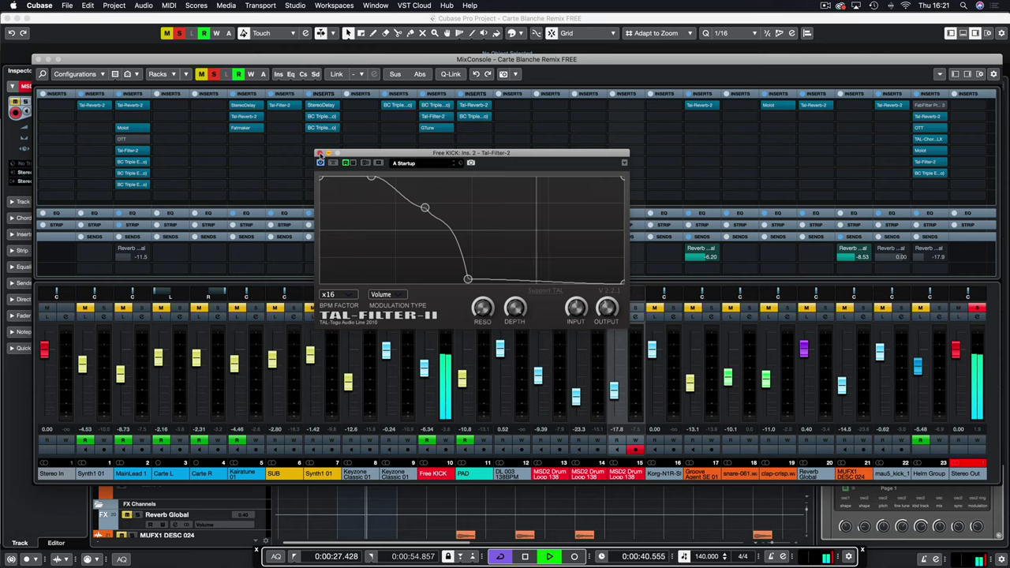
pyautogui.click(316, 152)
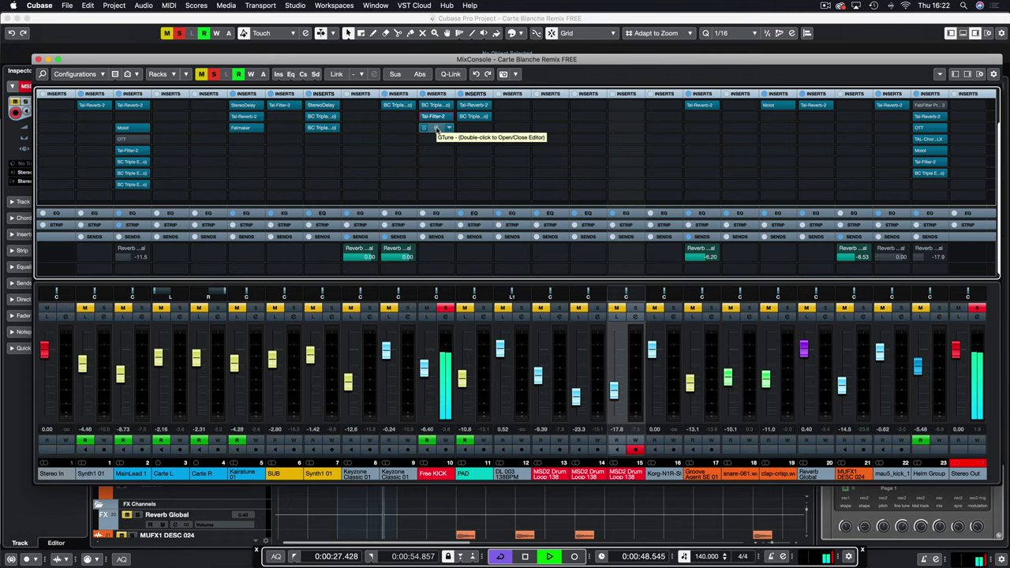
# Open the GTune insert on Free KICK, play short passages to check the kick's tuning, and close the tuner
pyautogui.press('space')
pyautogui.doubleClick(437, 129)
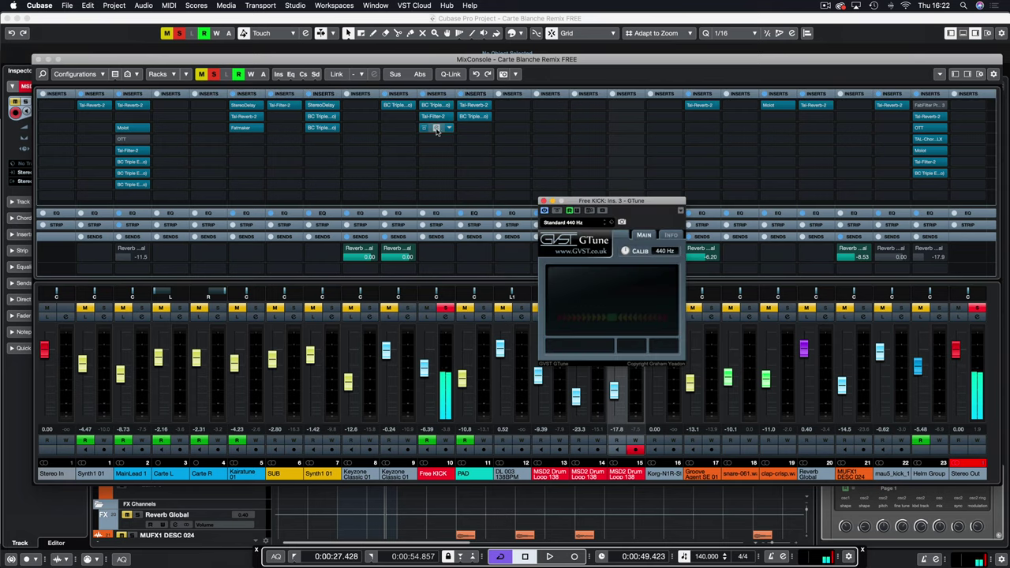
pyautogui.moveTo(588, 201); pyautogui.dragTo(386, 109)
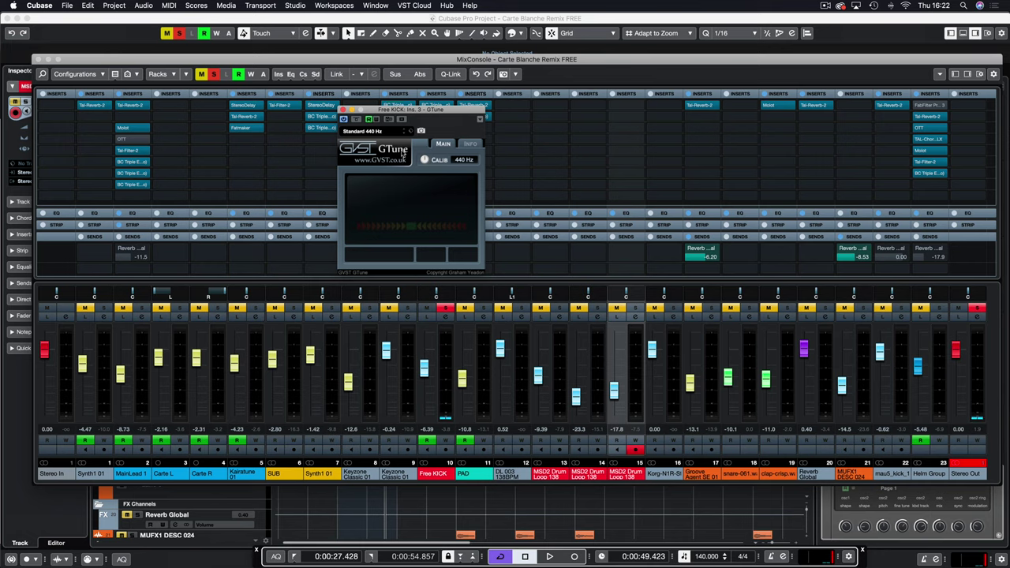
pyautogui.press('space')
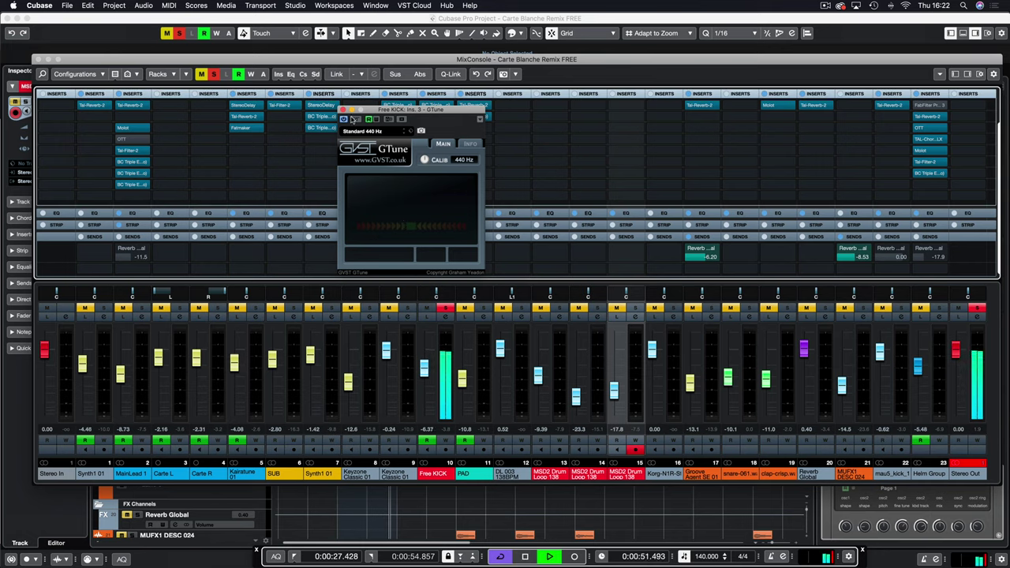
pyautogui.moveTo(392, 110); pyautogui.dragTo(610, 177)
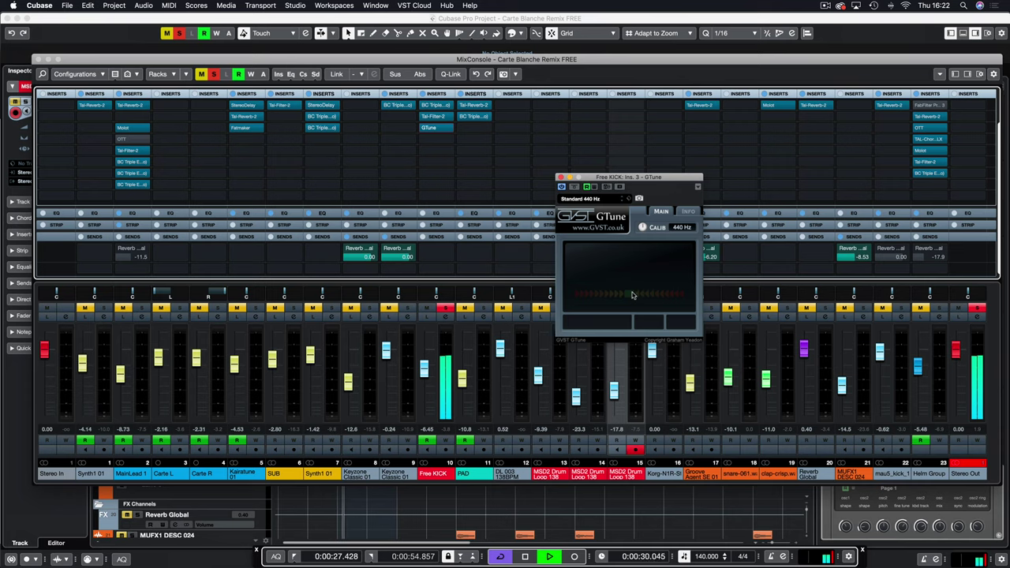
pyautogui.press('space')
pyautogui.press('space')
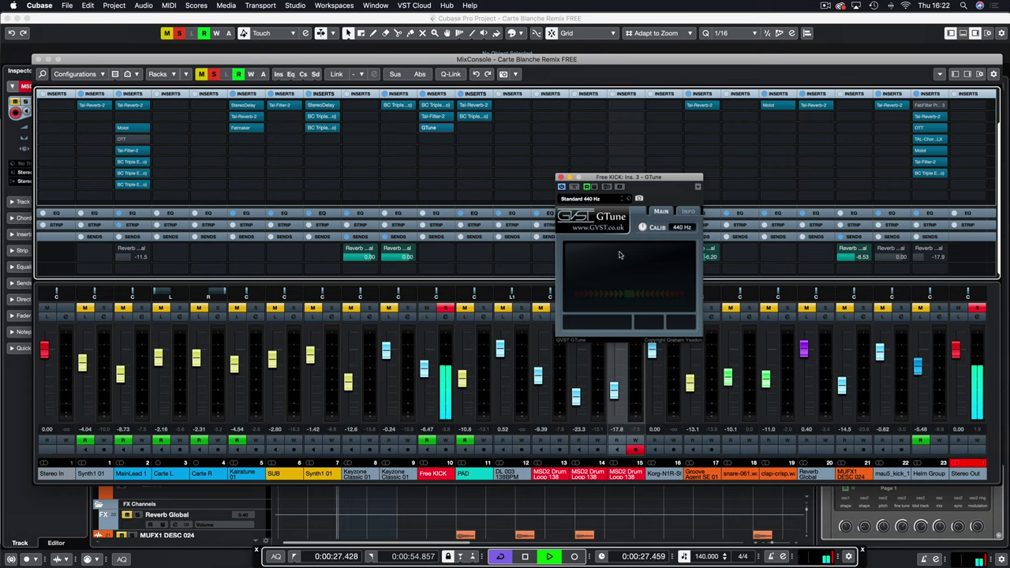
pyautogui.press('space')
pyautogui.click(562, 177)
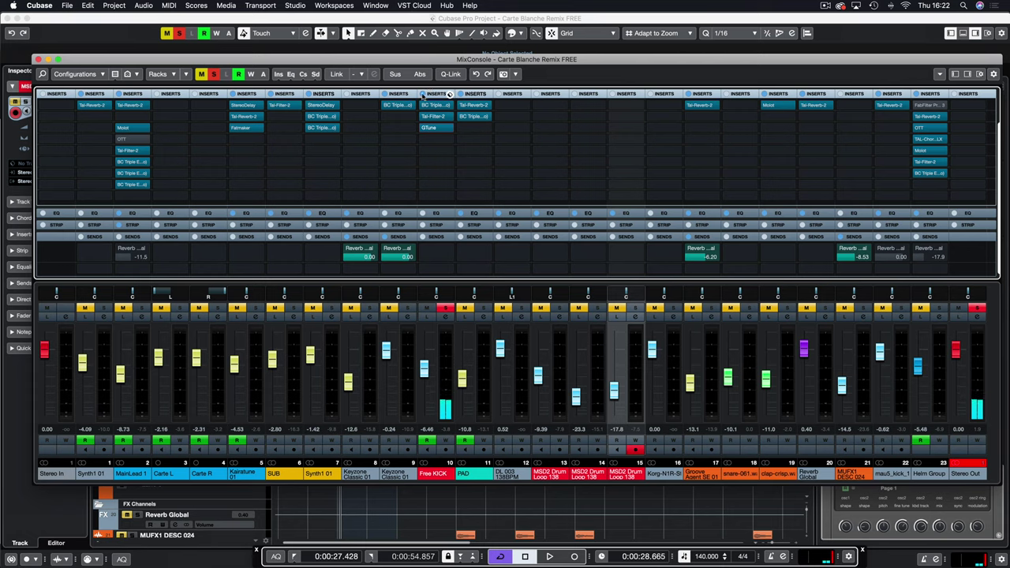
# Compare Free KICK with all its inserts bypassed and active during playback, and check its channel equalizer
pyautogui.click(423, 94)
pyautogui.press('space')
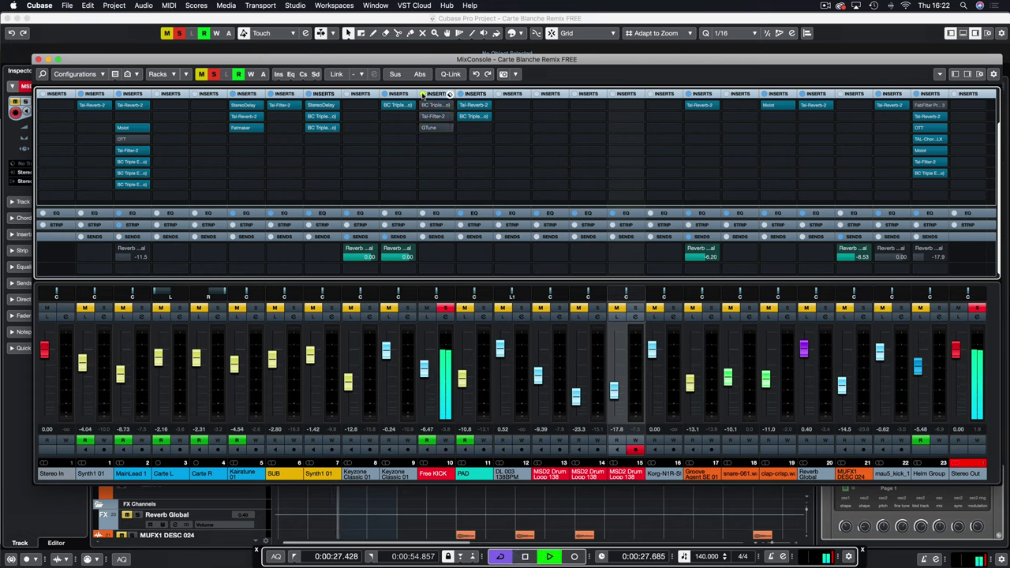
pyautogui.click(423, 94)
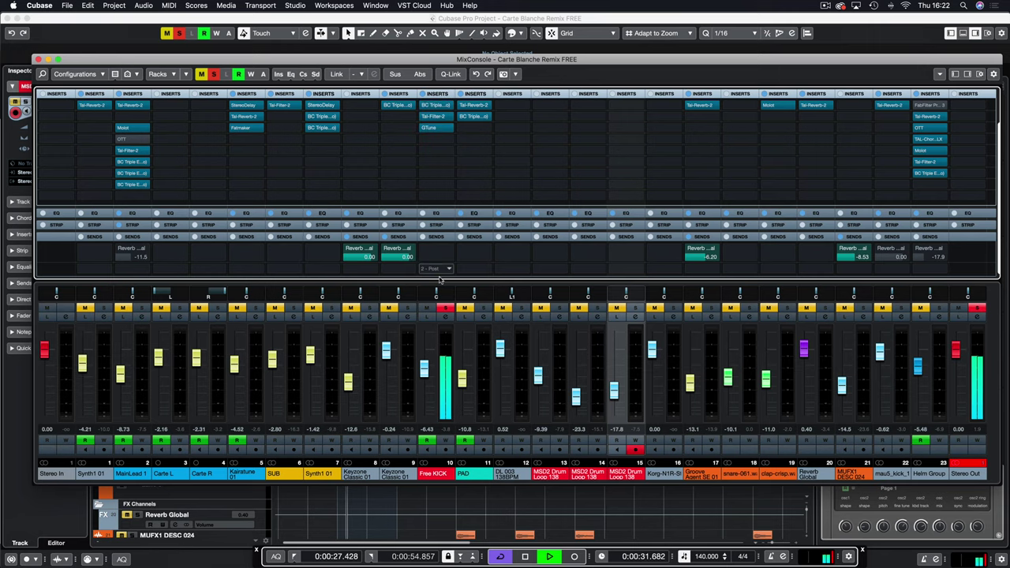
pyautogui.click(446, 317)
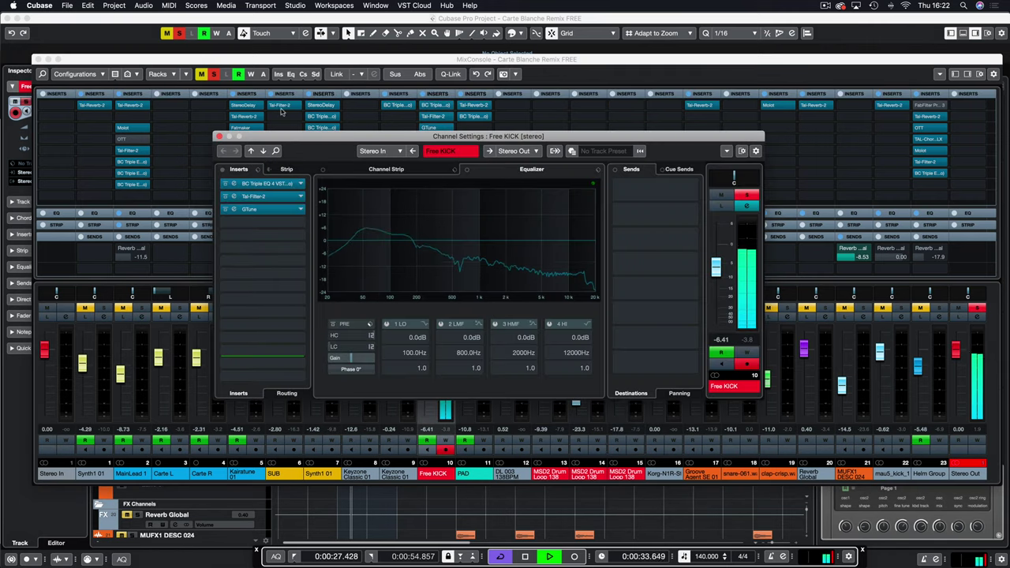
pyautogui.press('super+w')
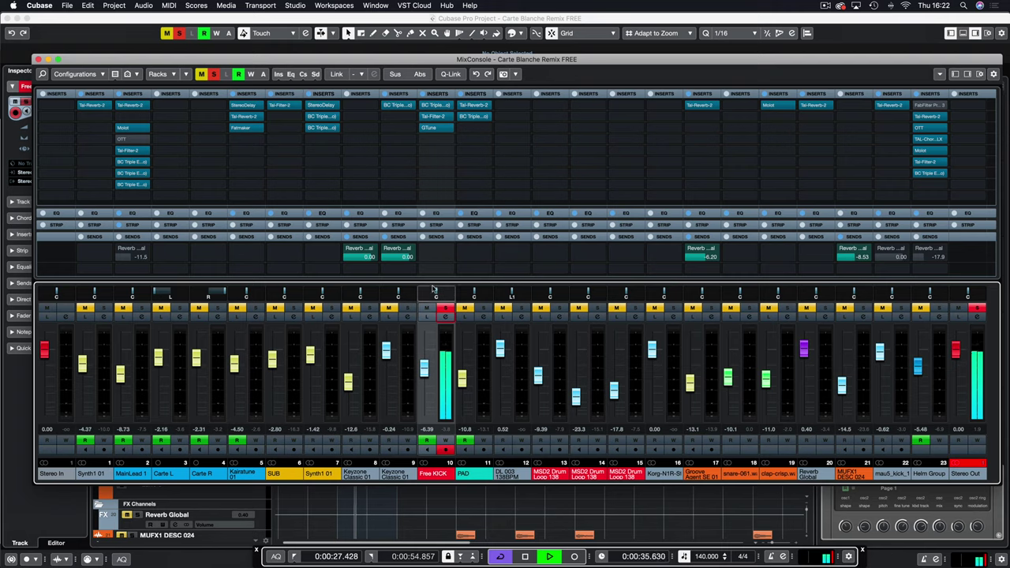
# Unsolo Free KICK, solo the Groove Agent SE 01 track instead, and play it with the MixConsole open
pyautogui.click(445, 308)
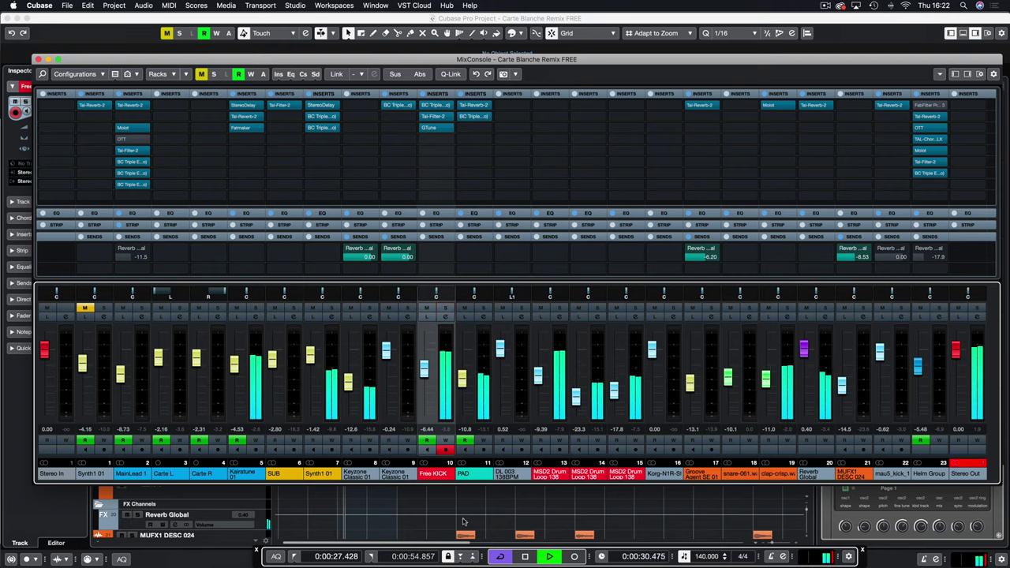
pyautogui.press('super+w')
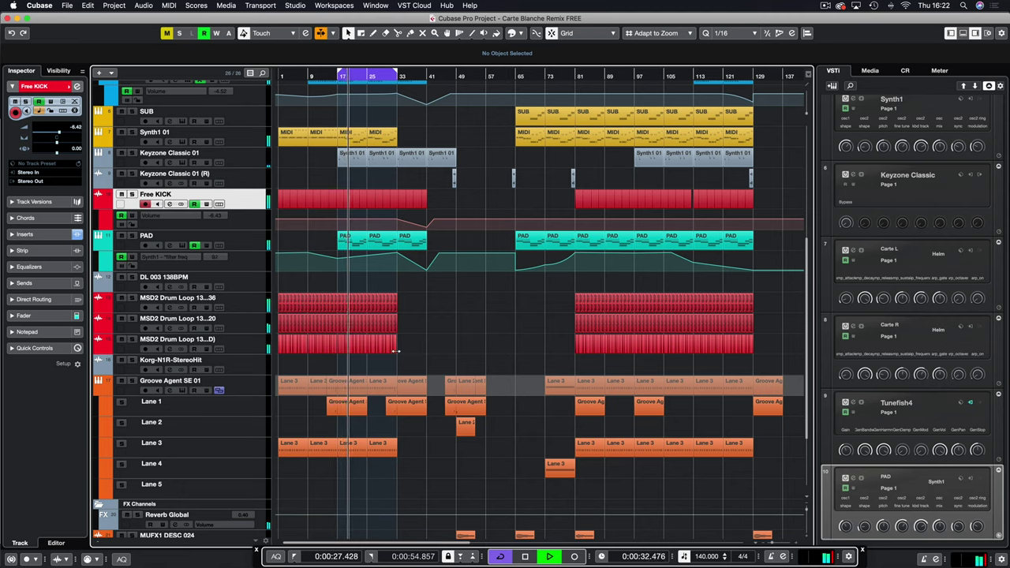
pyautogui.press('space')
pyautogui.click(134, 381)
pyautogui.press('space')
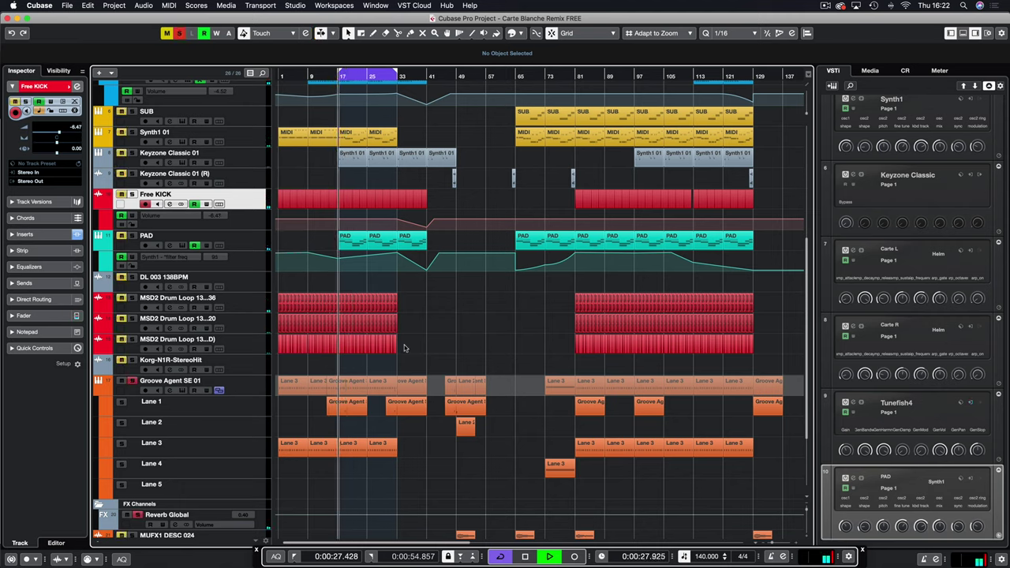
pyautogui.press('F3')
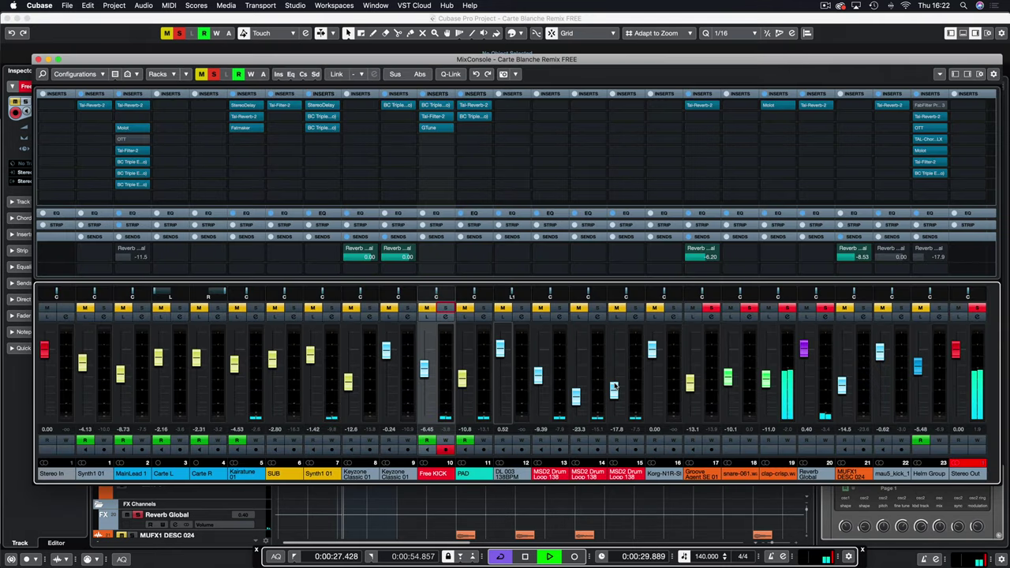
# Open the Molot compressor on clap-crisp.wav, compare the clap with it bypassed and active, and close its editor
pyautogui.doubleClick(778, 106)
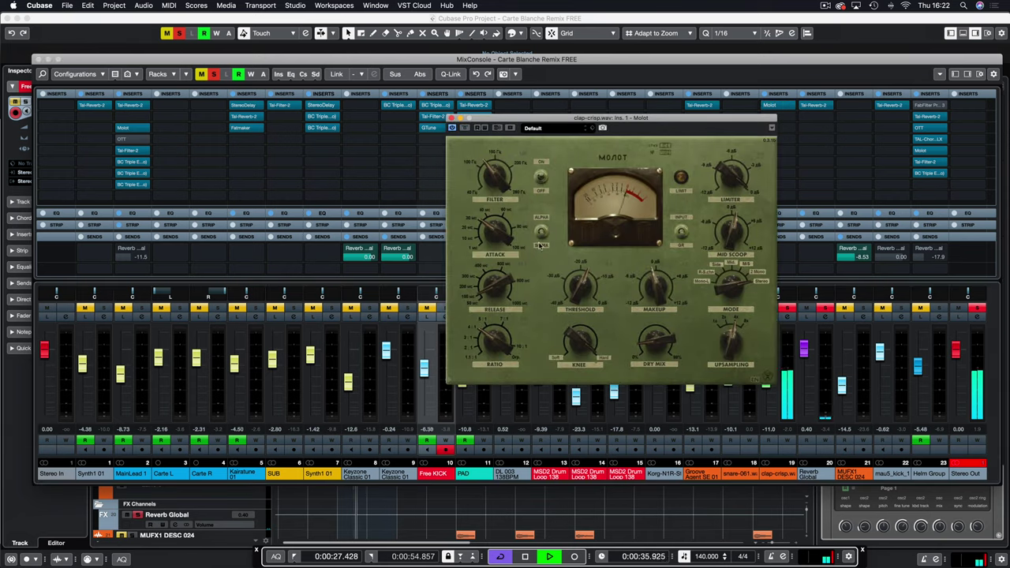
pyautogui.click(466, 129)
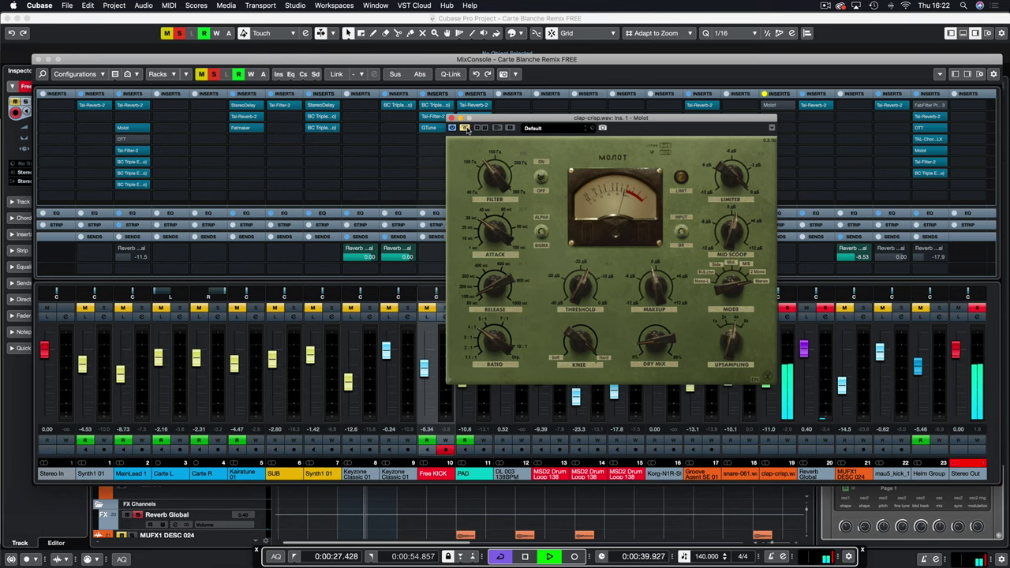
pyautogui.click(465, 128)
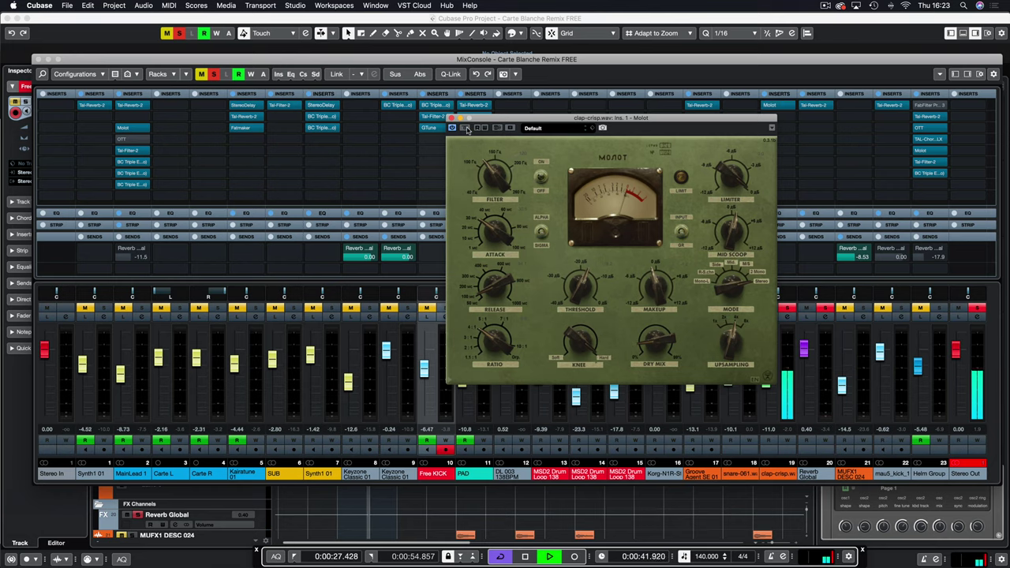
pyautogui.click(451, 117)
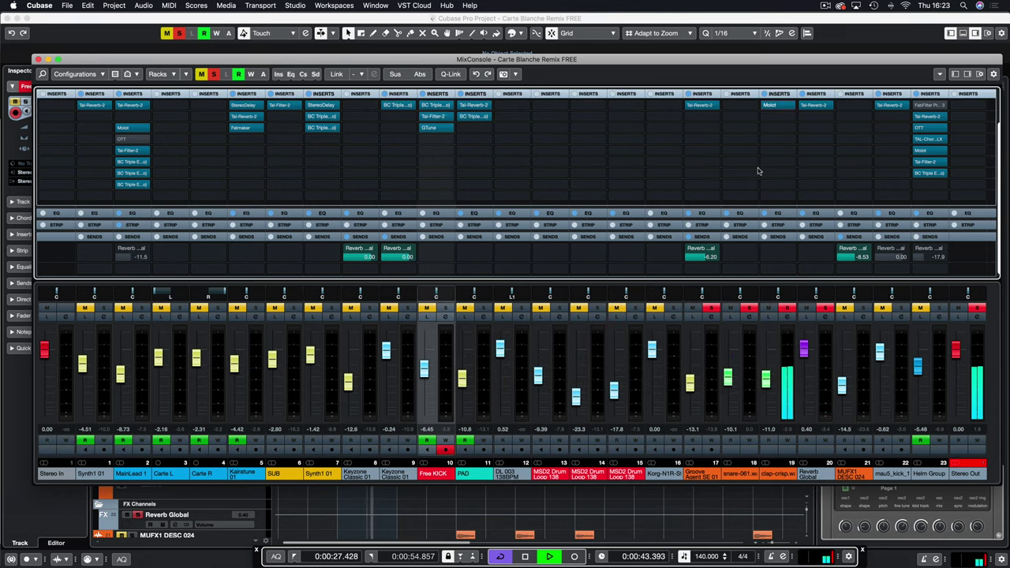
# Examine the channel equalizer settings of clap-crisp.wav and Groove Agent SE 01, closing each channel's settings
pyautogui.click(787, 317)
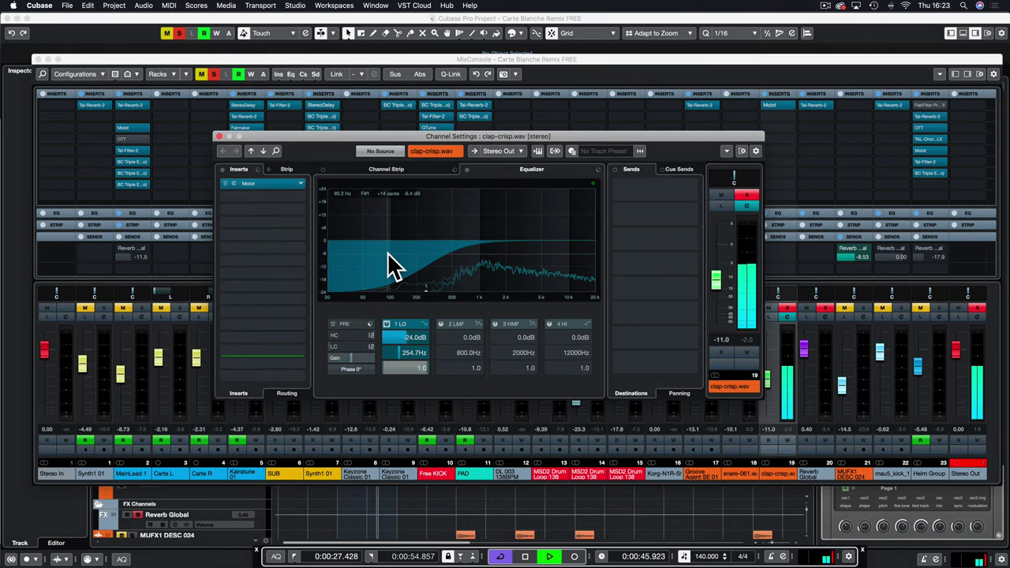
pyautogui.click(218, 138)
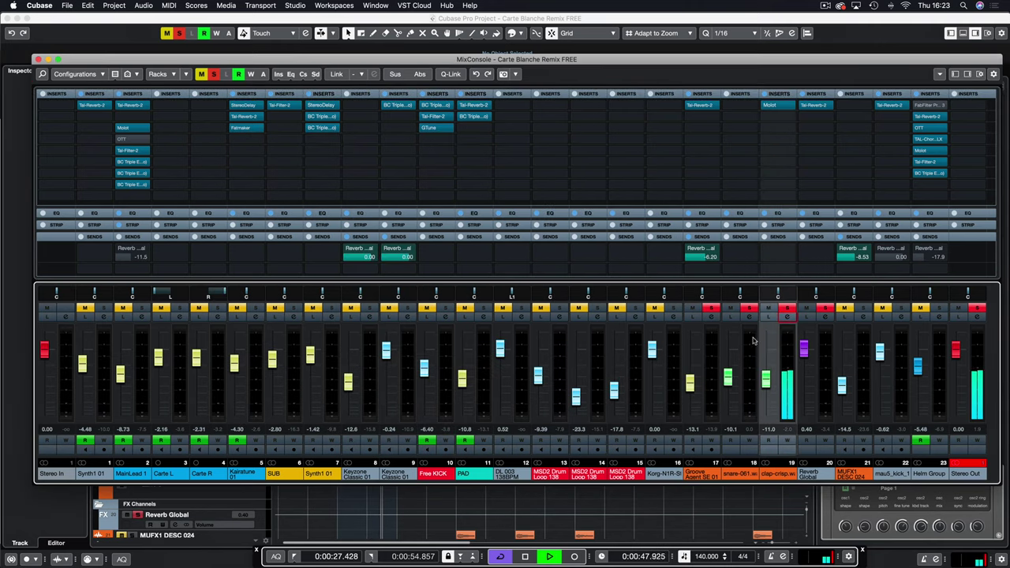
pyautogui.scroll(1, 713, 273)
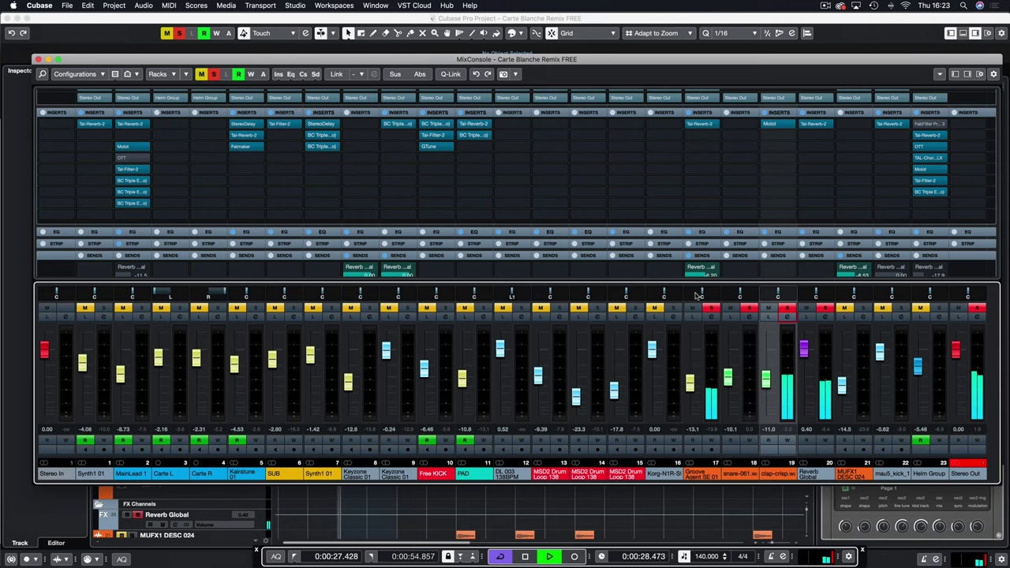
pyautogui.click(709, 317)
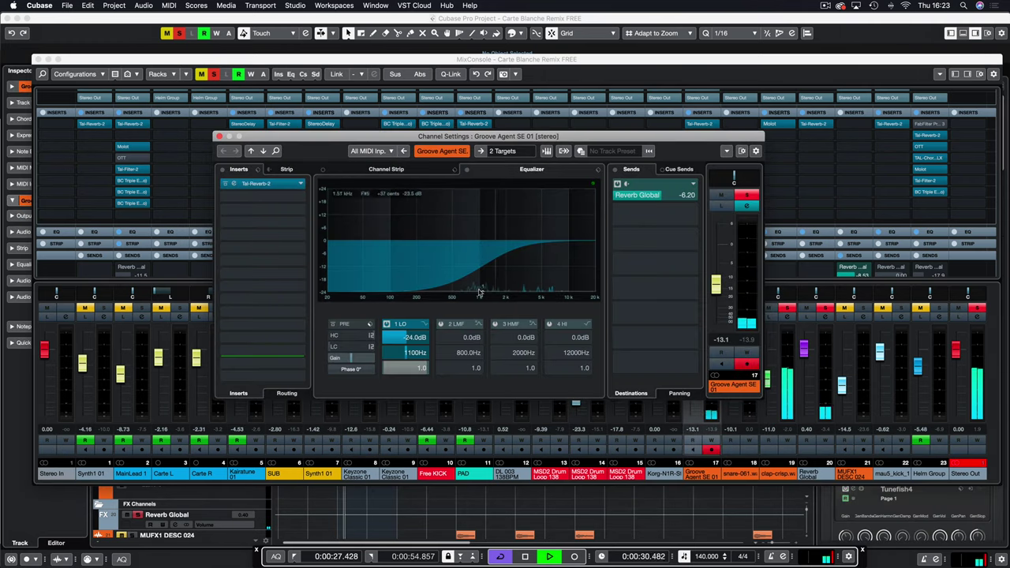
pyautogui.click(220, 136)
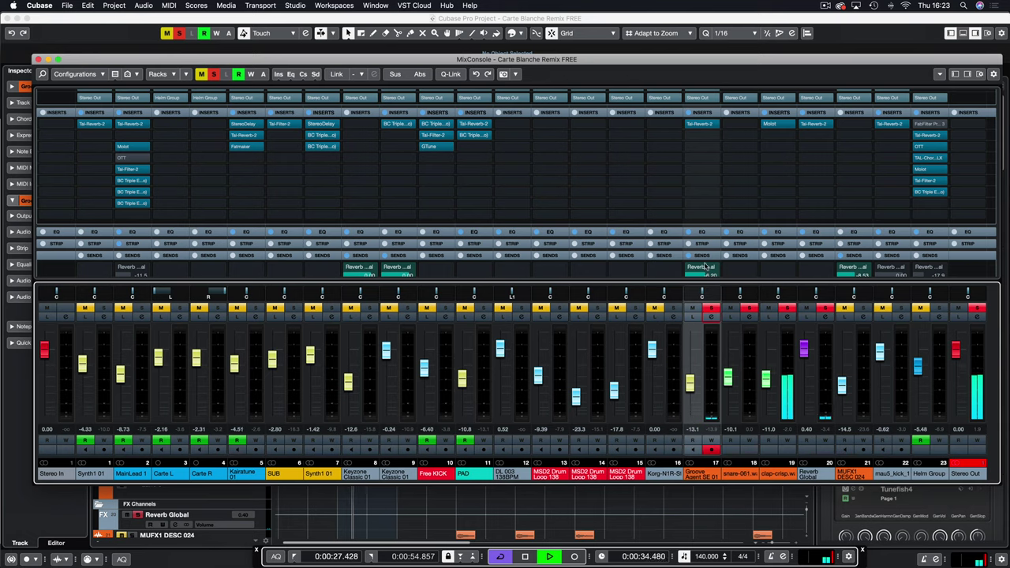
# Check Groove Agent SE 01's Reverb Global send and Tal-Reverb-2 insert, return to the project window, and stop playback
pyautogui.moveTo(709, 269)
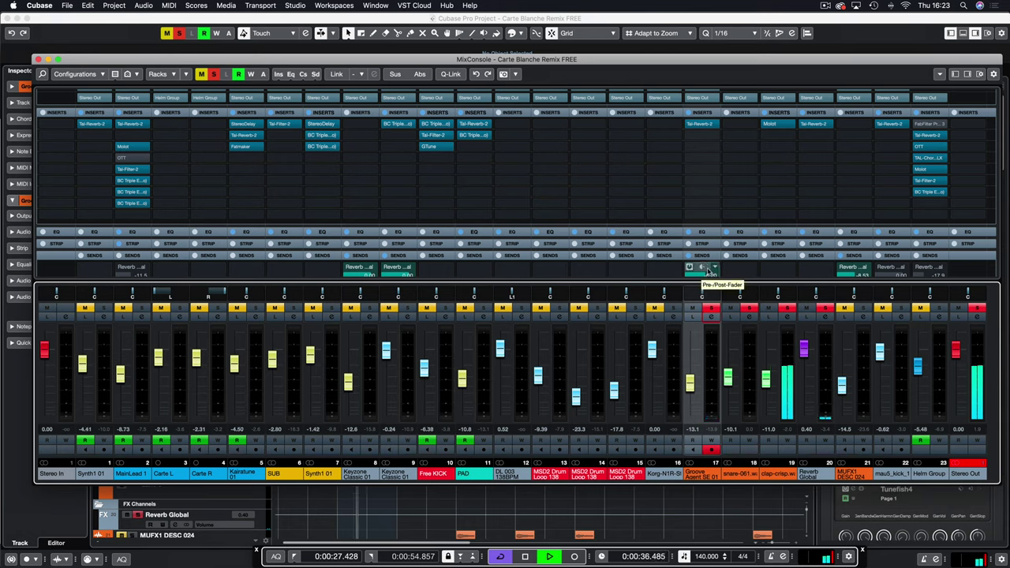
pyautogui.moveTo(696, 131)
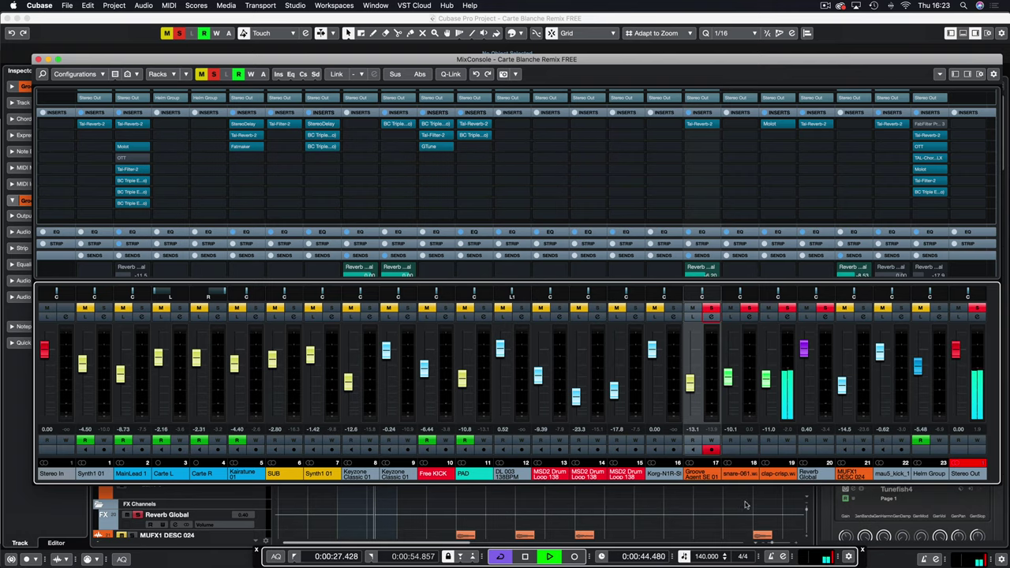
pyautogui.press('F3')
pyautogui.press('space')
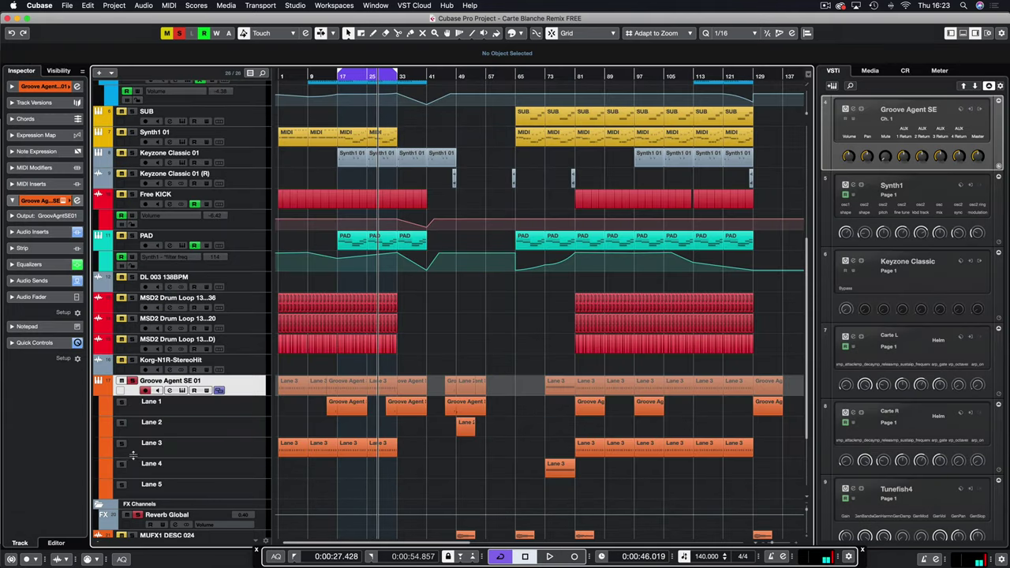
# Set the loop range around the MUFX1 DESC 024 event at bar 49 and start playback there
pyautogui.click(452, 76)
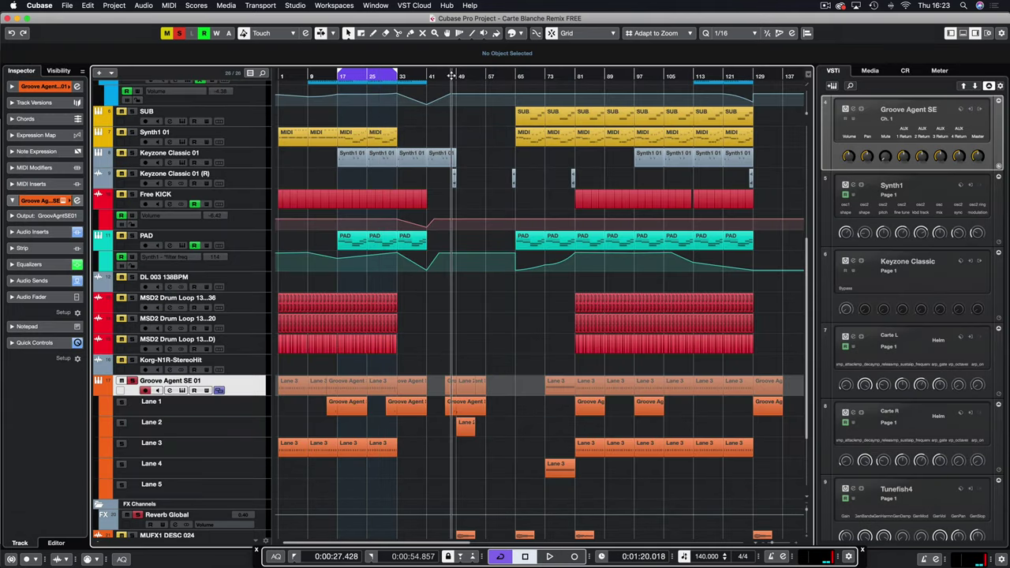
pyautogui.scroll(-3, 446, 288)
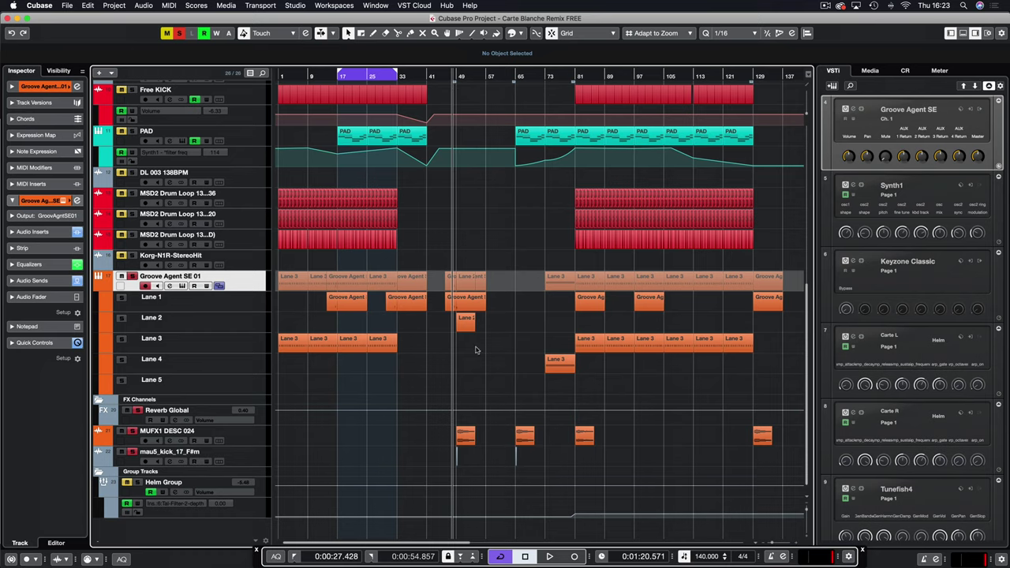
pyautogui.click(466, 434)
pyautogui.press('p')
pyautogui.press('space')
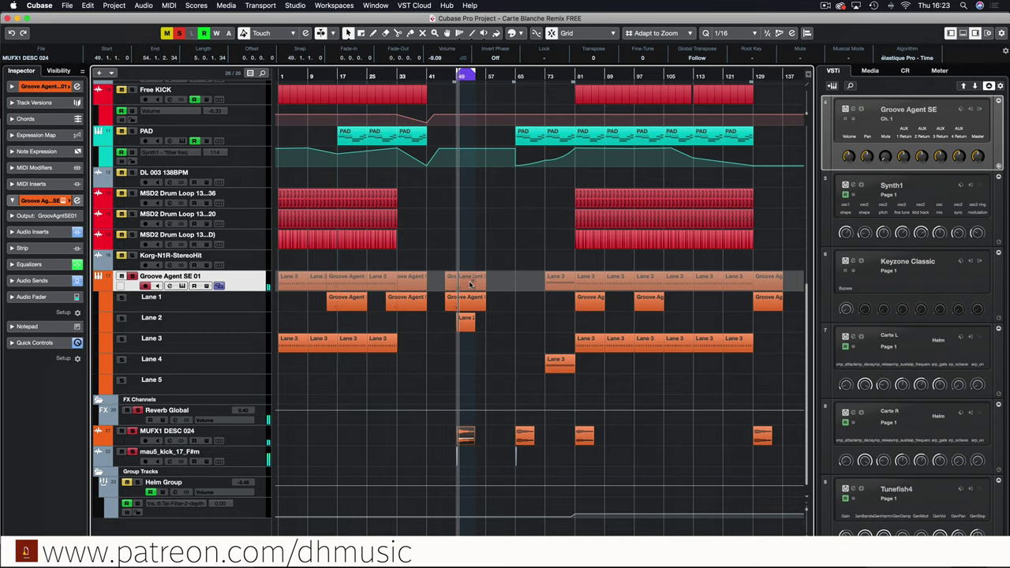
# Examine the inserts and equalizer of mau5_kick_17_F#m in the MixConsole and close its channel settings
pyautogui.press('F3')
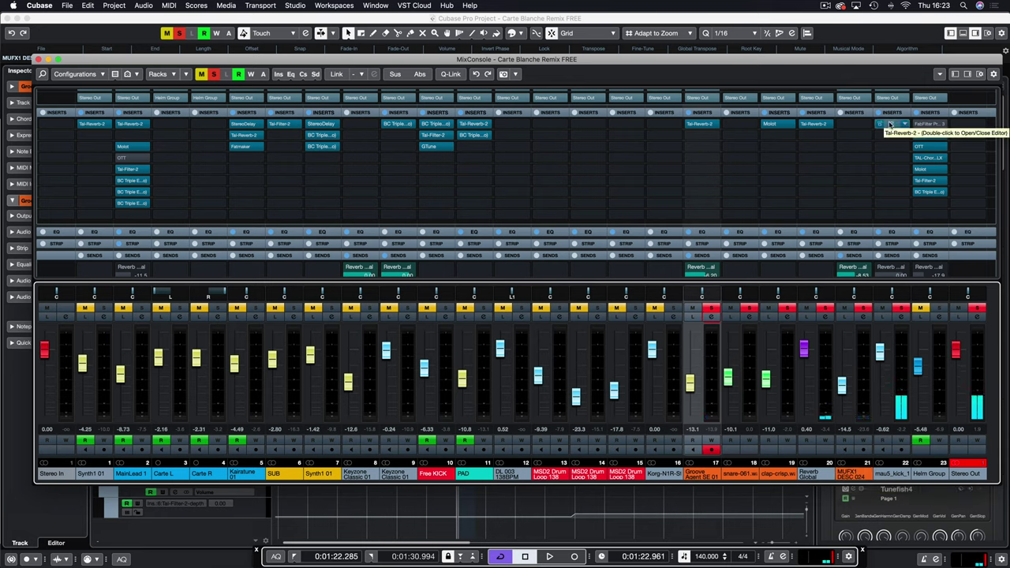
pyautogui.click(902, 316)
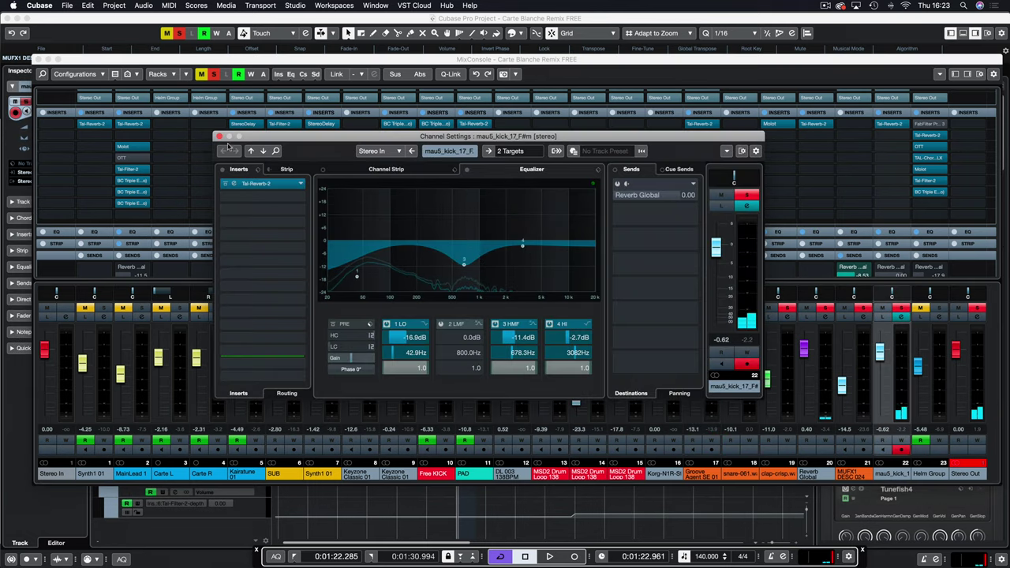
pyautogui.click(219, 137)
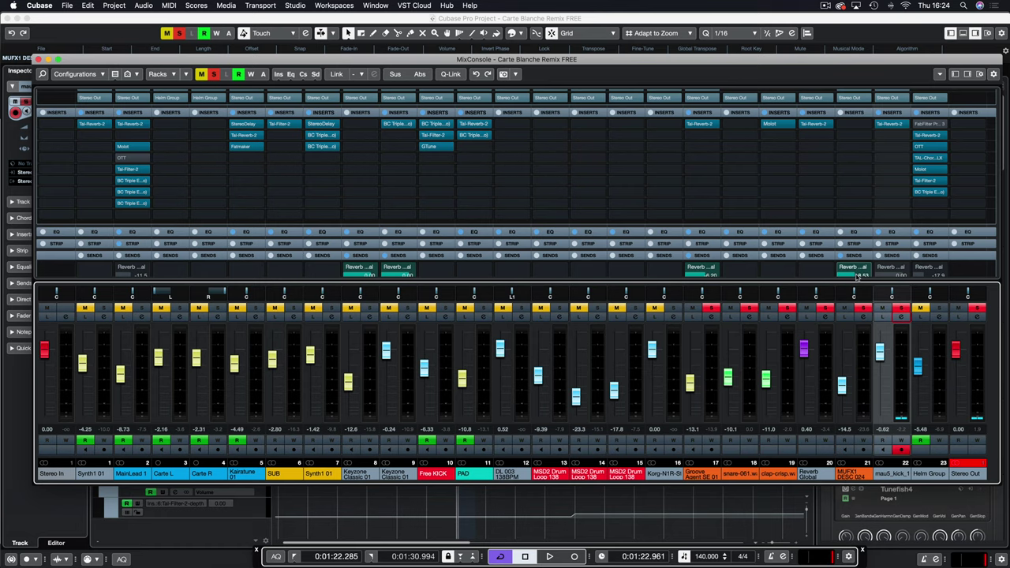
# During playback, set MUFX1 DESC 024's low equalizer band to -24.0 dB at about 224.3 Hz and close its channel settings
pyautogui.click(864, 318)
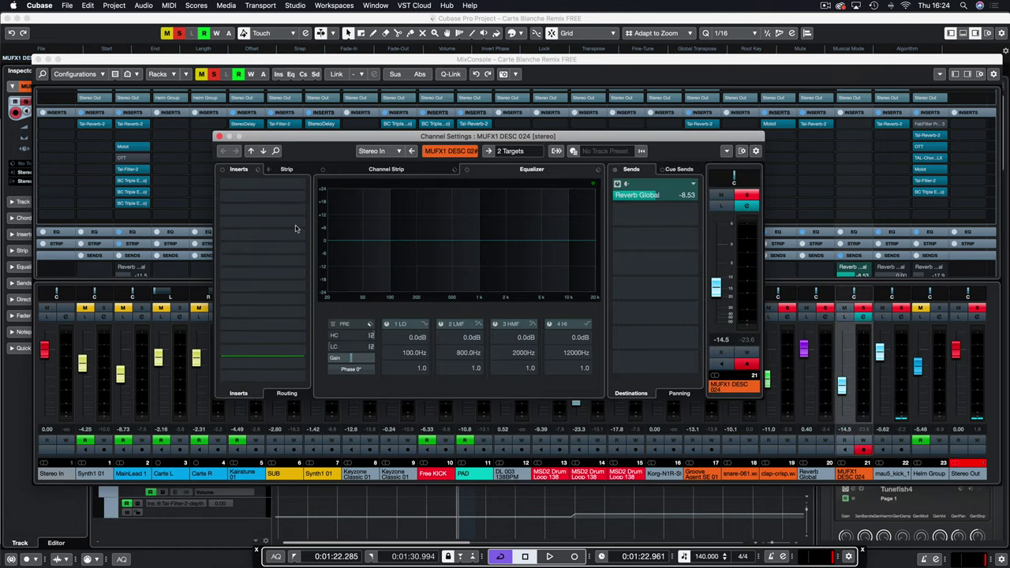
pyautogui.press('space')
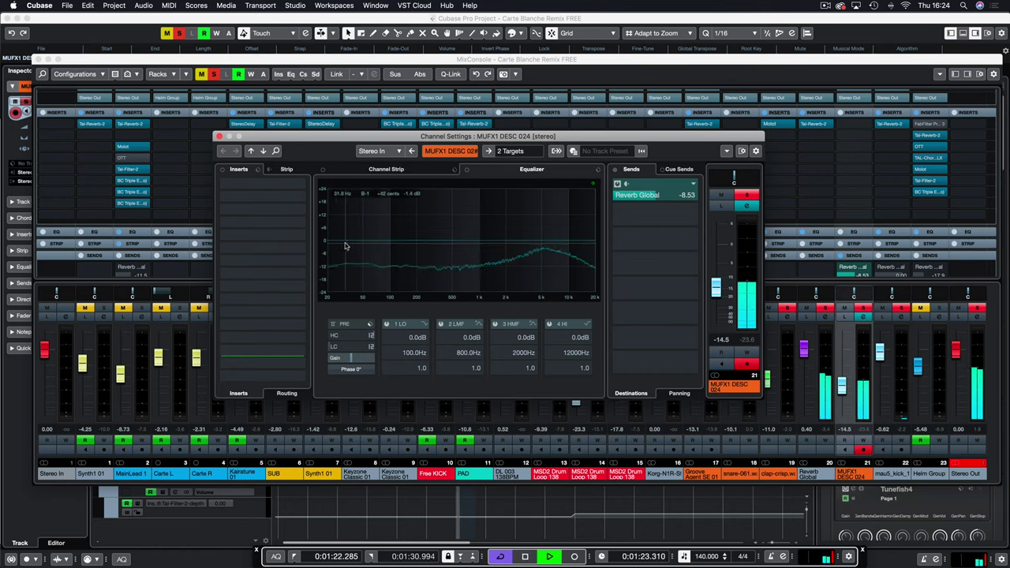
pyautogui.moveTo(330, 243); pyautogui.dragTo(422, 296)
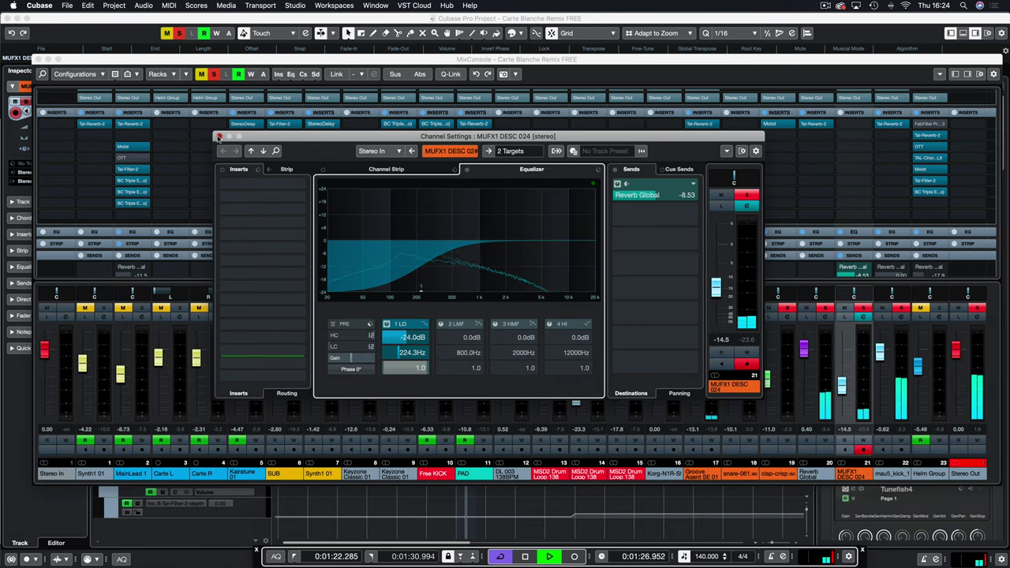
pyautogui.click(219, 137)
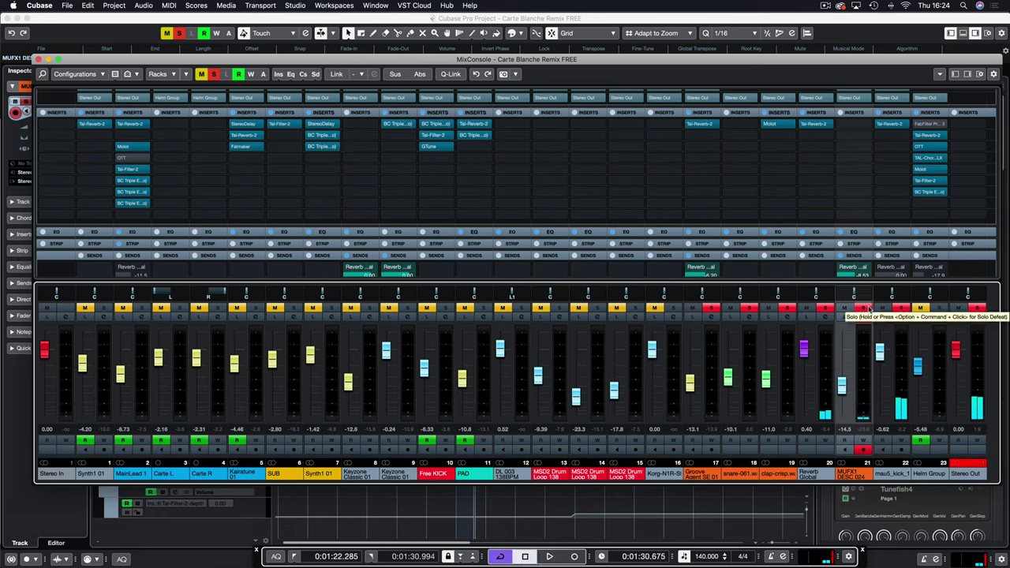
# Clear the active solos, solo Groove Agent SE 01 instead, and play it from about bar 72 with the MixConsole open
pyautogui.moveTo(900, 308); pyautogui.dragTo(708, 310)
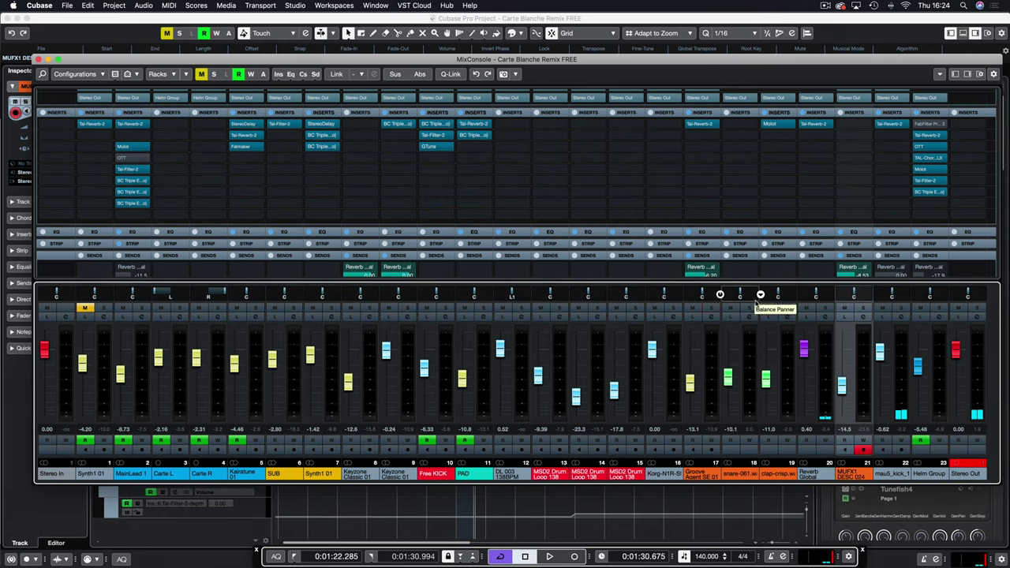
pyautogui.press('F3')
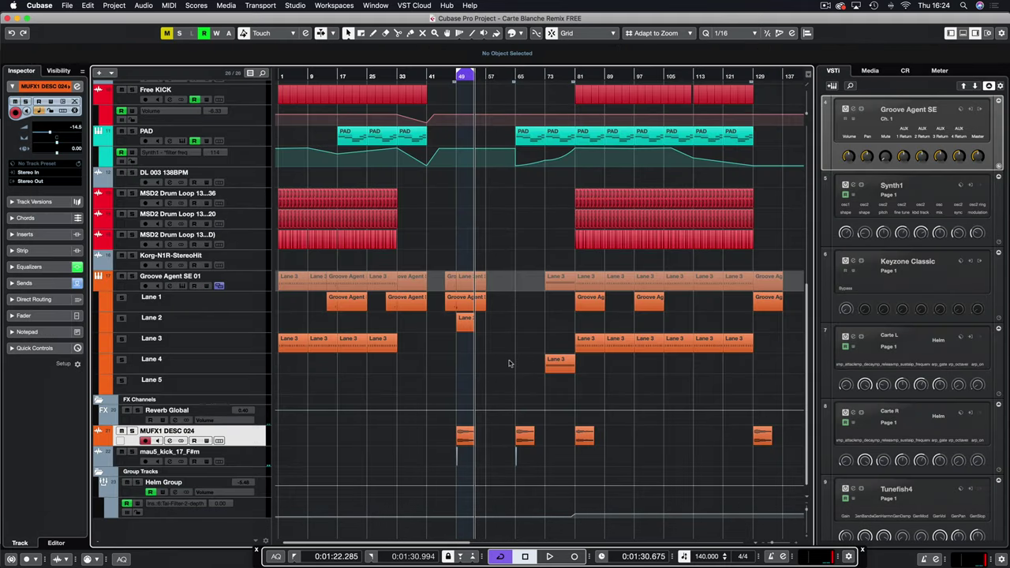
pyautogui.hscroll(3, 639, 377)
pyautogui.click(492, 77)
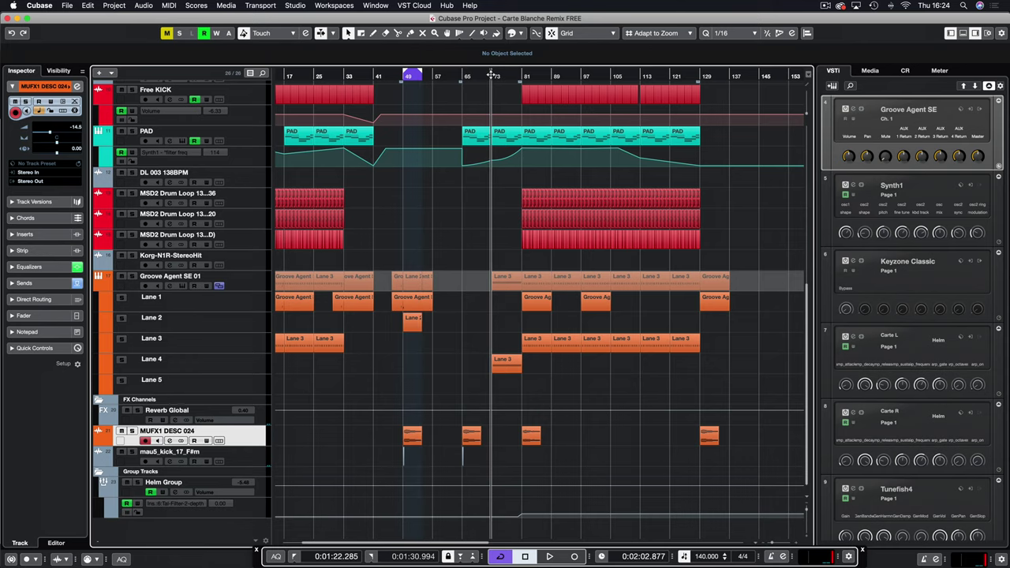
pyautogui.press('space')
pyautogui.click(132, 277)
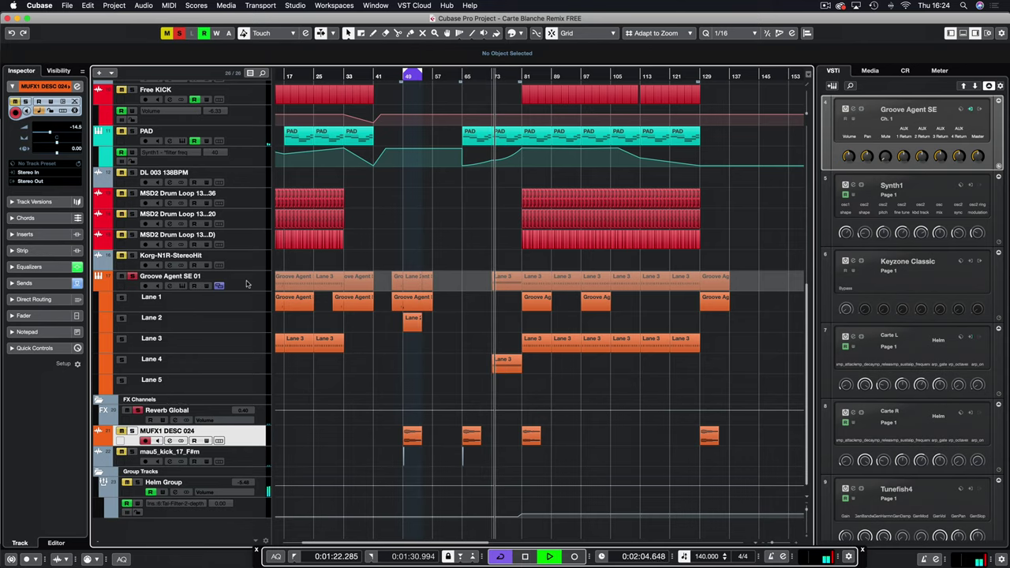
pyautogui.press('F3')
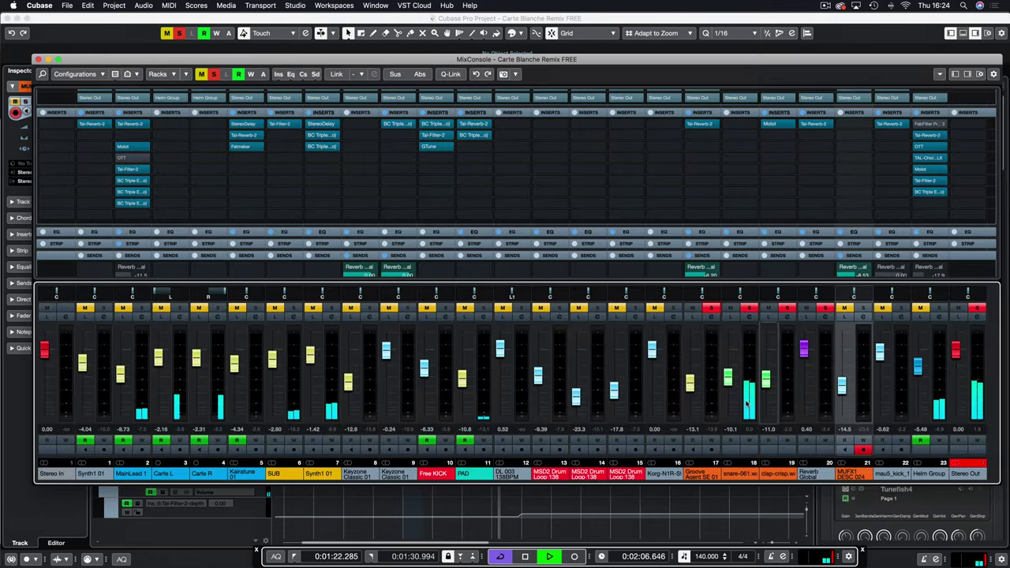
# Compare snare-061.wav with its high equalizer band bypassed and active, and close the channel settings
pyautogui.click(757, 316)
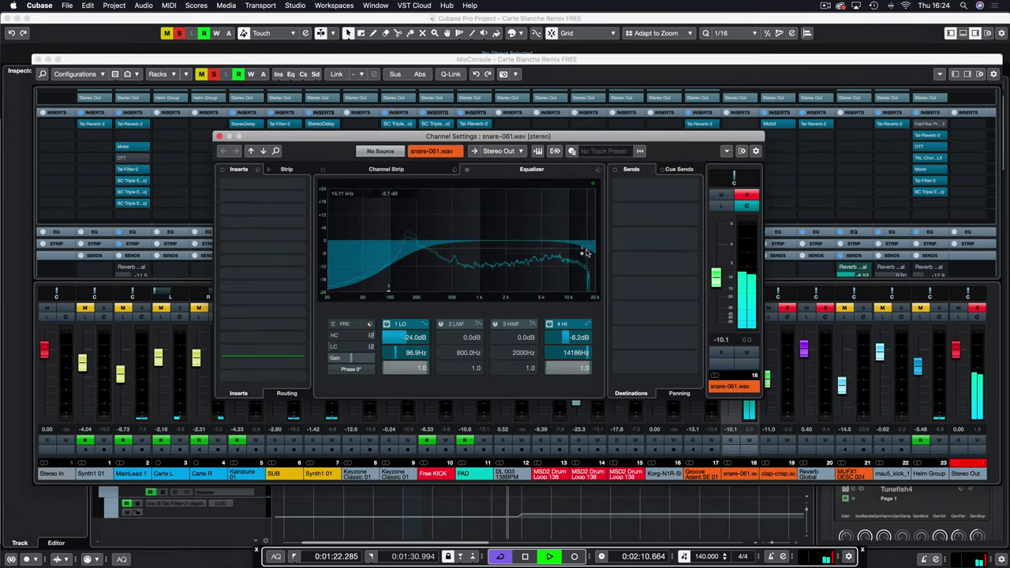
pyautogui.click(550, 324)
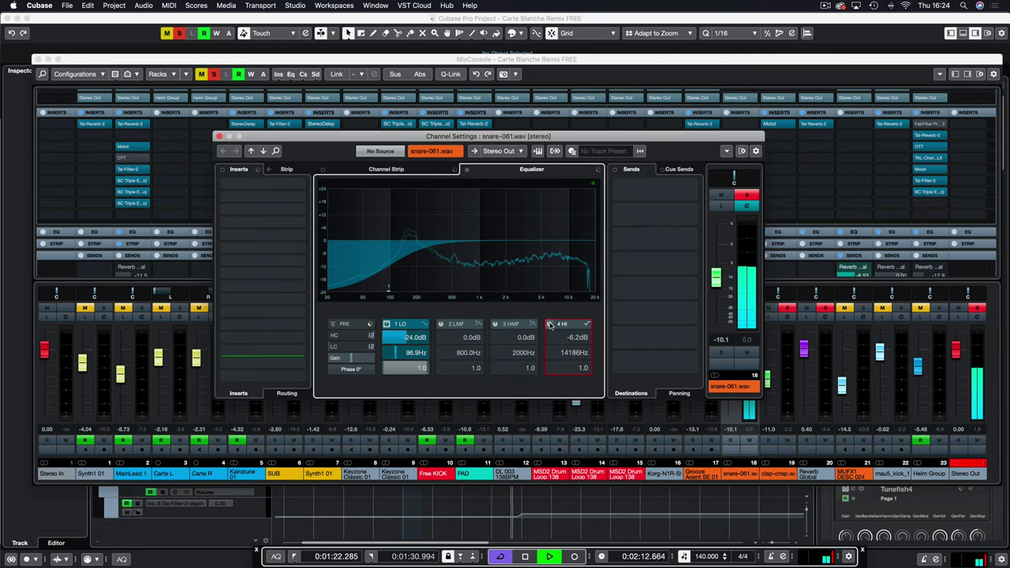
pyautogui.click(550, 324)
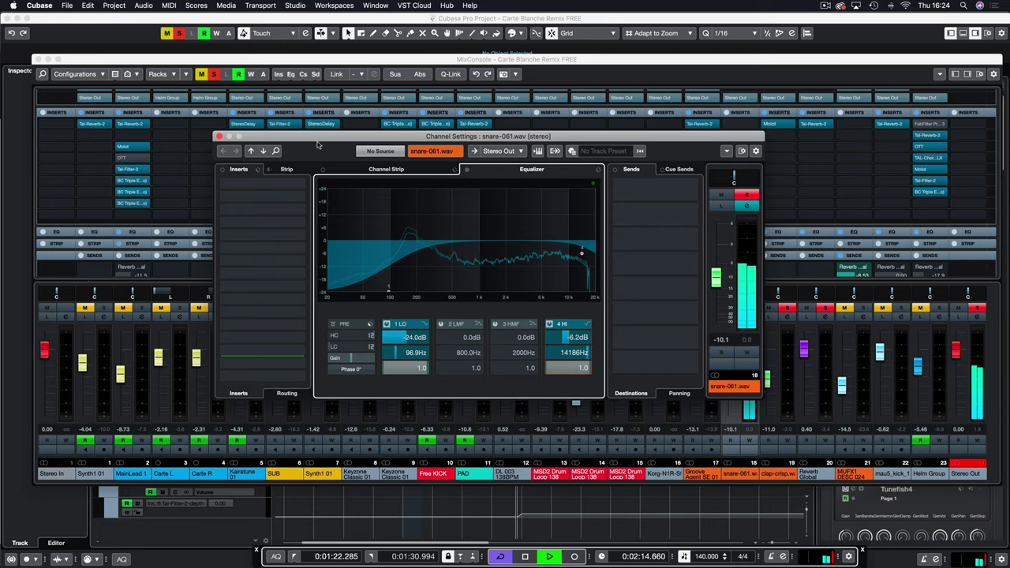
pyautogui.click(219, 135)
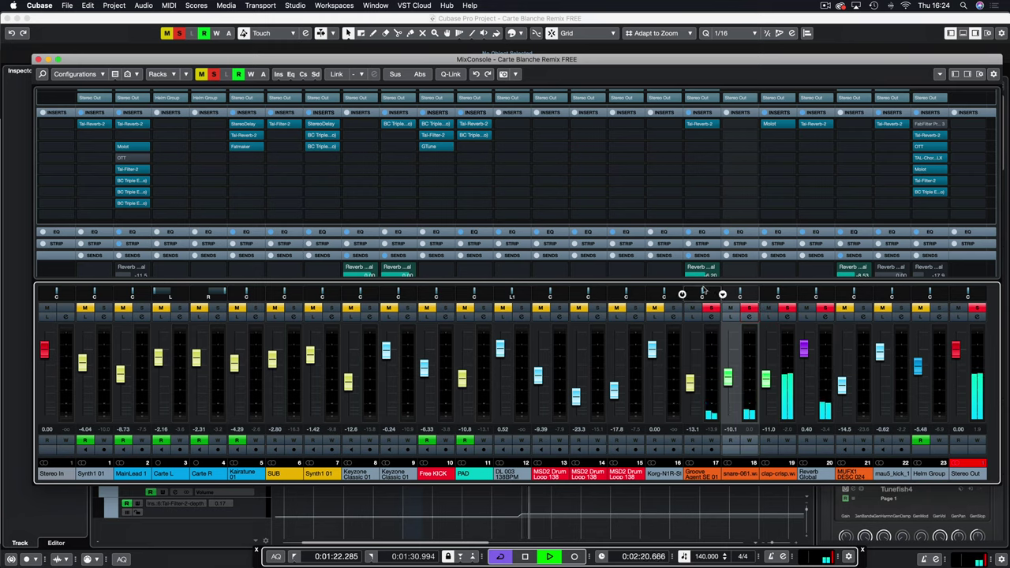
# Unsolo the Groove Agent SE 01 outputs, play the full mix briefly back in the project window, and stop it
pyautogui.press('space')
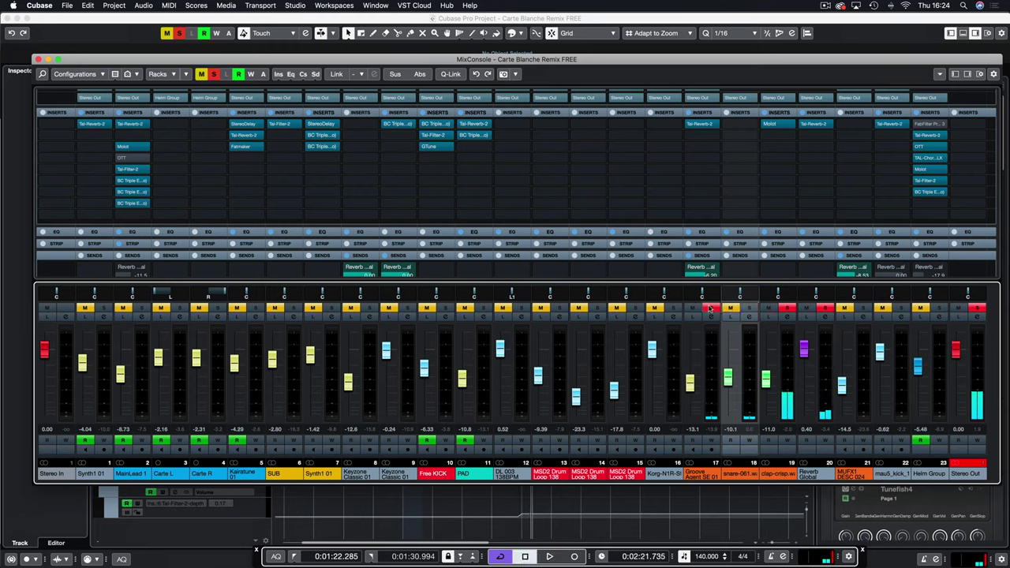
pyautogui.click(786, 309)
pyautogui.press('space')
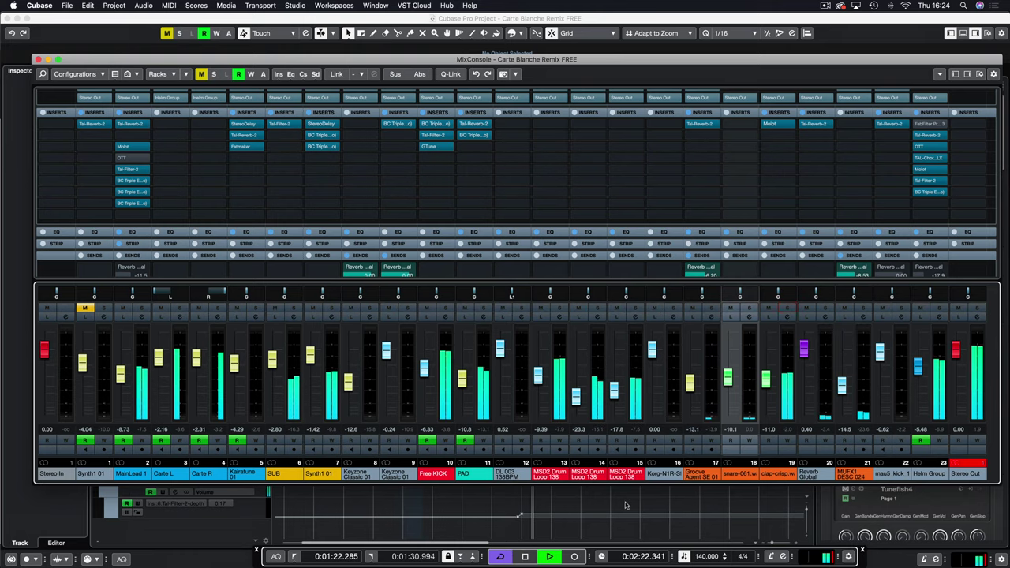
pyautogui.press('F3')
pyautogui.scroll(8, 574, 380)
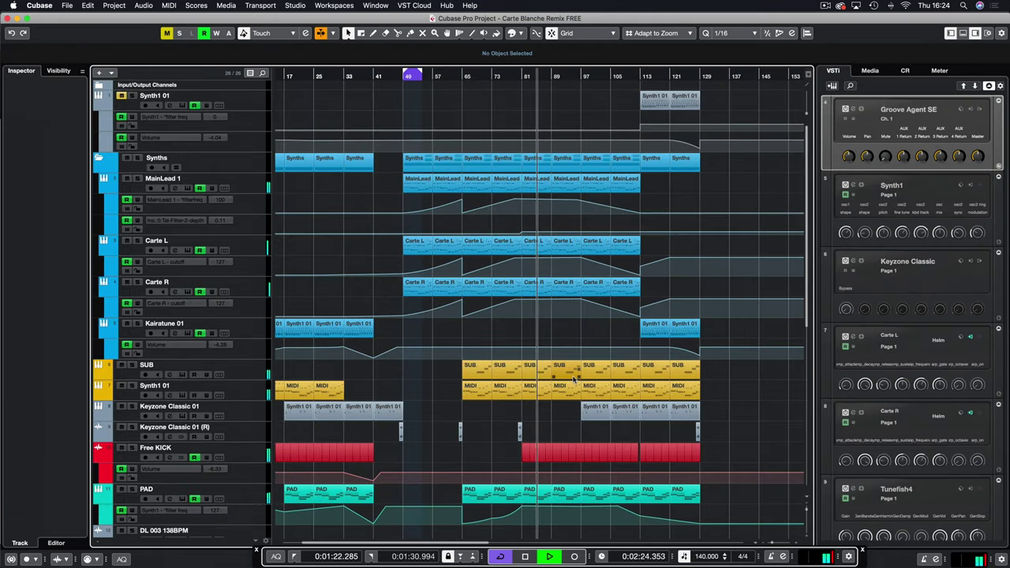
pyautogui.press('space')
# Collapse the Synths folder track and play the full arrangement from about bar 110 before stopping it
pyautogui.click(633, 76)
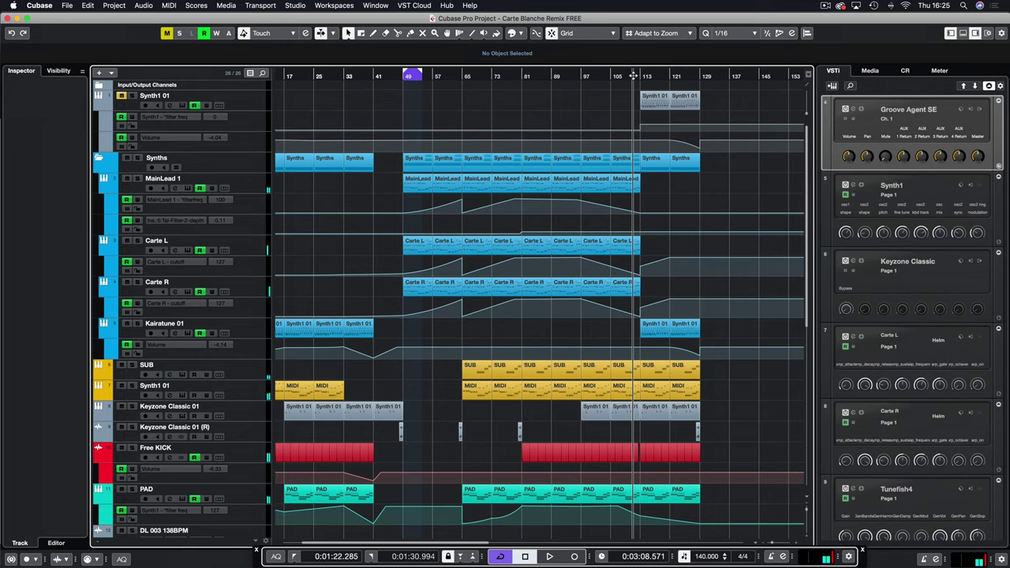
pyautogui.click(99, 158)
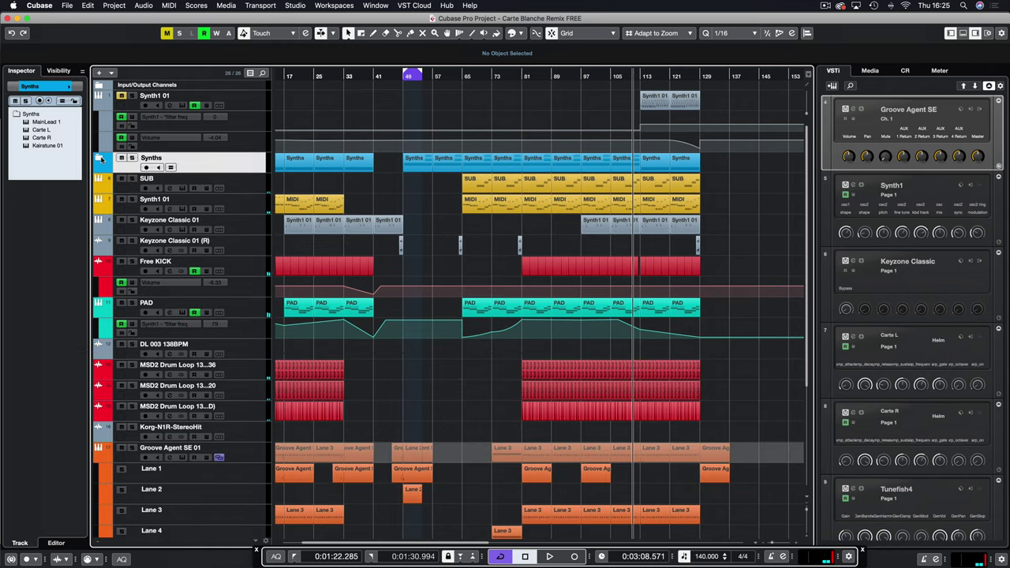
pyautogui.press('space')
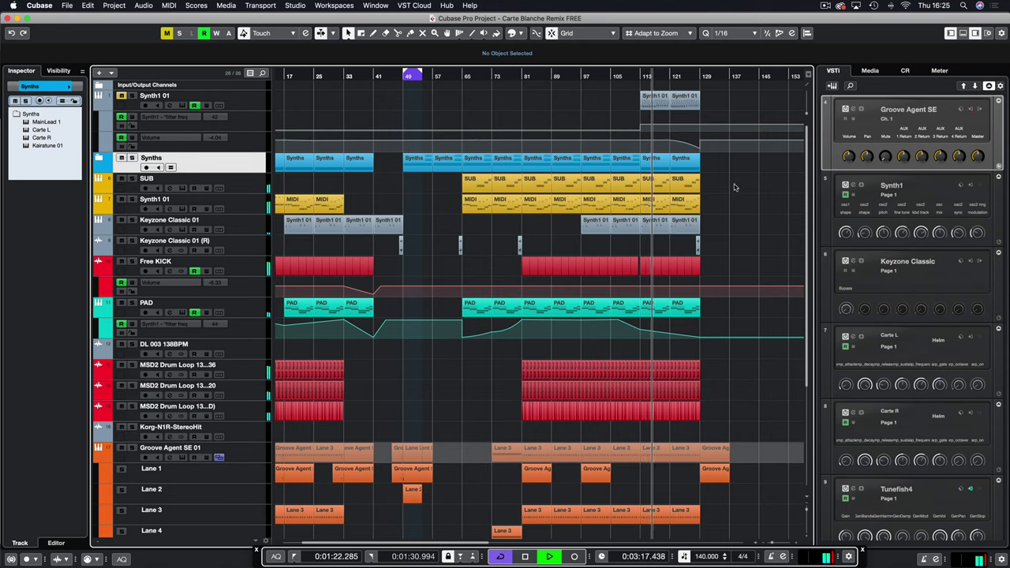
pyautogui.press('space')
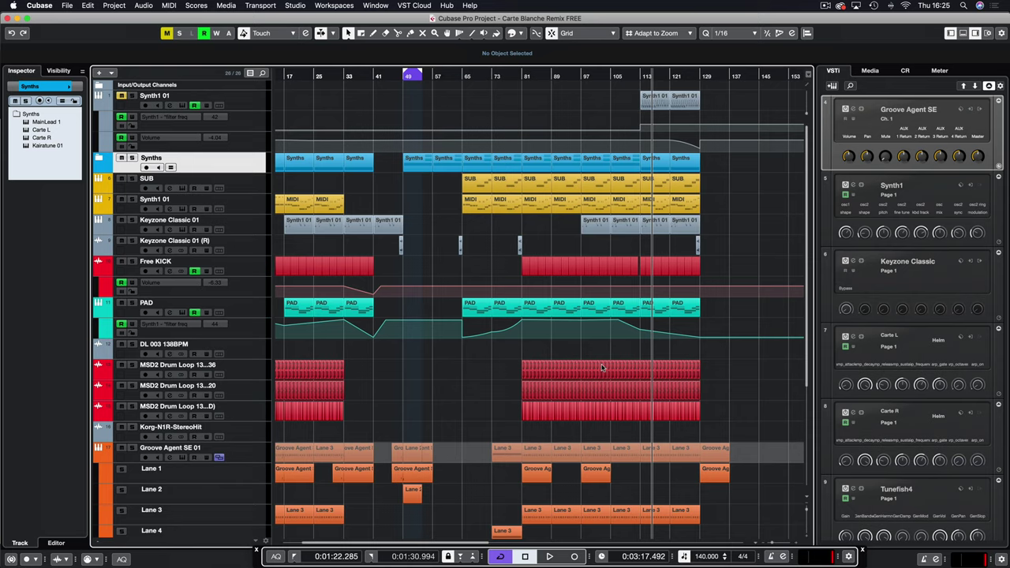
# Play the arrangement from bar 49, solo the Synths folder for a moment, and stop playback and unsolo it
pyautogui.scroll(-5, 602, 366)
pyautogui.scroll(3, 601, 366)
pyautogui.hscroll(1, 601, 364)
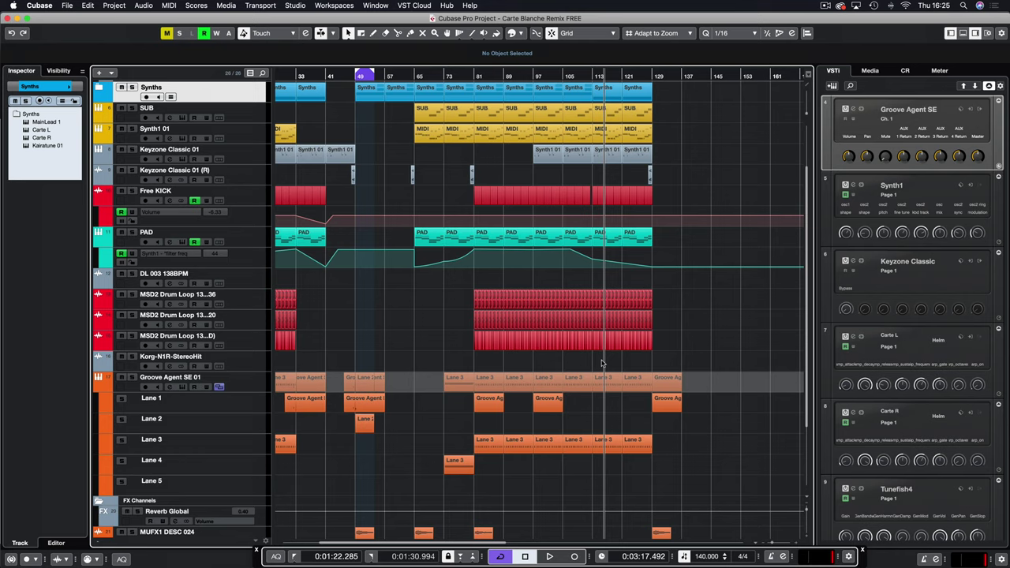
pyautogui.scroll(2, 693, 326)
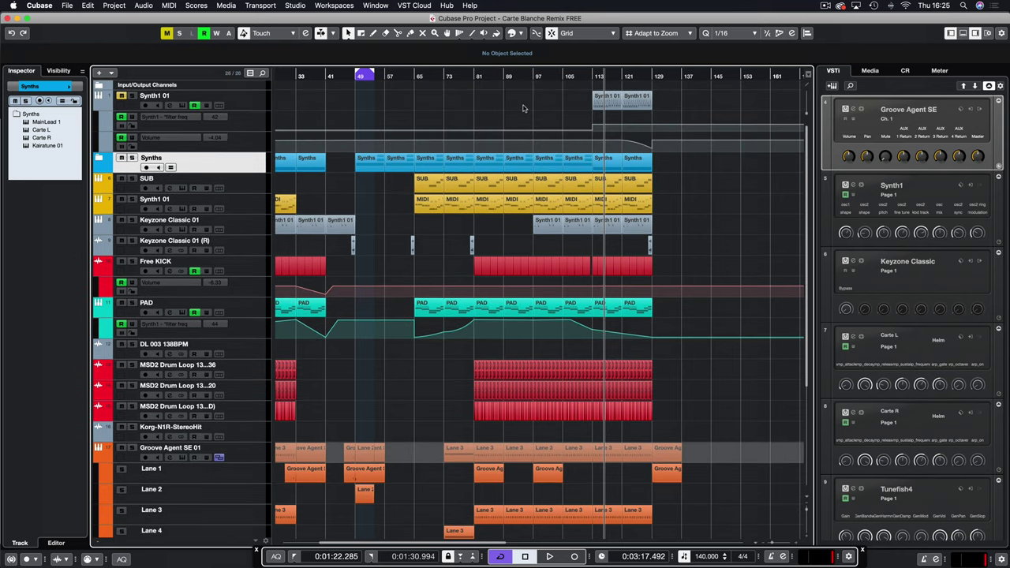
pyautogui.click(360, 73)
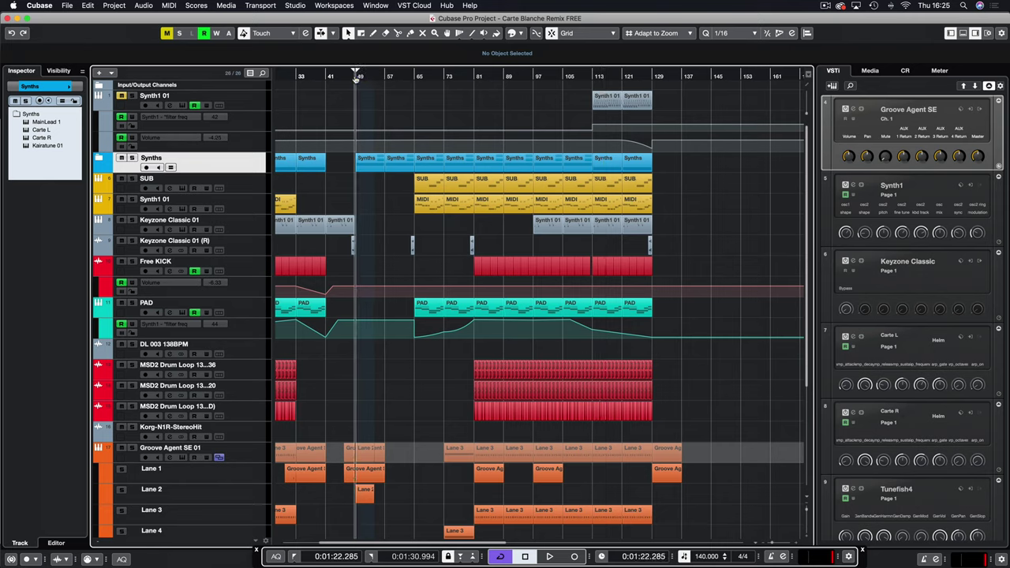
pyautogui.press('space')
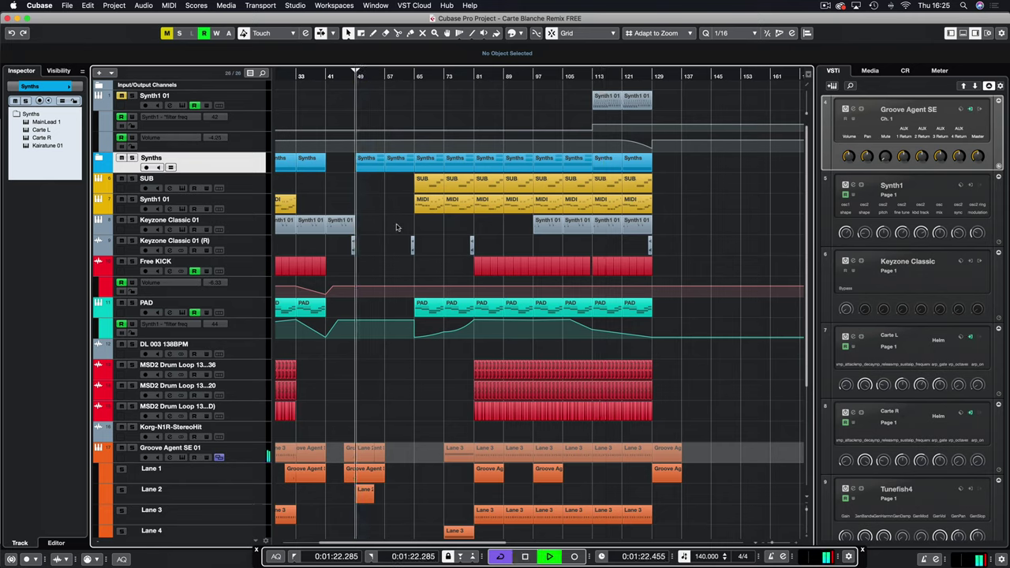
pyautogui.click(133, 157)
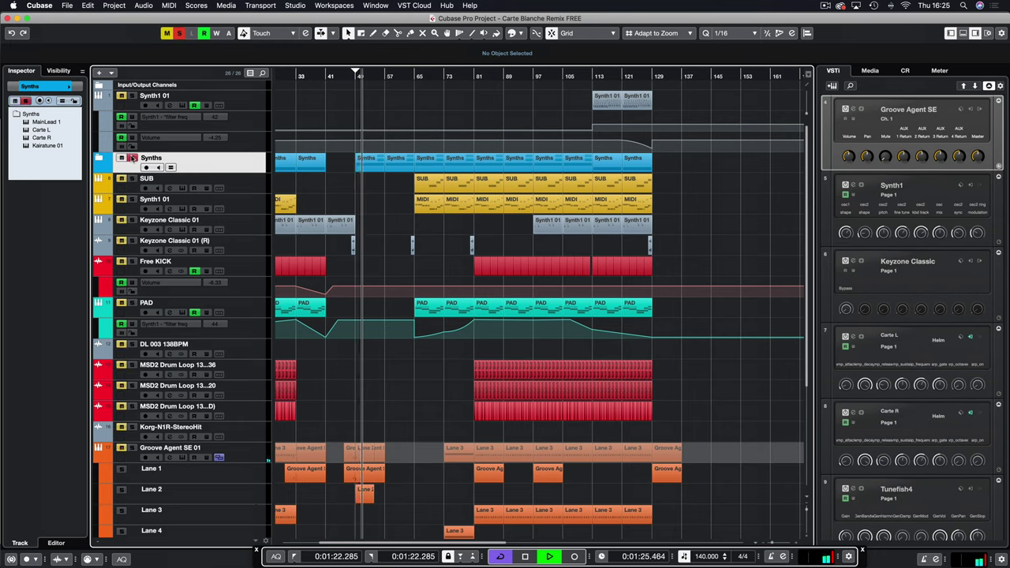
pyautogui.press('space')
pyautogui.click(131, 158)
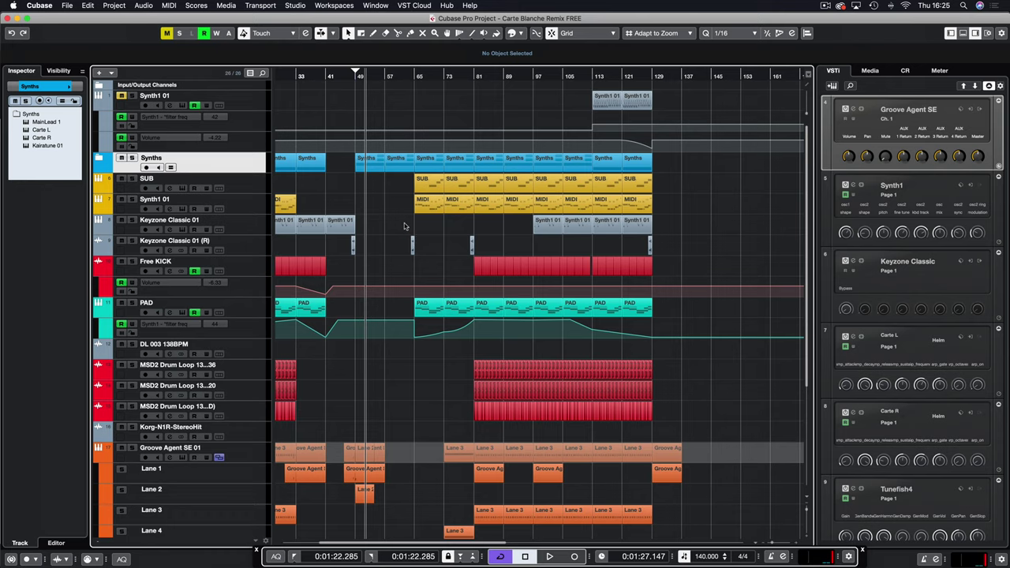
pyautogui.hscroll(-5, 410, 237)
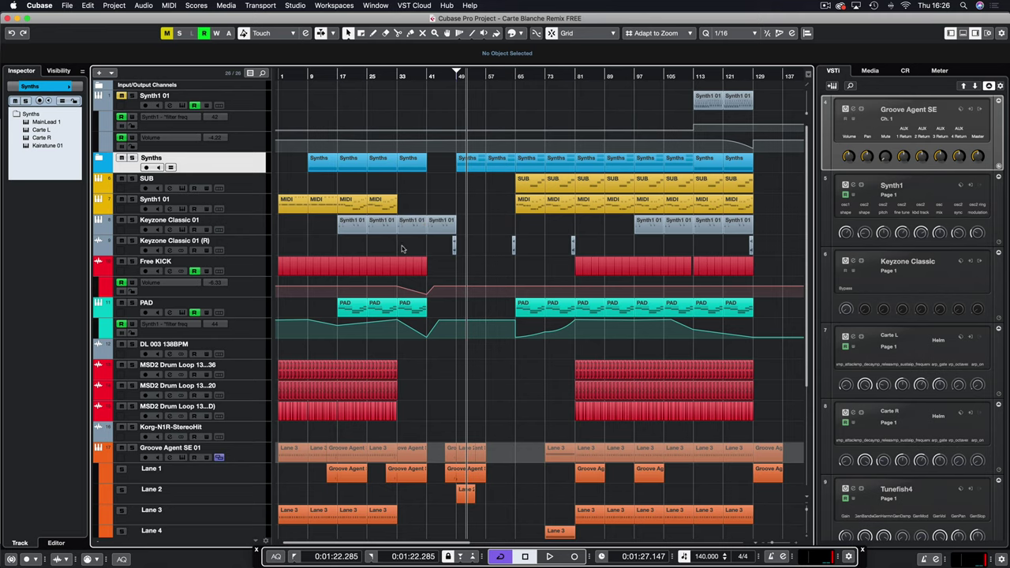